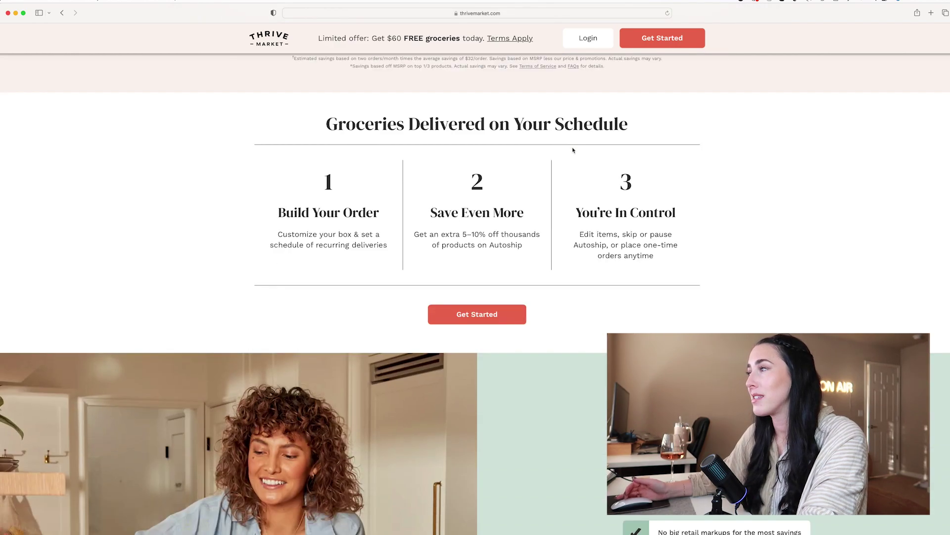
# Examine the Thrive Market homepage from its footer back up to the hero banner and logo
pyautogui.scroll(-10, 573, 150)
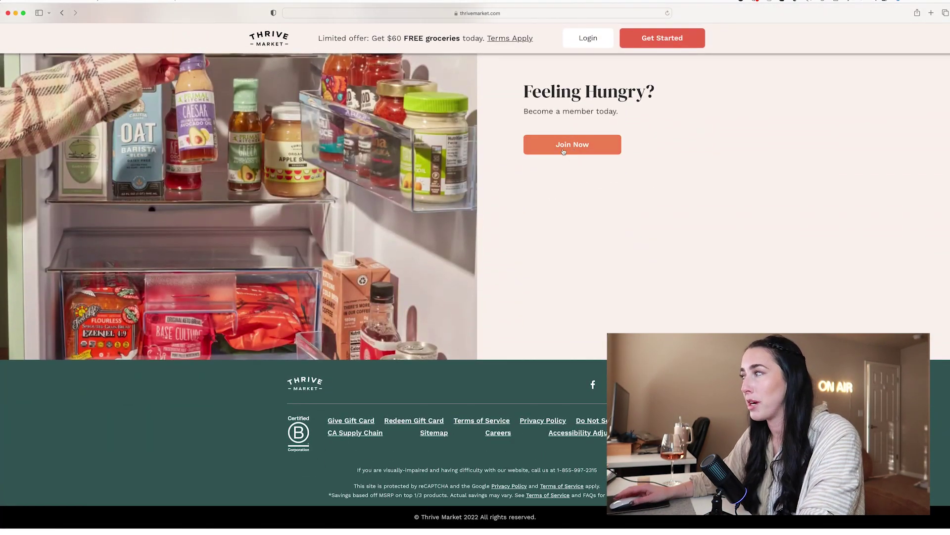
pyautogui.click(320, 391)
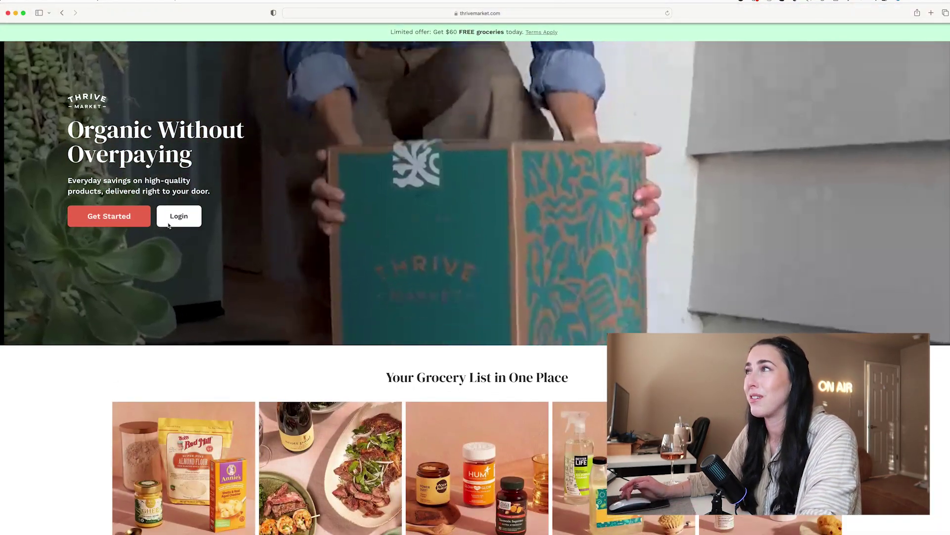
pyautogui.scroll(-9, 168, 222)
pyautogui.scroll(6, 168, 223)
pyautogui.scroll(4, 168, 225)
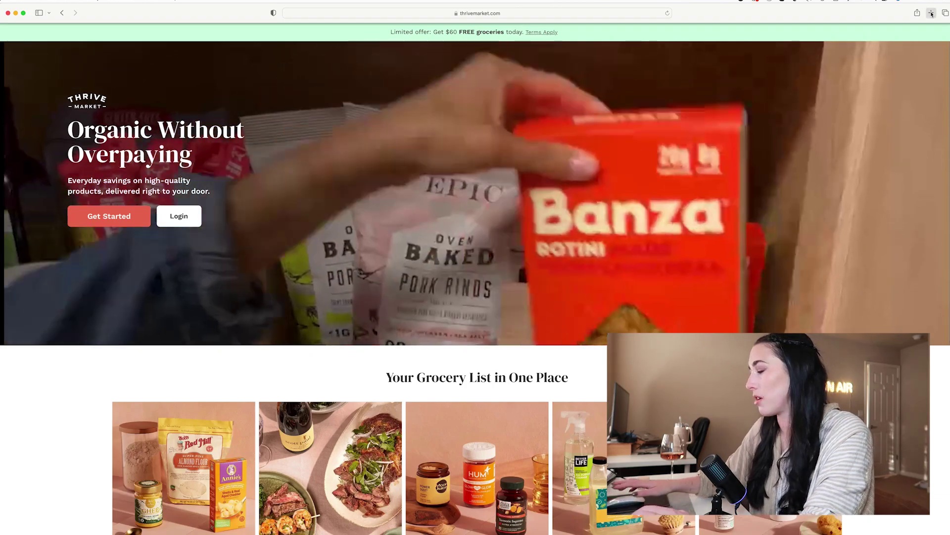
# Search Google for "thrivemarket logo" in a new tab and show the image results
pyautogui.click(930, 12)
pyautogui.write('thrivemark')
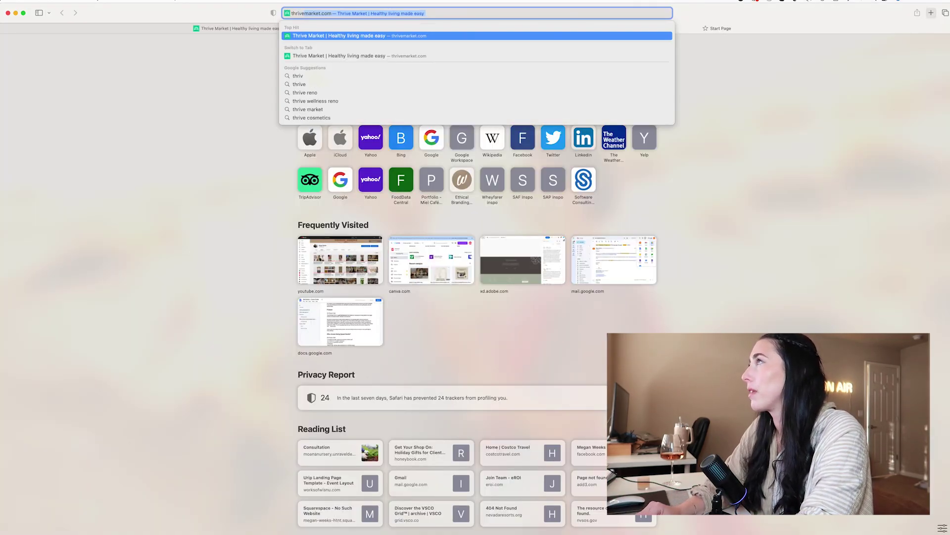
pyautogui.write('et logo')
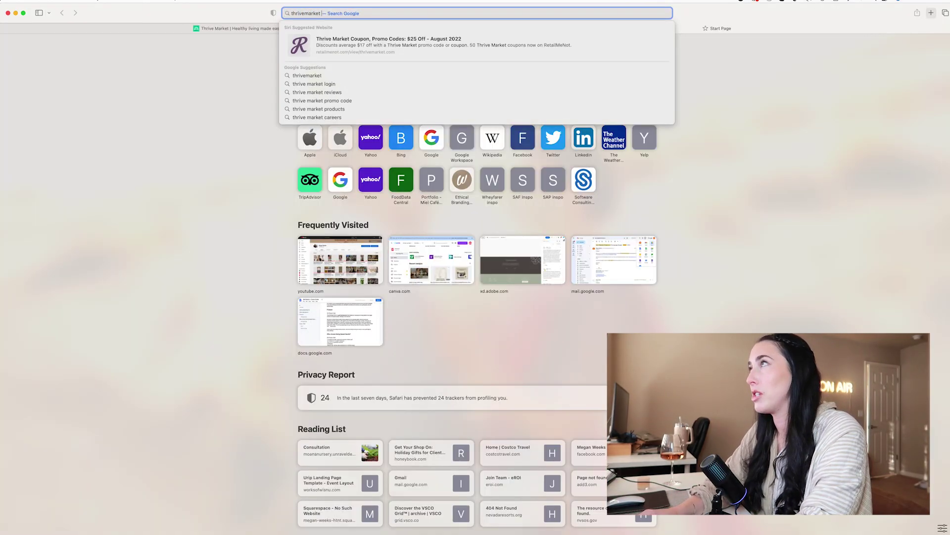
pyautogui.press('Return')
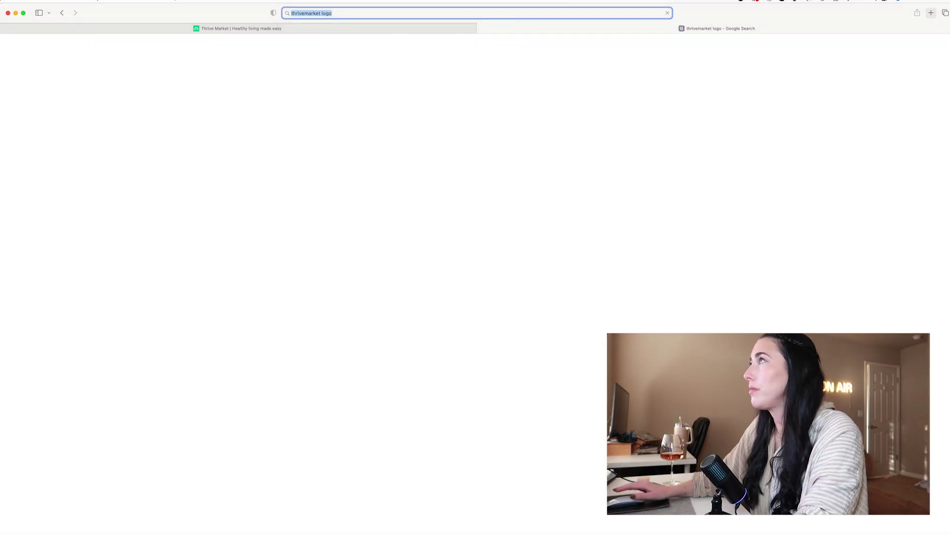
pyautogui.click(116, 75)
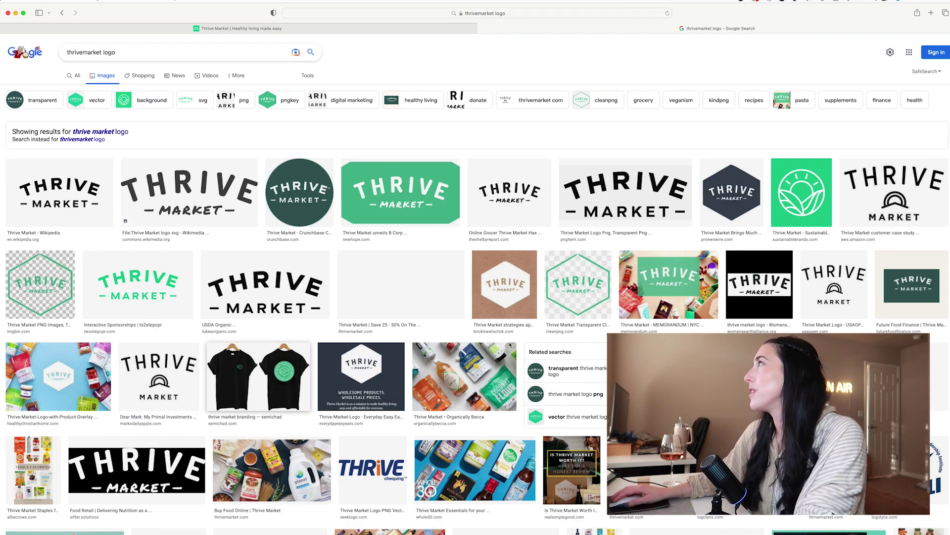
# Open creativemarket.com in a new tab and go to its Sans Serif fonts category
pyautogui.click(931, 13)
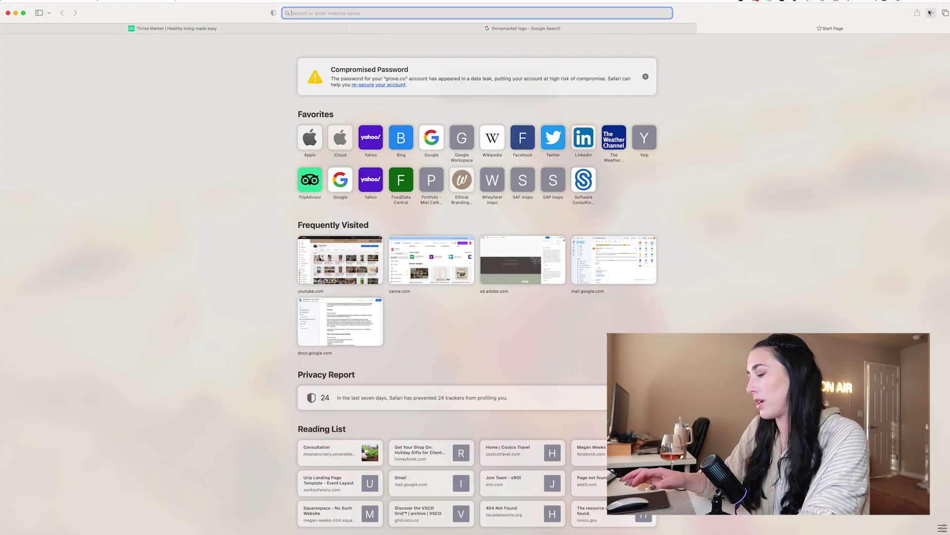
pyautogui.write('creat')
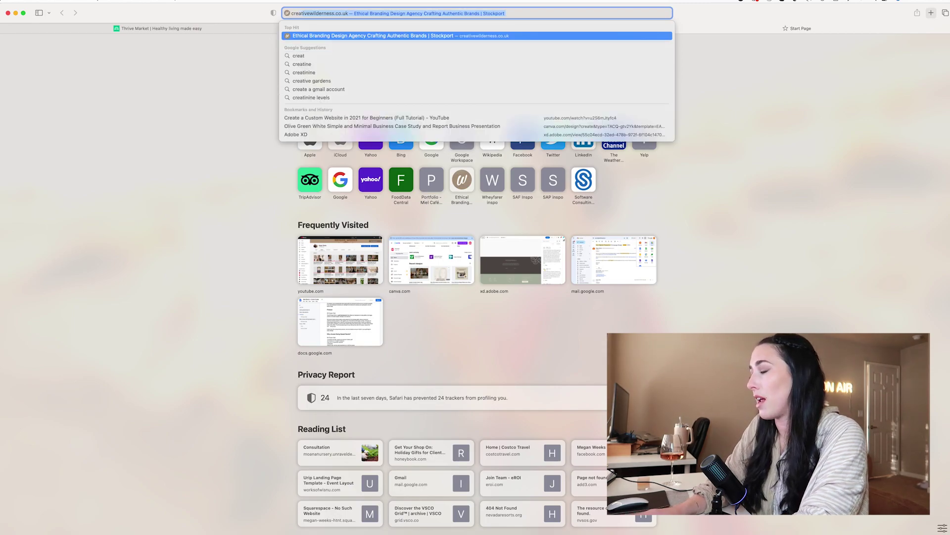
pyautogui.write('ivemarket.com')
pyautogui.press('Return')
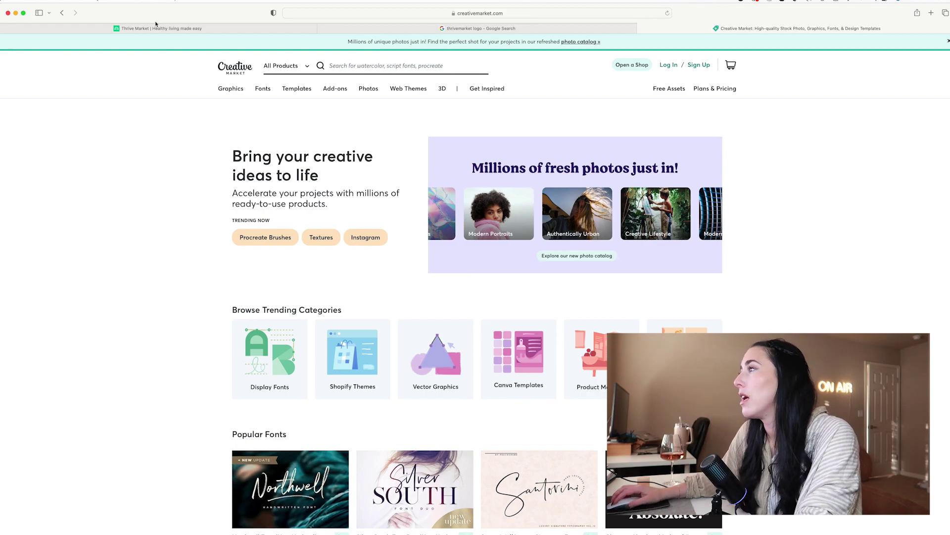
pyautogui.moveTo(276, 93)
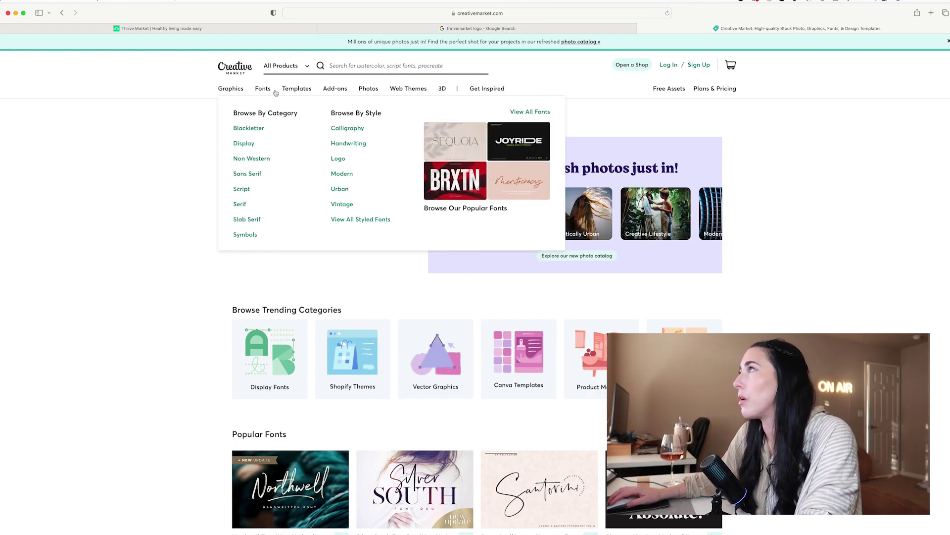
pyautogui.click(249, 175)
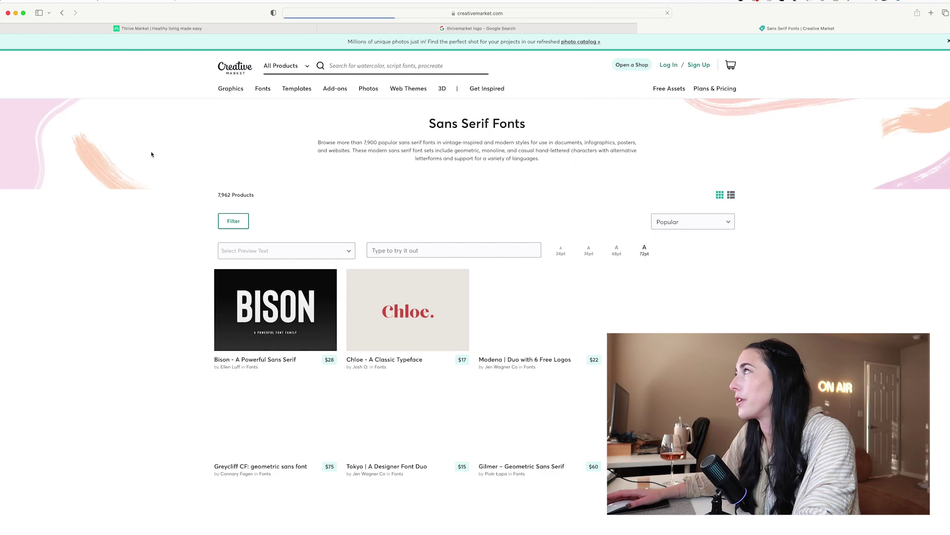
# Preview the sans serif fonts with the sample text "THRIVE"
pyautogui.click(410, 256)
pyautogui.write('THRIVE ')
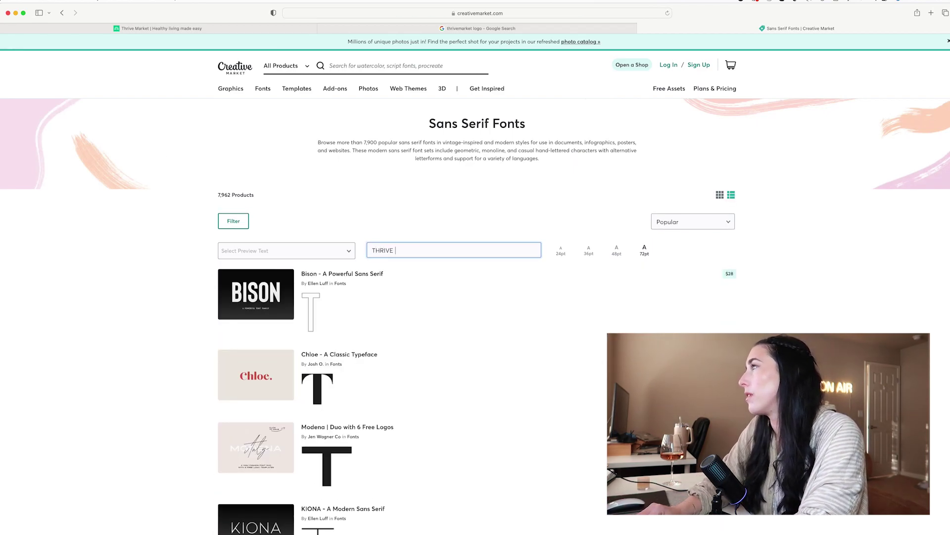
pyautogui.write('MA')
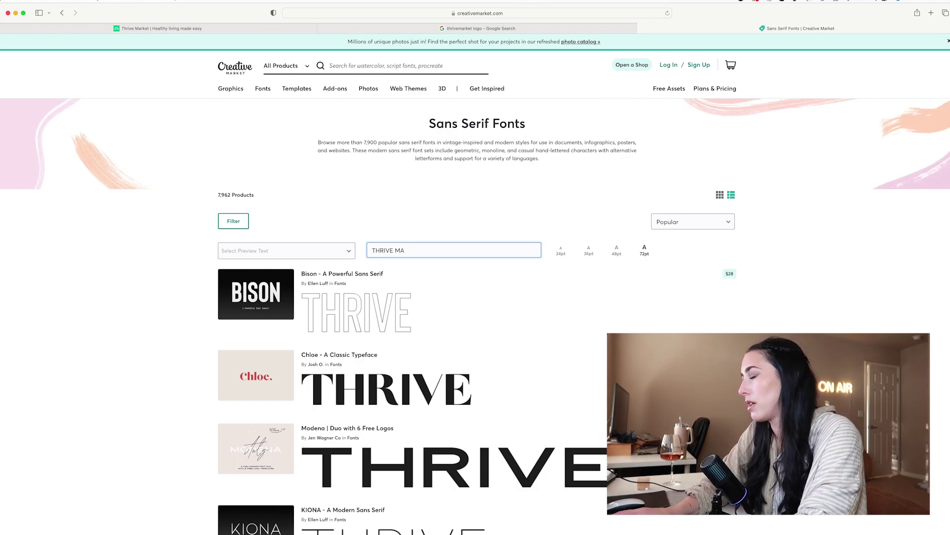
pyautogui.press('BackSpace')
pyautogui.press('BackSpace')
pyautogui.press('BackSpace')
# Compare the THRIVE previews down the sans serif list and open the Revelstoke - 5 Font Family product page
pyautogui.scroll(-12, 193, 358)
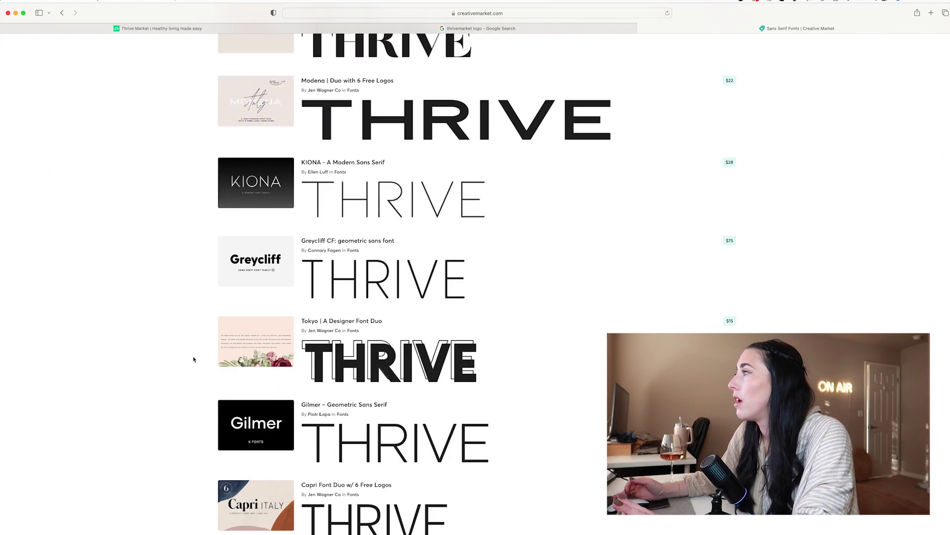
pyautogui.scroll(-8, 194, 359)
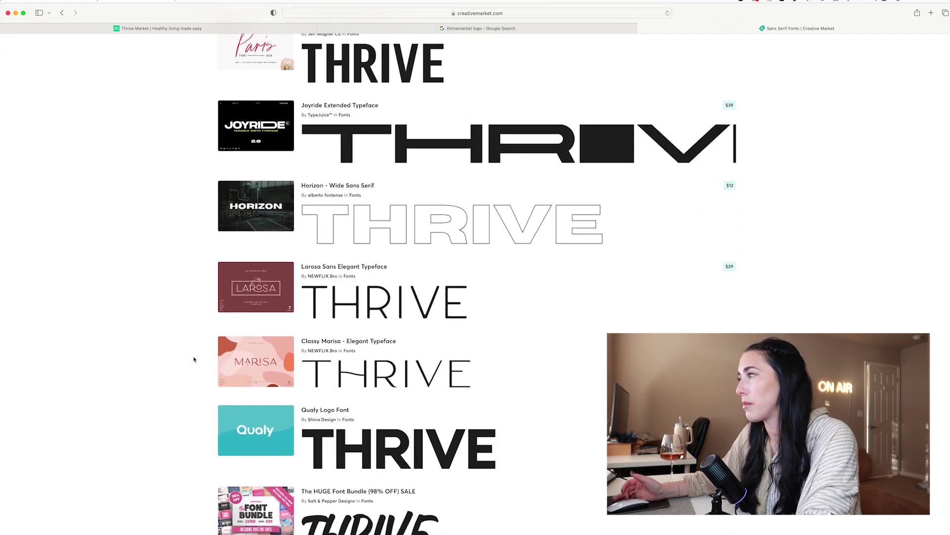
pyautogui.scroll(-2, 194, 359)
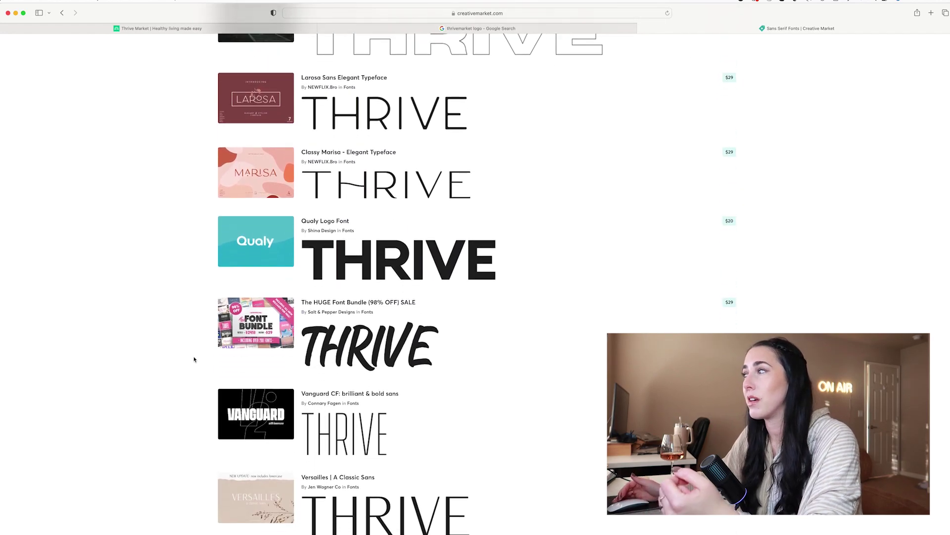
pyautogui.scroll(-10, 195, 359)
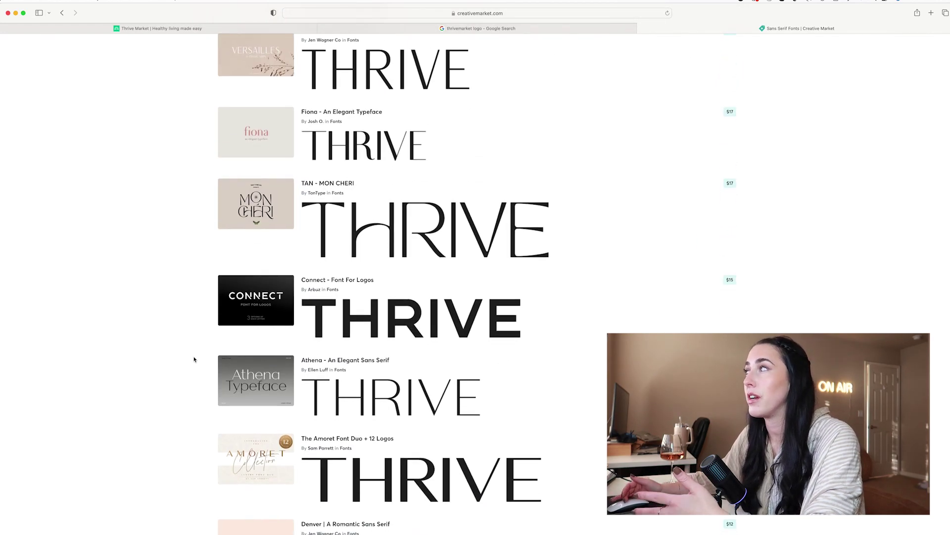
pyautogui.scroll(-4, 195, 358)
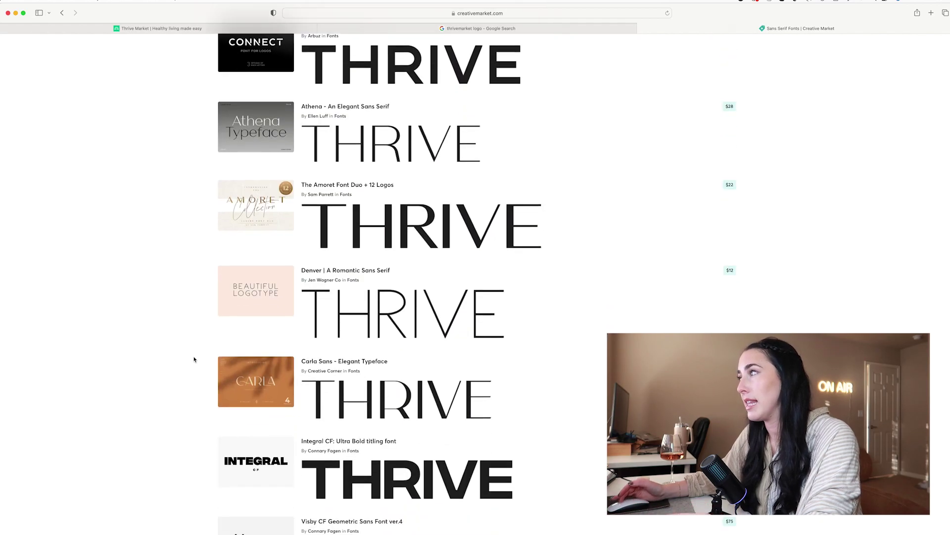
pyautogui.scroll(-9, 194, 359)
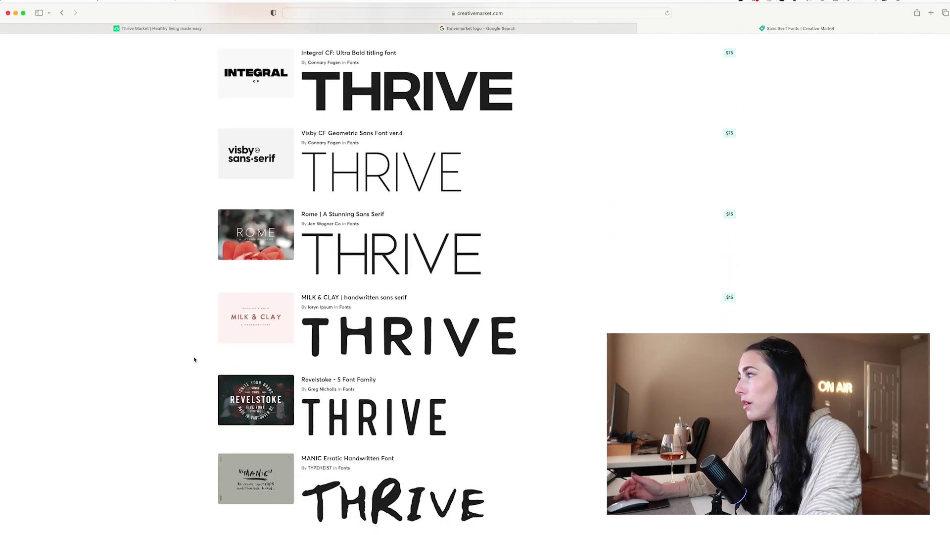
pyautogui.scroll(-3, 194, 359)
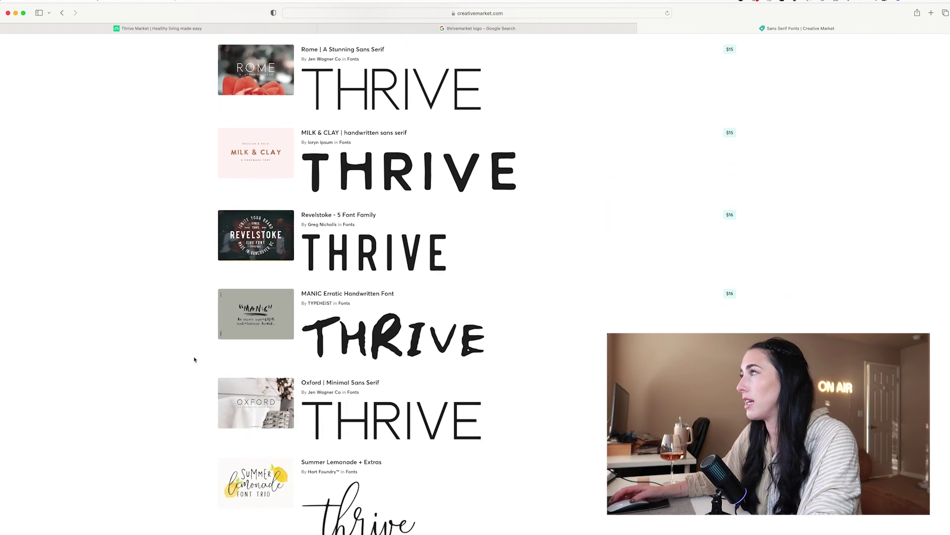
pyautogui.click(279, 235)
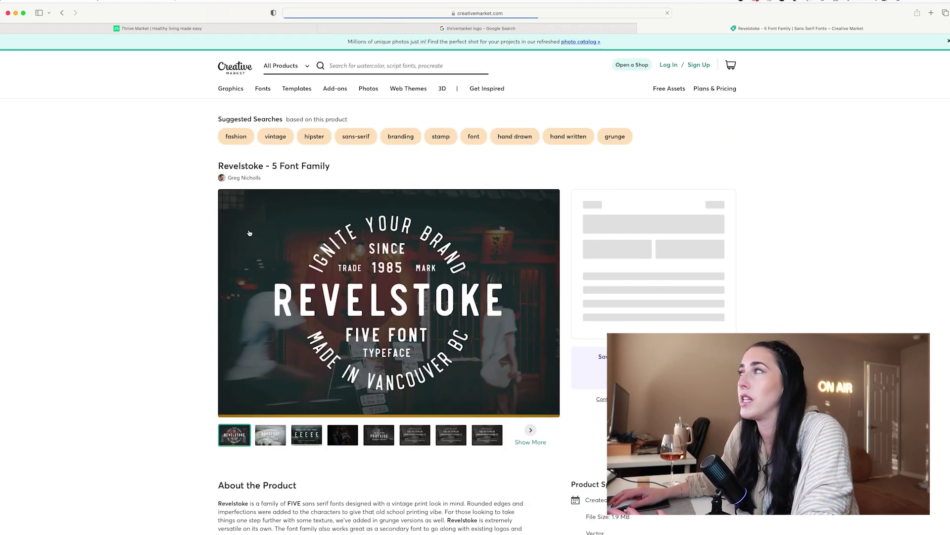
# Examine Revelstoke's Barefoot and font-style sample images and the THRIVE preview in each of its styles
pyautogui.click(277, 436)
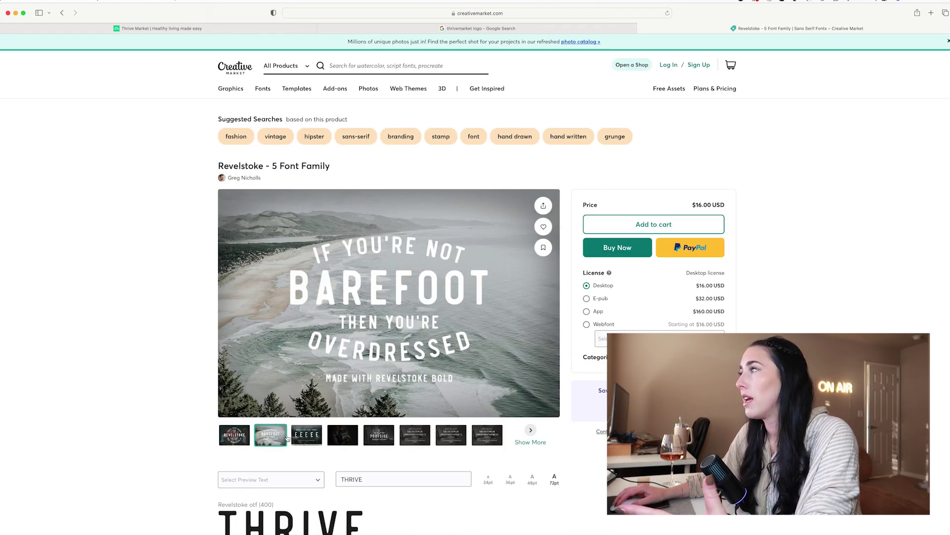
pyautogui.click(304, 438)
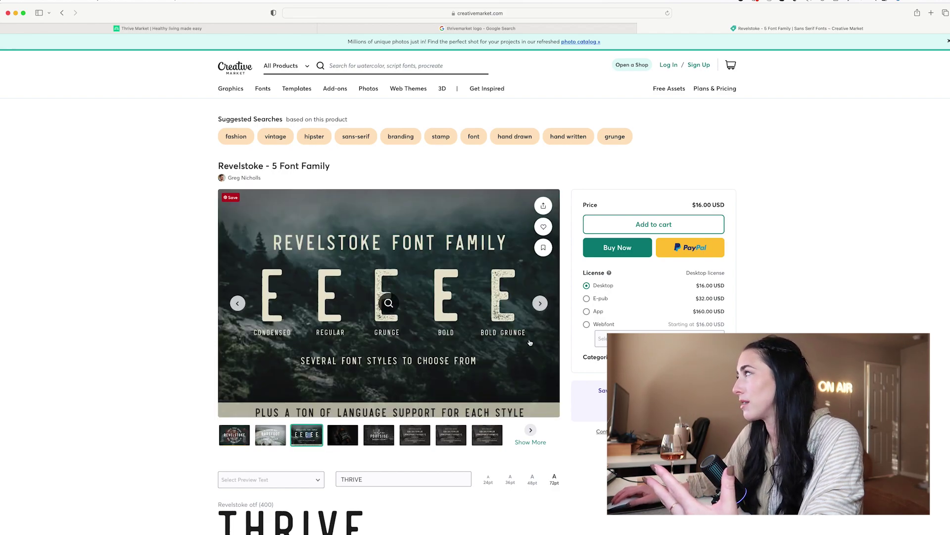
pyautogui.scroll(-7, 492, 313)
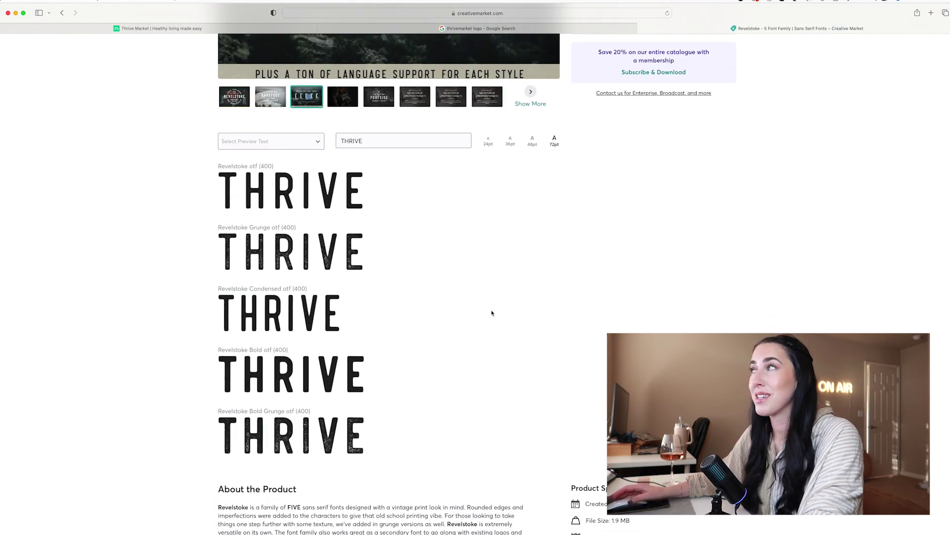
pyautogui.scroll(6, 314, 232)
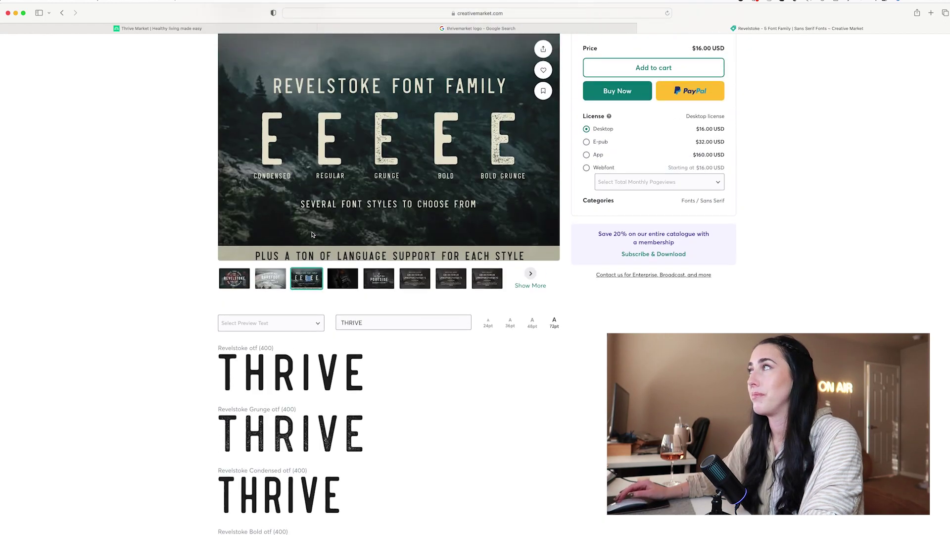
pyautogui.scroll(1, 313, 234)
# Duplicate the Revelstoke tab and return the duplicate to the Sans Serif Fonts list
pyautogui.rightClick(826, 28)
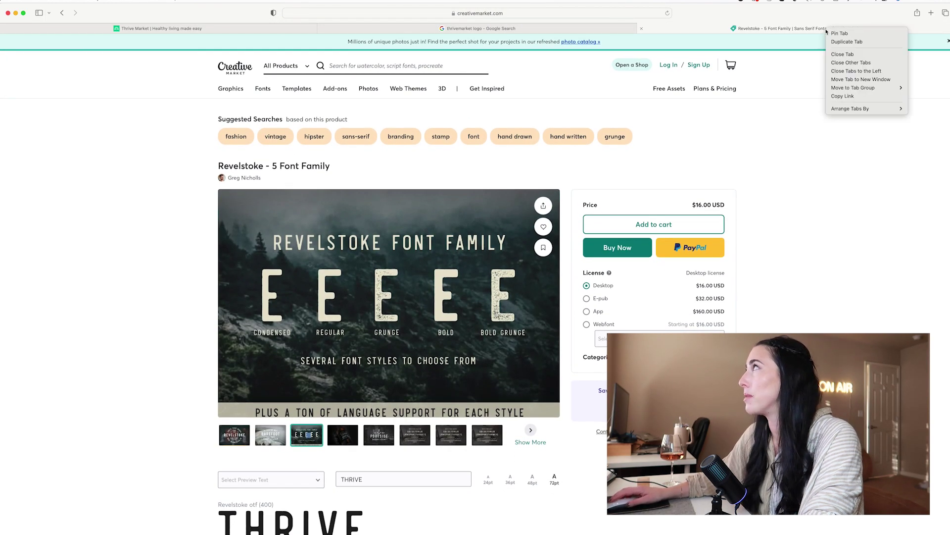
pyautogui.click(846, 42)
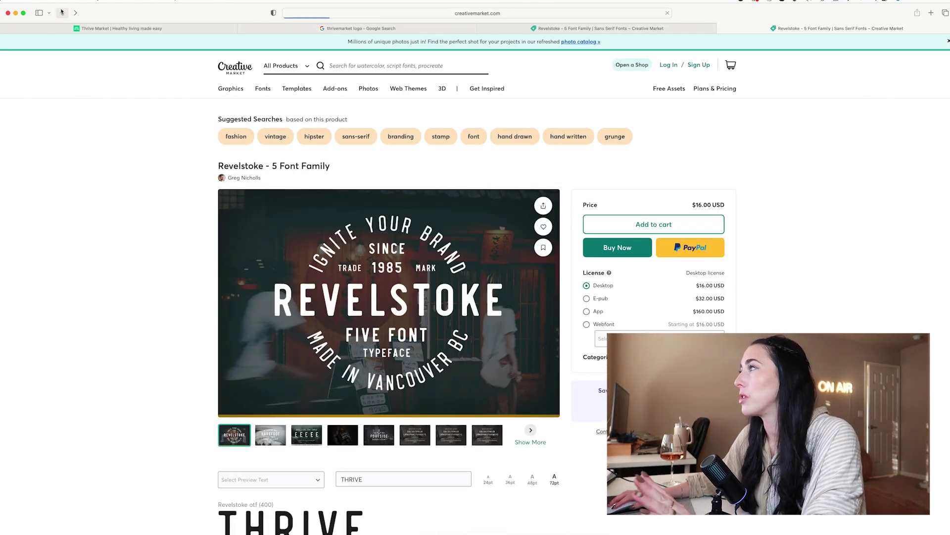
pyautogui.click(62, 12)
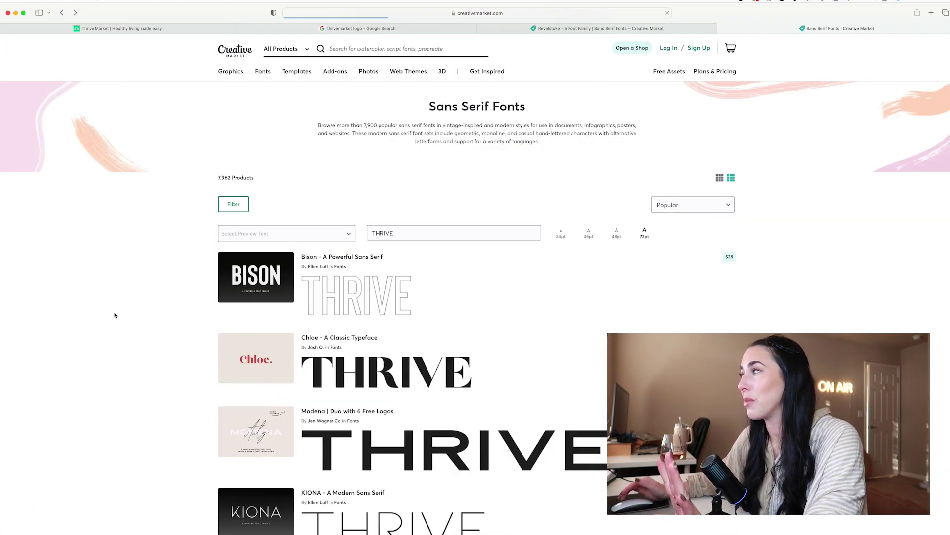
# Compare the THRIVE previews further down the sans serif list and open the MILK & CLAY | handwritten sans serif product page
pyautogui.scroll(-2, 116, 315)
pyautogui.scroll(-20, 115, 315)
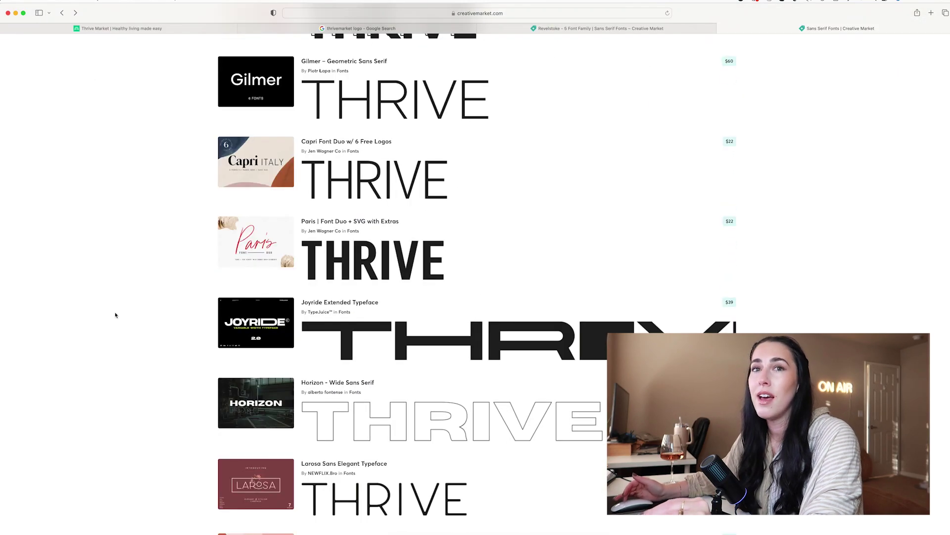
pyautogui.scroll(-8, 115, 315)
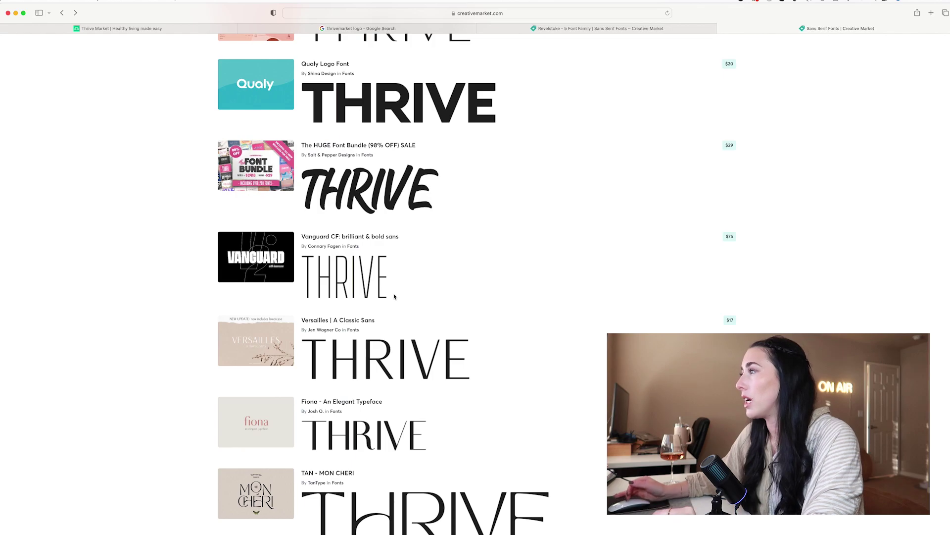
pyautogui.scroll(-6, 394, 297)
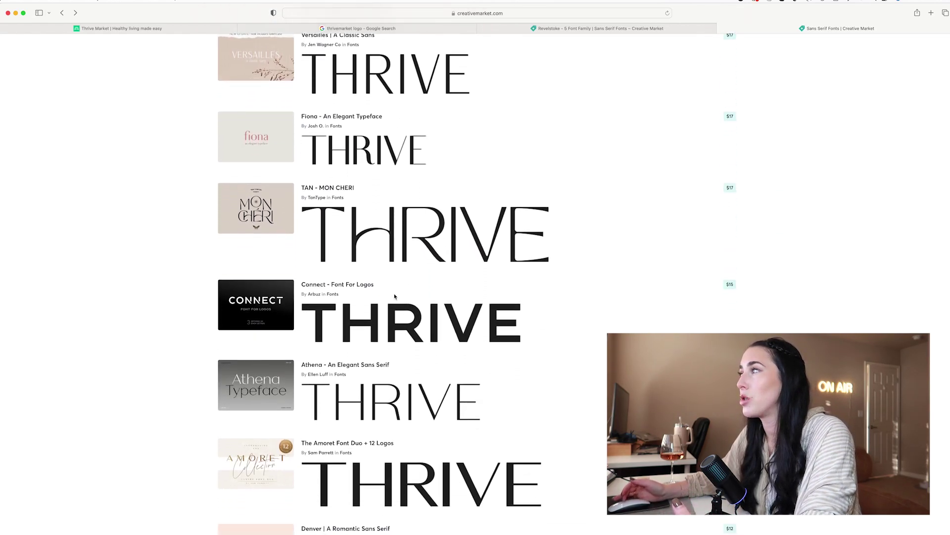
pyautogui.scroll(-4, 395, 296)
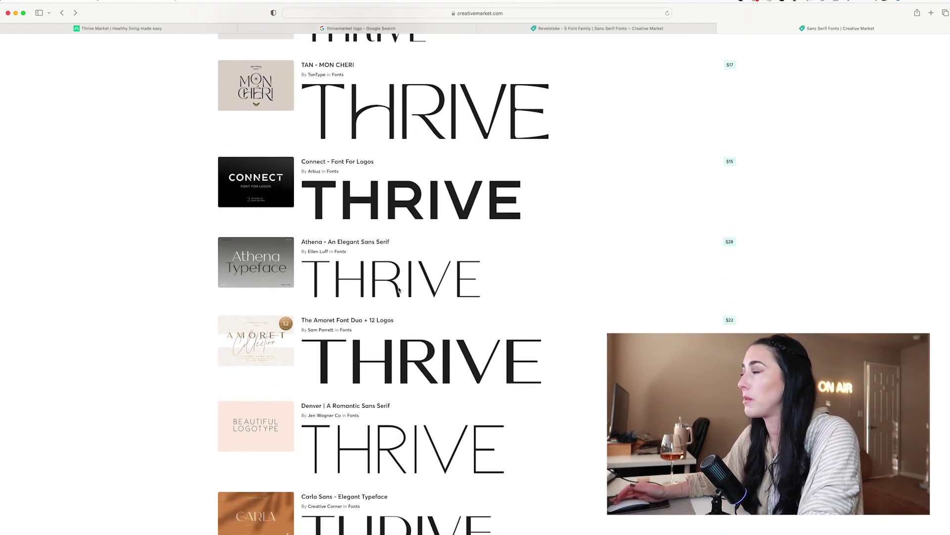
pyautogui.scroll(-9, 399, 290)
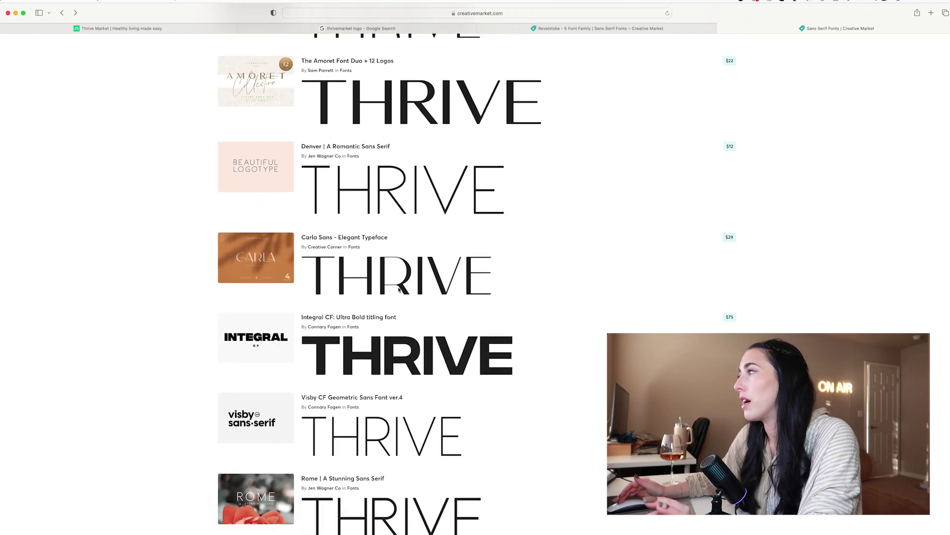
pyautogui.scroll(-1, 399, 290)
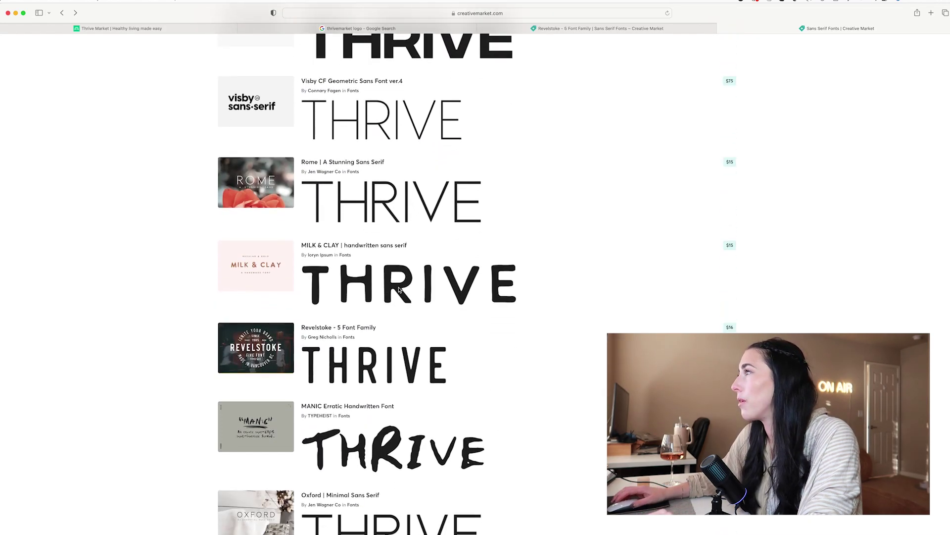
pyautogui.click(249, 283)
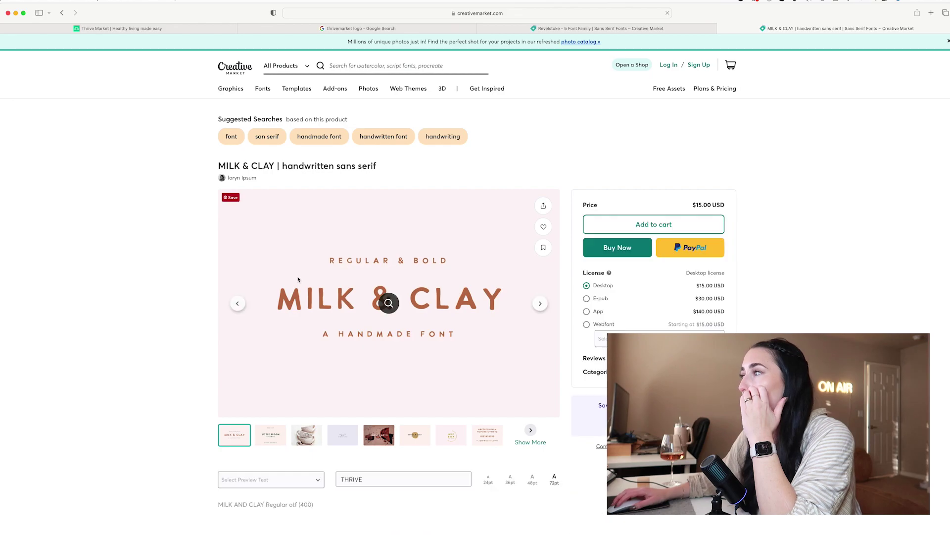
# View MILK & CLAY's Burnt Earth sample and THRIVE previews, then duplicate the tab and return the duplicate to the Sans Serif Fonts list
pyautogui.scroll(-2, 298, 280)
pyautogui.click(379, 239)
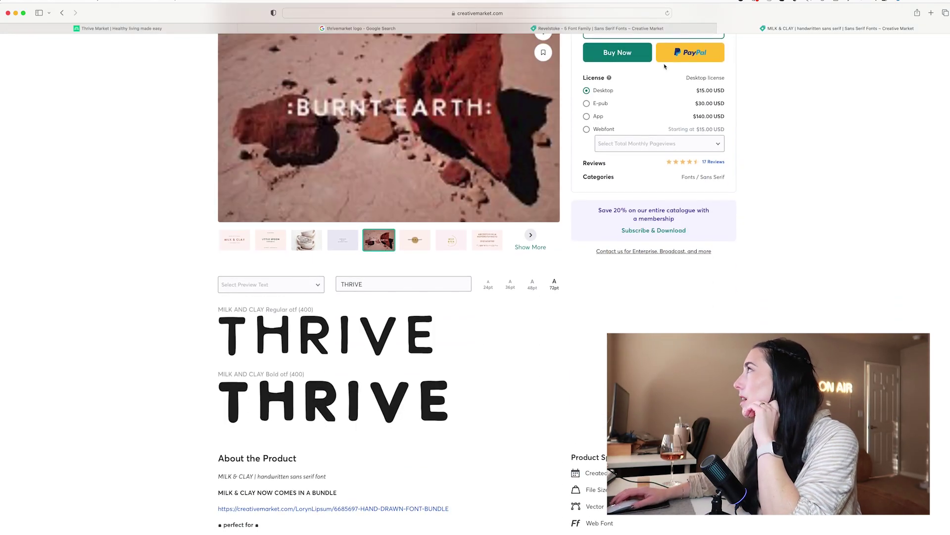
pyautogui.rightClick(765, 33)
pyautogui.click(784, 44)
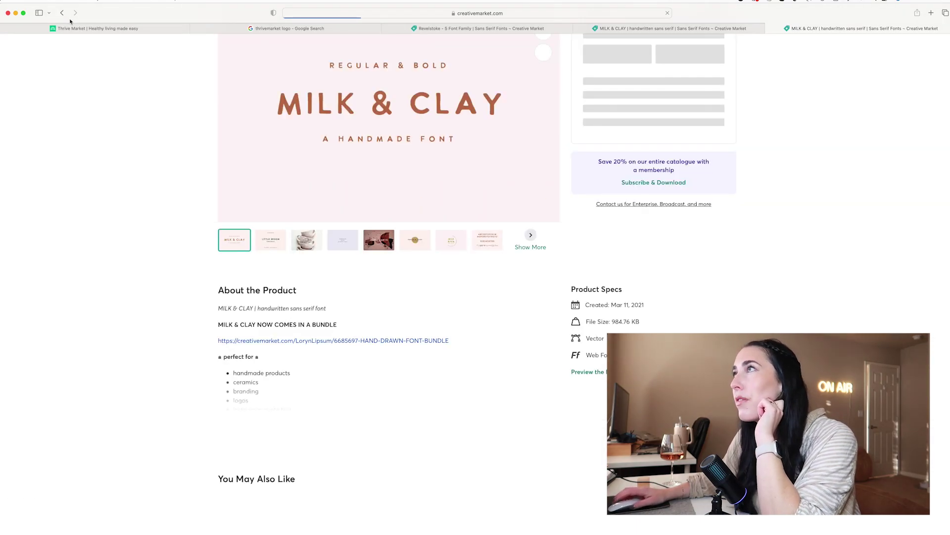
pyautogui.click(62, 16)
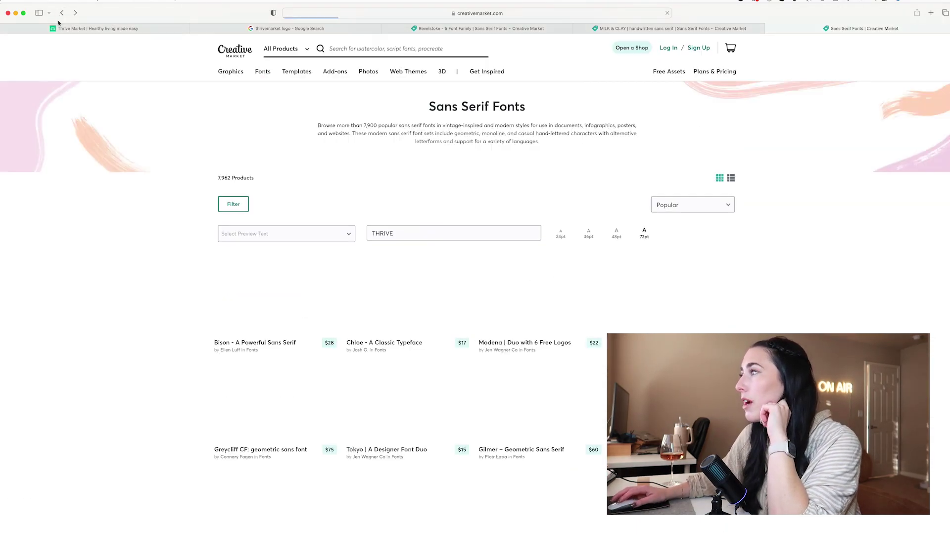
# Open the Oregon Font page from the second page of Sans Serif Fonts and examine its alphabet sample and THRIVE previews
pyautogui.scroll(-20, 66, 48)
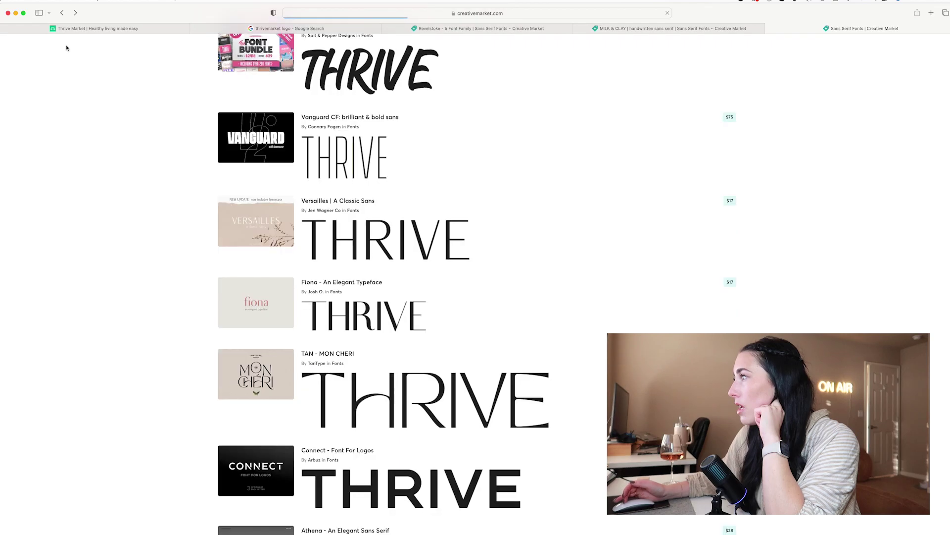
pyautogui.scroll(-10, 67, 47)
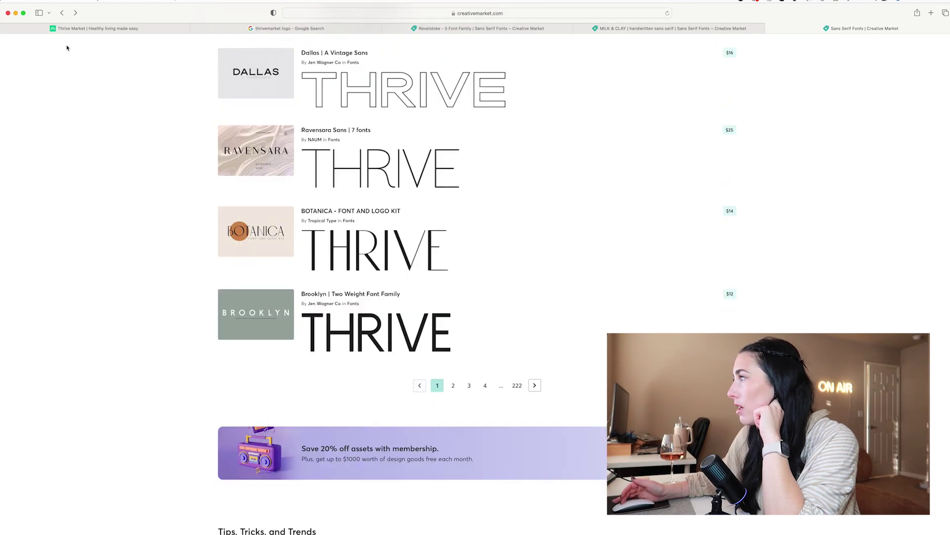
pyautogui.click(453, 271)
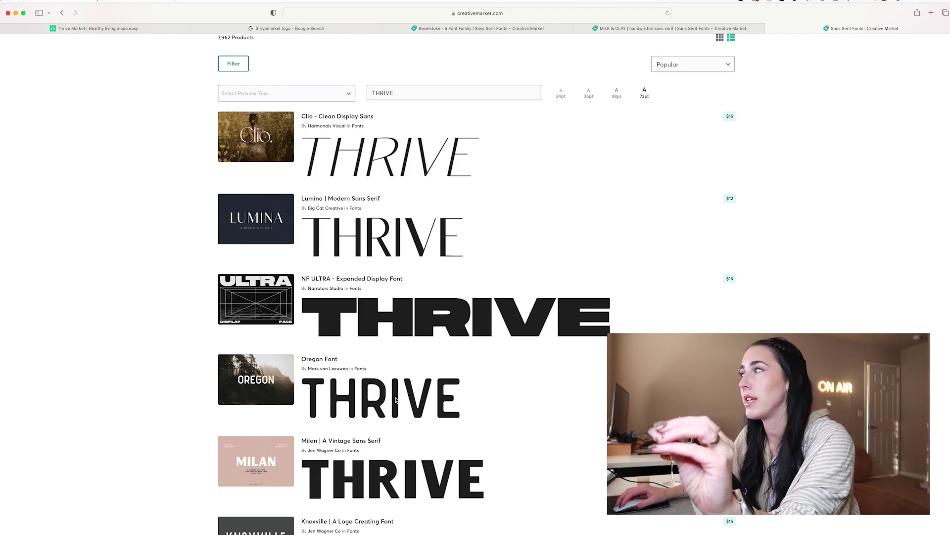
pyautogui.click(267, 384)
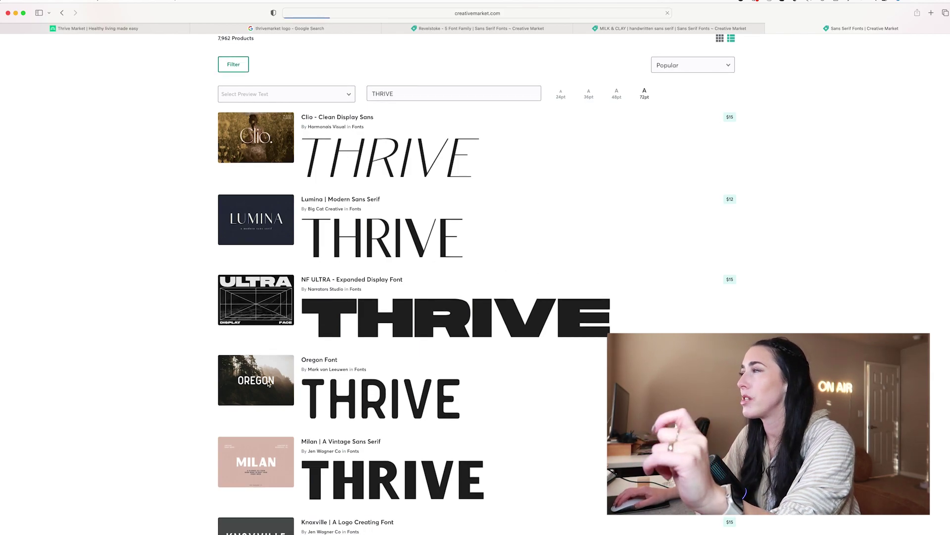
pyautogui.scroll(-5, 273, 381)
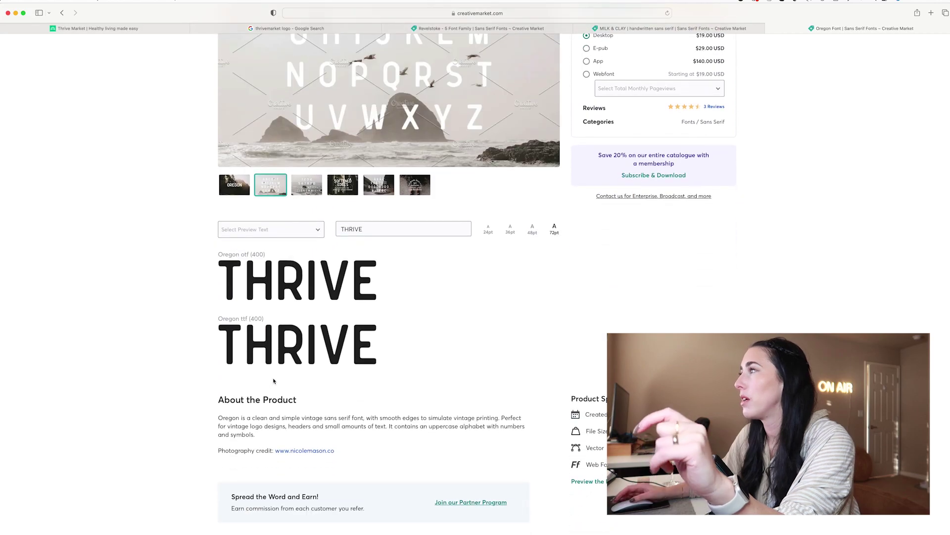
pyautogui.scroll(5, 273, 380)
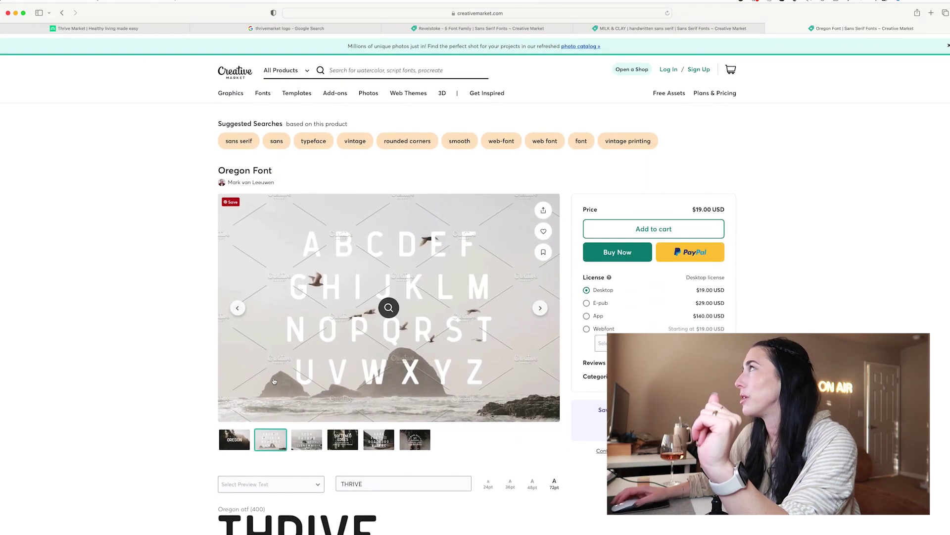
# Copy the name Revelstoke from its product page and search Google in a new tab for "revelstoke font free download"
pyautogui.click(488, 29)
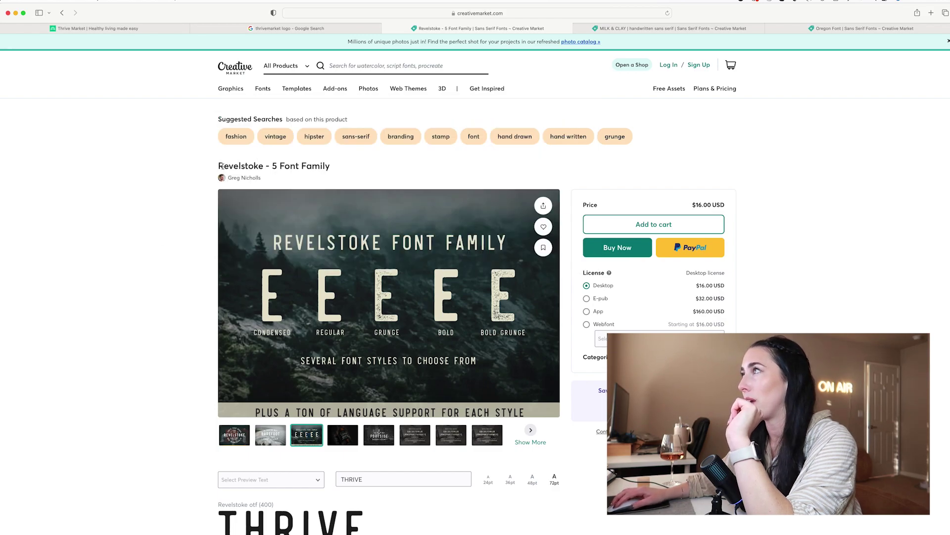
pyautogui.moveTo(221, 166); pyautogui.dragTo(266, 167)
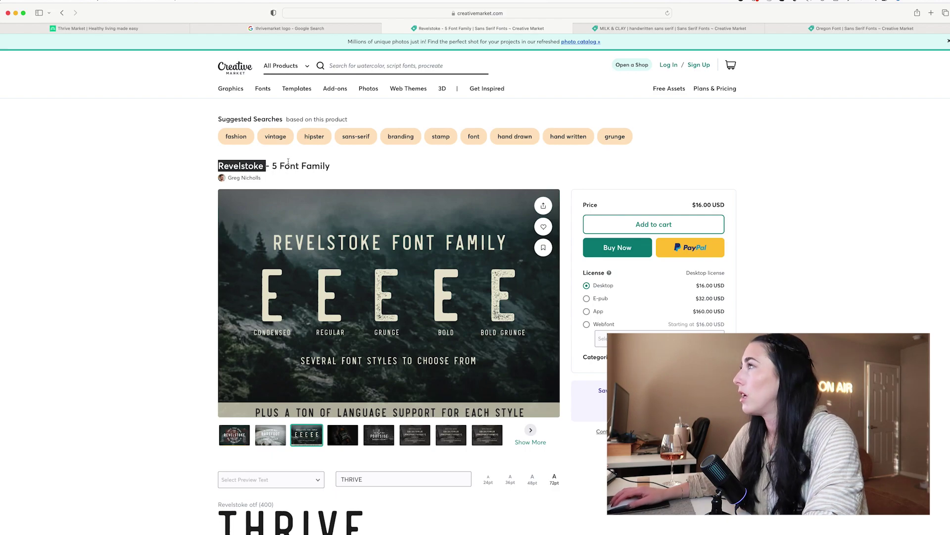
pyautogui.write('Revelstoke')
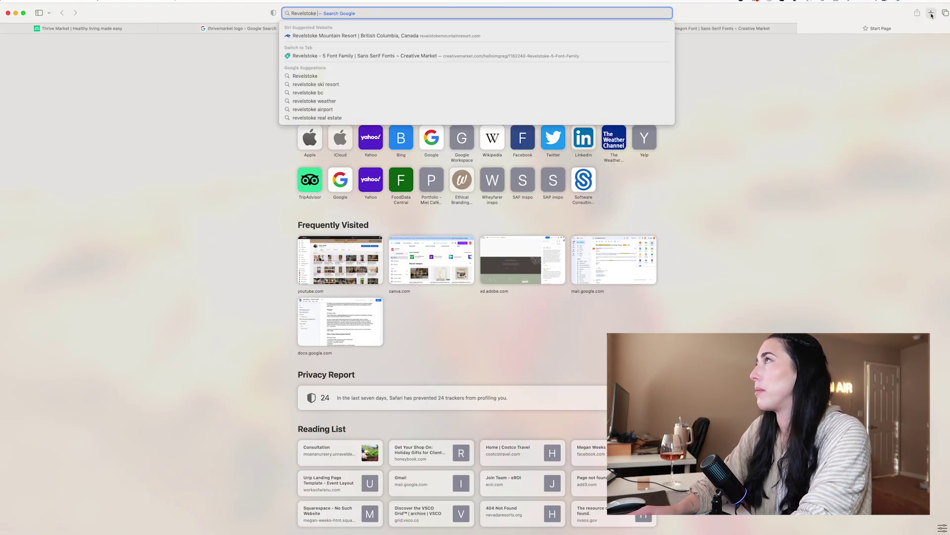
pyautogui.write('fpmt')
pyautogui.press('BackSpace')
pyautogui.press('BackSpace')
pyautogui.press('BackSpace')
pyautogui.write('pmt')
pyautogui.press('BackSpace')
pyautogui.press('BackSpace')
pyautogui.press('BackSpace')
pyautogui.write('ont')
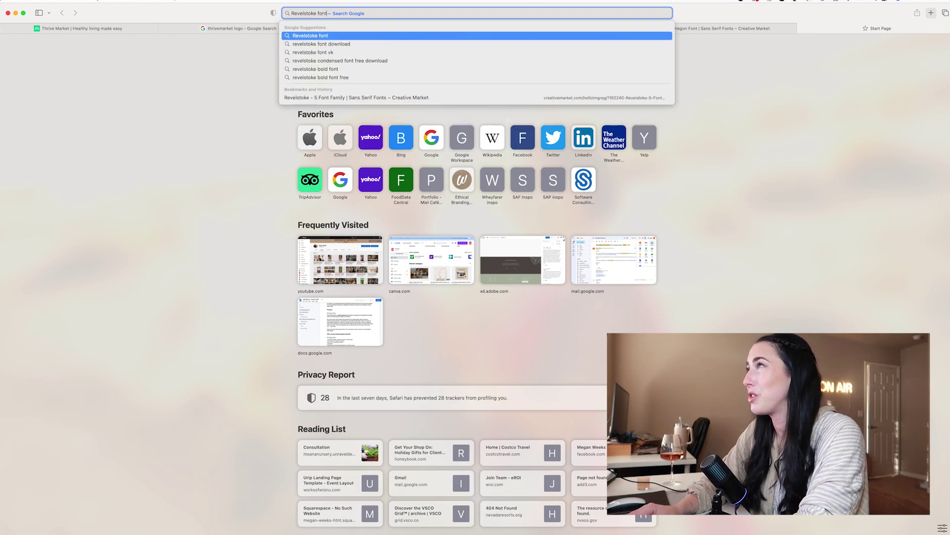
pyautogui.write(' free d')
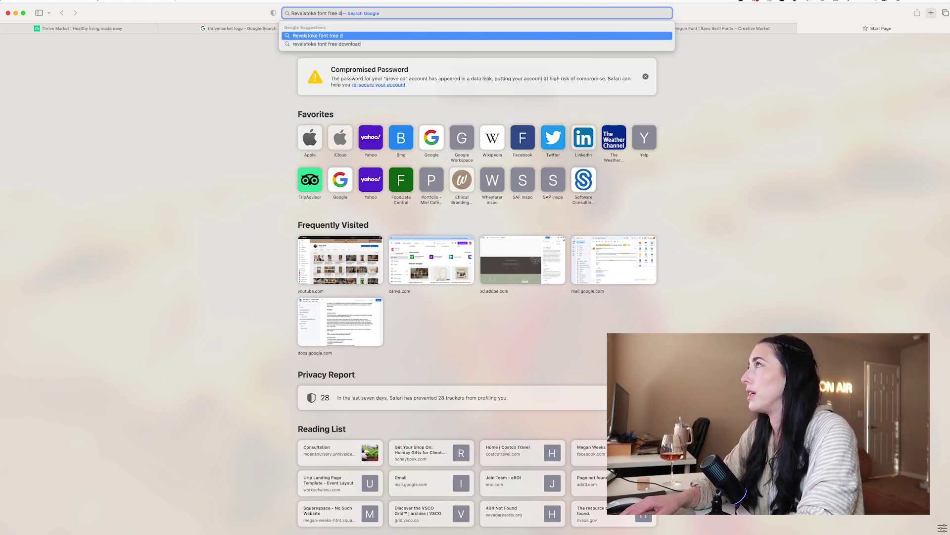
pyautogui.press('Down')
pyautogui.press('Return')
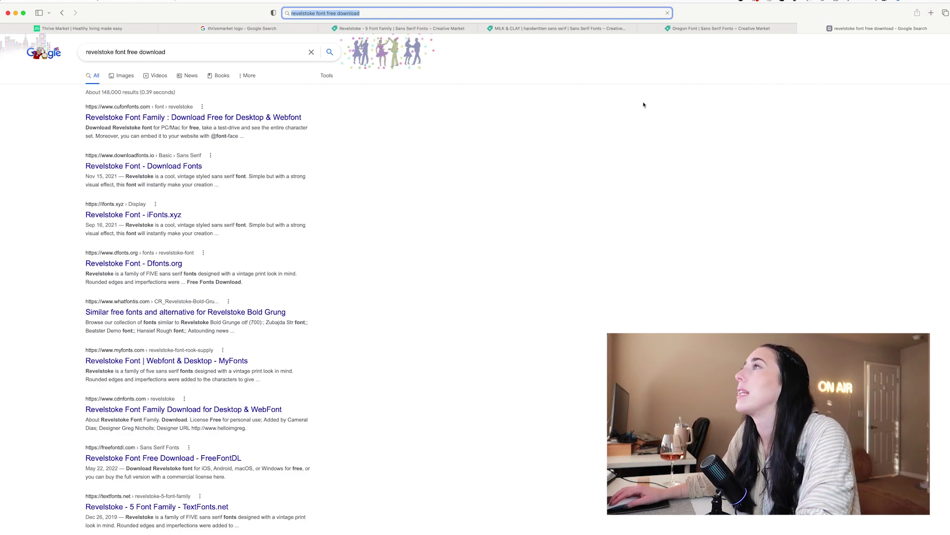
# Download the Revelstoke Font Family from CufonFonts, allowing downloads from that site
pyautogui.click(263, 119)
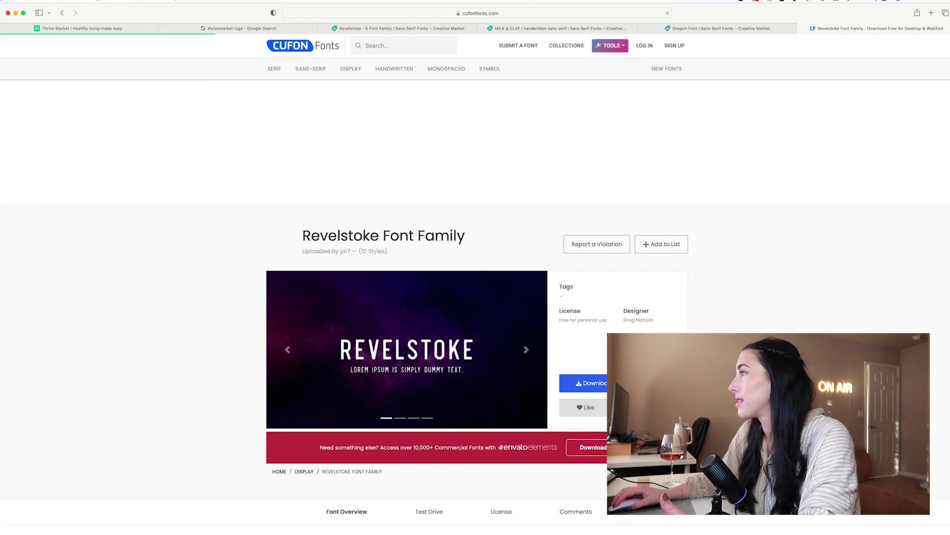
pyautogui.scroll(-10, 441, 297)
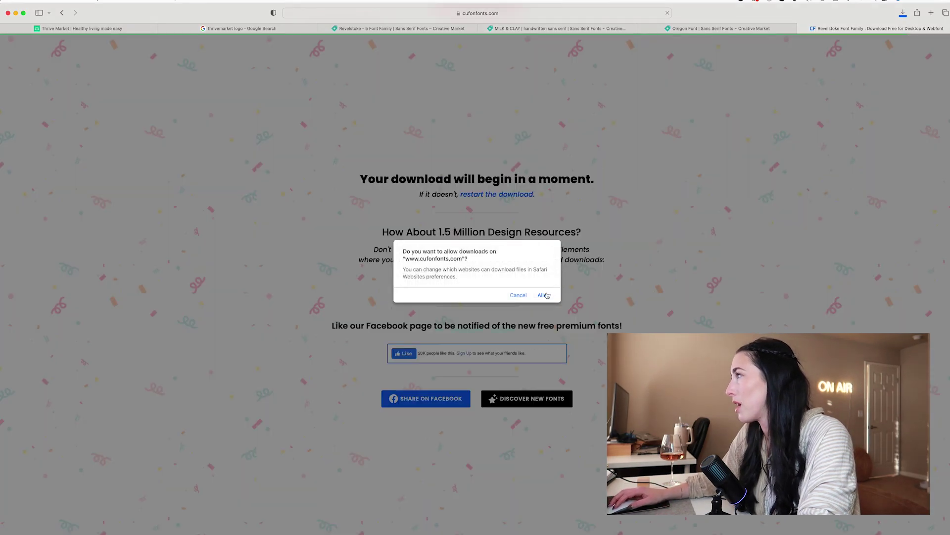
pyautogui.click(544, 295)
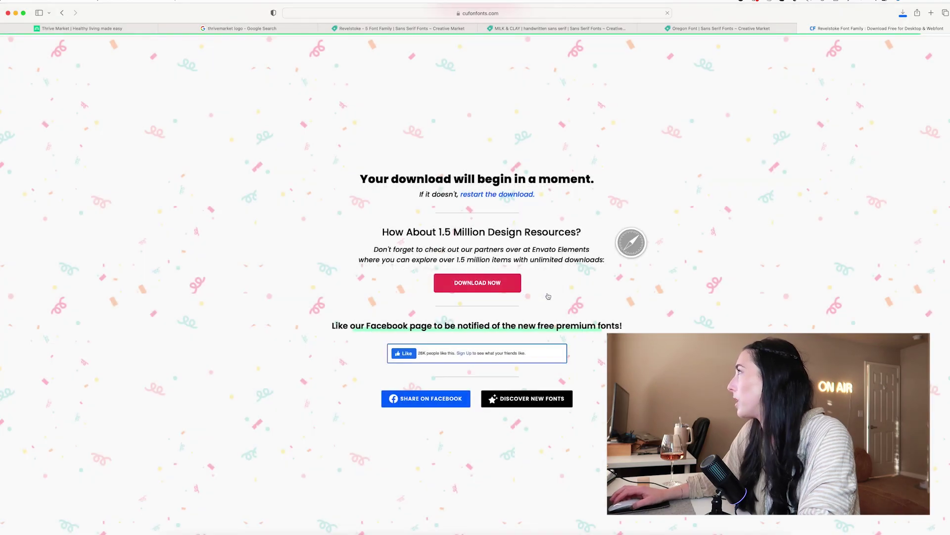
# Locate the downloaded revelstoke-cufonfonts.zip in Finder and open the extracted revelstoke-cufonfonts folder
pyautogui.moveTo(580, 521)
pyautogui.click(620, 526)
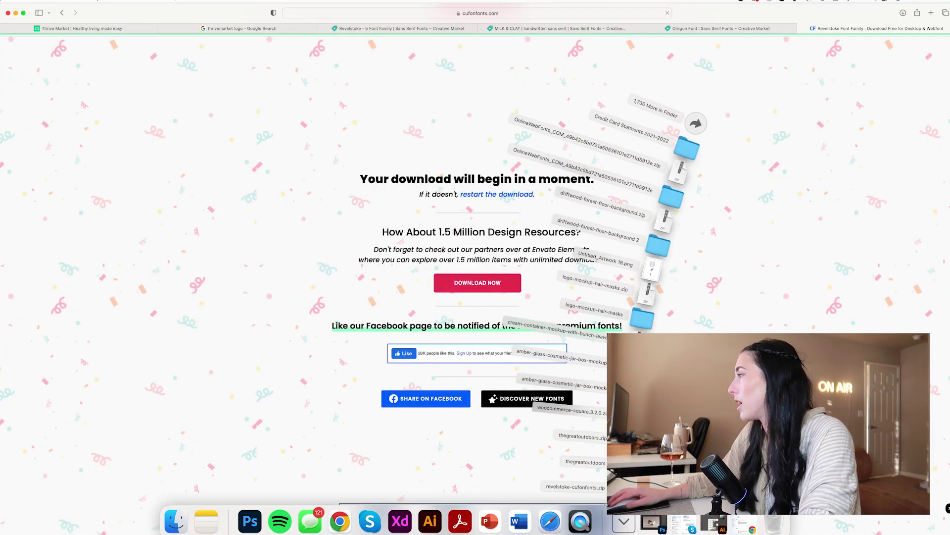
pyautogui.click(621, 490)
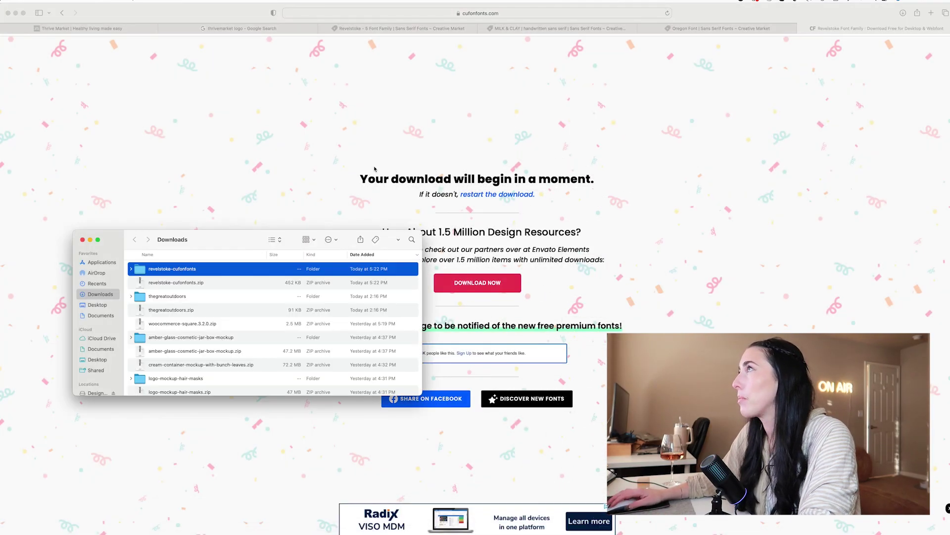
pyautogui.doubleClick(191, 269)
# Compare the OpenType and TrueType files of the Revelstoke BoldGrunge and Grunge styles
pyautogui.click(191, 281)
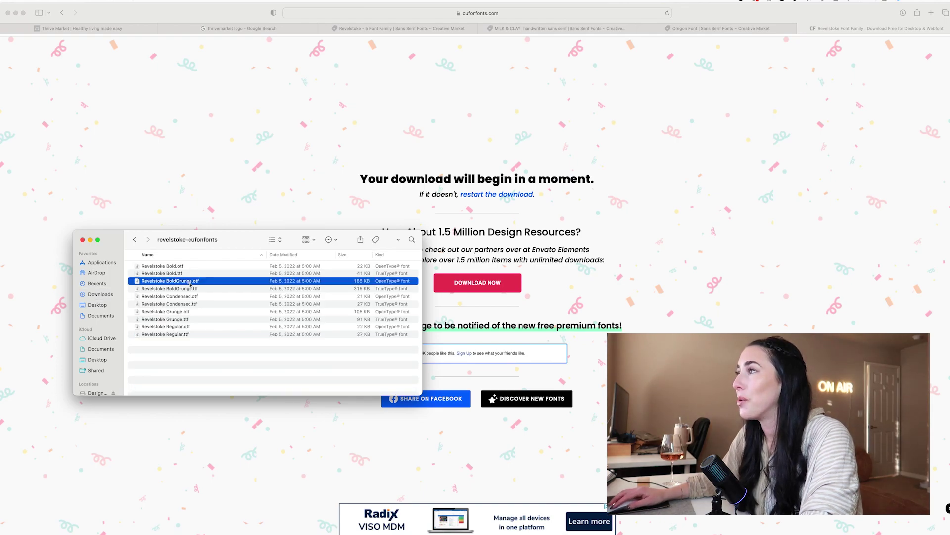
pyautogui.click(191, 289)
pyautogui.click(192, 318)
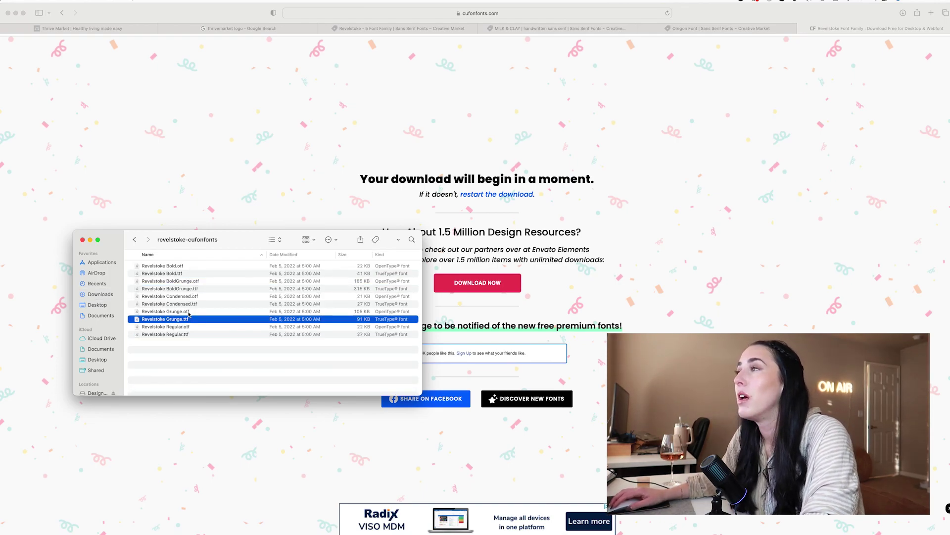
pyautogui.click(189, 312)
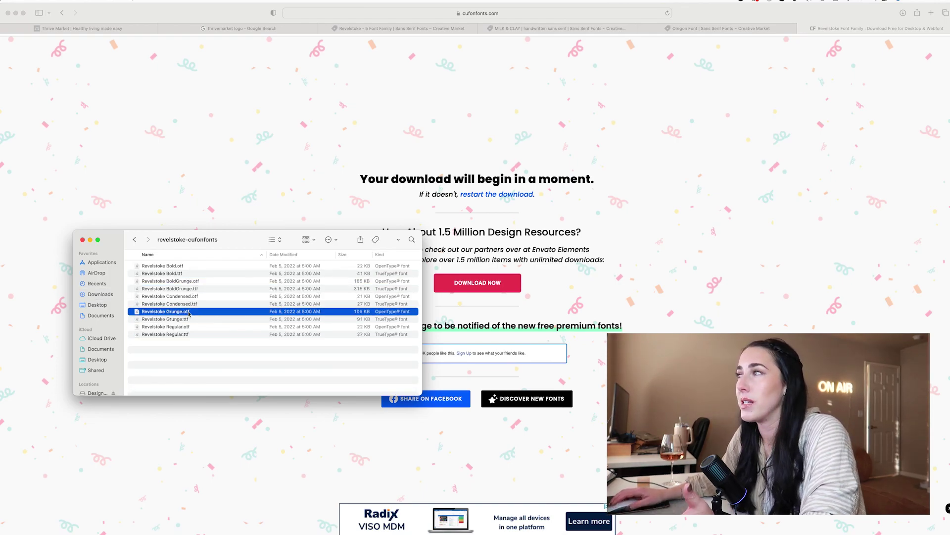
pyautogui.click(195, 282)
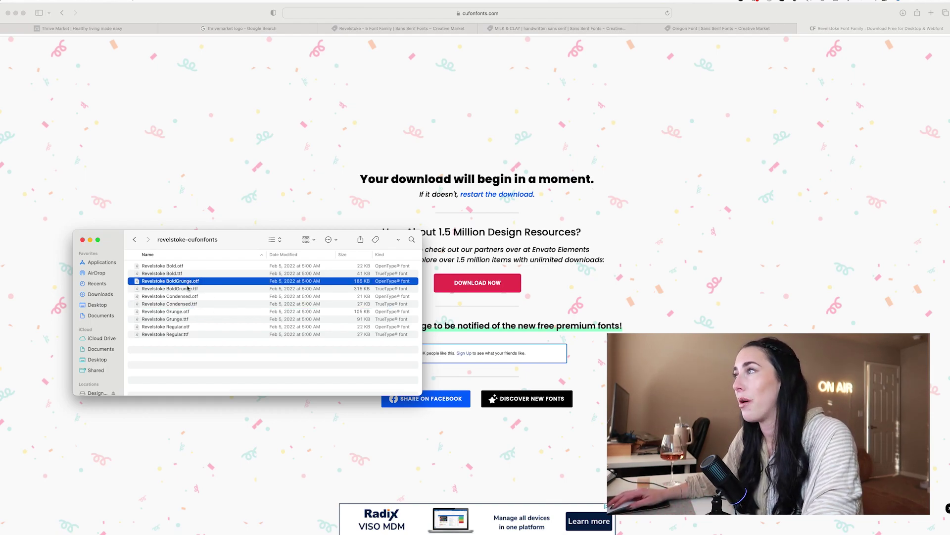
# Install the Revelstoke BoldGrunge and Grunge TrueType fonts in Font Book
pyautogui.doubleClick(186, 281)
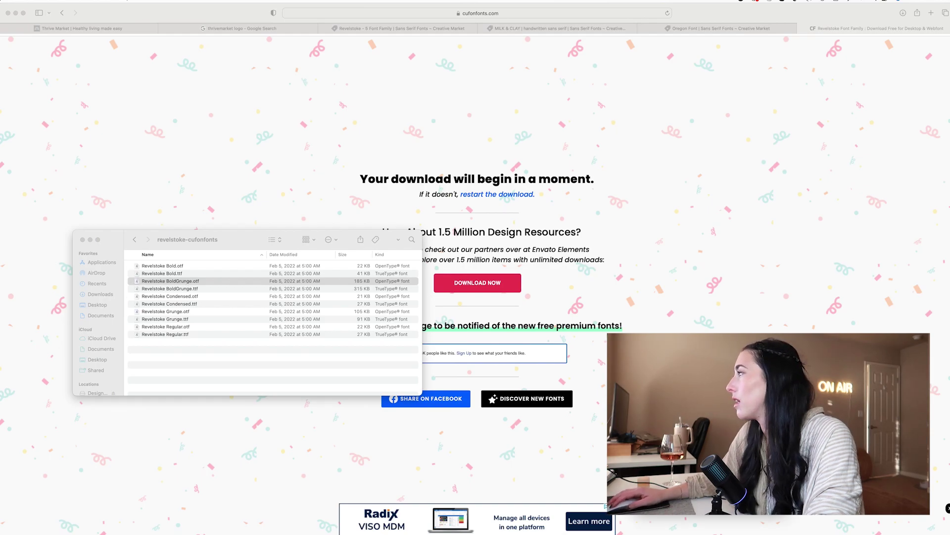
pyautogui.click(167, 285)
pyautogui.doubleClick(167, 289)
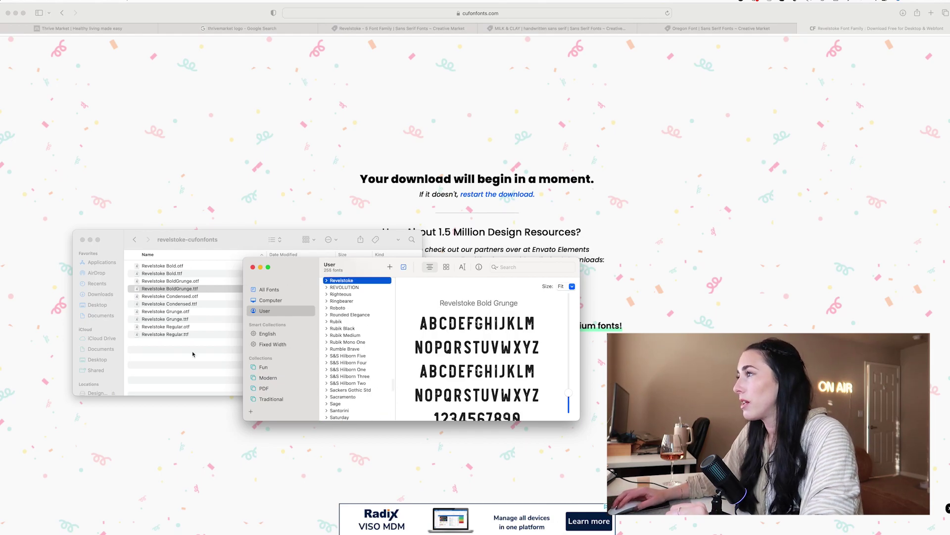
pyautogui.doubleClick(189, 320)
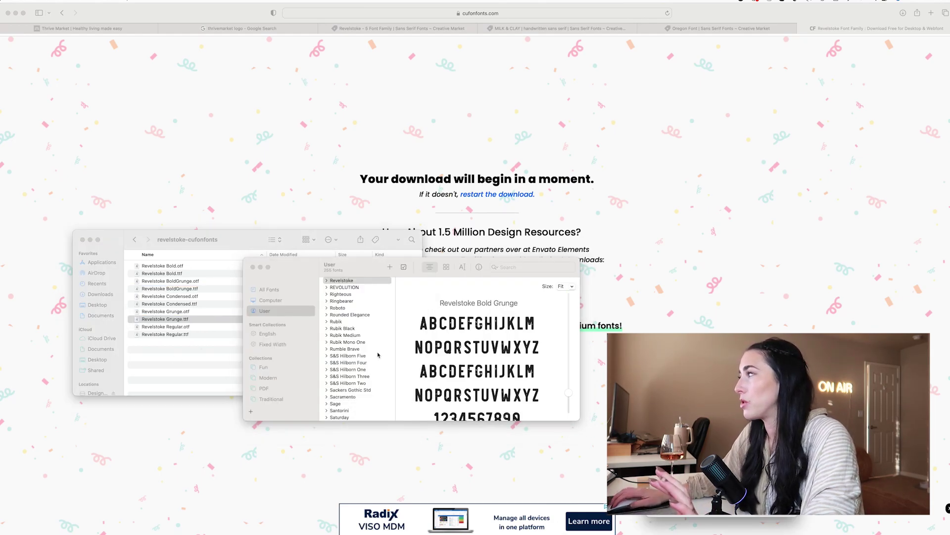
pyautogui.click(293, 305)
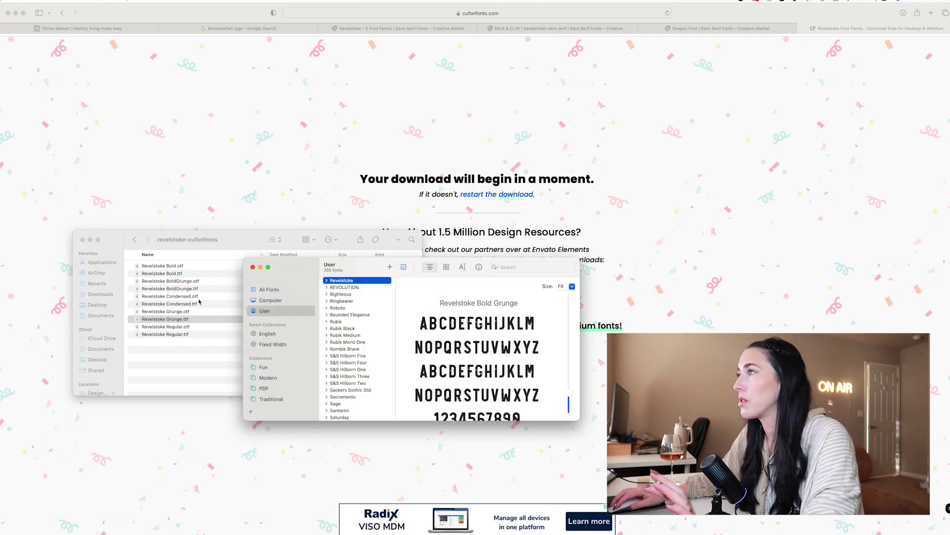
# Install the Revelstoke Regular TrueType font, and close Font Book and the revelstoke-cufonfonts folder
pyautogui.click(188, 319)
pyautogui.doubleClick(185, 335)
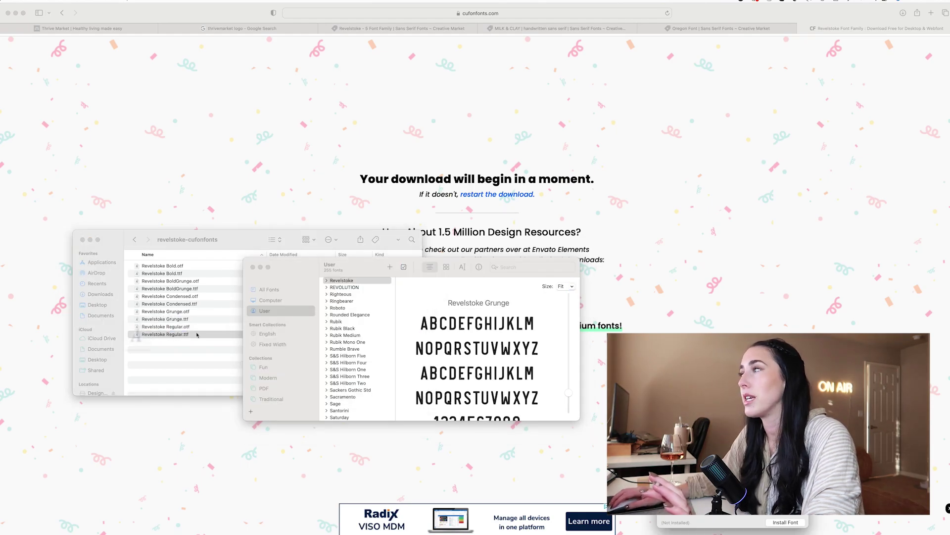
pyautogui.click(528, 405)
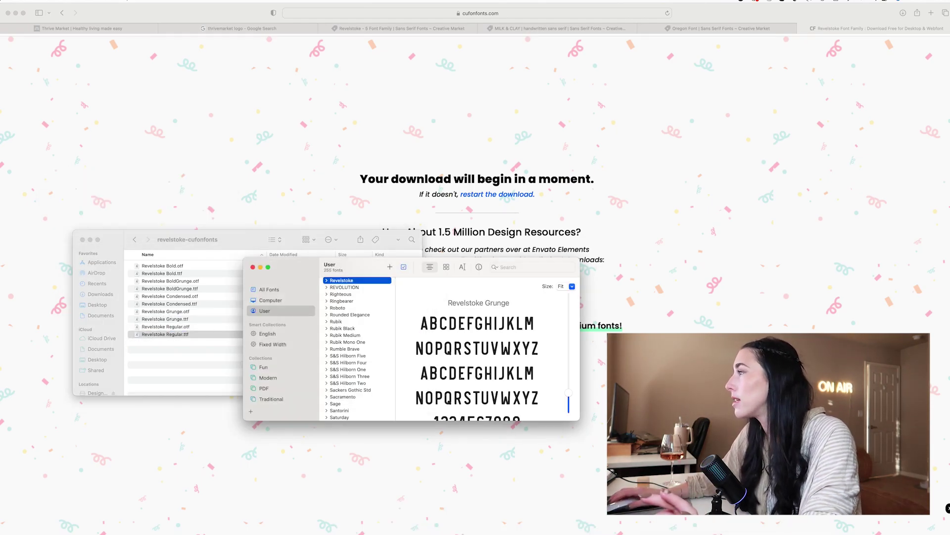
pyautogui.click(253, 268)
pyautogui.click(82, 240)
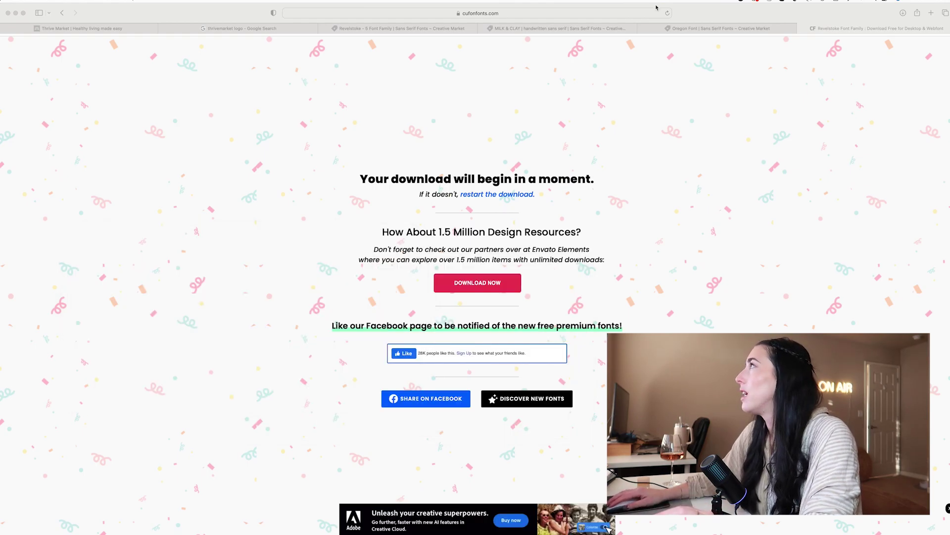
# Copy the MILK & CLAY font title from its Creative Market page and search the web for a free version of the font
pyautogui.click(717, 29)
pyautogui.click(575, 30)
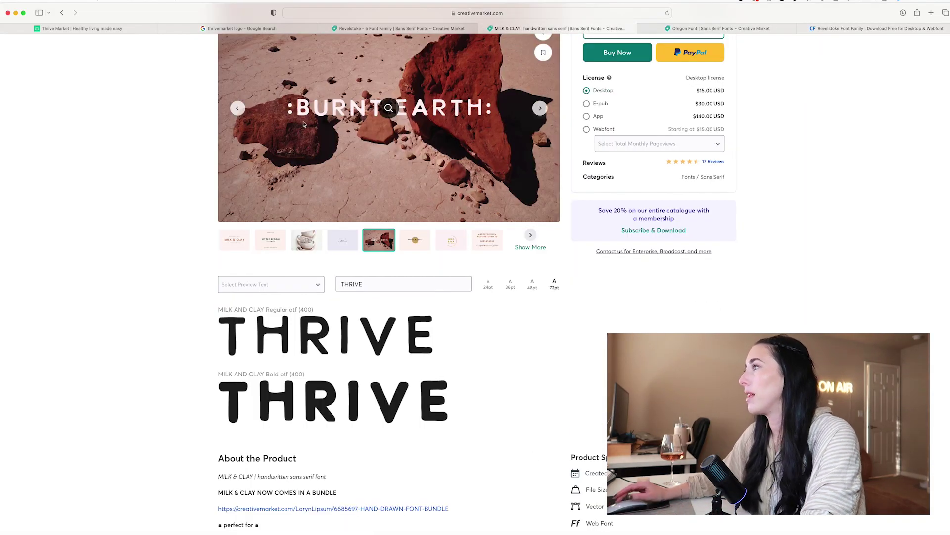
pyautogui.scroll(5, 304, 124)
pyautogui.moveTo(219, 166); pyautogui.dragTo(375, 165)
pyautogui.press('super+c')
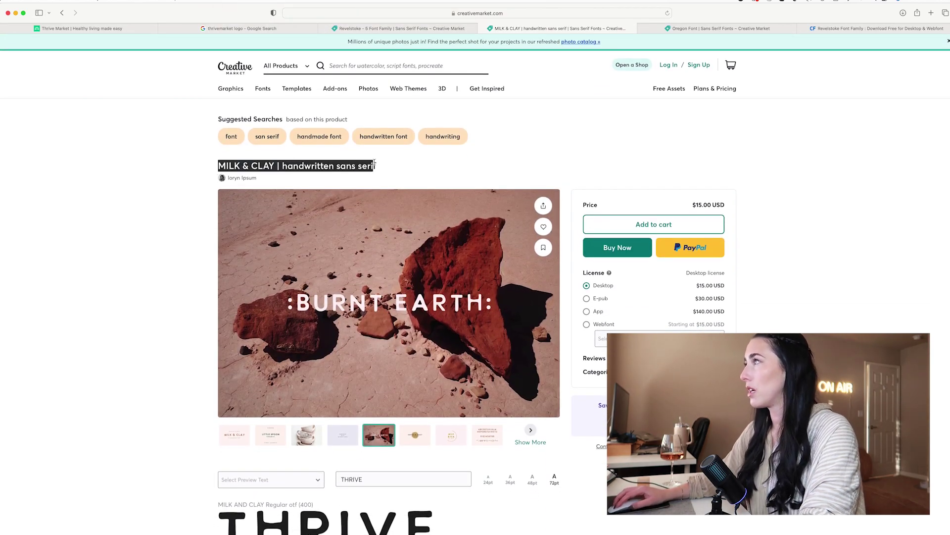
pyautogui.click(931, 13)
pyautogui.press('super+v')
pyautogui.write('font fre')
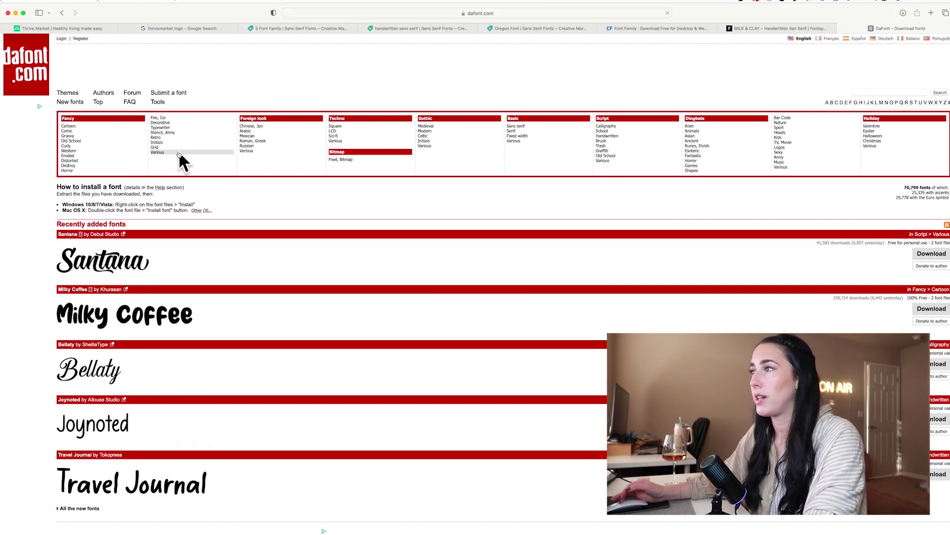
# Browse the first page of DaFont's Basic > Sans serif fonts with the preview text Thrive, and open page 2
pyautogui.scroll(-4, 179, 157)
pyautogui.scroll(3, 179, 153)
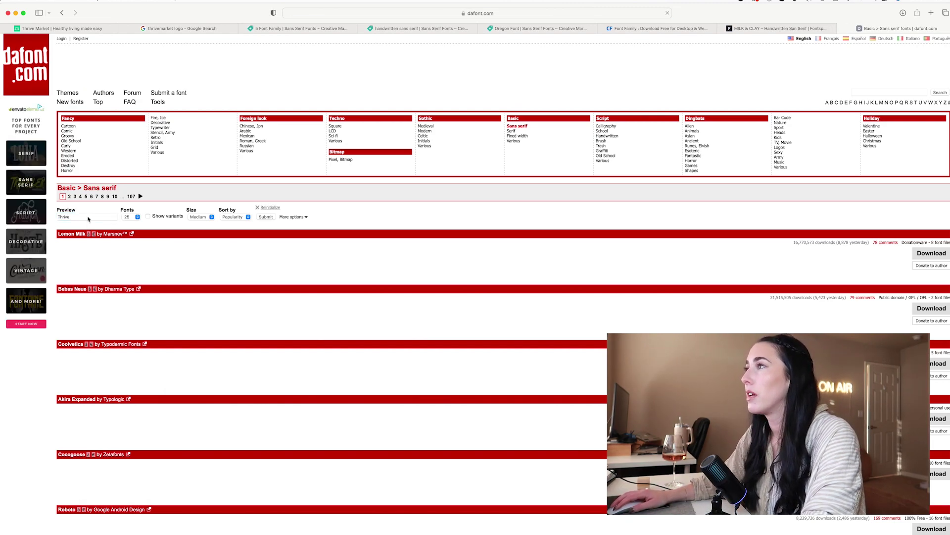
pyautogui.scroll(-20, 124, 272)
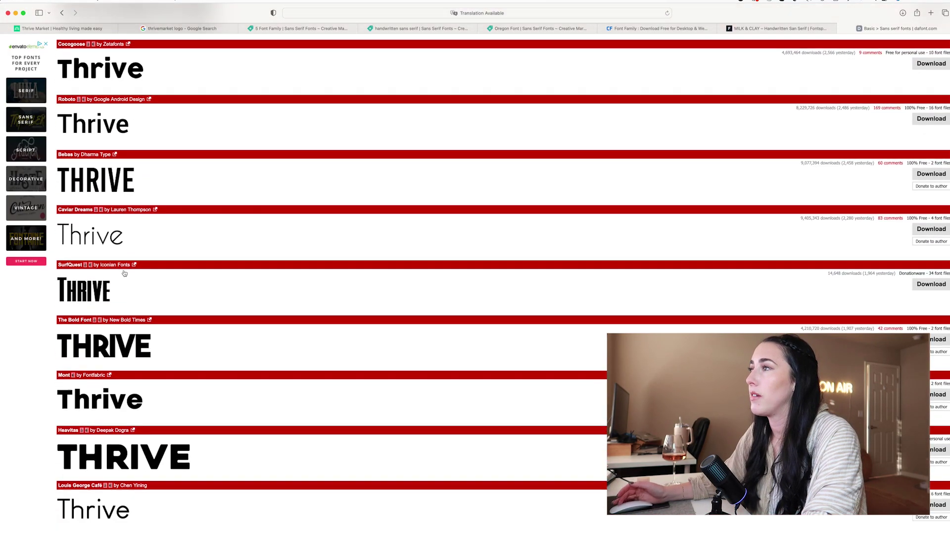
pyautogui.scroll(-20, 124, 272)
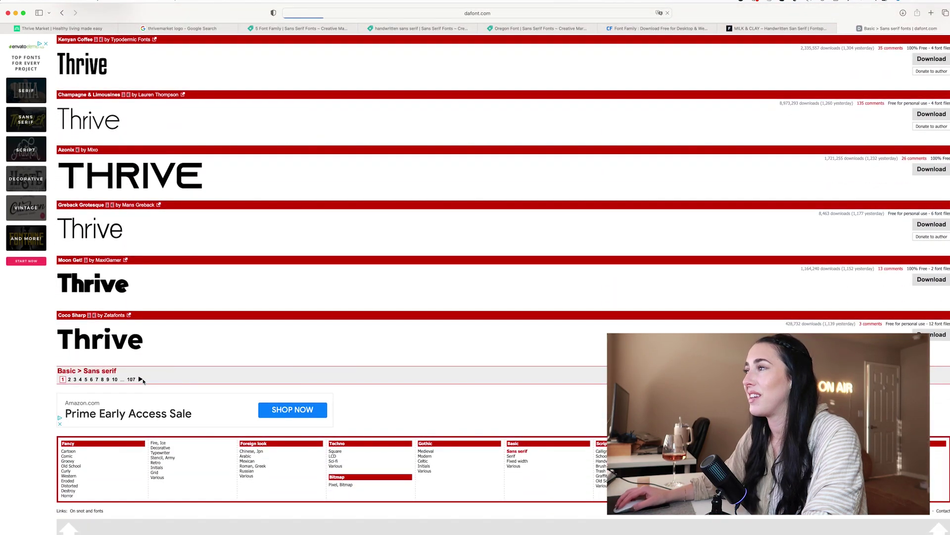
pyautogui.scroll(-1, 138, 367)
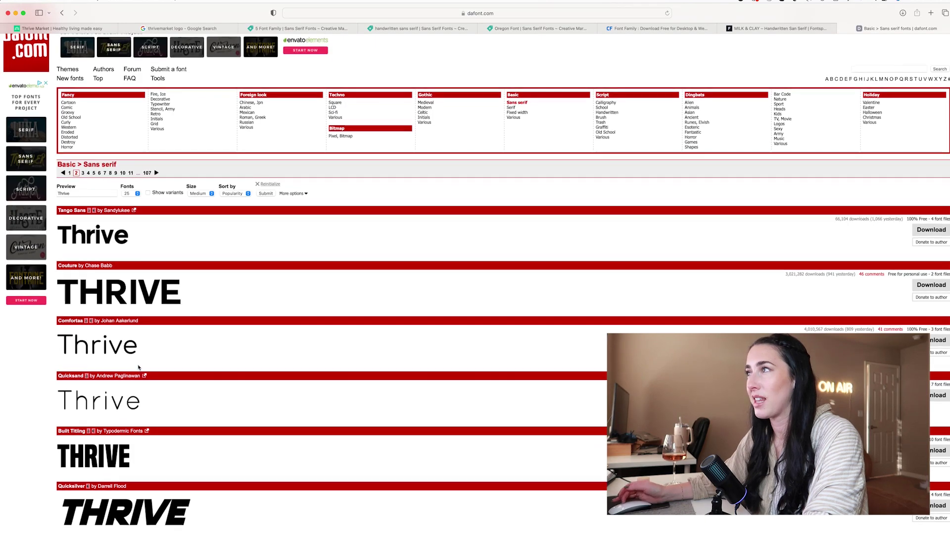
# Compare the Thrive previews on pages 2 to 4 of DaFont's Sans serif category
pyautogui.scroll(-2, 138, 367)
pyautogui.scroll(-4, 139, 367)
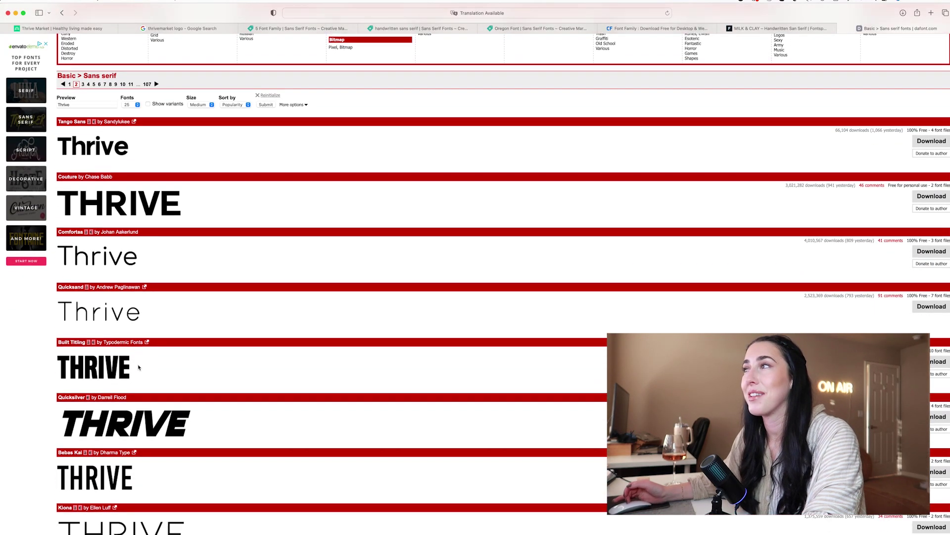
pyautogui.scroll(-5, 139, 367)
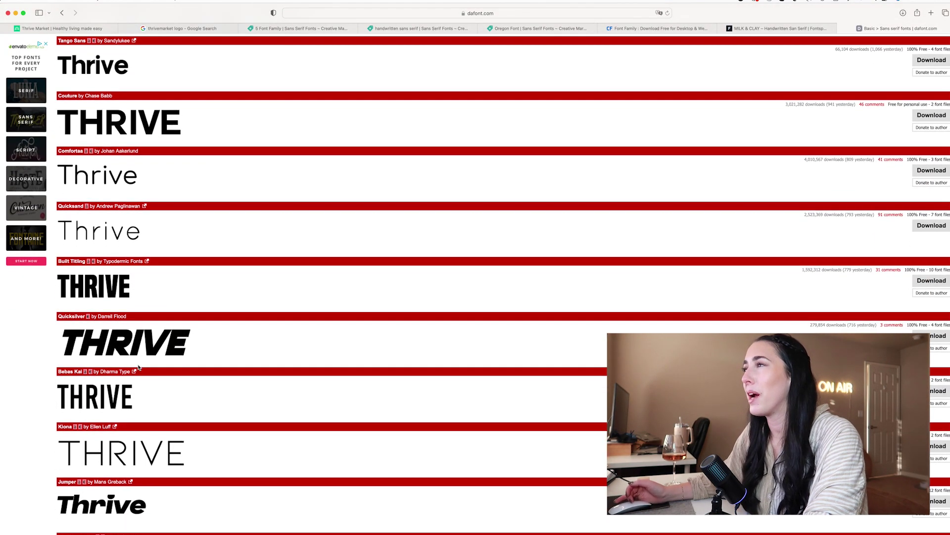
pyautogui.scroll(-11, 139, 366)
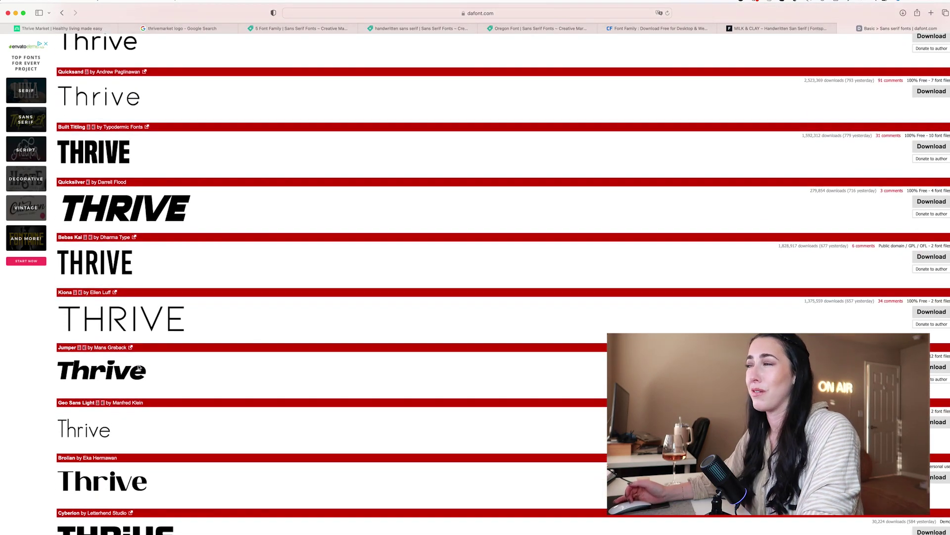
pyautogui.scroll(-7, 139, 365)
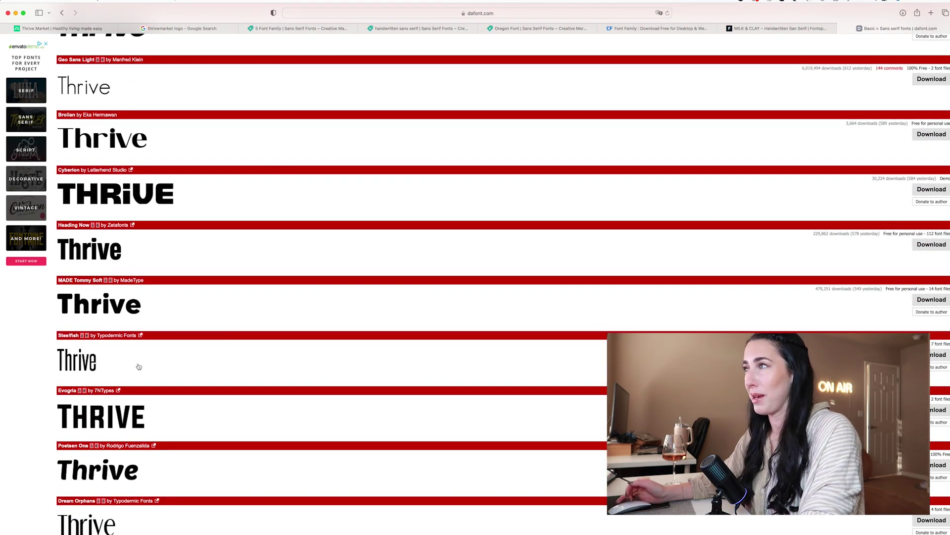
pyautogui.scroll(-7, 139, 366)
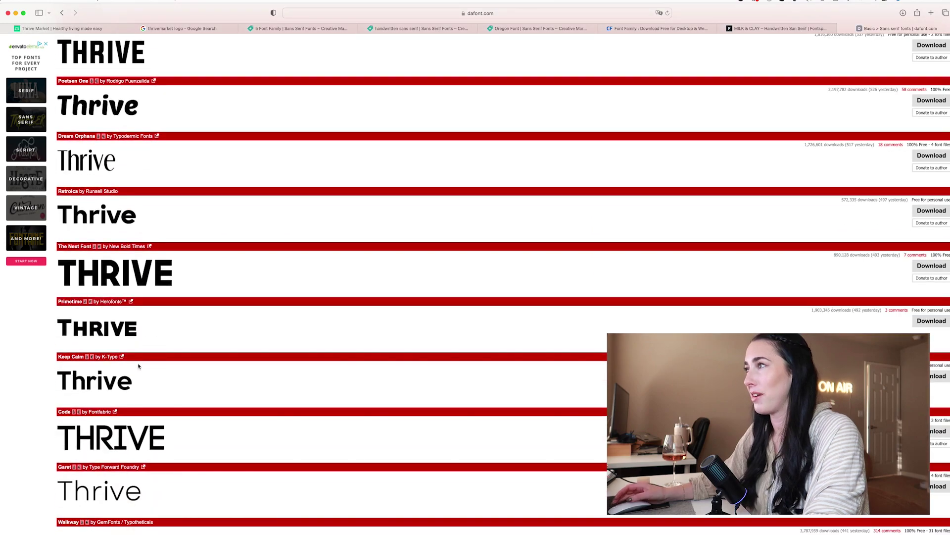
pyautogui.scroll(-6, 139, 366)
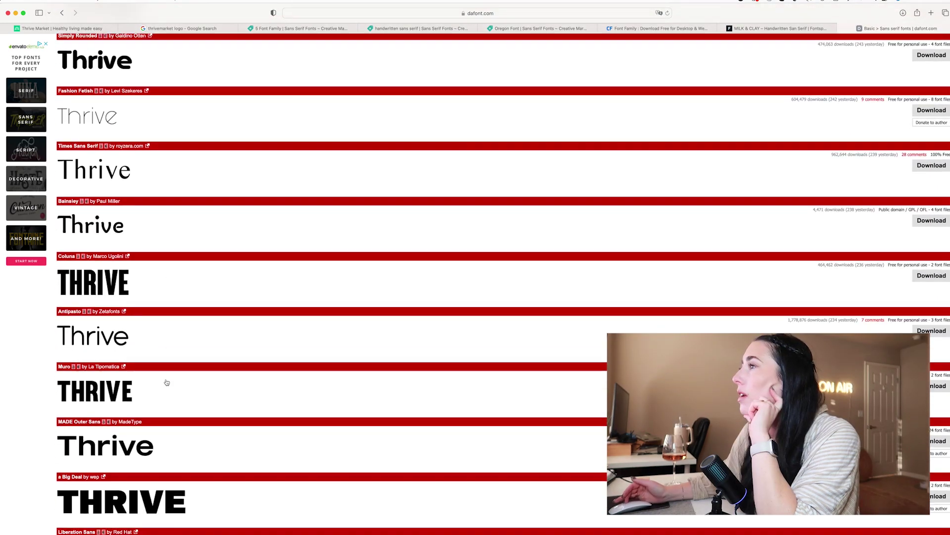
pyautogui.scroll(-6, 167, 382)
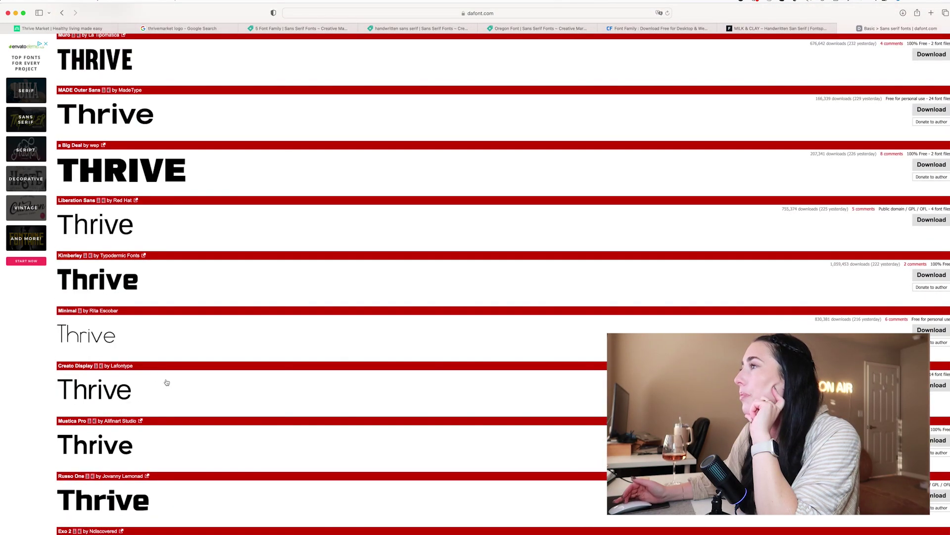
pyautogui.scroll(-10, 167, 382)
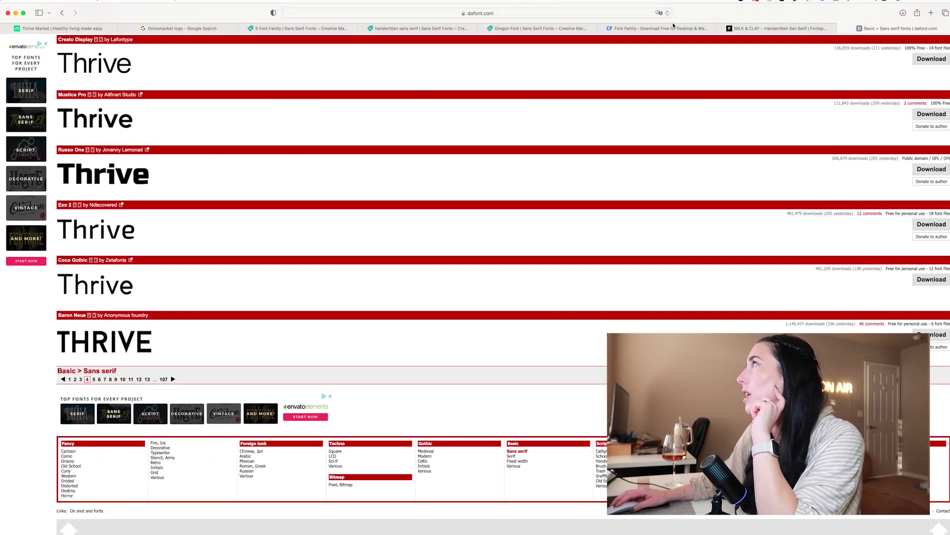
# Review the THRIVE preview of the Oregon font on Creative Market and return to the Revelstoke font page
pyautogui.click(558, 30)
pyautogui.scroll(-5, 353, 310)
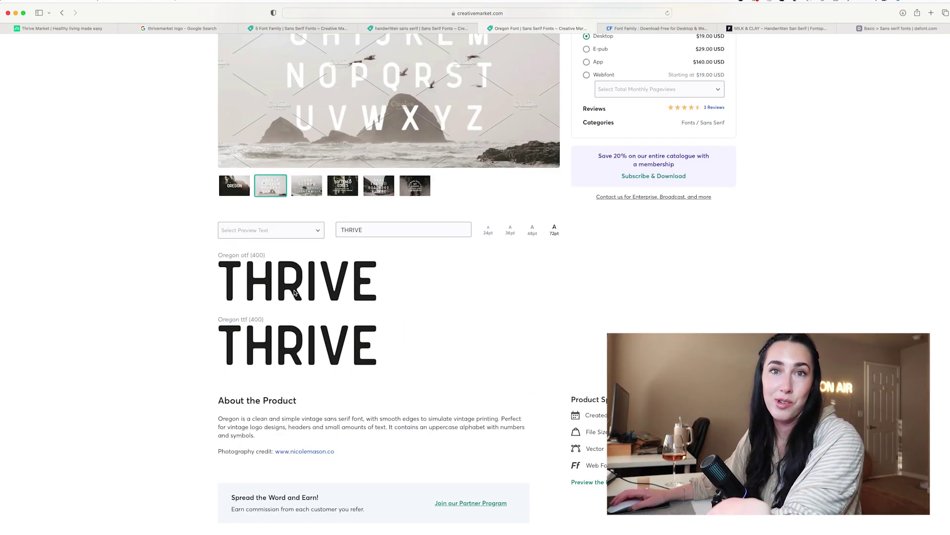
pyautogui.scroll(-5, 295, 296)
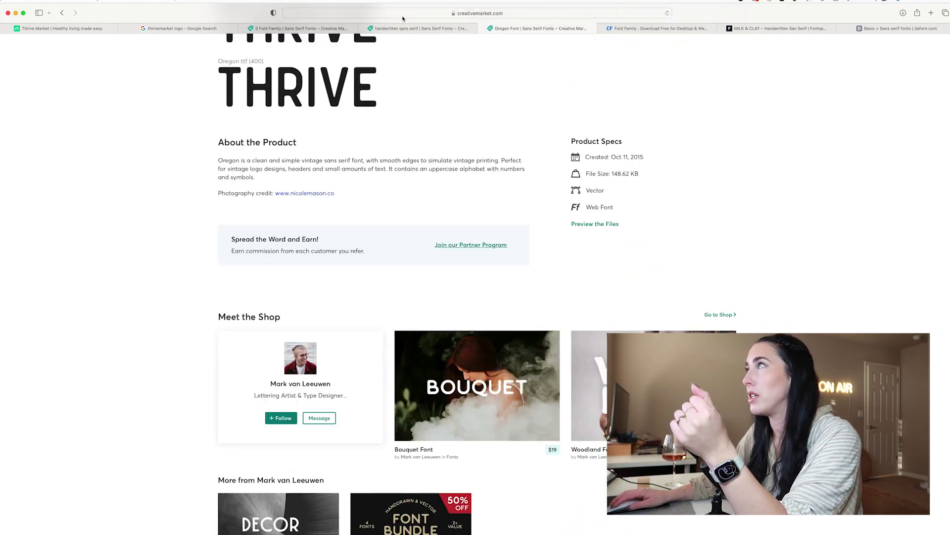
pyautogui.click(300, 29)
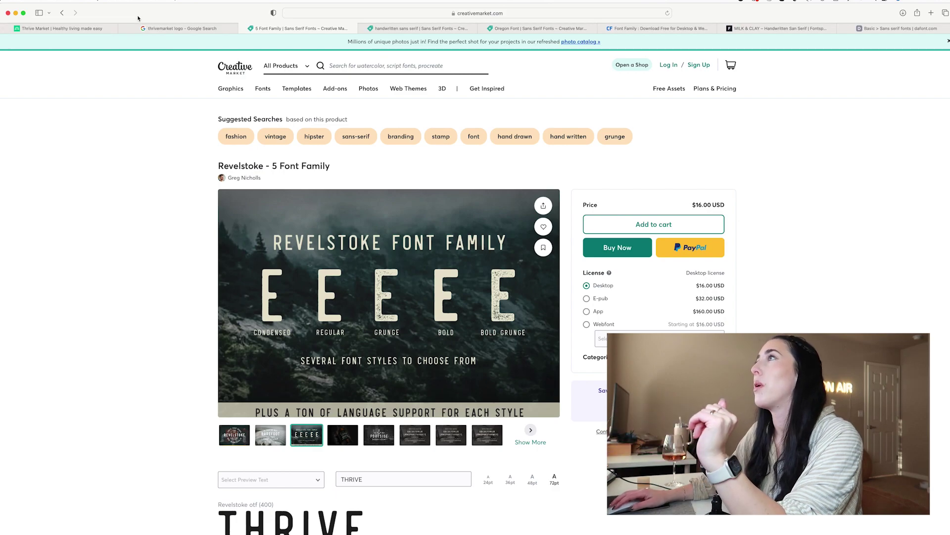
# Open Pinterest in a new browser tab
pyautogui.click(931, 14)
pyautogui.write('pi')
pyautogui.write('ng')
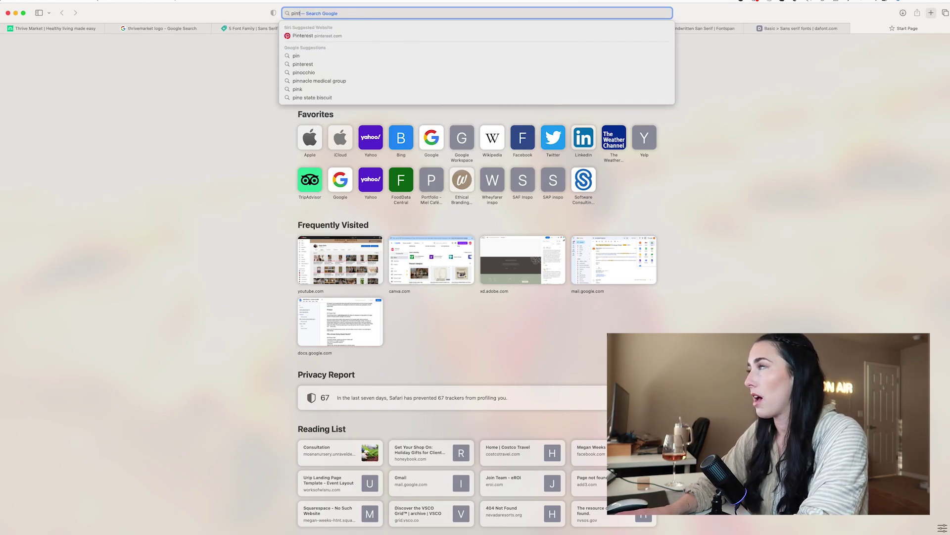
pyautogui.write('erest')
pyautogui.press('Return')
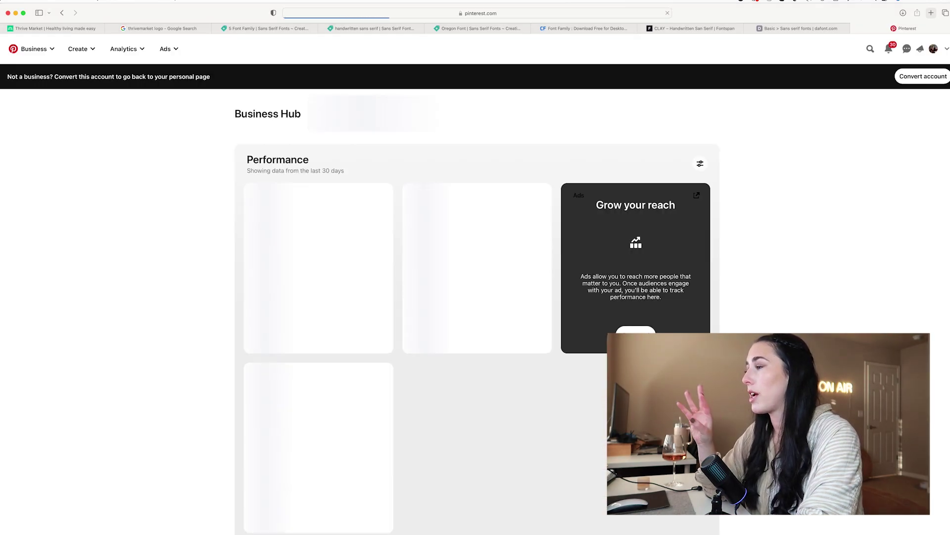
# Switch to Illustrator and preview fonts from the font list, such as Sling Bold, on the selected word Thrive
pyautogui.moveTo(797, 531)
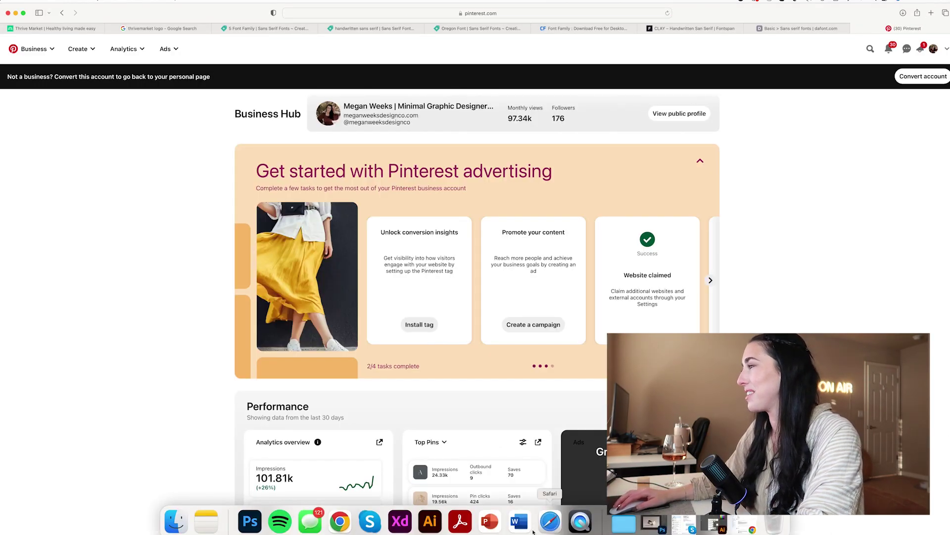
pyautogui.click(420, 528)
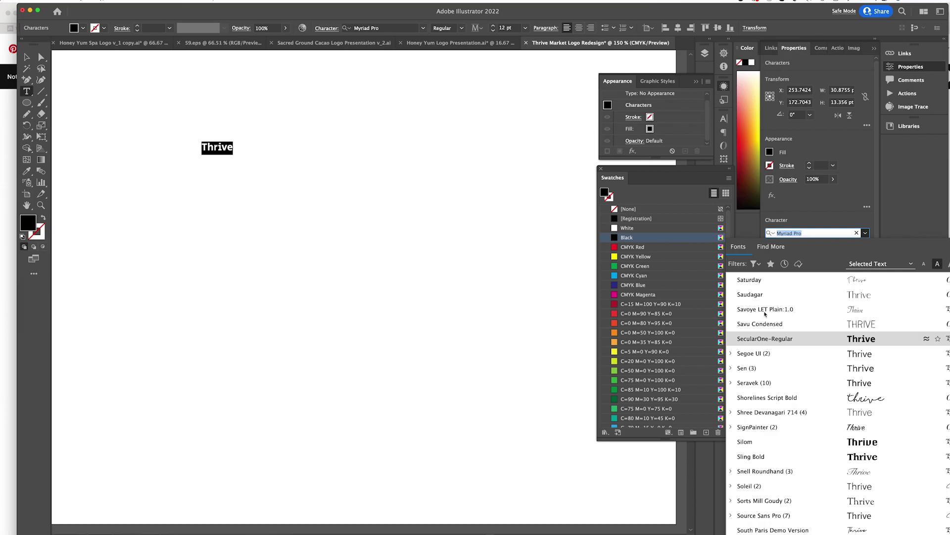
pyautogui.scroll(10, 765, 314)
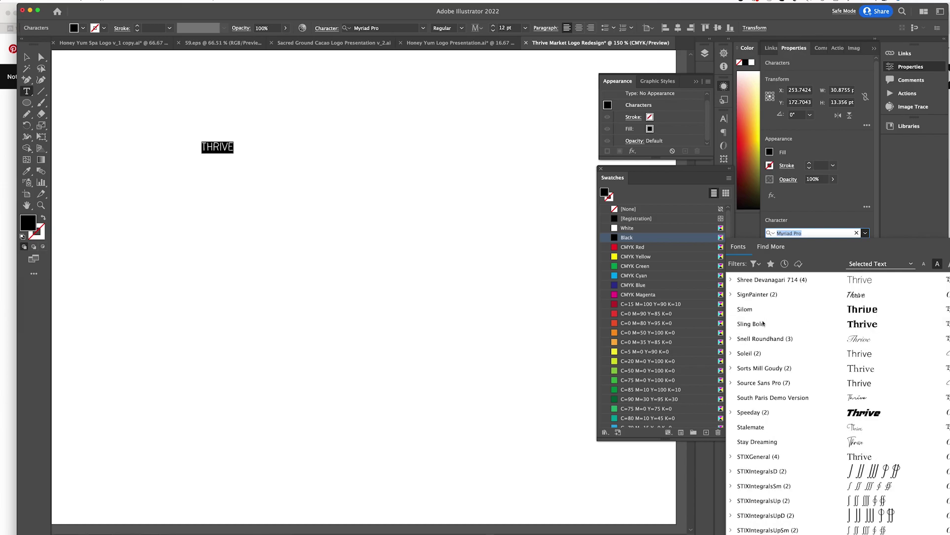
pyautogui.click(763, 323)
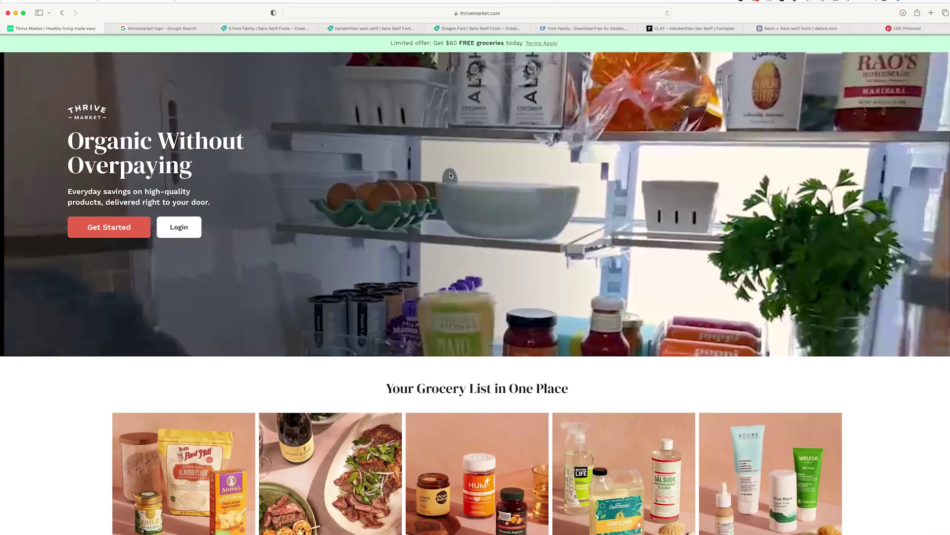
# Switch to the Thrive Market site, review its home page branding and open the Joolies Whole Organic Date Snack Pack
pyautogui.scroll(-15, 450, 176)
pyautogui.scroll(-15, 450, 175)
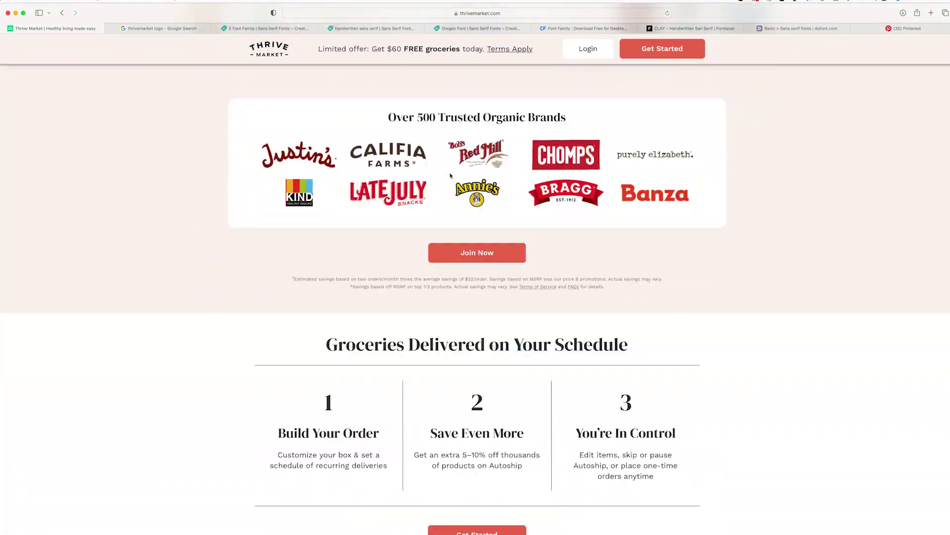
pyautogui.scroll(5, 451, 175)
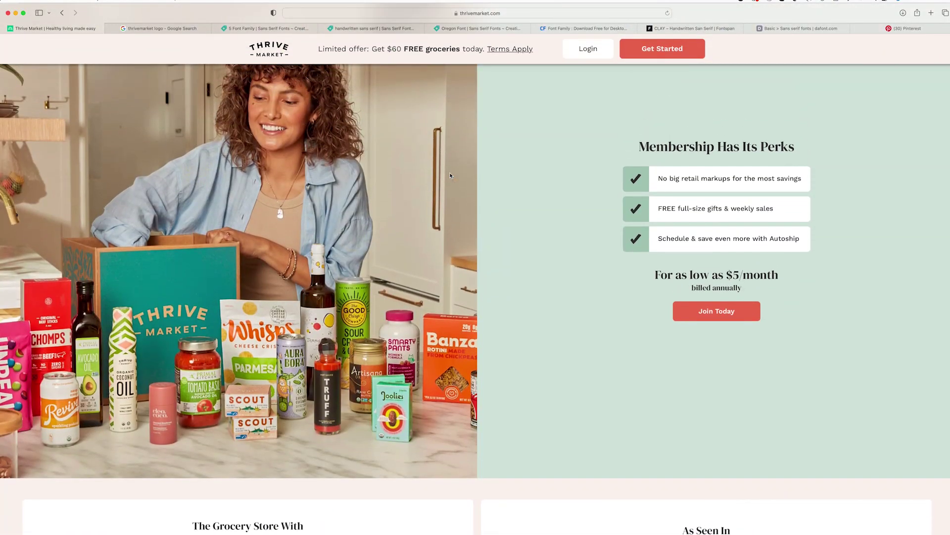
pyautogui.scroll(-20, 450, 172)
pyautogui.scroll(15, 380, 343)
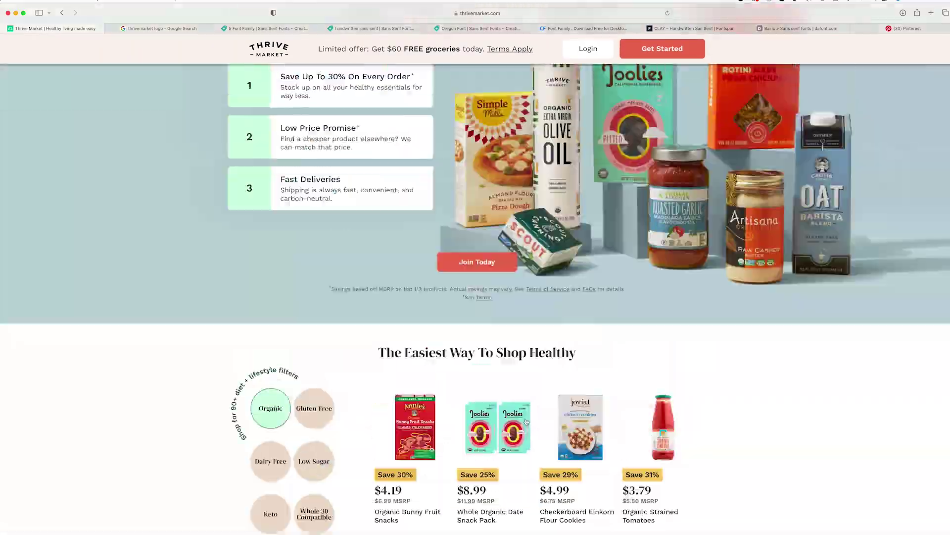
pyautogui.click(472, 434)
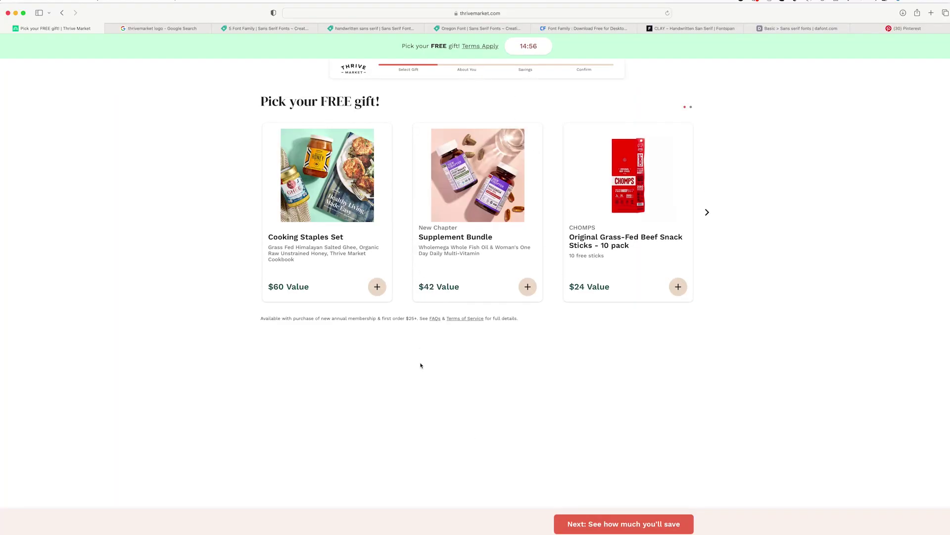
# Search Pinterest for "organic food logo design" and browse the logo pins for inspiration
pyautogui.click(904, 28)
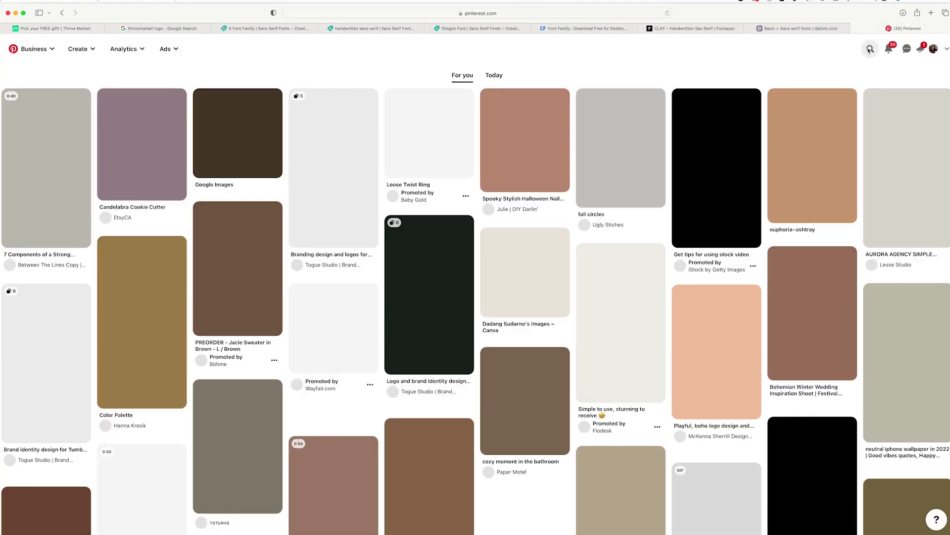
pyautogui.click(870, 49)
pyautogui.write('organic food logo design')
pyautogui.press('Return')
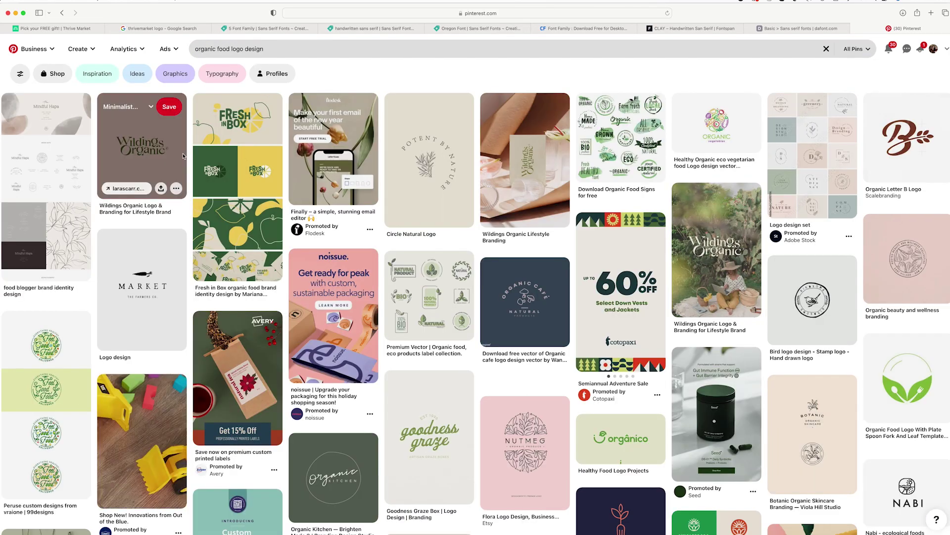
pyautogui.scroll(-10, 552, 299)
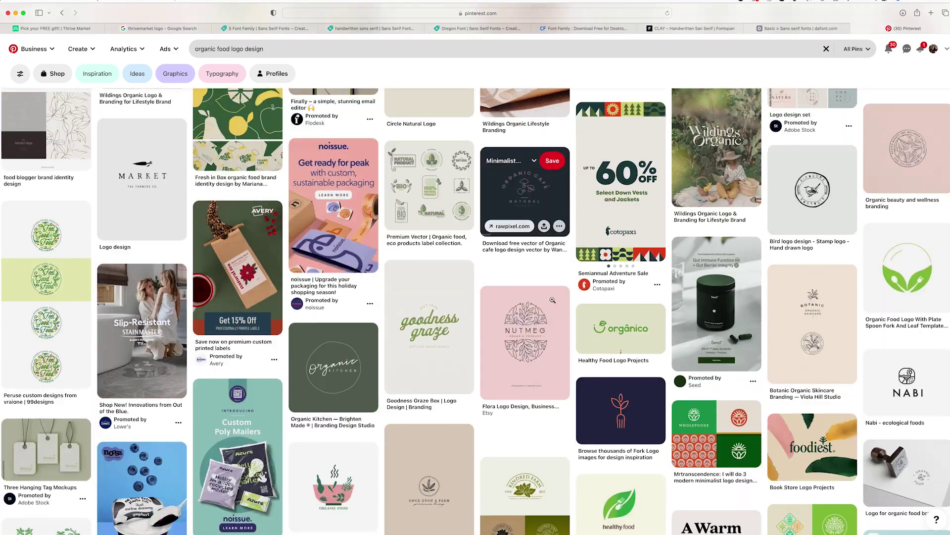
pyautogui.scroll(-6, 441, 362)
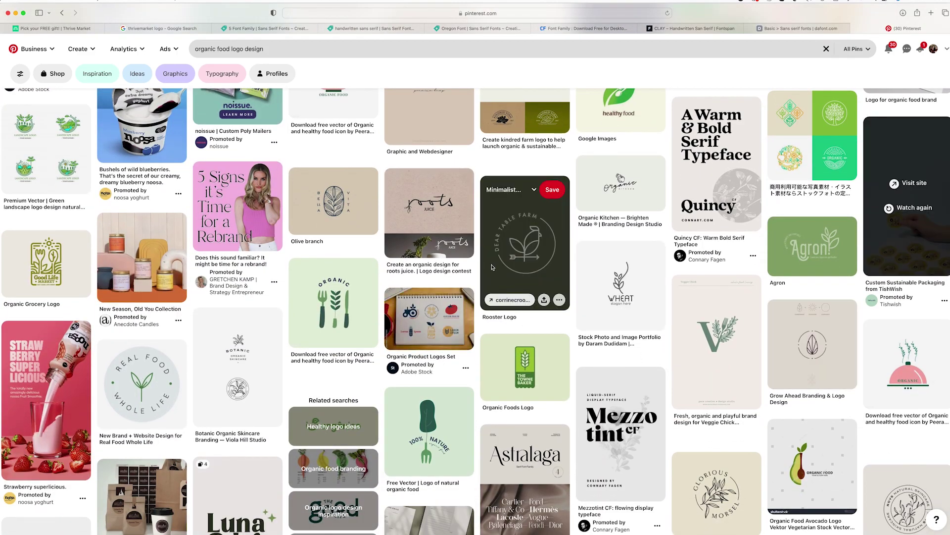
# Examine further organic food logo pins for botanical emblem and line-art ideas
pyautogui.click(423, 225)
pyautogui.click(14, 80)
pyautogui.scroll(-6, 189, 201)
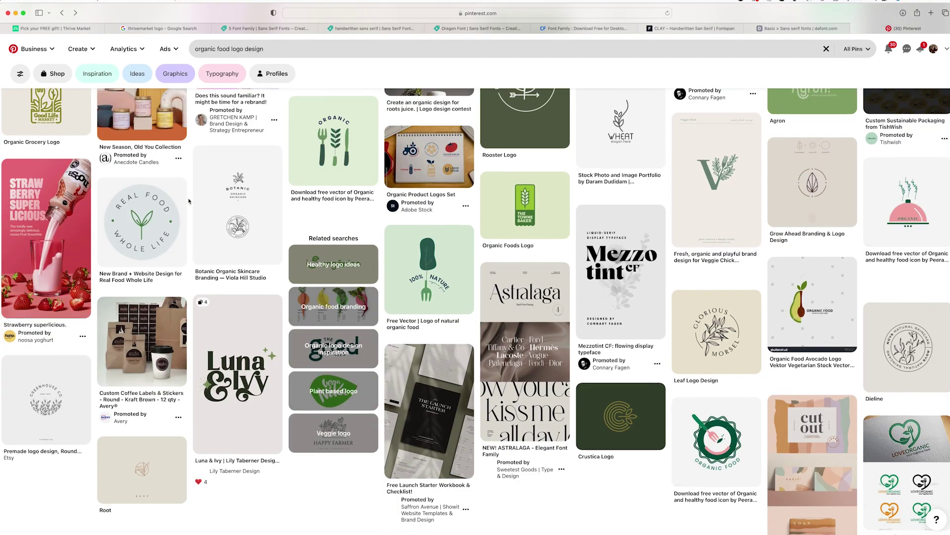
pyautogui.scroll(-12, 188, 201)
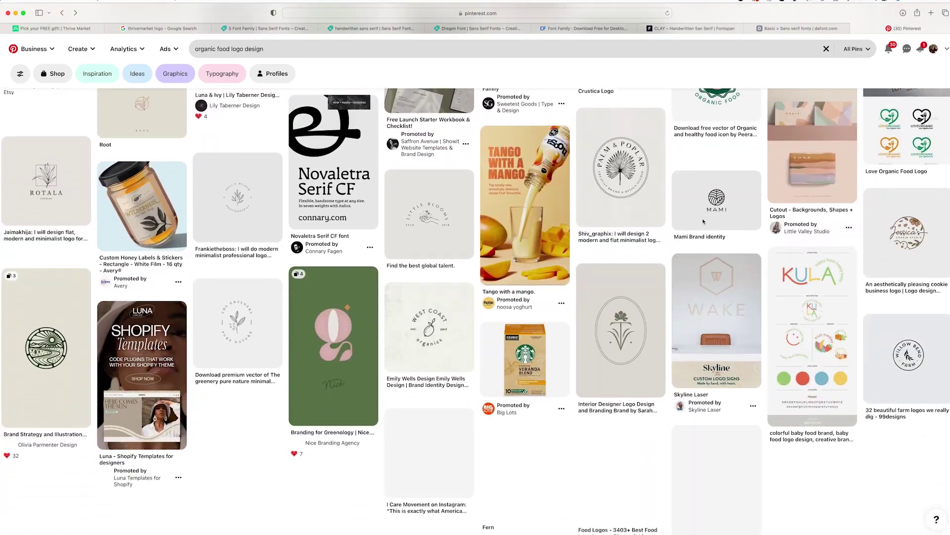
pyautogui.scroll(-3, 658, 309)
pyautogui.scroll(-2, 658, 308)
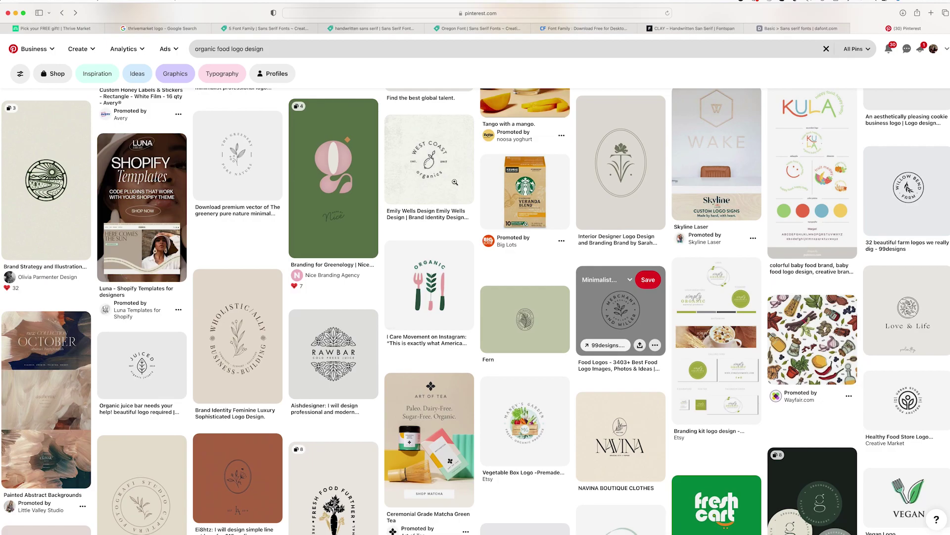
pyautogui.scroll(-15, 332, 364)
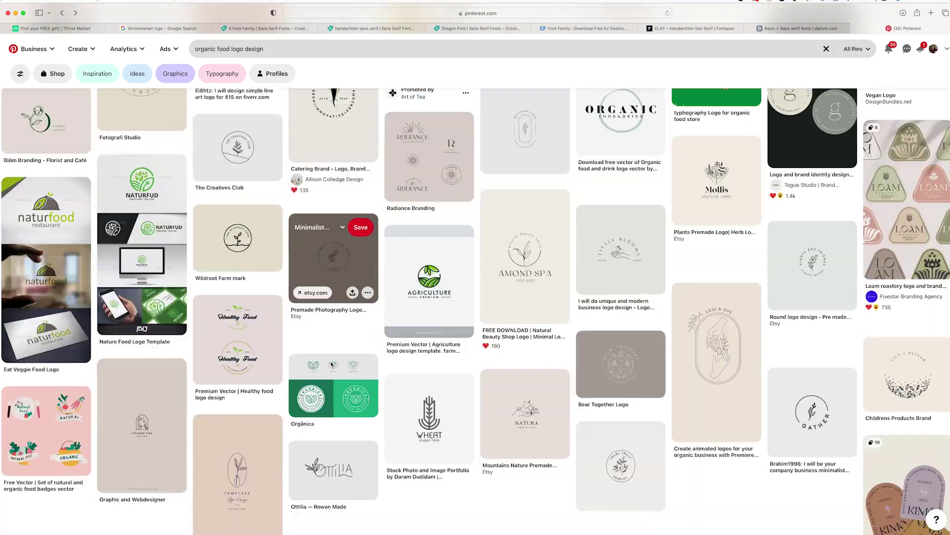
pyautogui.scroll(-13, 332, 364)
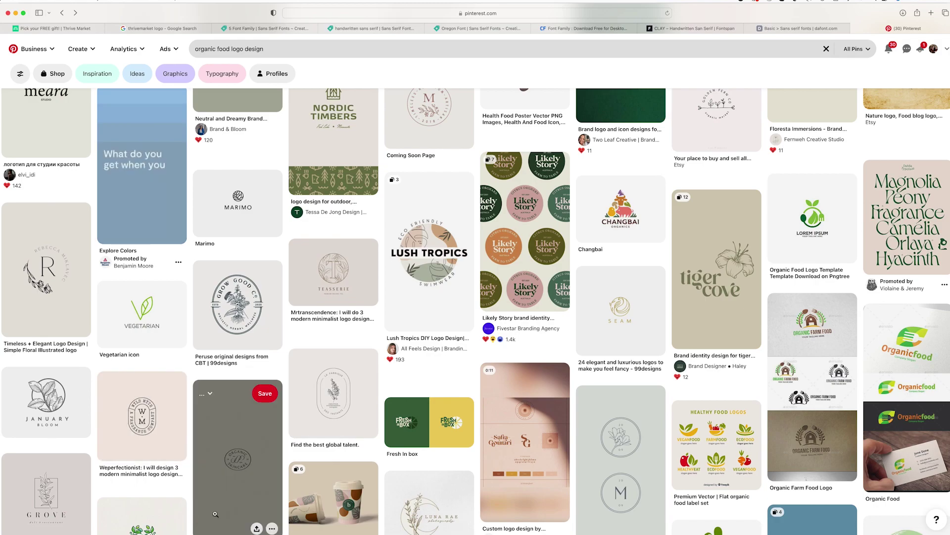
# Search Google in a new tab for "botanical leaf" and replace it with an image search for "veggie line art"
pyautogui.click(931, 13)
pyautogui.write('bpotanical leaf')
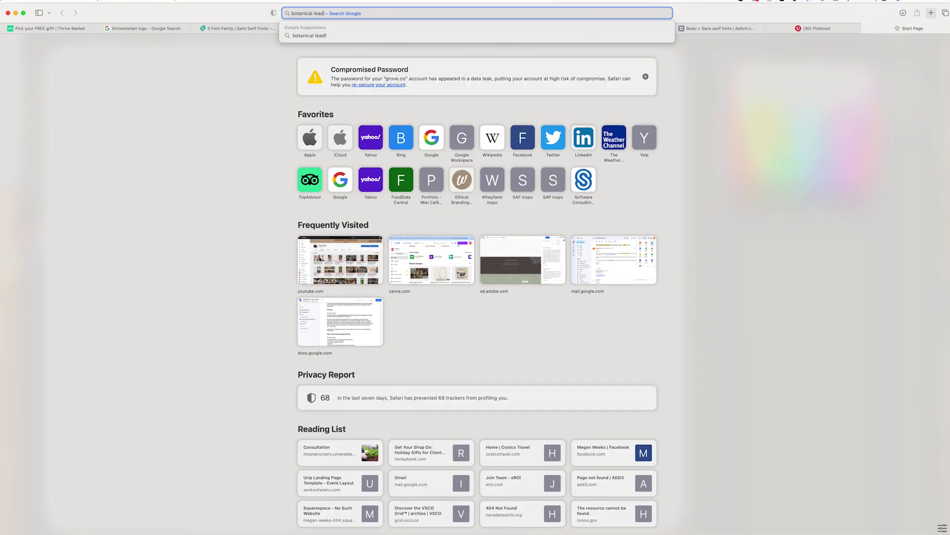
pyautogui.press('Return')
pyautogui.click(104, 76)
pyautogui.doubleClick(94, 52)
pyautogui.write('veggie line art')
pyautogui.press('Return')
pyautogui.scroll(-10, 253, 240)
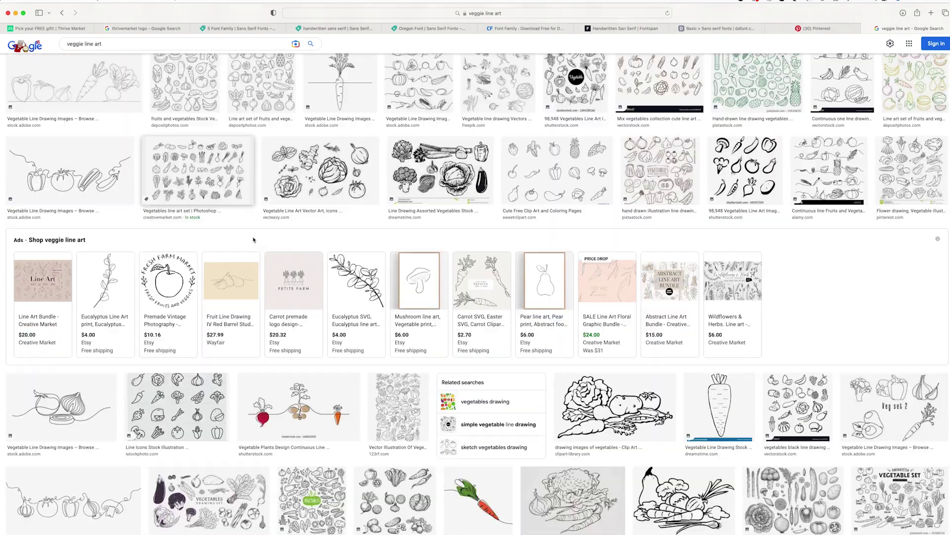
# Examine the veggie line art results, previewing the Creative Market and VectorStock vegetable sets and opening the Etsy farm premade logo listing
pyautogui.scroll(-4, 253, 239)
pyautogui.scroll(10, 254, 248)
pyautogui.click(232, 379)
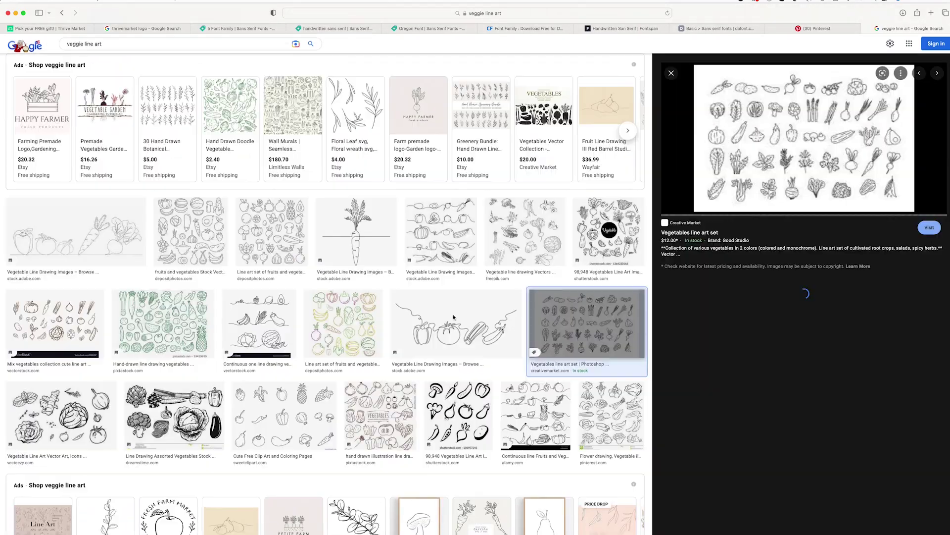
pyautogui.scroll(-8, 417, 326)
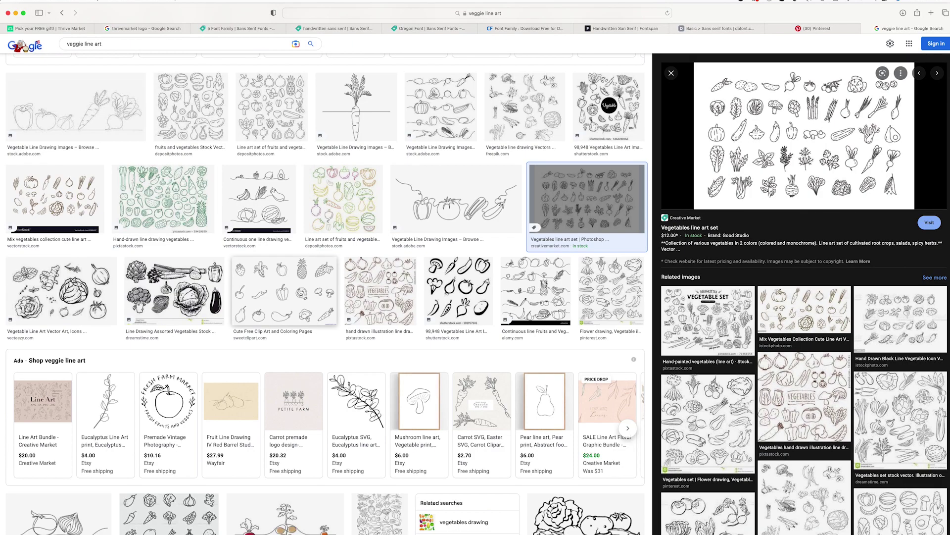
pyautogui.click(119, 380)
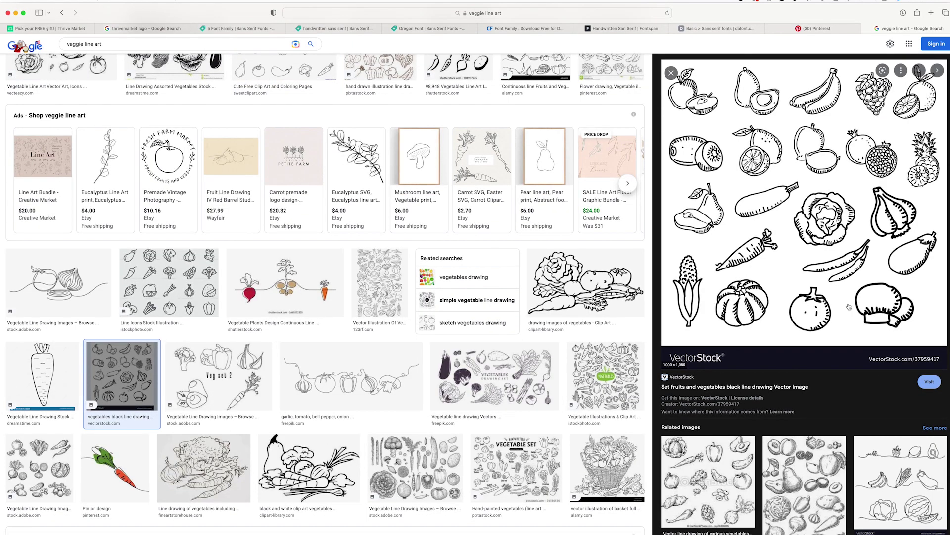
pyautogui.scroll(9, 404, 189)
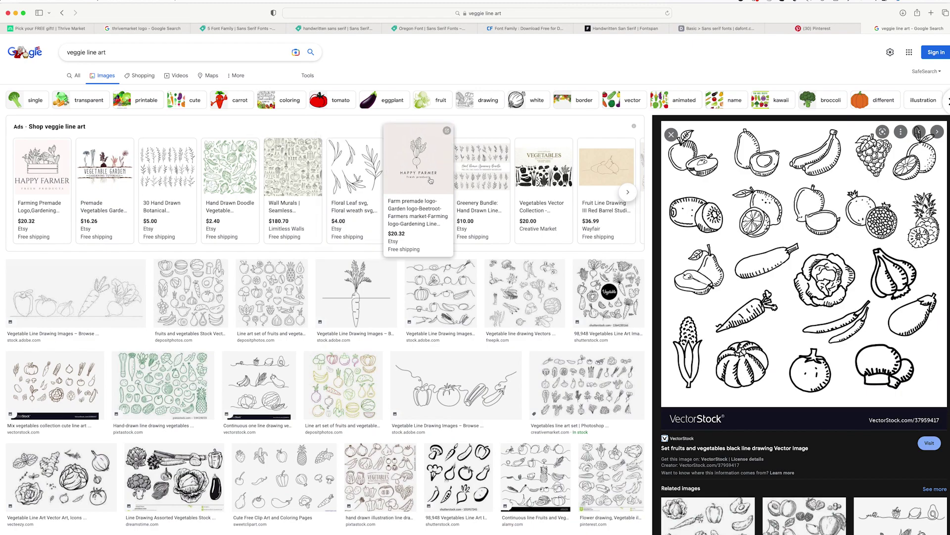
pyautogui.click(404, 189)
pyautogui.hotkey('ctrl', 'shift', 'Tab')
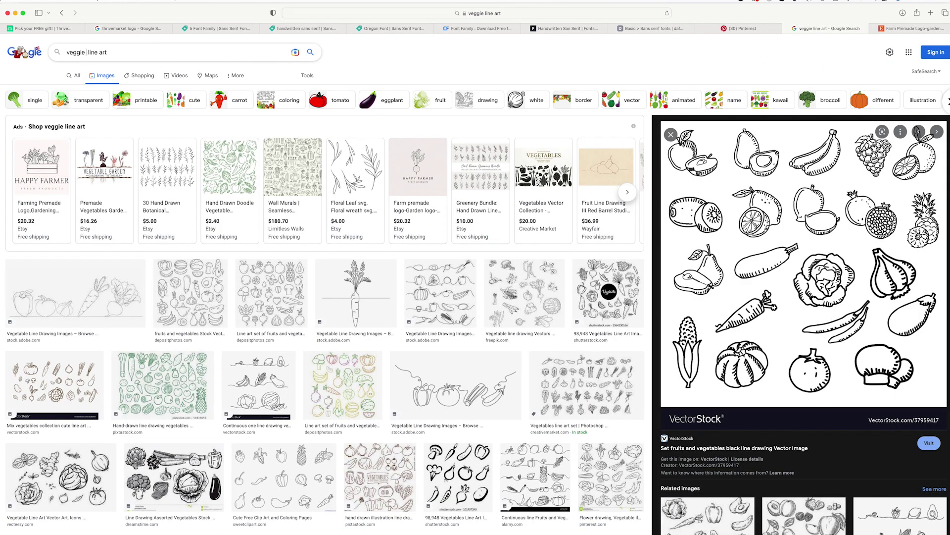
# Change the Google image search to "veggie leaf"
pyautogui.write('leaf')
pyautogui.press('Return')
pyautogui.press('BackSpace')
pyautogui.press('BackSpace')
pyautogui.press('BackSpace')
pyautogui.press('BackSpace')
pyautogui.press('BackSpace')
pyautogui.press('BackSpace')
pyautogui.press('BackSpace')
pyautogui.press('BackSpace')
pyautogui.press('BackSpace')
pyautogui.press('Return')
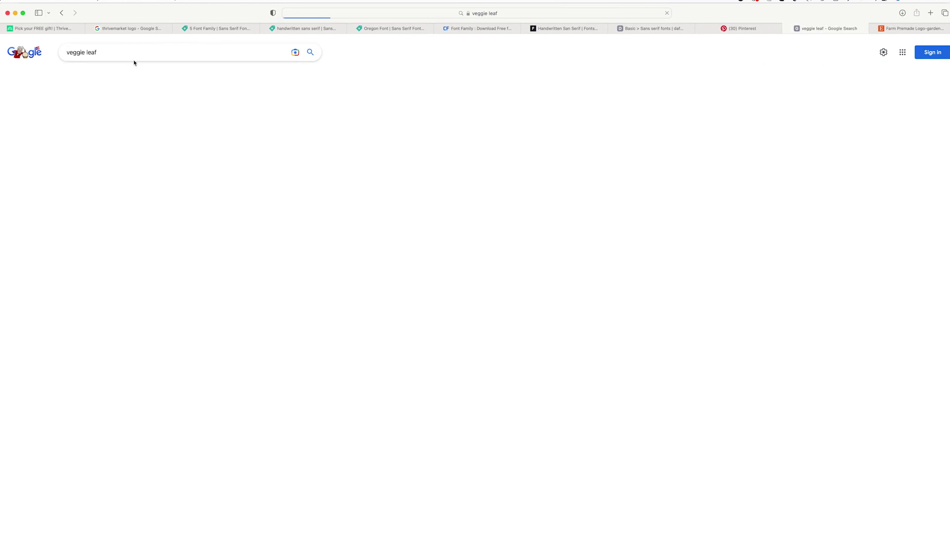
# Place the red-veined leaf image in Illustrator's Thrive Market Logo Redesign document, scaled down and upright beside the word THRIVE
pyautogui.scroll(-10, 374, 413)
pyautogui.scroll(2, 374, 412)
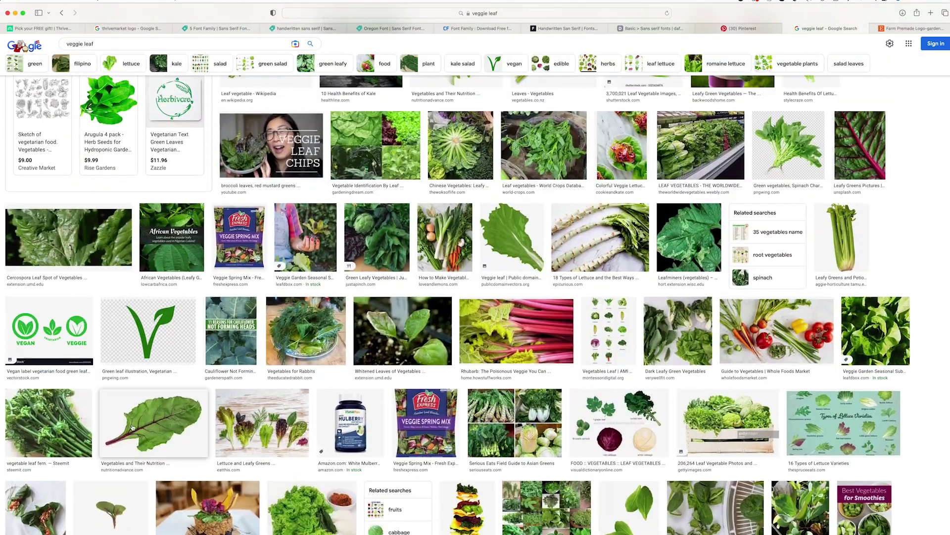
pyautogui.click(157, 417)
pyautogui.moveTo(949, 268); pyautogui.dragTo(531, 267)
pyautogui.moveTo(436, 134); pyautogui.dragTo(534, 242)
pyautogui.press('super+minus')
pyautogui.press('super+minus')
pyautogui.press('super+minus')
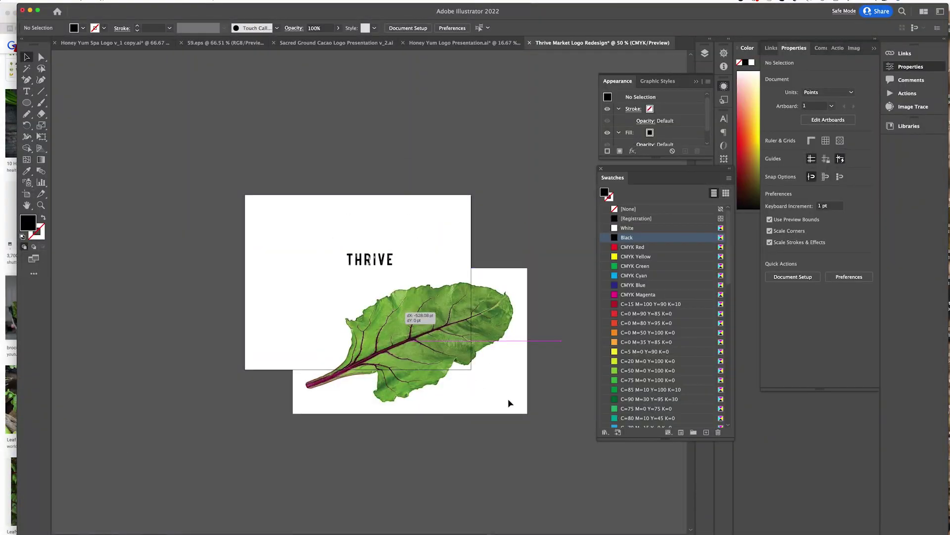
pyautogui.moveTo(492, 393); pyautogui.dragTo(341, 297)
pyautogui.moveTo(342, 255); pyautogui.dragTo(300, 235)
# Draw a 300 pt circle with no fill and a black stroke below the word THRIVE
pyautogui.press('l')
pyautogui.click(406, 366)
pyautogui.press('Return')
pyautogui.click(43, 218)
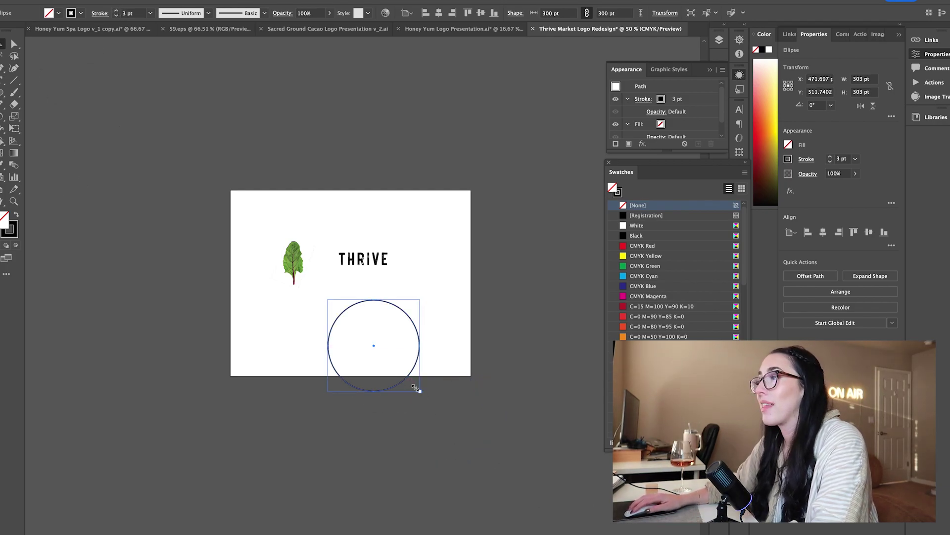
# Shrink the circle to about 107 pt across and set its stroke to 2 pt
pyautogui.moveTo(415, 388)
pyautogui.mouseDown()
pyautogui.moveTo(349, 321)
pyautogui.moveTo(361, 287)
pyautogui.mouseUp()
pyautogui.click(365, 343)
pyautogui.click(348, 312)
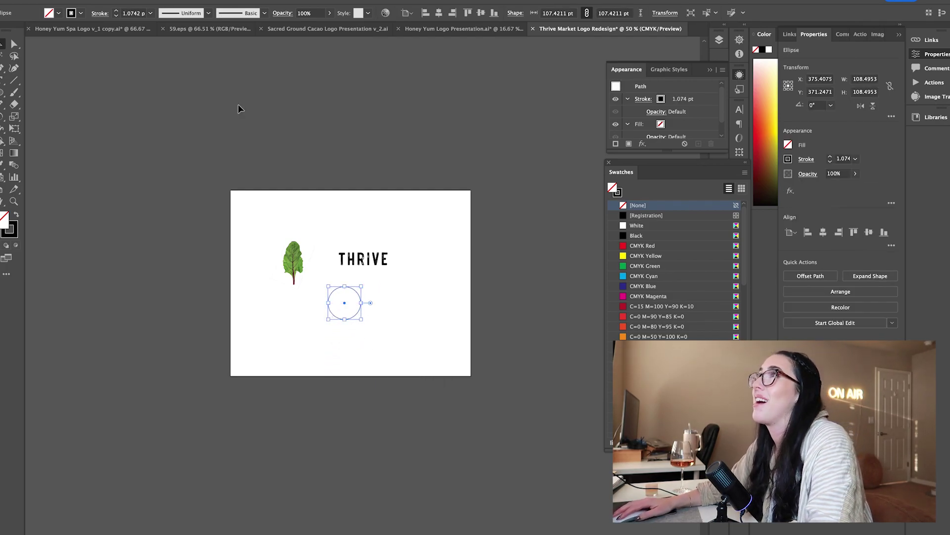
pyautogui.click(425, 154)
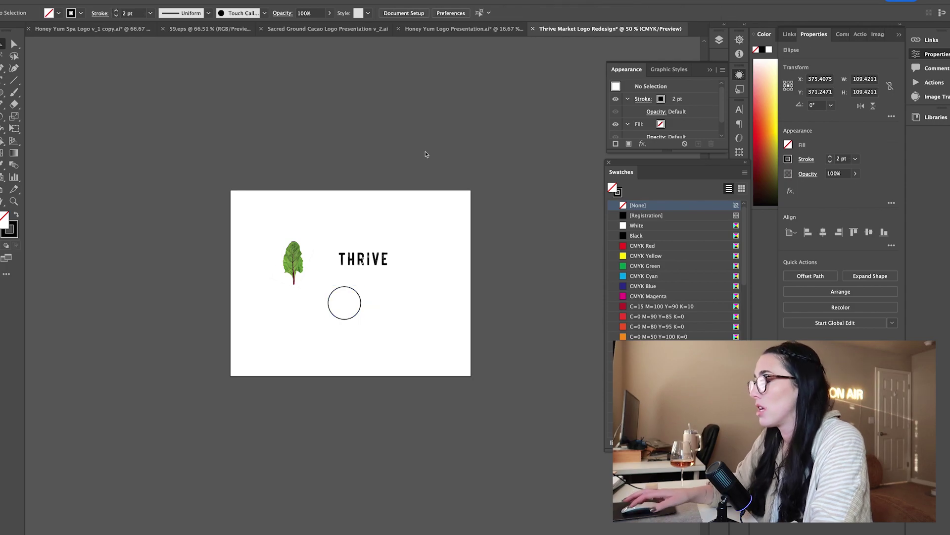
# Move the leaf image over the circle and enlarge it to about 213 by 260 pt
pyautogui.press('super+1')
pyautogui.moveTo(235, 215); pyautogui.dragTo(338, 291)
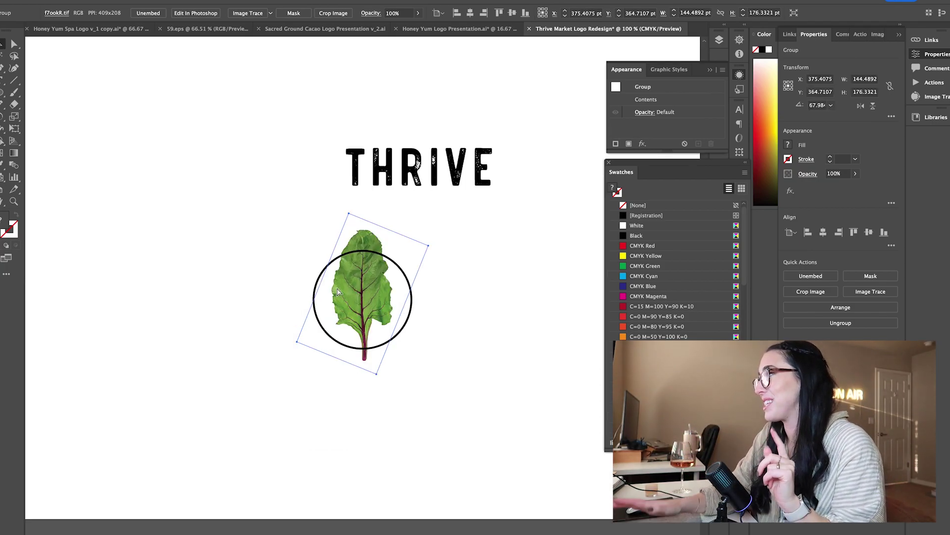
pyautogui.press('super+equal')
pyautogui.moveTo(403, 310)
pyautogui.mouseDown()
pyautogui.moveTo(431, 324)
pyautogui.moveTo(413, 341)
pyautogui.moveTo(418, 333)
pyautogui.moveTo(403, 317)
pyautogui.moveTo(401, 333)
pyautogui.moveTo(404, 324)
pyautogui.mouseUp()
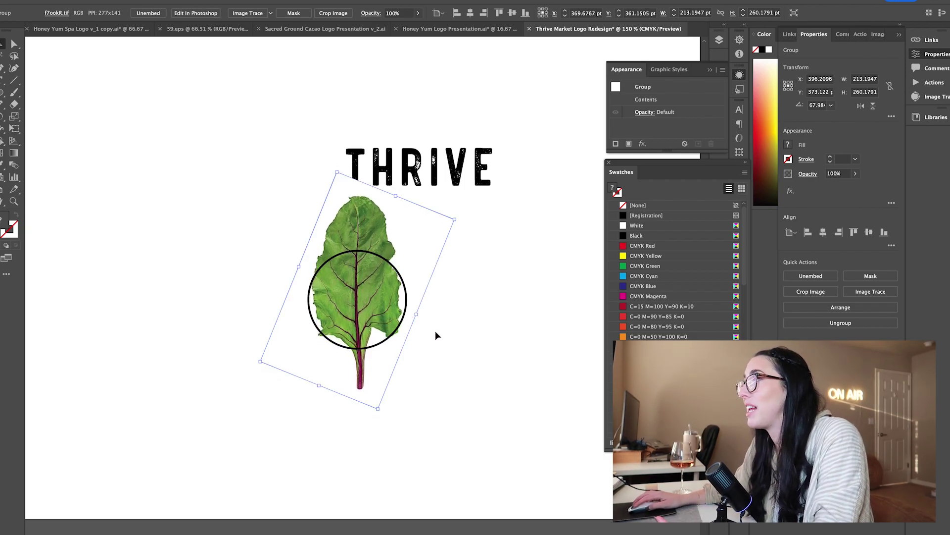
pyautogui.hotkey('ctrl', 'shift', 'a')
# Trace the lower right leaf vein from the circle's edge to its base with the Pencil tool, using a 0.5 pt black stroke
pyautogui.click(6, 104)
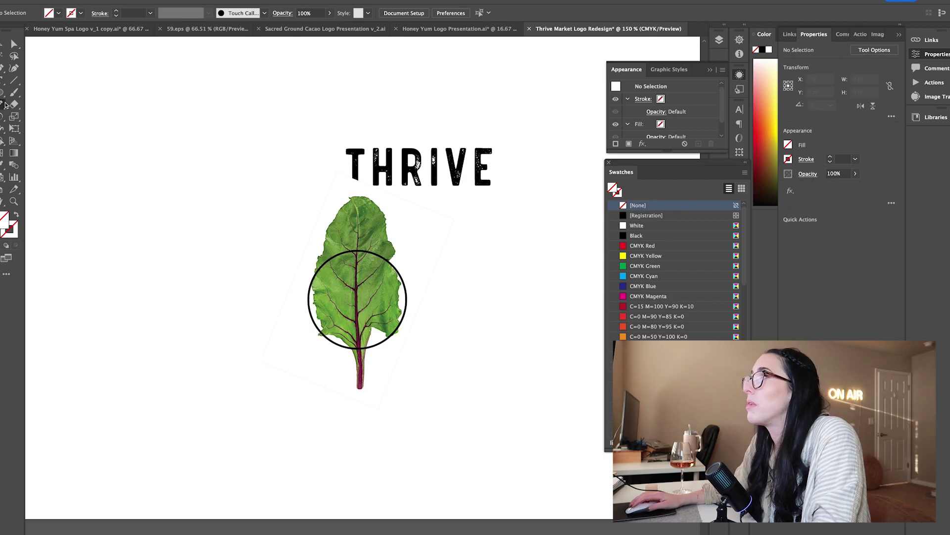
pyautogui.hotkey('ctrl', '=')
pyautogui.hotkey('ctrl', '=')
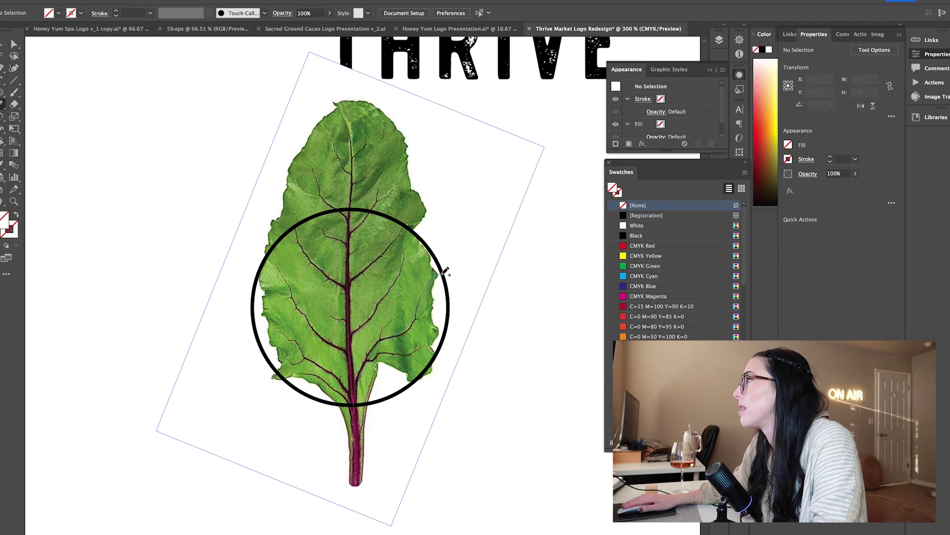
pyautogui.moveTo(441, 273); pyautogui.dragTo(353, 405)
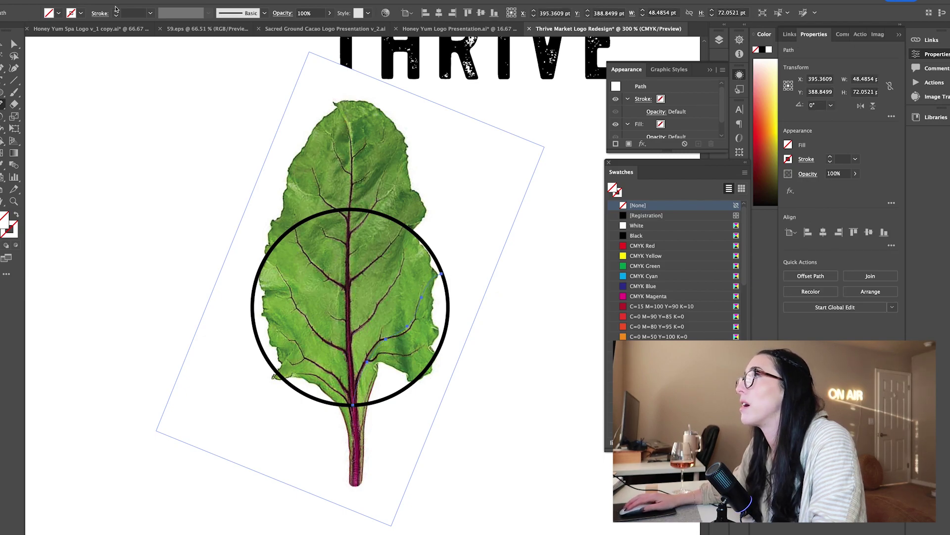
pyautogui.click(117, 11)
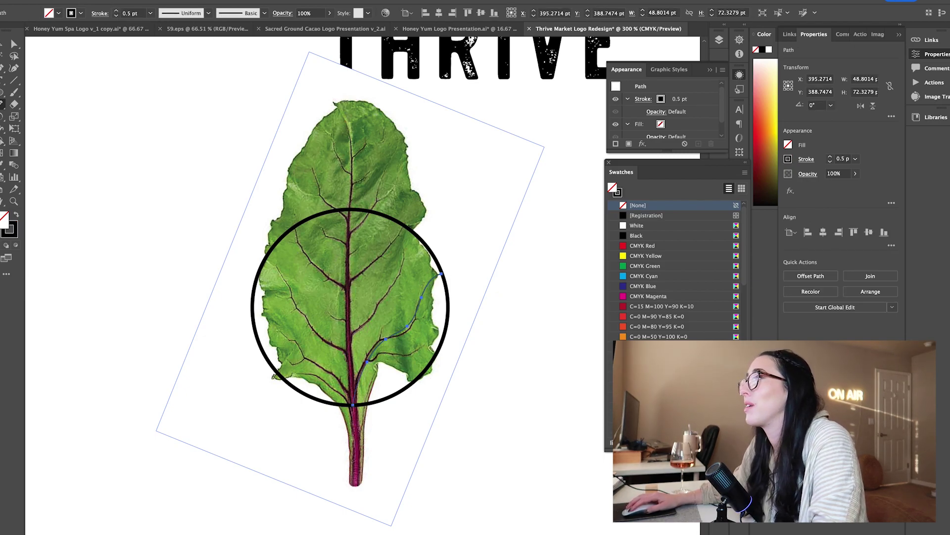
pyautogui.click(479, 317)
pyautogui.click(315, 220)
pyautogui.hotkey('ctrl', 'shift', 'a')
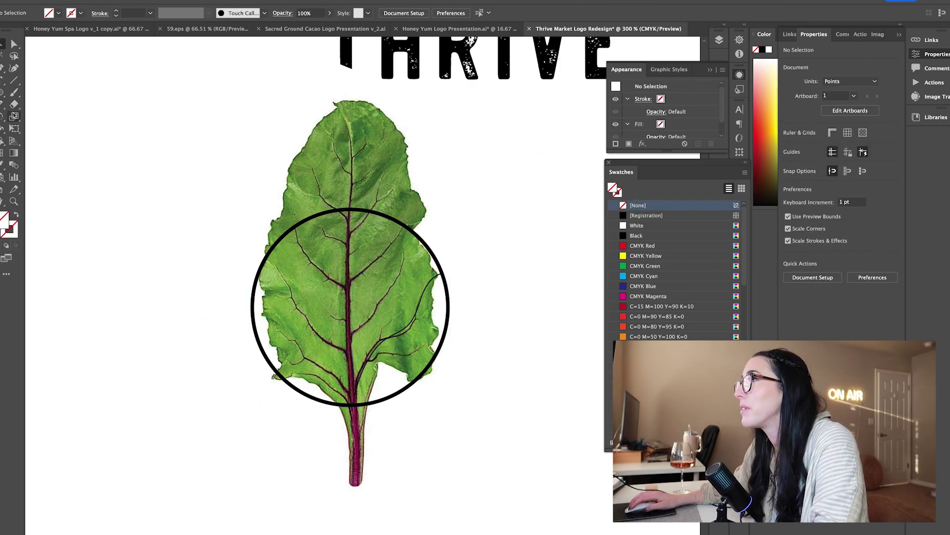
# Try to trace the short branch vein at the leaf's lower right with the Pencil tool
pyautogui.press('n')
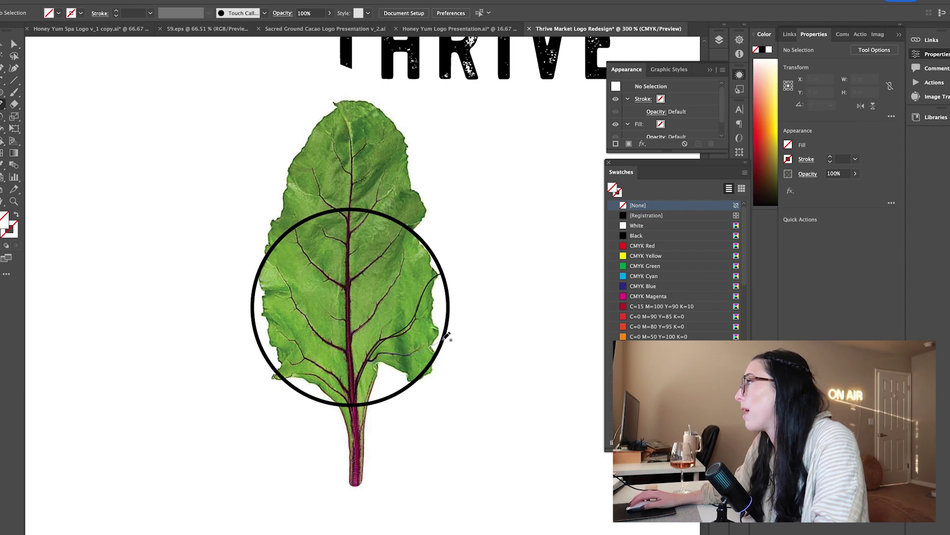
pyautogui.moveTo(447, 337); pyautogui.dragTo(448, 335)
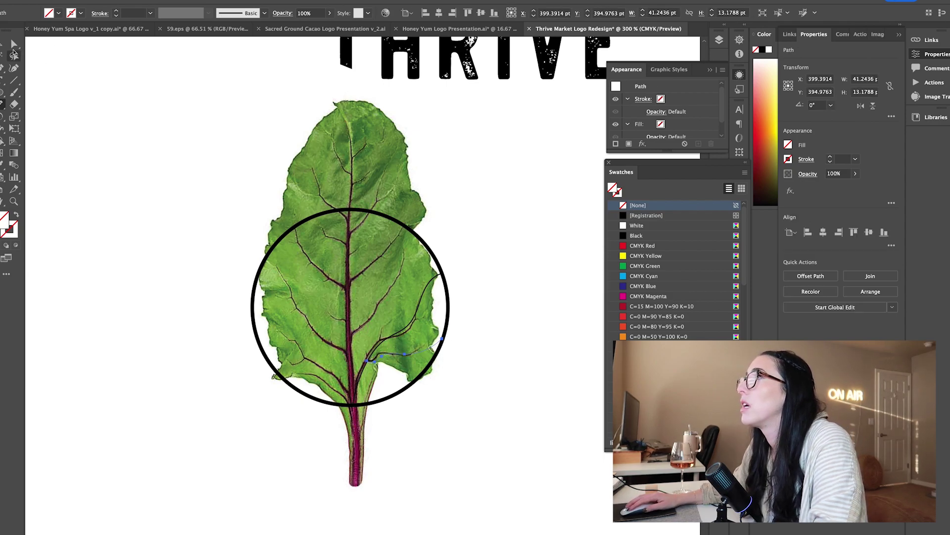
pyautogui.click(2, 45)
pyautogui.click(415, 319)
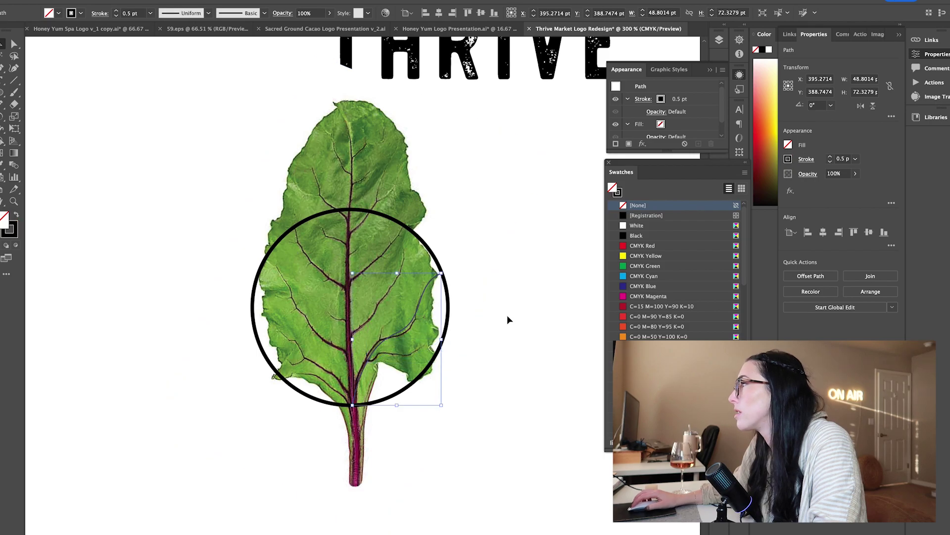
pyautogui.press('n')
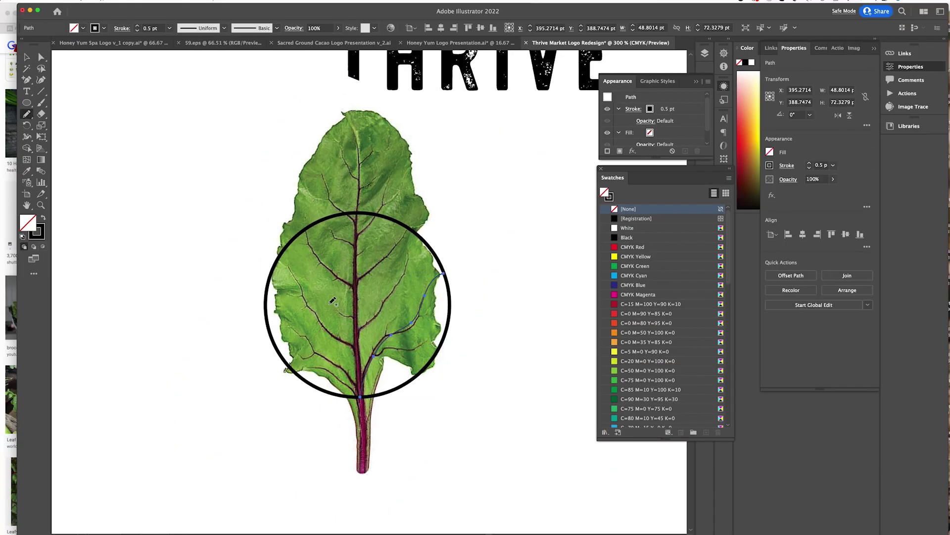
pyautogui.press('super+z')
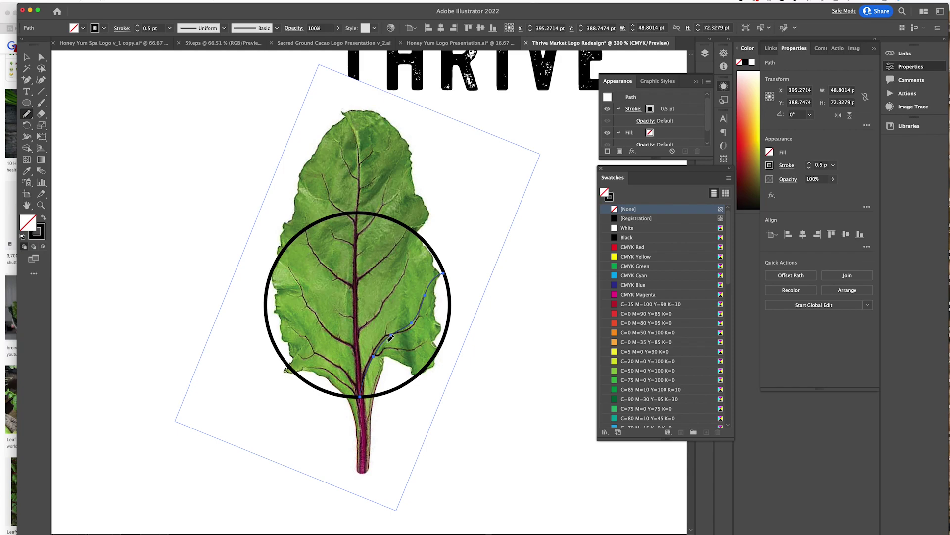
# Move the pencil-traced vein off the leaf into the empty area to its left
pyautogui.press('super+shift+a')
pyautogui.click(42, 105)
pyautogui.click(28, 114)
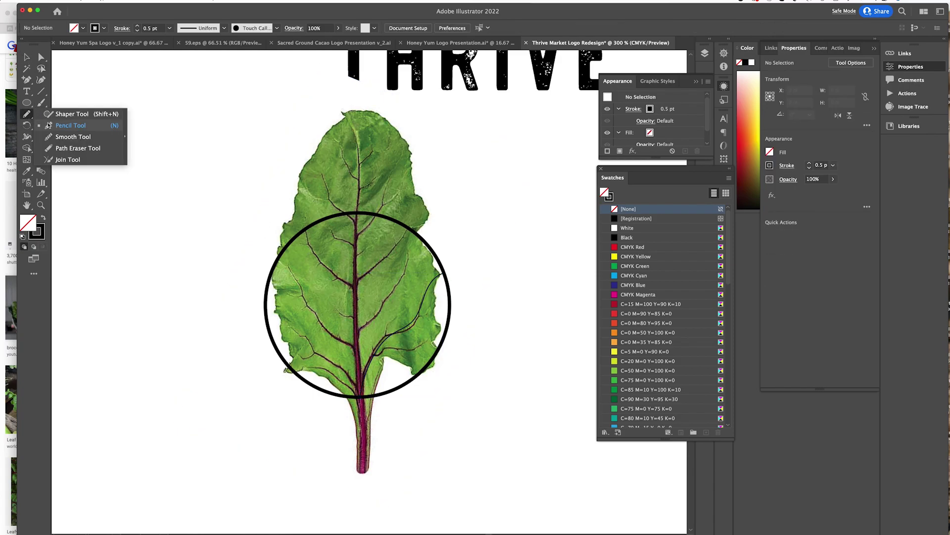
pyautogui.click(41, 92)
pyautogui.click(27, 81)
pyautogui.click(62, 80)
pyautogui.press('v')
pyautogui.moveTo(412, 324); pyautogui.dragTo(138, 223)
pyautogui.click(400, 315)
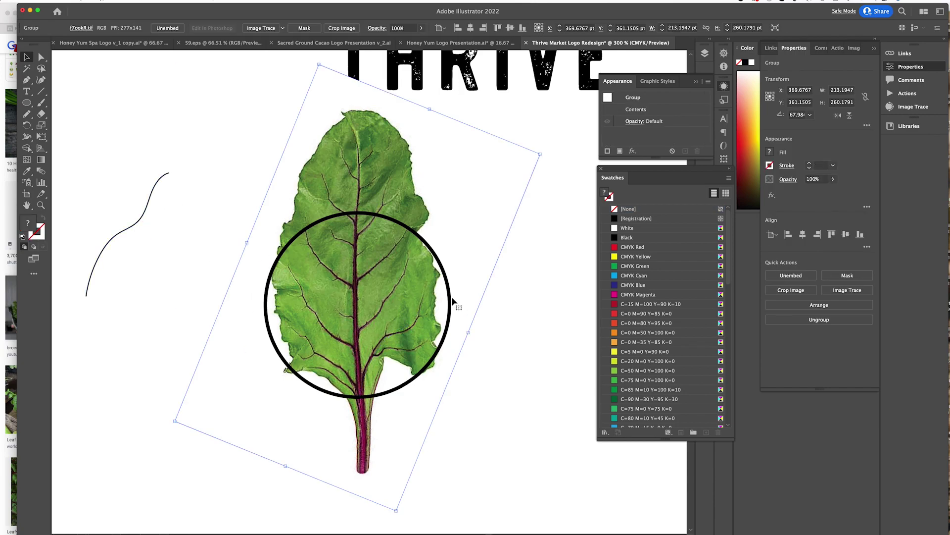
# Trace the leaf's lower right vein with the Pen tool, from the circle's base up to its right edge
pyautogui.click(27, 114)
pyautogui.click(43, 104)
pyautogui.press('p')
pyautogui.click(361, 396)
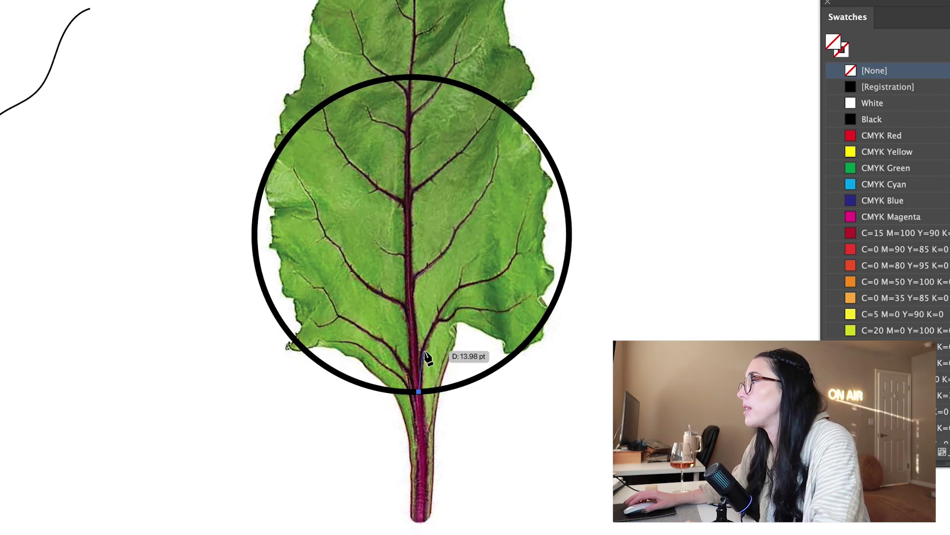
pyautogui.click(419, 358)
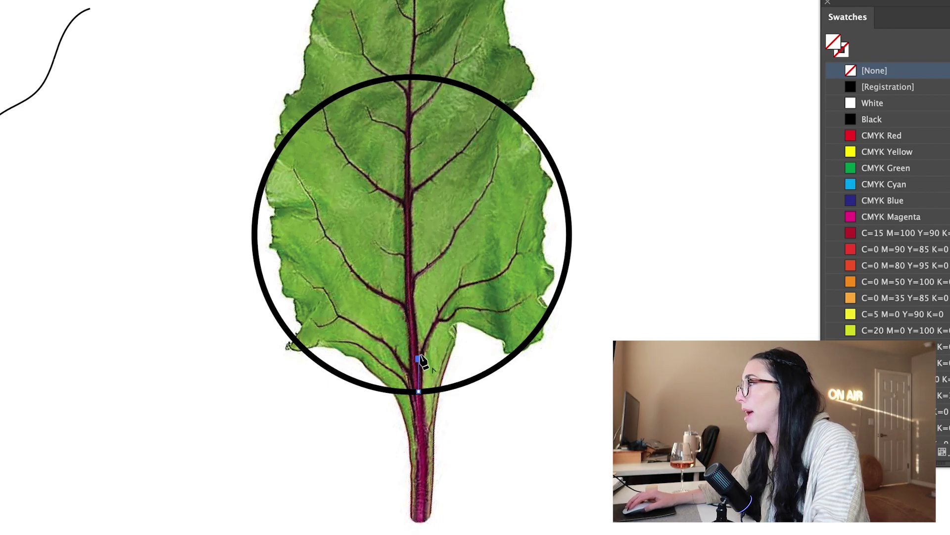
pyautogui.click(439, 314)
pyautogui.click(458, 285)
pyautogui.click(494, 278)
pyautogui.click(517, 251)
pyautogui.click(543, 212)
pyautogui.moveTo(564, 196)
pyautogui.mouseDown()
pyautogui.moveTo(569, 292)
pyautogui.moveTo(565, 191)
pyautogui.mouseUp()
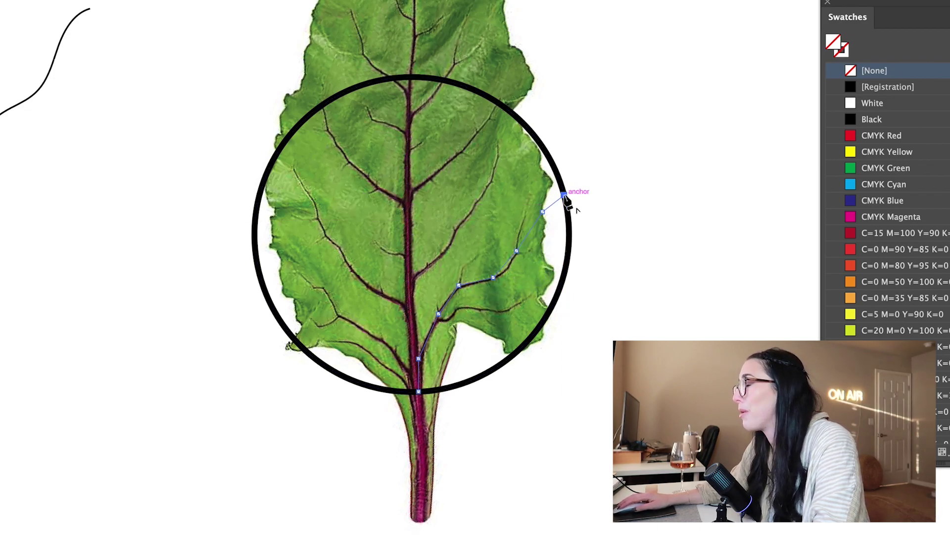
# Trace the short lower right branch vein out to the circle's edge with the Pen tool, using a 0.75 pt black stroke
pyautogui.moveTo(440, 317); pyautogui.dragTo(516, 294)
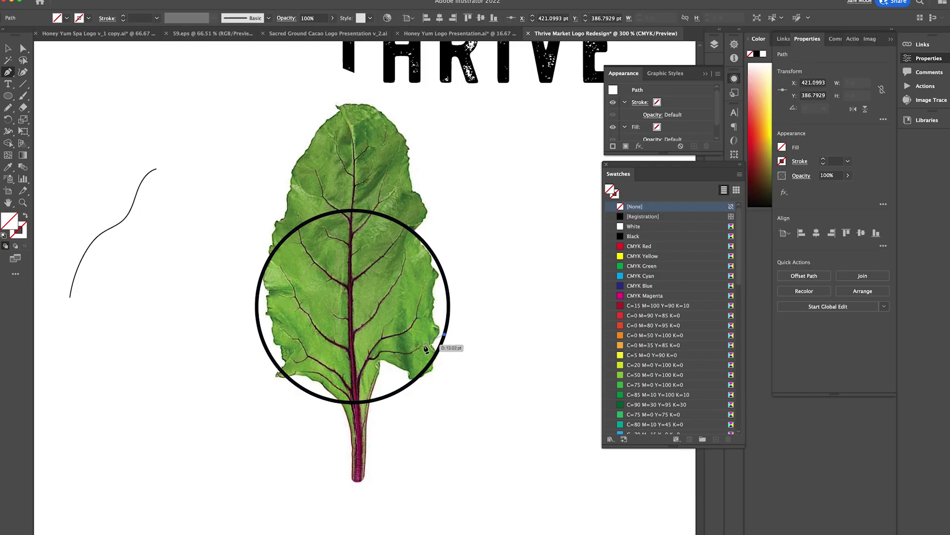
pyautogui.click(124, 16)
pyautogui.click(369, 358)
pyautogui.click(381, 351)
pyautogui.click(410, 353)
pyautogui.click(446, 330)
pyautogui.press('Escape')
# Trace the long right vein from the midrib up to the circle's upper right edge with the Pen tool
pyautogui.click(353, 336)
pyautogui.click(373, 316)
pyautogui.click(381, 301)
pyautogui.click(395, 285)
pyautogui.click(405, 259)
pyautogui.click(416, 238)
pyautogui.press('Escape')
# Trace the upper right vein from the midrib to the circle's edge with the Pen tool, plus the short topmost branch above it
pyautogui.click(350, 281)
pyautogui.click(363, 273)
pyautogui.click(377, 260)
pyautogui.click(392, 242)
pyautogui.click(404, 226)
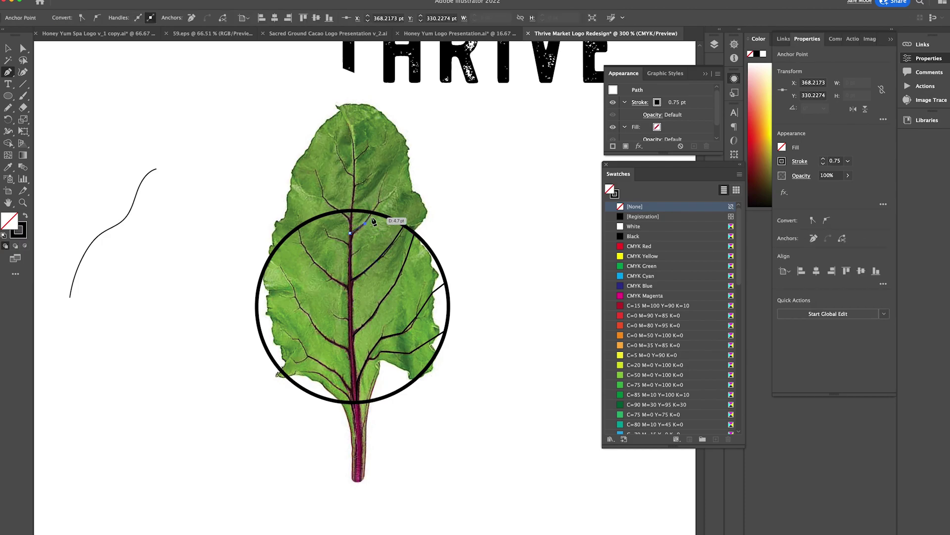
pyautogui.press('Escape')
# Trace the leaf's central midrib from the circle's base up to its top edge with the Pen tool
pyautogui.click(356, 401)
pyautogui.click(351, 324)
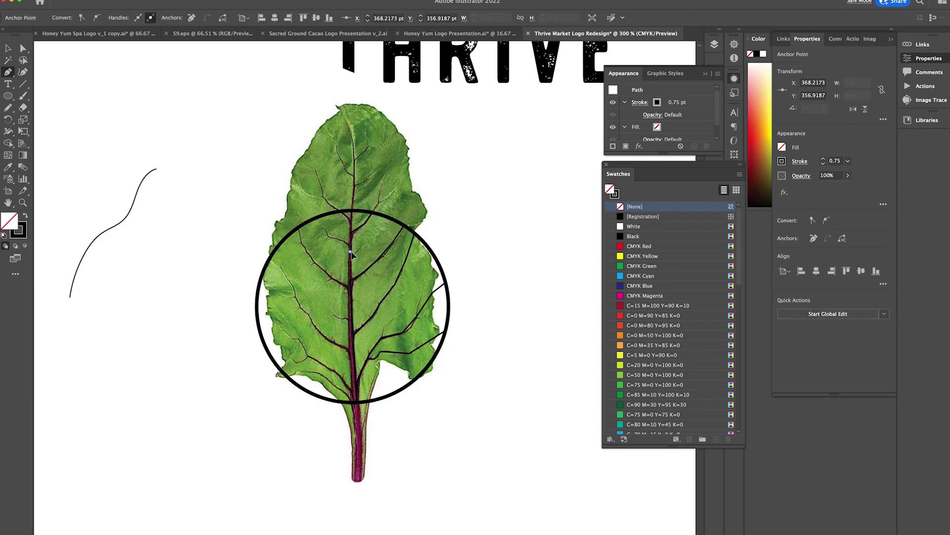
pyautogui.click(350, 281)
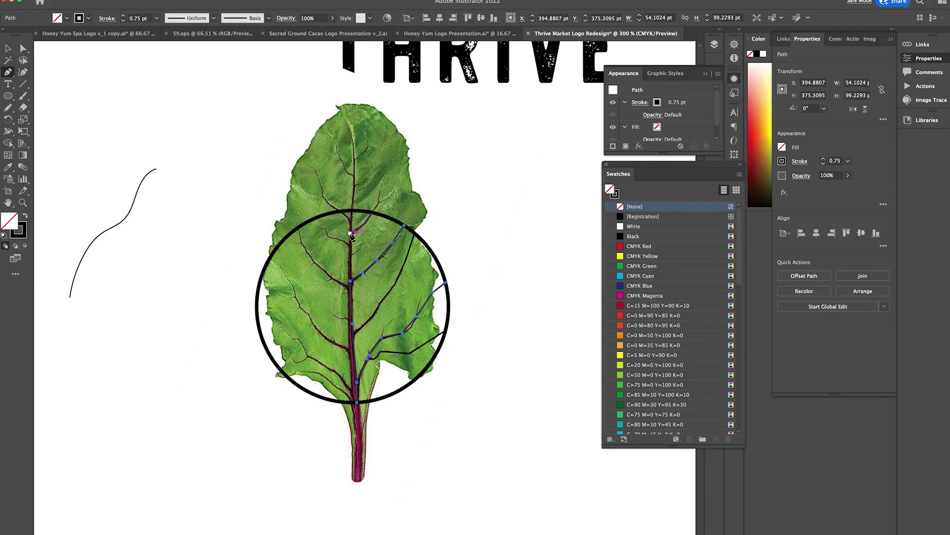
pyautogui.click(360, 366)
pyautogui.click(352, 212)
pyautogui.click(350, 244)
pyautogui.click(350, 280)
pyautogui.press('Escape')
# Trace the two uppermost left veins from the circle's edge to the midrib with the Pen tool
pyautogui.click(316, 217)
pyautogui.click(325, 233)
pyautogui.click(335, 238)
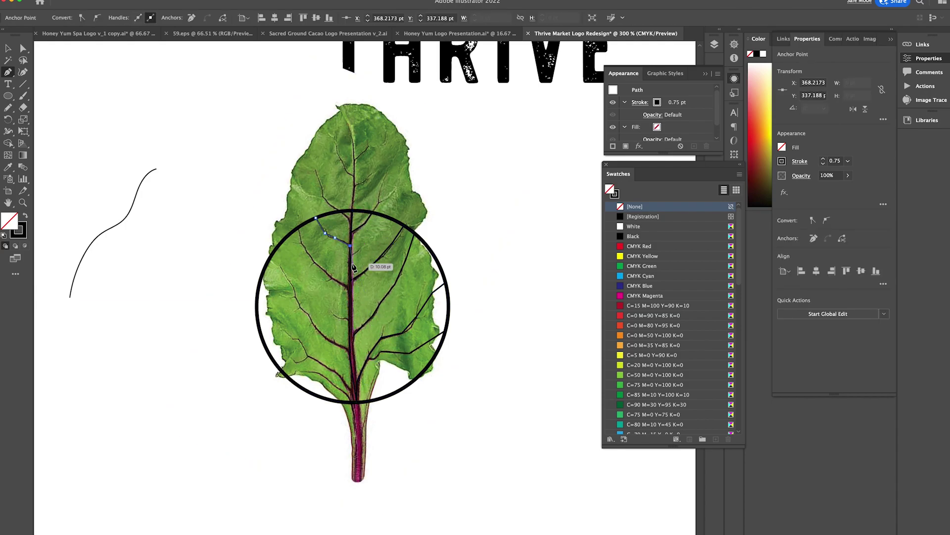
pyautogui.press('Escape')
pyautogui.click(299, 230)
pyautogui.click(316, 264)
pyautogui.click(325, 272)
pyautogui.press('Escape')
# Trace the long middle left vein from the circle's upper left edge down to the midrib with the Pen tool
pyautogui.click(275, 250)
pyautogui.click(281, 271)
pyautogui.click(290, 285)
pyautogui.click(295, 300)
pyautogui.press('Escape')
# Trace the lower left vein from the circle's left edge down to the leaf's base, plus the short vein below it
pyautogui.click(257, 307)
pyautogui.click(280, 333)
pyautogui.click(299, 341)
pyautogui.click(316, 359)
pyautogui.click(333, 368)
pyautogui.click(349, 385)
pyautogui.click(356, 396)
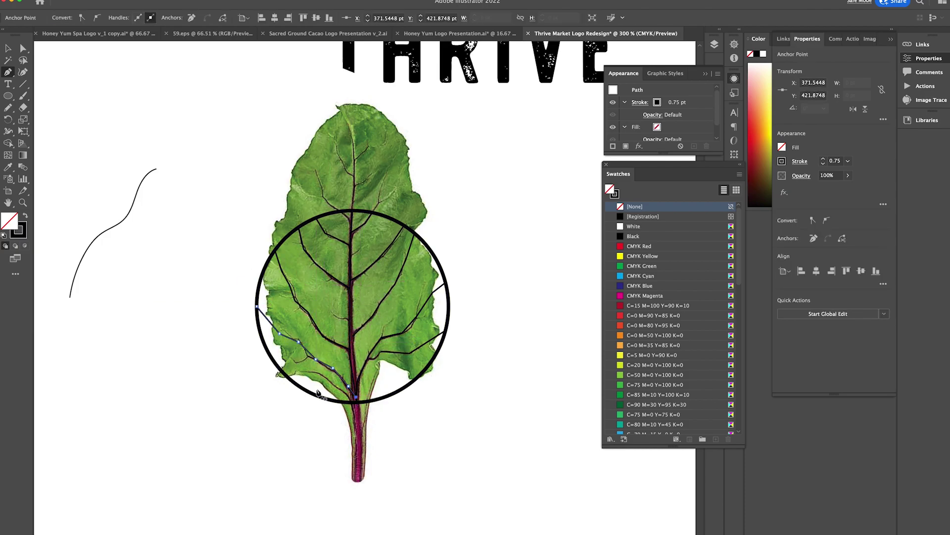
# Move the leaf image off the traced circle into the empty area to its left
pyautogui.press('v')
pyautogui.moveTo(381, 177); pyautogui.dragTo(173, 130)
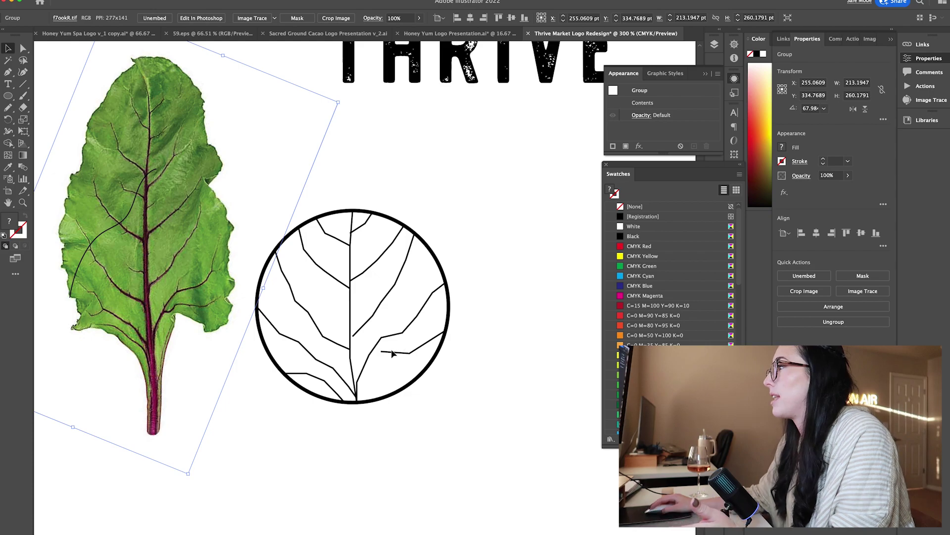
# Extend the inner ends of the lower right branch and the long right vein to meet the neighbouring vein and the midrib
pyautogui.click(393, 353)
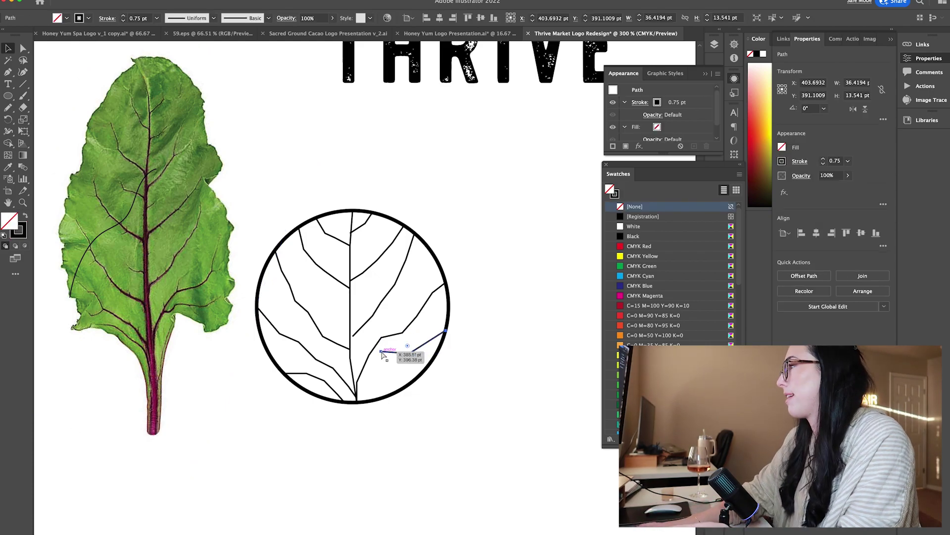
pyautogui.press('super+equal')
pyautogui.press('super+equal')
pyautogui.scroll(2, 383, 355)
pyautogui.hscroll(-1, 382, 354)
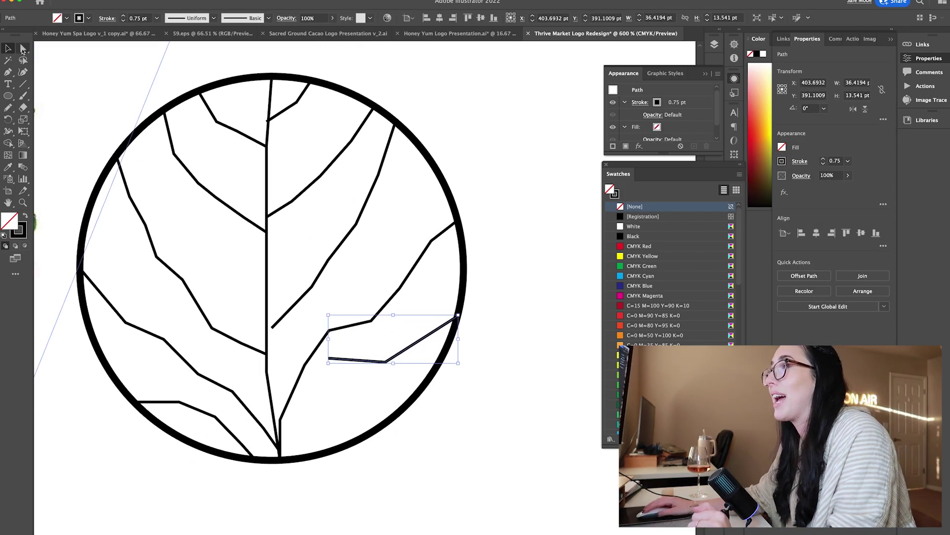
pyautogui.click(22, 49)
pyautogui.moveTo(329, 359); pyautogui.dragTo(313, 360)
pyautogui.press('super+z')
pyautogui.click(328, 361)
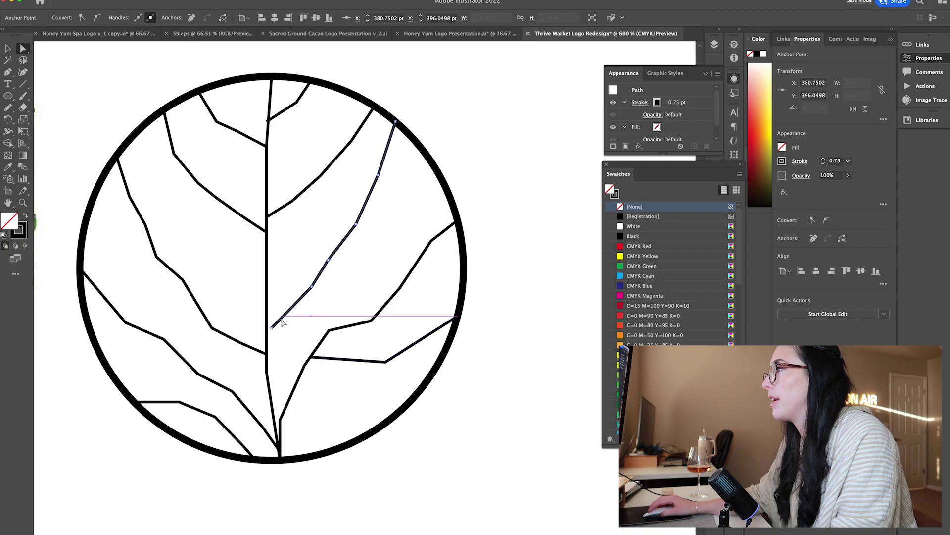
pyautogui.moveTo(272, 328); pyautogui.dragTo(266, 332)
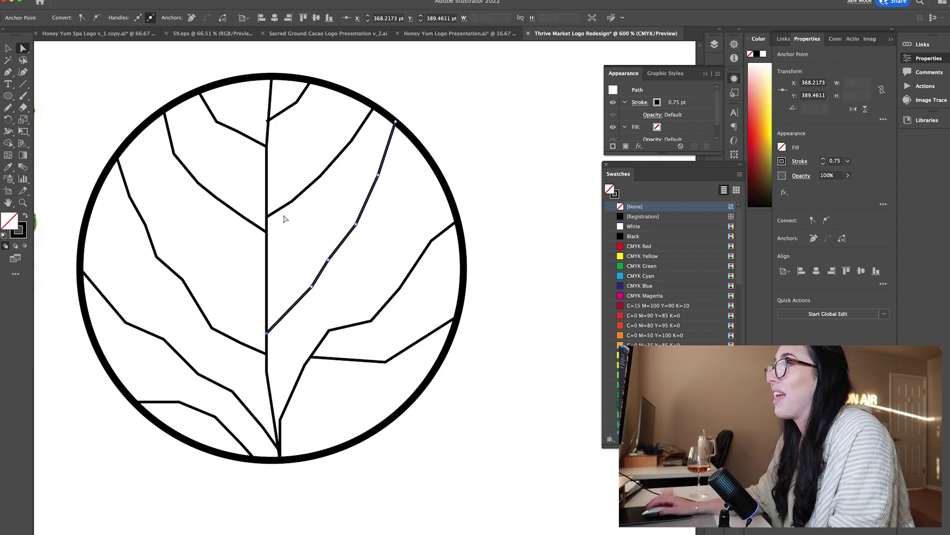
# Inspect where the topmost right branch joins the midrib and check its stroke width profile options
pyautogui.click(268, 121)
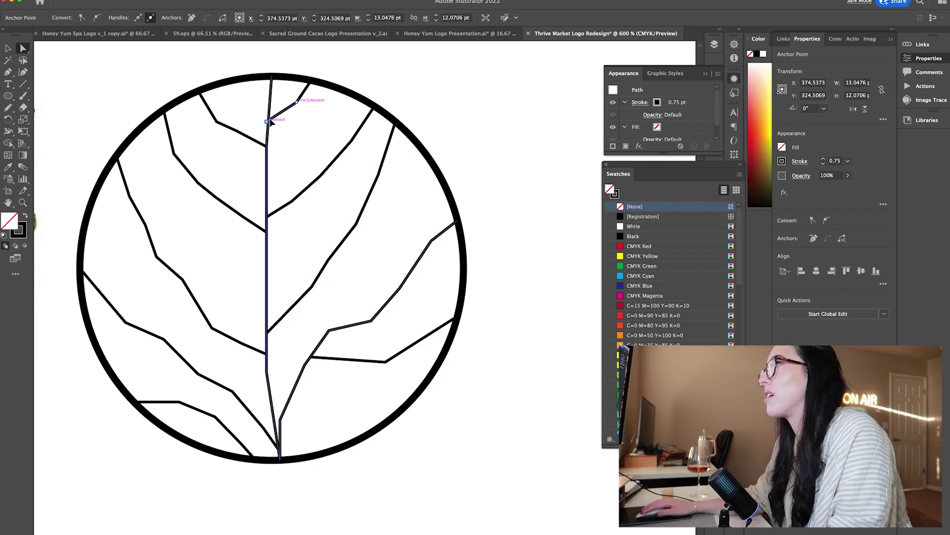
pyautogui.click(268, 121)
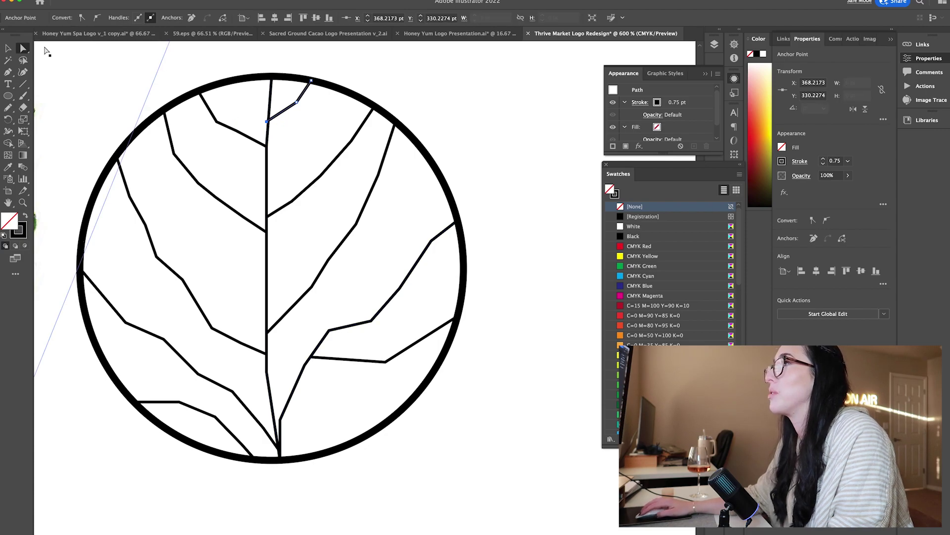
pyautogui.click(10, 48)
pyautogui.click(424, 130)
pyautogui.hscroll(-5, 446, 126)
pyautogui.scroll(3, 446, 127)
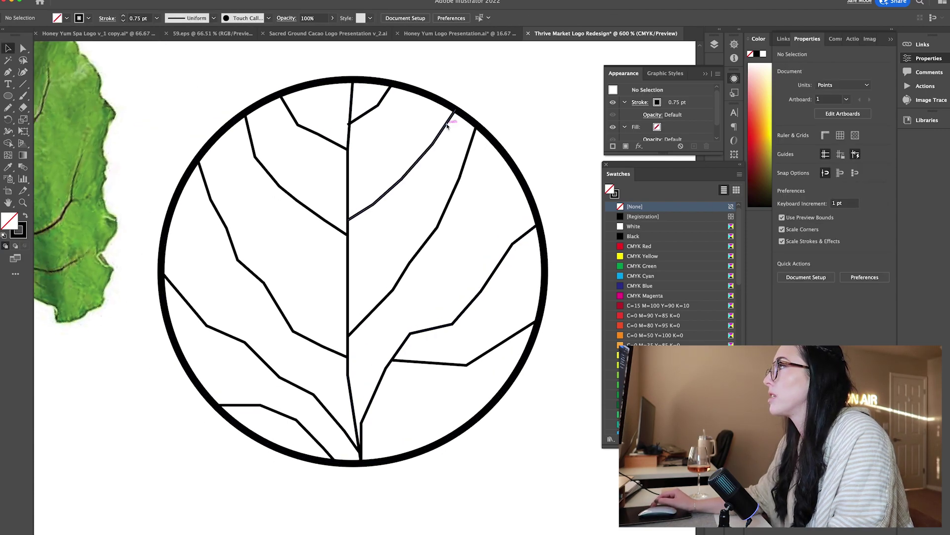
pyautogui.click(368, 154)
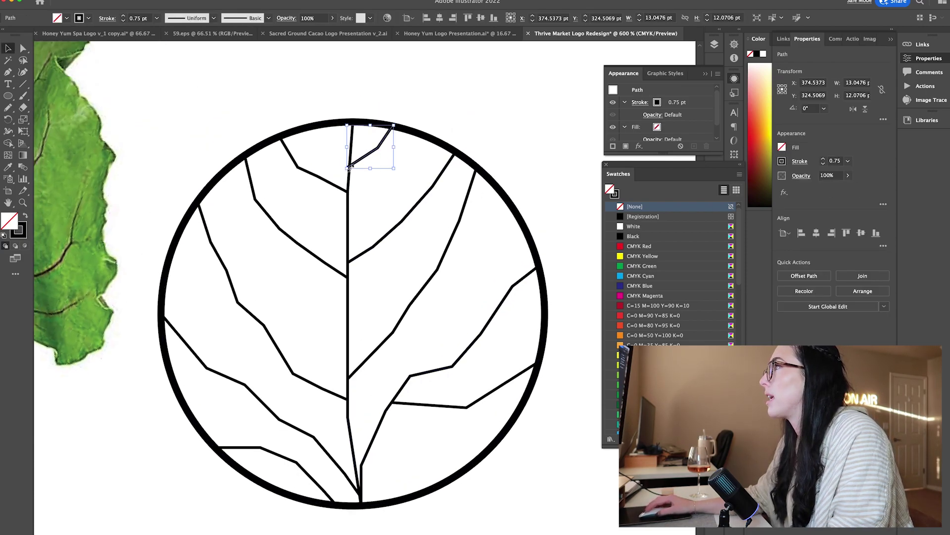
pyautogui.press('super+equal')
pyautogui.press('super+equal')
pyautogui.press('super+equal')
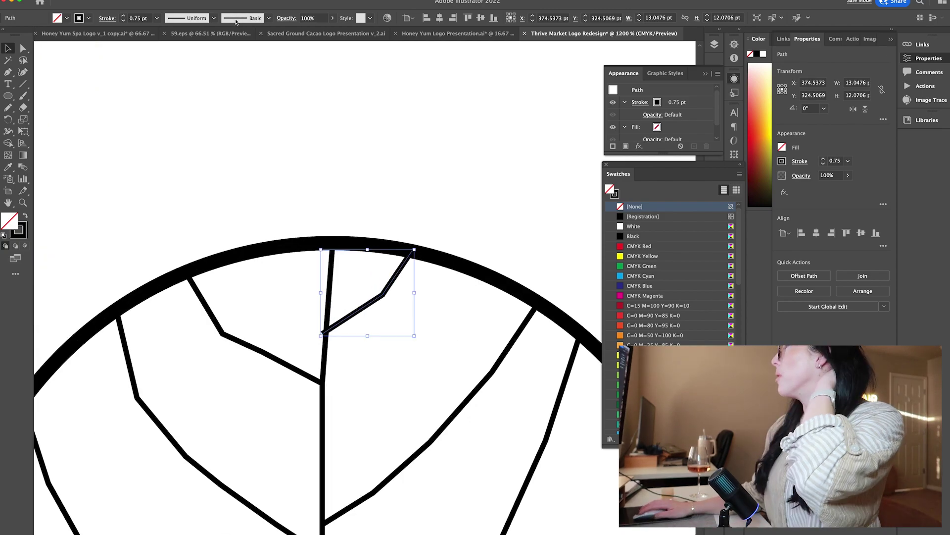
pyautogui.click(213, 18)
pyautogui.click(412, 123)
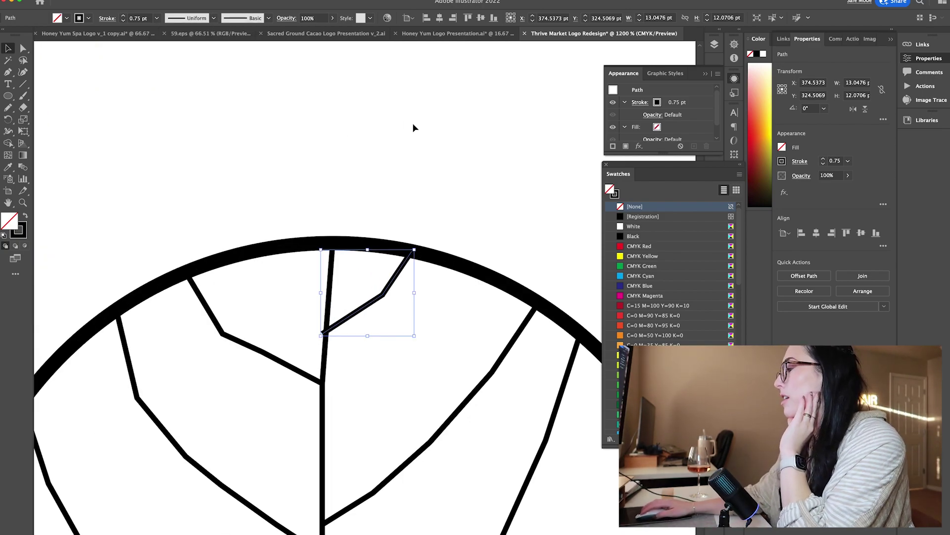
pyautogui.click(412, 123)
# Review the traced emblem as a whole beside the leaf image and the THRIVE wordmark
pyautogui.press('super+minus')
pyautogui.press('super+minus')
pyautogui.press('super+minus')
pyautogui.press('super+minus')
pyautogui.press('super+minus')
pyautogui.press('super+minus')
pyautogui.press('super+minus')
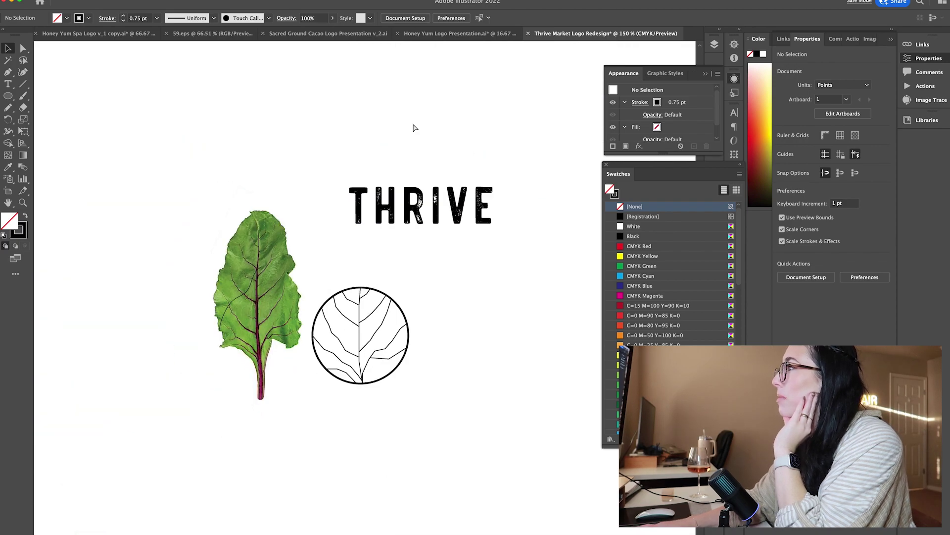
pyautogui.press('super+equal')
pyautogui.press('super+equal')
pyautogui.press('super+equal')
pyautogui.press('super+equal')
pyautogui.press('super+equal')
pyautogui.press('super+equal')
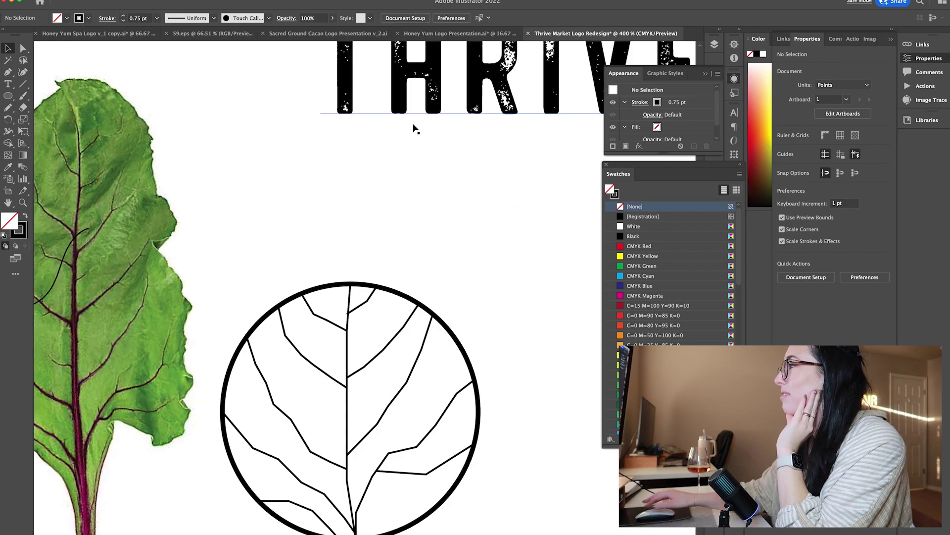
pyautogui.press('super+minus')
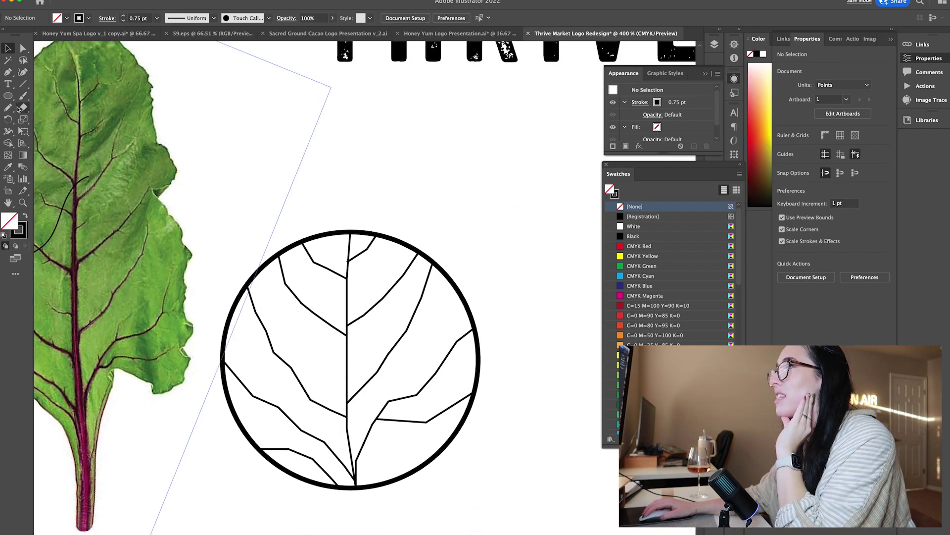
# Draw an additional curved vein from the emblem's base to the circle's lower right edge with the Pen tool
pyautogui.click(8, 72)
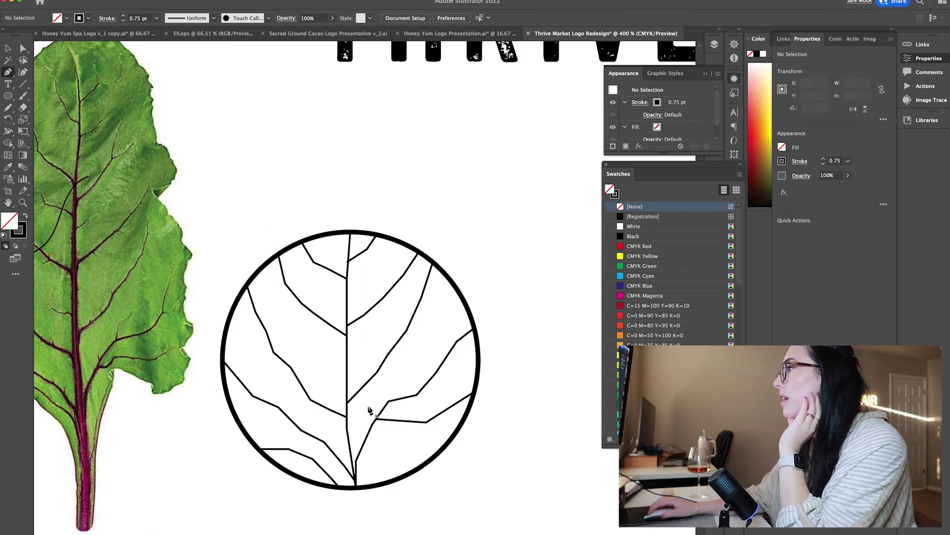
pyautogui.click(355, 476)
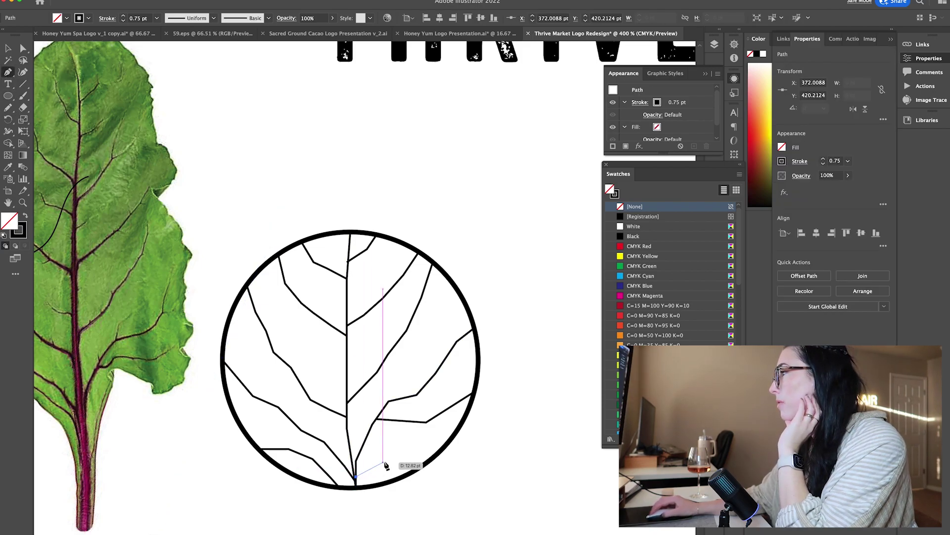
pyautogui.click(383, 460)
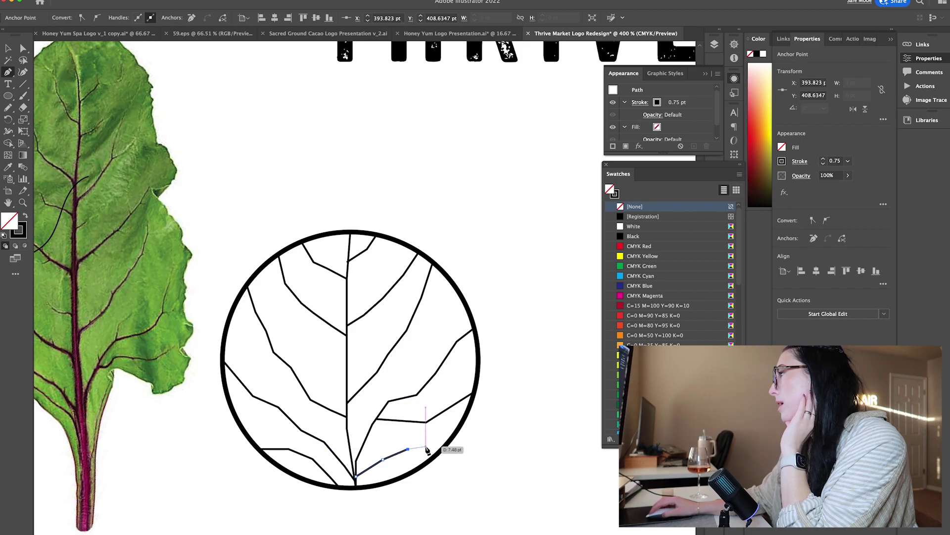
pyautogui.click(444, 447)
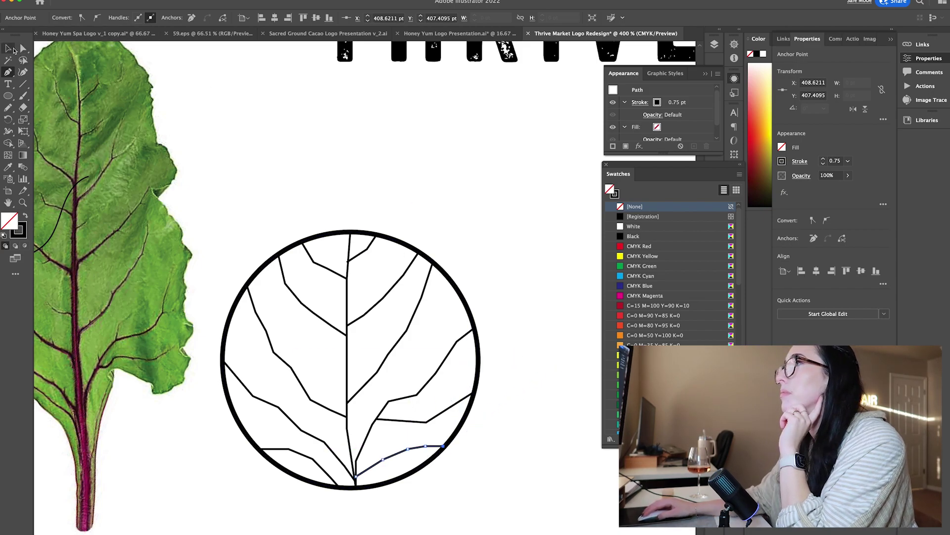
pyautogui.click(355, 147)
pyautogui.scroll(-3, 355, 148)
pyautogui.hscroll(3, 355, 147)
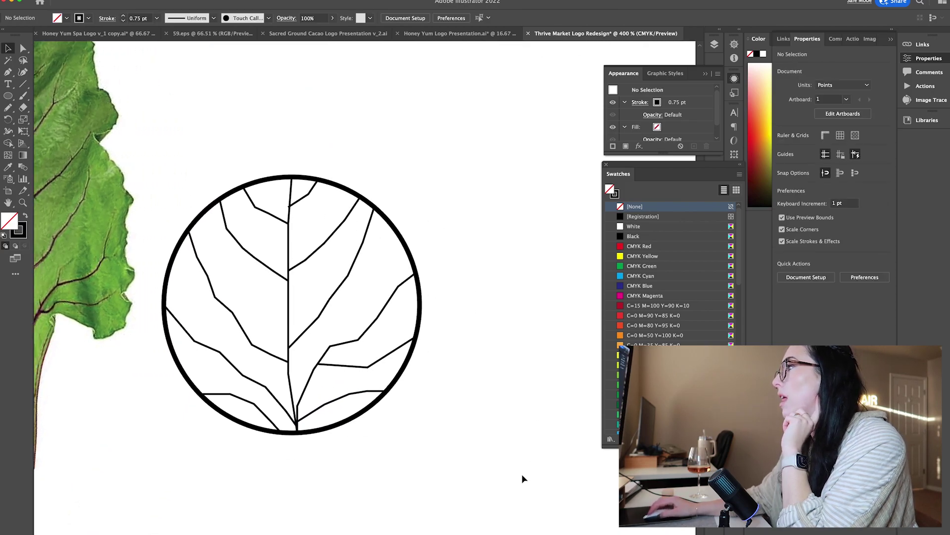
# Adjust the anchor points of the topmost right branch so its inner end meets the midrib without sticking out
pyautogui.hotkey('ctrl', '=')
pyautogui.hotkey('ctrl', '=')
pyautogui.hotkey('ctrl', '=')
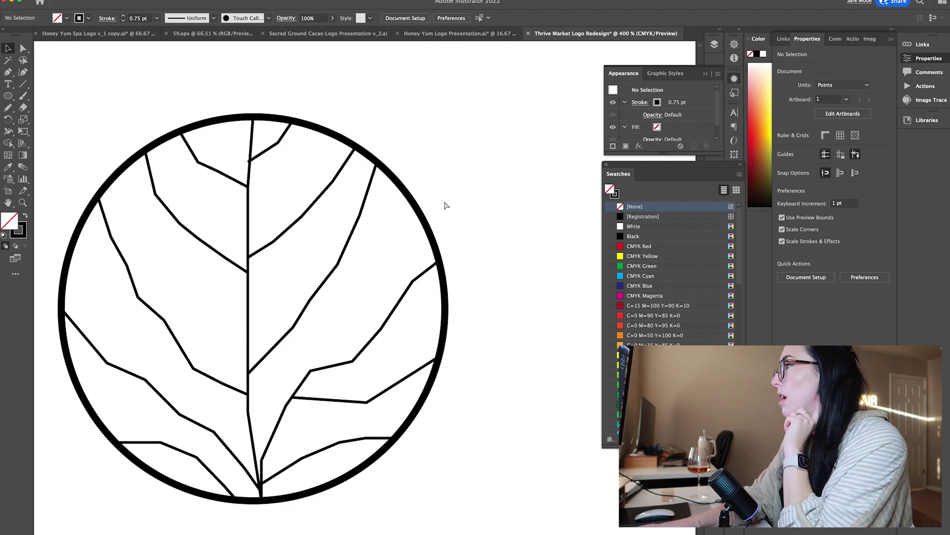
pyautogui.scroll(5, 396, 188)
pyautogui.click(184, 148)
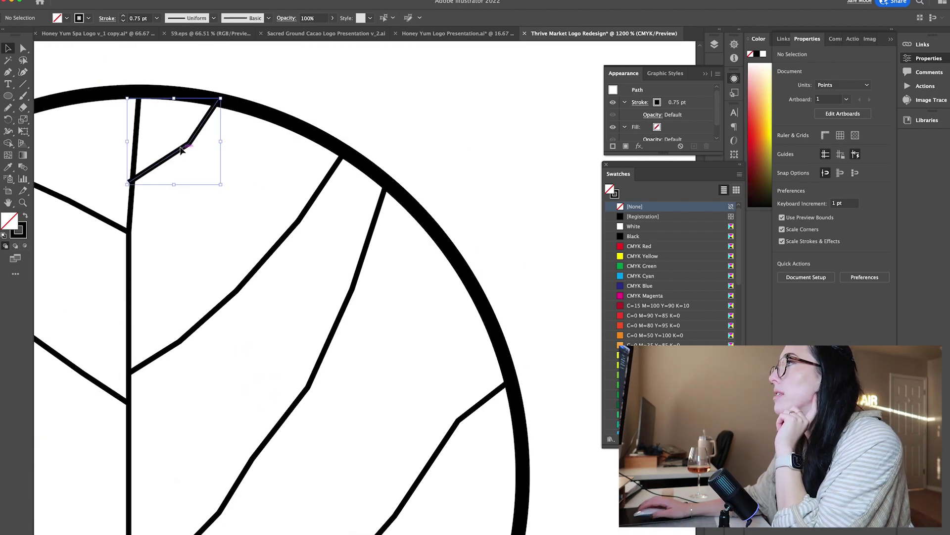
pyautogui.press('a')
pyautogui.moveTo(191, 146); pyautogui.dragTo(197, 139)
pyautogui.moveTo(130, 183); pyautogui.dragTo(136, 179)
pyautogui.press('v')
pyautogui.click(289, 88)
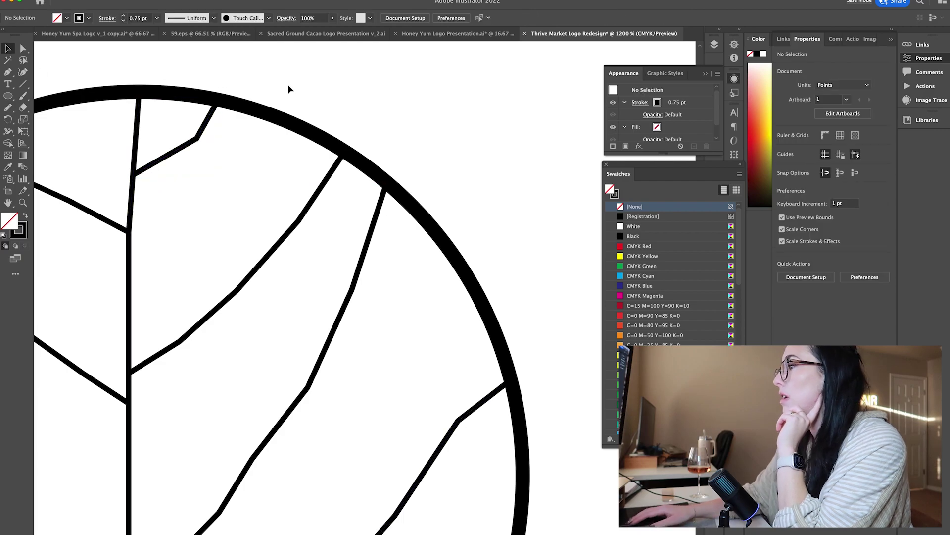
# Thin the emblem's outer circle to a 1 pt stroke
pyautogui.press('super+minus')
pyautogui.press('super+minus')
pyautogui.press('super+minus')
pyautogui.press('super+minus')
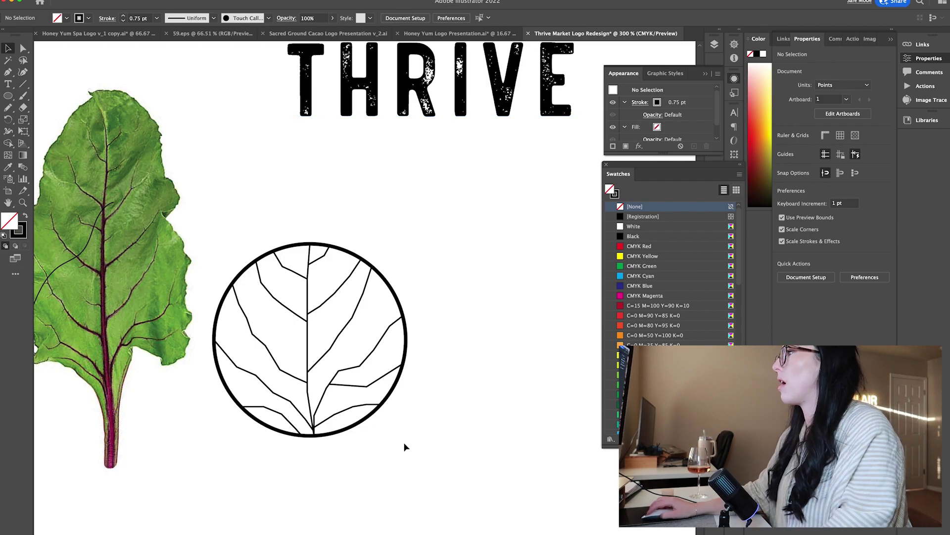
pyautogui.moveTo(232, 247); pyautogui.dragTo(389, 251)
pyautogui.click(473, 334)
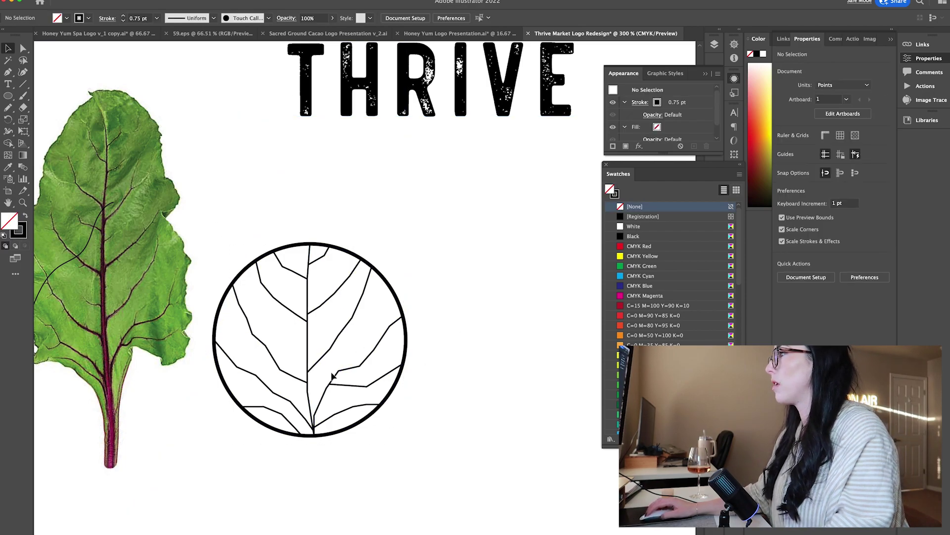
pyautogui.click(339, 434)
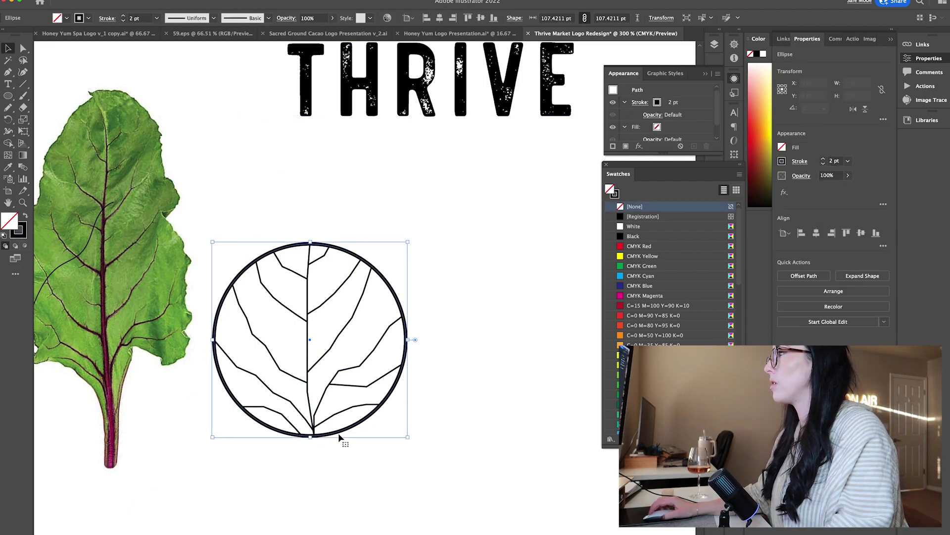
pyautogui.click(123, 20)
pyautogui.click(307, 179)
# Move the leaf image farther away from the emblem and place a copy of the whole emblem to the right of the original
pyautogui.hscroll(3, 360, 242)
pyautogui.moveTo(354, 455); pyautogui.dragTo(169, 244)
pyautogui.click(438, 376)
pyautogui.moveTo(92, 252); pyautogui.dragTo(45, 243)
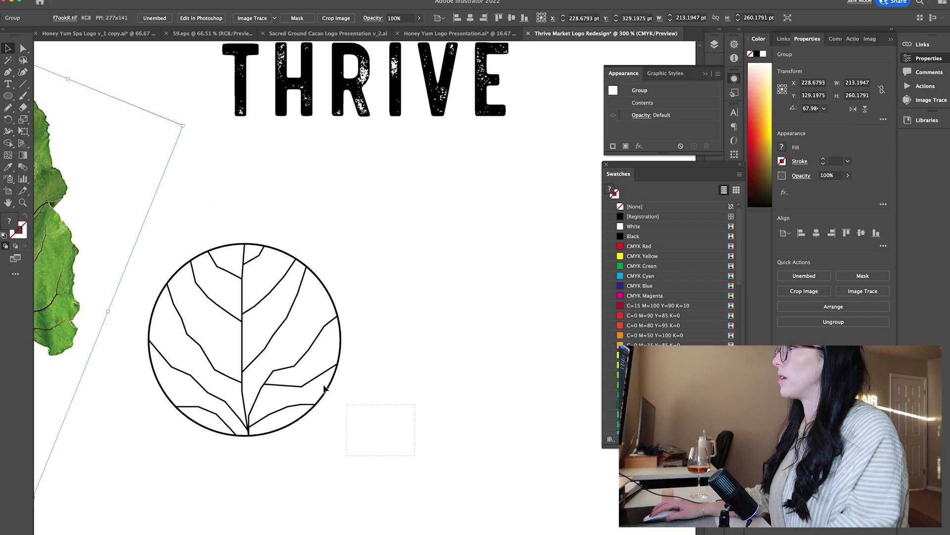
pyautogui.click(210, 278)
pyautogui.moveTo(244, 322); pyautogui.dragTo(487, 325)
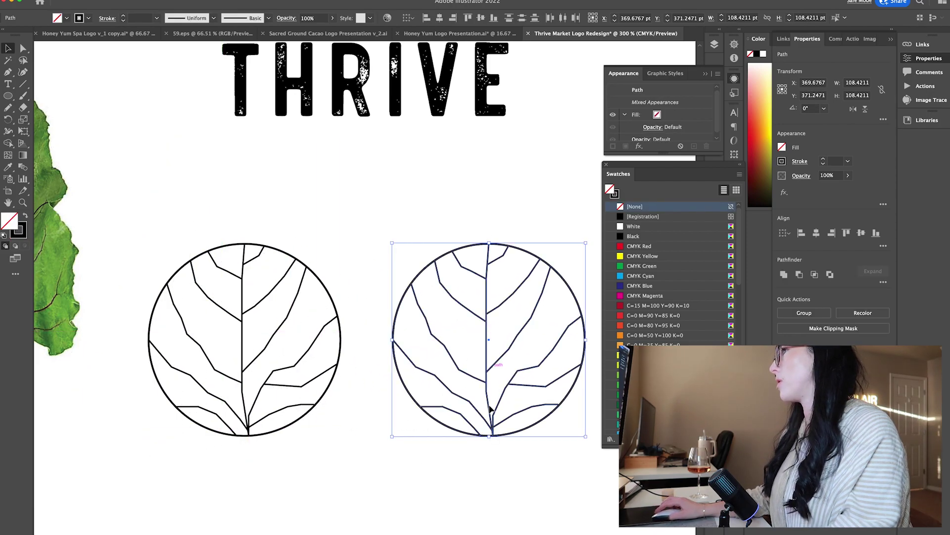
pyautogui.click(401, 459)
# Round the corners of the upper right vein in the copied emblem to a radius of about 18 pt
pyautogui.hscroll(3, 401, 459)
pyautogui.click(415, 309)
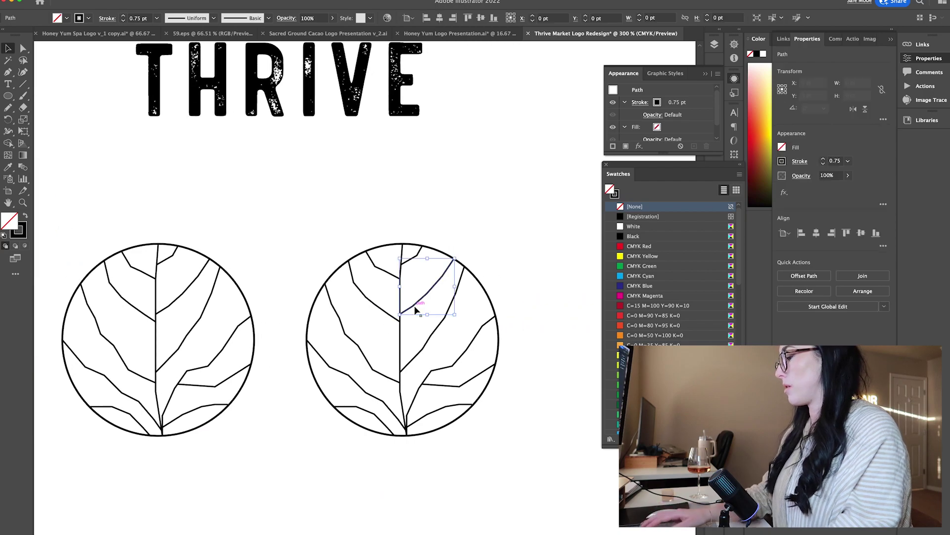
pyautogui.press('super+equal')
pyautogui.press('super+equal')
pyautogui.press('super+equal')
pyautogui.press('super+equal')
pyautogui.press('super+equal')
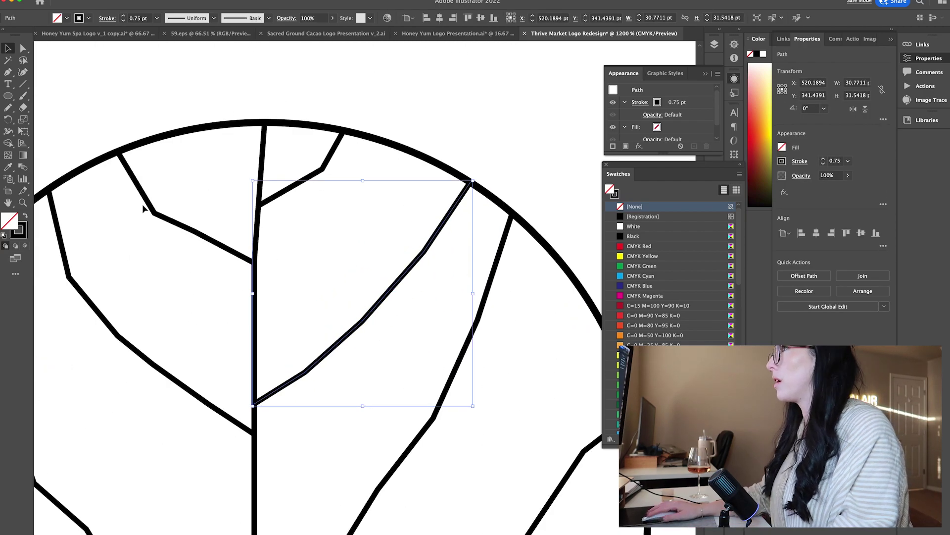
pyautogui.click(23, 49)
pyautogui.moveTo(301, 367); pyautogui.dragTo(251, 257)
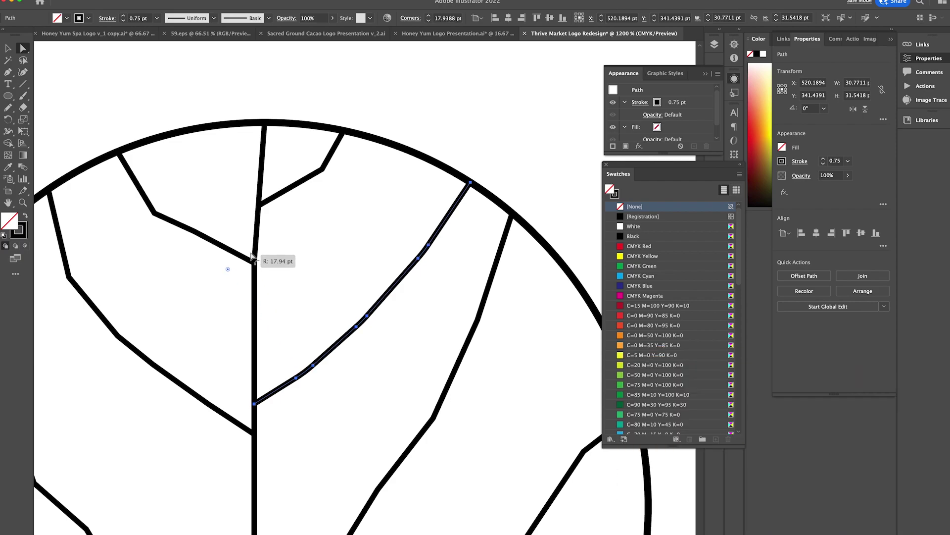
# Round the corners of the short topmost right branch and of the long right vein in the copied emblem
pyautogui.click(419, 258)
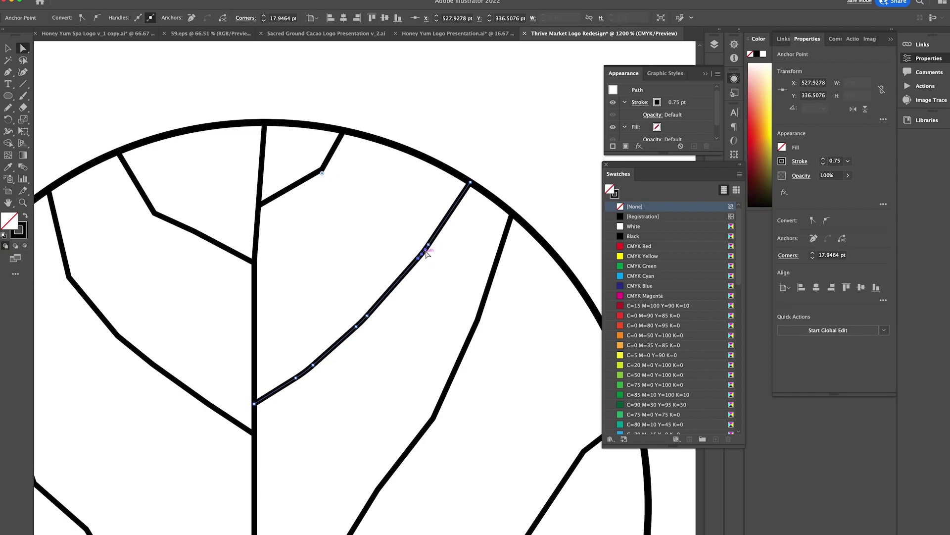
pyautogui.moveTo(408, 262); pyautogui.dragTo(321, 188)
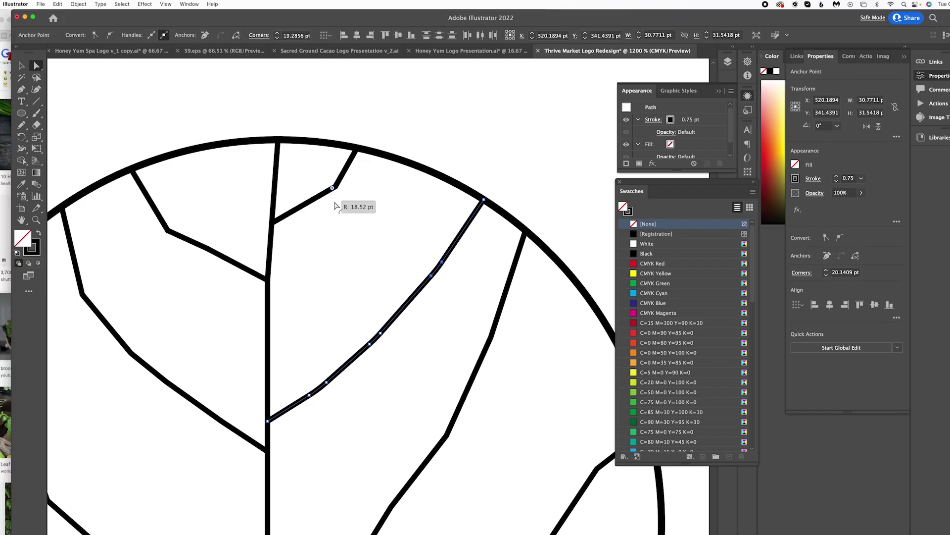
pyautogui.click(493, 332)
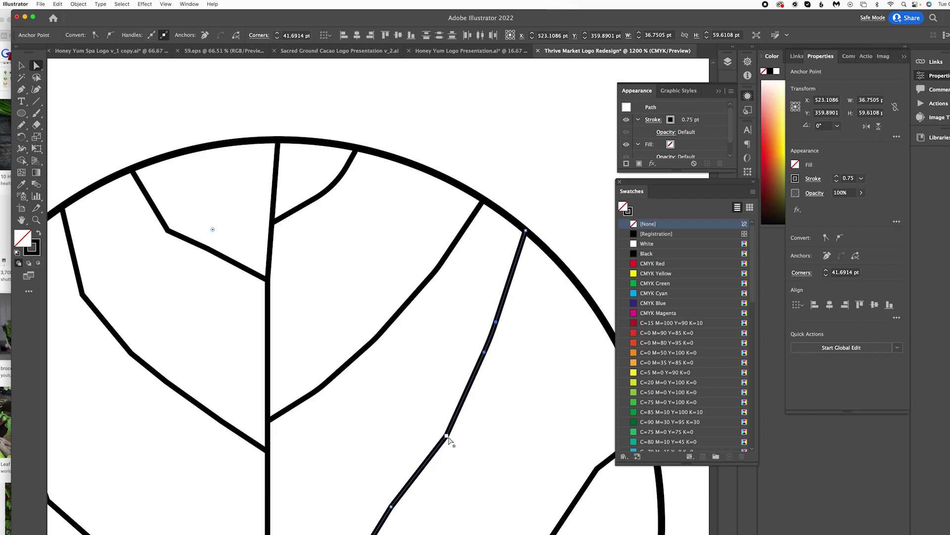
pyautogui.scroll(-2, 423, 471)
pyautogui.click(391, 455)
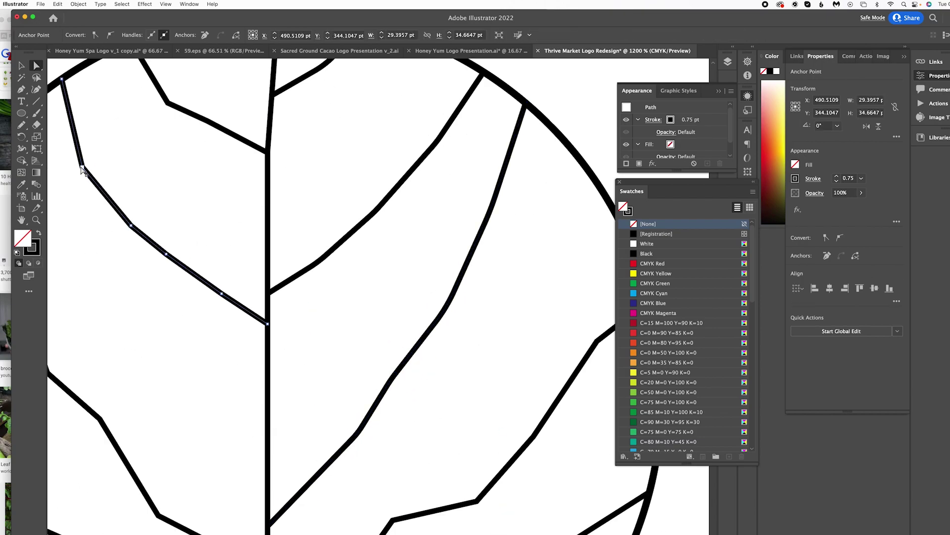
# Round the bends of the two upper-middle left veins so they flow as smooth curves into the midrib
pyautogui.moveTo(137, 220); pyautogui.dragTo(196, 159)
pyautogui.scroll(2, 170, 173)
pyautogui.scroll(-6, 276, 204)
pyautogui.hscroll(-6, 275, 203)
pyautogui.click(269, 307)
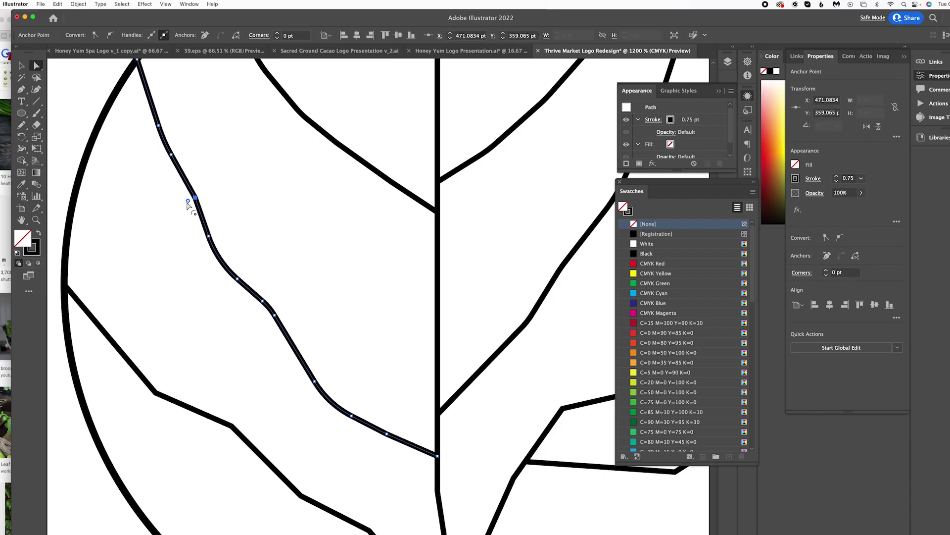
pyautogui.moveTo(322, 465); pyautogui.dragTo(326, 458)
# Round the corners of the two lowest left veins, to about 6 pt on the upper one and 11 pt on the lower
pyautogui.scroll(-3, 347, 460)
pyautogui.click(375, 450)
pyautogui.moveTo(368, 459); pyautogui.dragTo(348, 481)
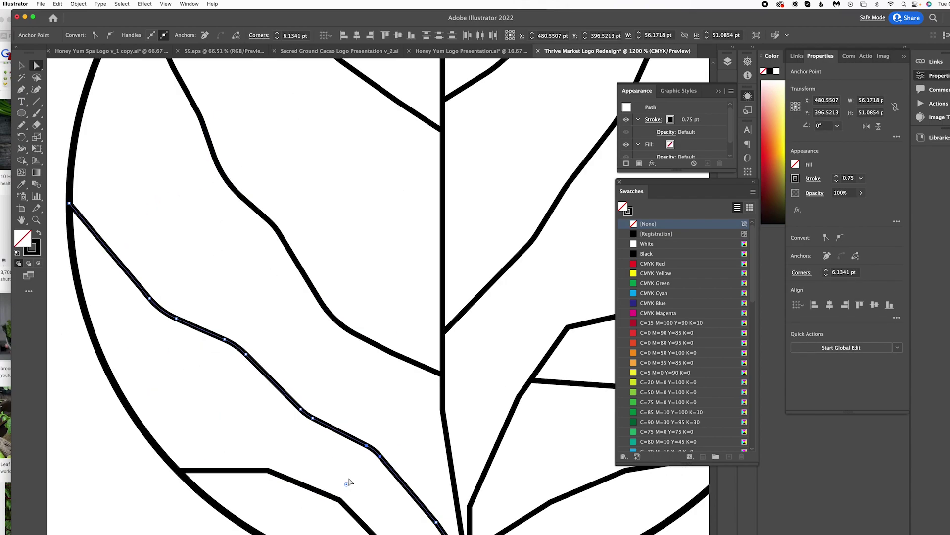
pyautogui.scroll(-2, 356, 479)
pyautogui.moveTo(343, 444); pyautogui.dragTo(341, 447)
pyautogui.hscroll(3, 466, 452)
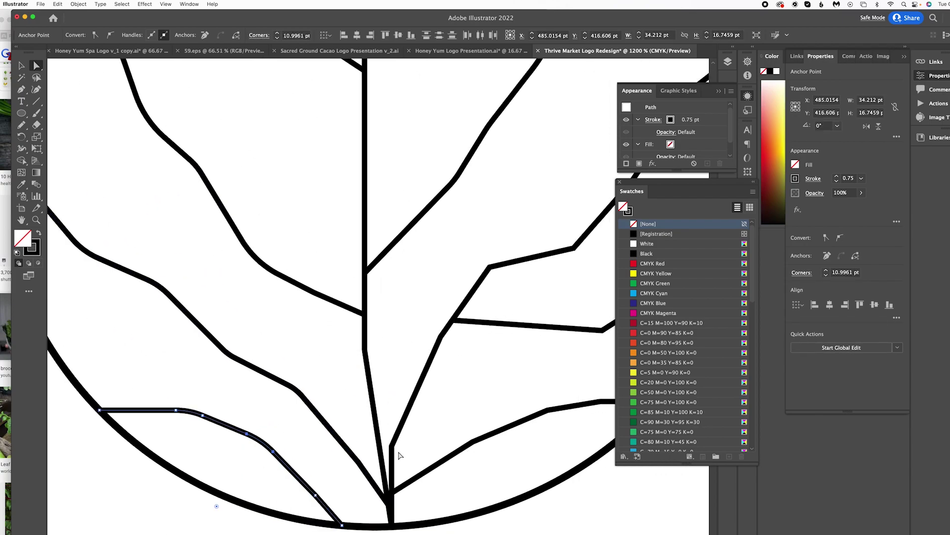
# Move the lowest right vein's outer end onto the circle and round the corners of the forked right veins above it
pyautogui.hscroll(4, 490, 421)
pyautogui.moveTo(558, 403); pyautogui.dragTo(564, 402)
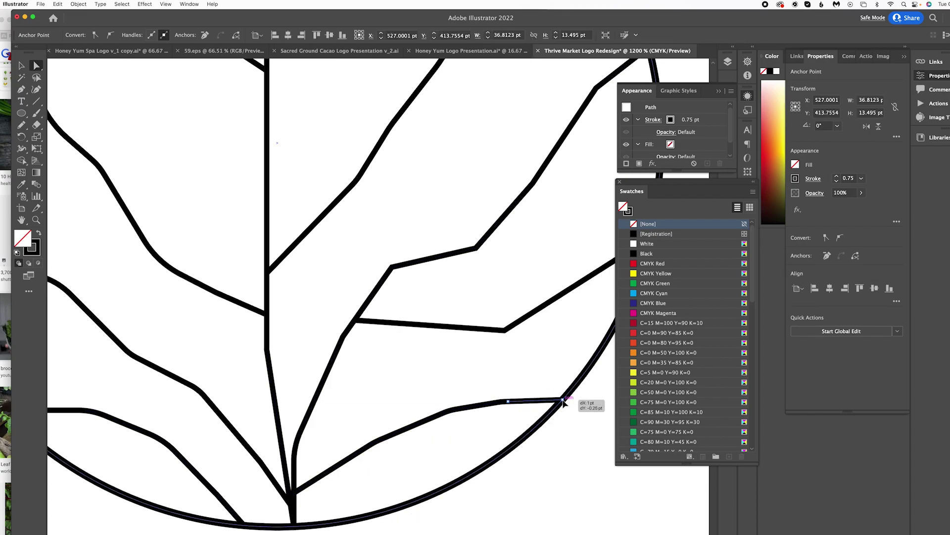
pyautogui.hscroll(3, 550, 189)
pyautogui.click(515, 88)
pyautogui.moveTo(520, 93); pyautogui.dragTo(589, 157)
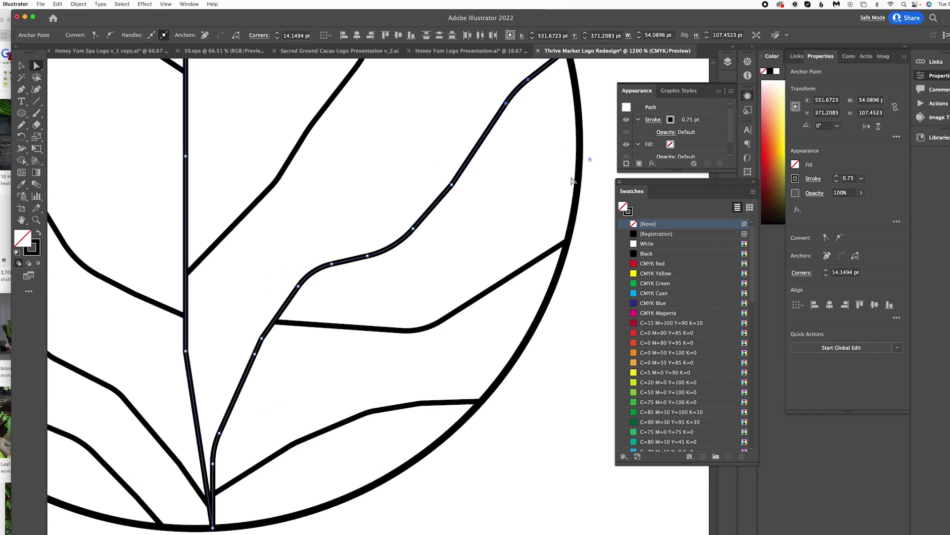
pyautogui.scroll(3, 545, 198)
pyautogui.click(473, 408)
# Thicken the strokes of the entire smoothed emblem copy
pyautogui.scroll(9, 307, 243)
pyautogui.press('v')
pyautogui.click(504, 105)
pyautogui.press('super+minus')
pyautogui.press('super+minus')
pyautogui.press('super+minus')
pyautogui.press('super+minus')
pyautogui.press('super+minus')
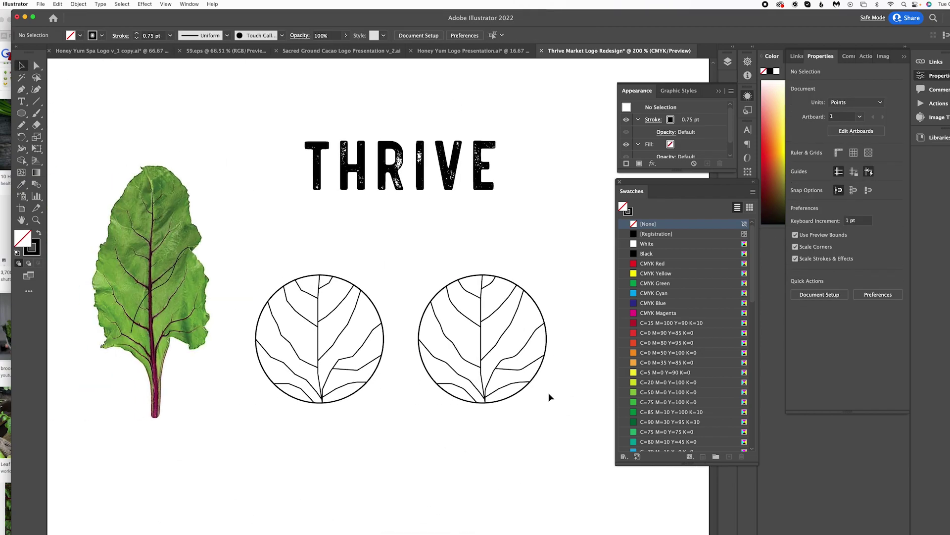
pyautogui.moveTo(550, 396); pyautogui.dragTo(433, 287)
pyautogui.click(137, 33)
pyautogui.click(137, 33)
pyautogui.click(137, 33)
# Delete the leaf image and the leftover curved line beside the emblems
pyautogui.click(412, 328)
pyautogui.click(233, 295)
pyautogui.press('Delete')
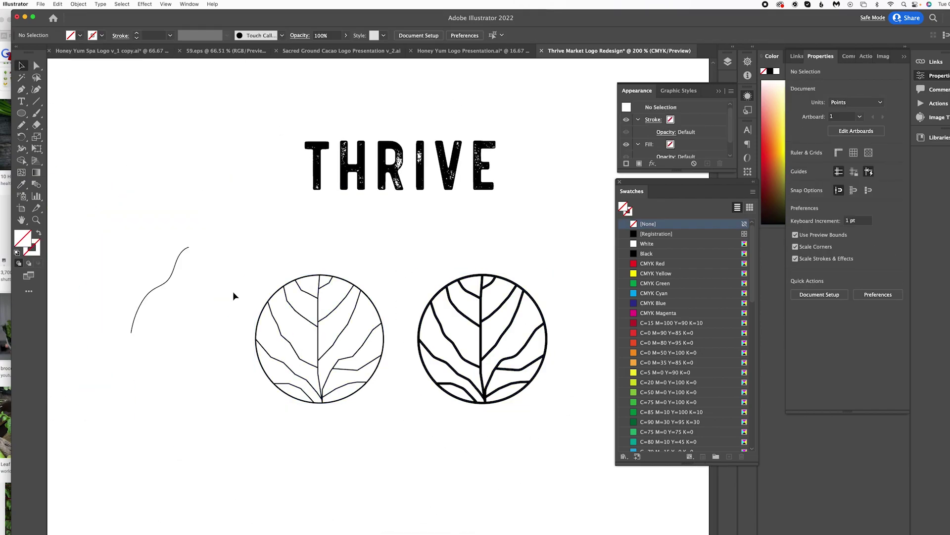
pyautogui.click(168, 282)
# Move the thin original emblem to the artboard's upper left corner and the bold copy toward the lower middle
pyautogui.moveTo(356, 339); pyautogui.dragTo(357, 340)
pyautogui.moveTo(238, 263); pyautogui.dragTo(393, 443)
pyautogui.scroll(-3, 393, 443)
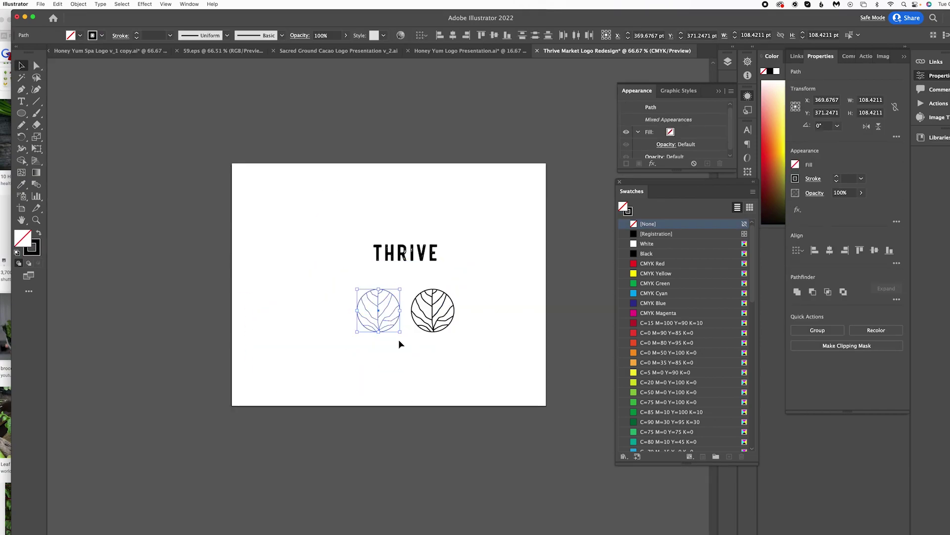
pyautogui.moveTo(432, 323); pyautogui.dragTo(351, 316)
pyautogui.click(468, 337)
# Surround the bold emblem with a larger concentric circle and place an overlapping copy of that circle to its right
pyautogui.moveTo(374, 327); pyautogui.dragTo(372, 352)
pyautogui.moveTo(400, 317); pyautogui.dragTo(438, 319)
pyautogui.moveTo(458, 378); pyautogui.dragTo(356, 297)
pyautogui.click(365, 317)
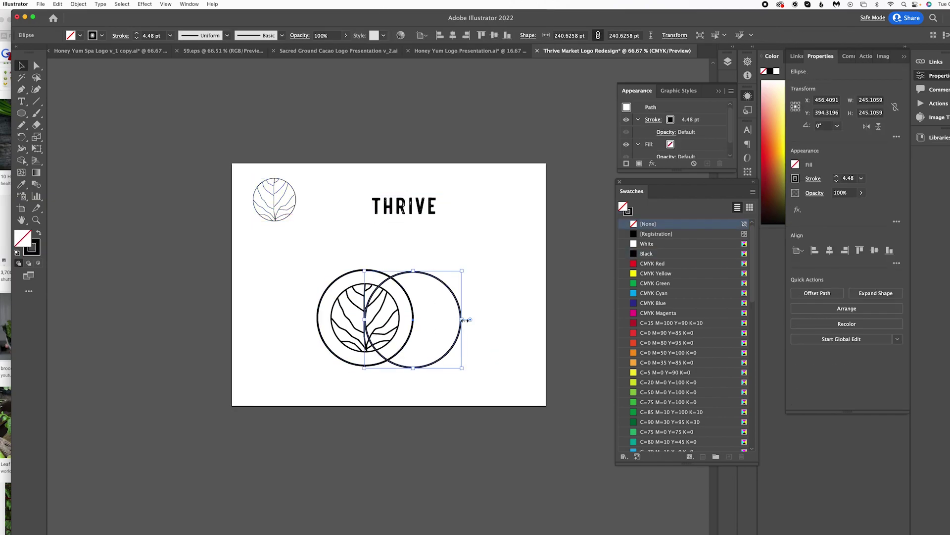
# Write THRIVE MARKET along the copied circle's path in Revelstoke Regular and set it to 24 pt
pyautogui.moveTo(22, 101); pyautogui.dragTo(56, 124)
pyautogui.click(399, 280)
pyautogui.write('THR')
pyautogui.click(895, 263)
pyautogui.click(904, 273)
pyautogui.click(836, 289)
pyautogui.click(851, 441)
pyautogui.click(21, 66)
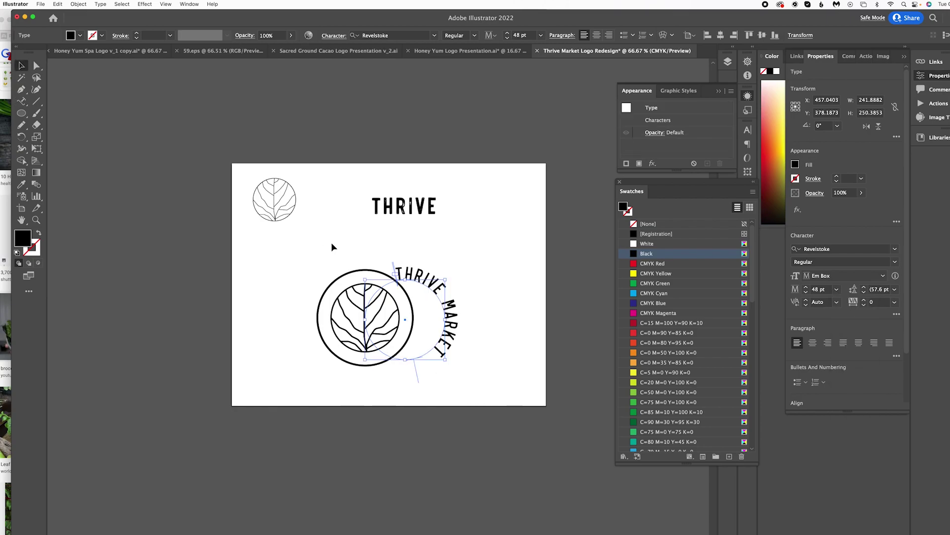
pyautogui.click(851, 421)
# Fit the THRIVE MARKET path text centred in the ring's upper part and set its tracking to 100
pyautogui.press('super+equal')
pyautogui.press('super+equal')
pyautogui.moveTo(414, 266); pyautogui.dragTo(412, 267)
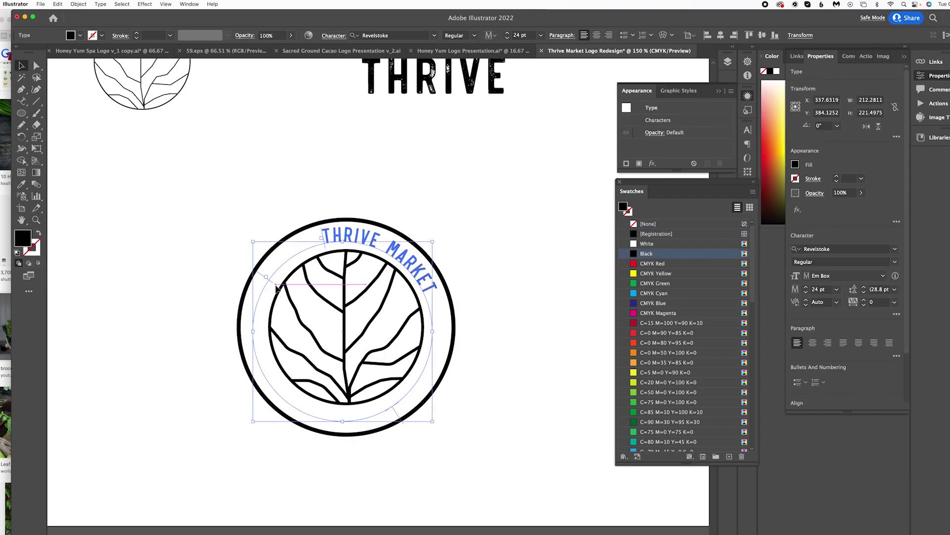
pyautogui.moveTo(277, 289); pyautogui.dragTo(285, 256)
pyautogui.click(895, 302)
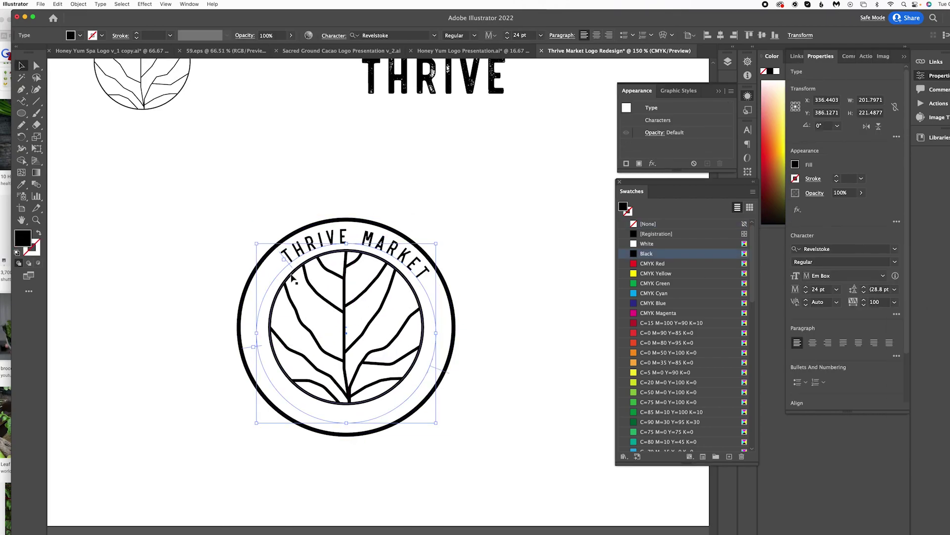
pyautogui.click(442, 198)
pyautogui.scroll(-3, 435, 208)
pyautogui.moveTo(421, 219); pyautogui.dragTo(420, 220)
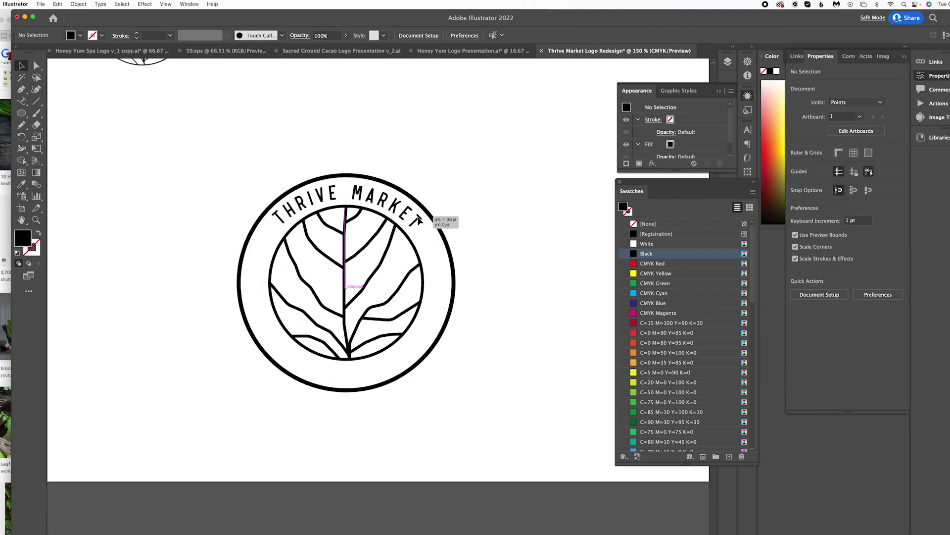
# Turn a copy of the path text into HEALTHY LIVING MADE EASY at 18 pt, running along the bottom inside of its circle
pyautogui.press('super+minus')
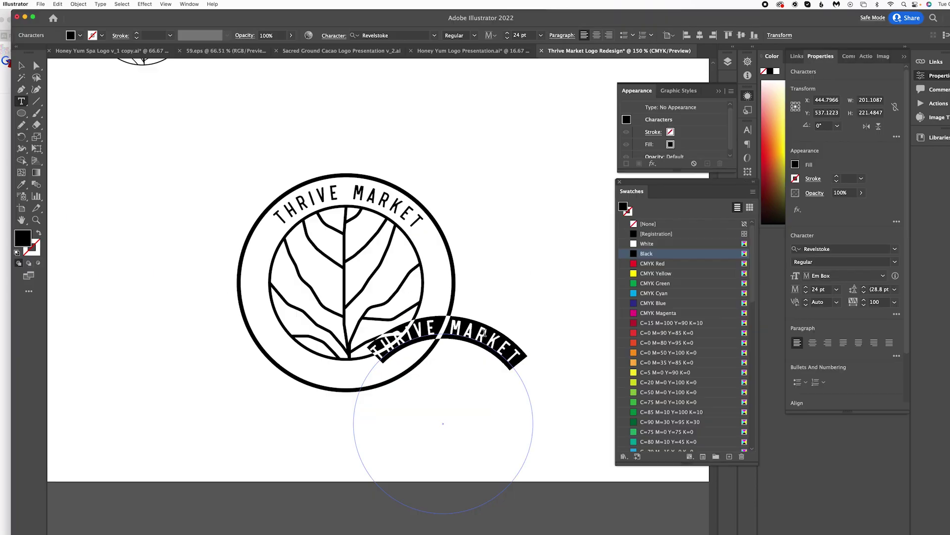
pyautogui.write('HEALTHY LIVING MADE EASY')
pyautogui.click(38, 67)
pyautogui.moveTo(451, 500); pyautogui.dragTo(525, 480)
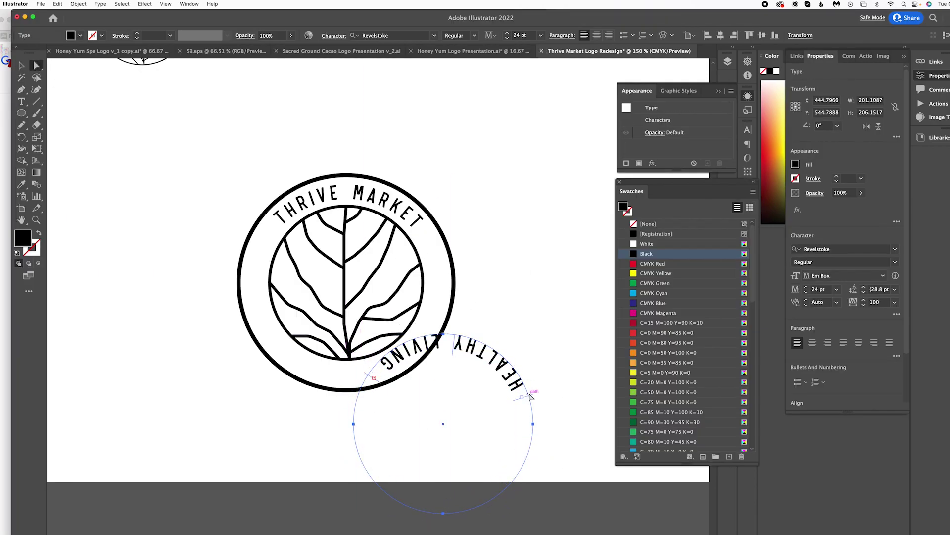
pyautogui.moveTo(360, 404); pyautogui.dragTo(360, 402)
pyautogui.click(836, 290)
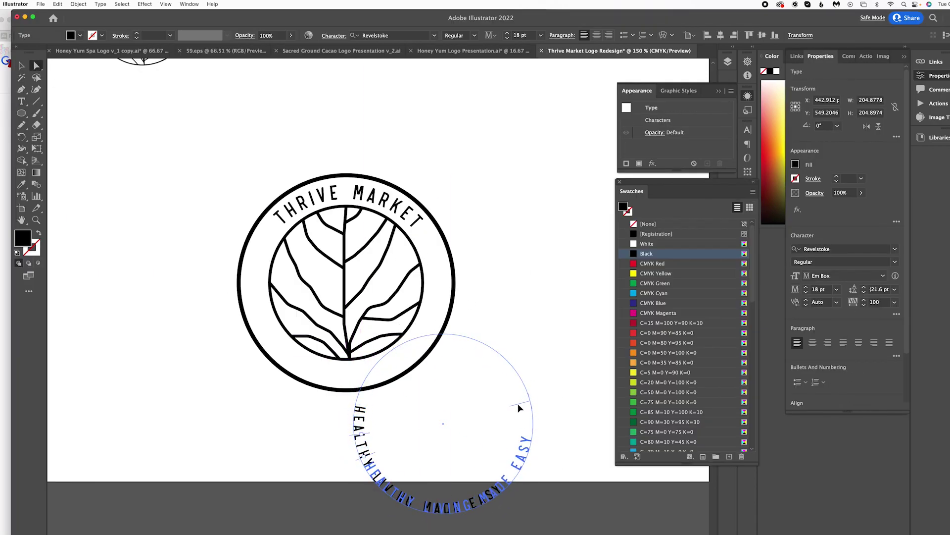
# Move the HEALTHY LIVING MADE EASY text into the ring's lower part and align it with the outer circle
pyautogui.moveTo(354, 446); pyautogui.dragTo(355, 442)
pyautogui.press('v')
pyautogui.click(555, 396)
pyautogui.moveTo(528, 449); pyautogui.dragTo(433, 309)
pyautogui.keyDown('shift'); pyautogui.click(452, 307); pyautogui.keyUp('shift')
pyautogui.click(410, 35)
pyautogui.click(505, 346)
pyautogui.moveTo(397, 367); pyautogui.dragTo(397, 365)
pyautogui.click(495, 356)
# Add a 2 pt circle about 206 pt in diameter, centred midway between the badge's inner and outer circles
pyautogui.scroll(-1, 494, 357)
pyautogui.scroll(3, 490, 347)
pyautogui.click(427, 311)
pyautogui.moveTo(426, 312); pyautogui.dragTo(506, 340)
pyautogui.moveTo(500, 453); pyautogui.dragTo(481, 434)
pyautogui.moveTo(478, 372)
pyautogui.mouseDown()
pyautogui.moveTo(404, 340)
pyautogui.moveTo(405, 294)
pyautogui.mouseUp()
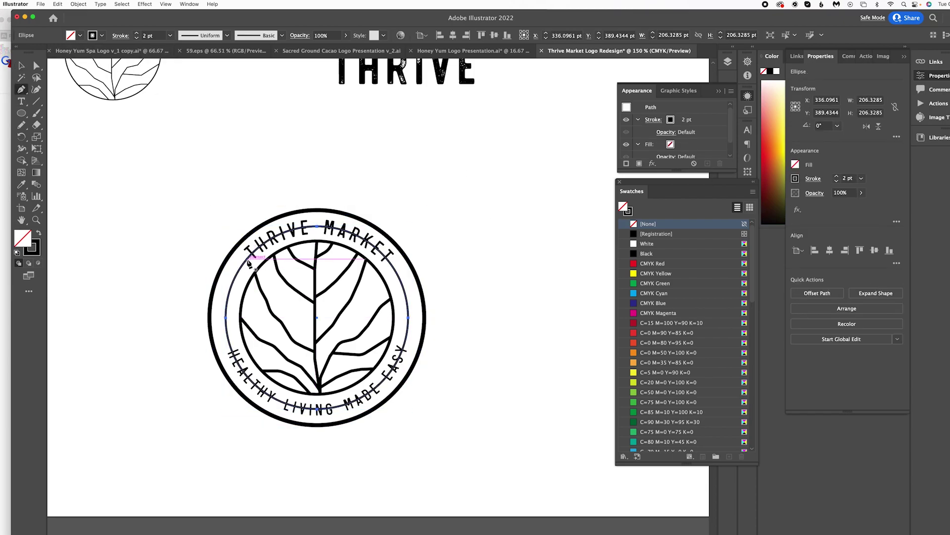
# Split the 2 pt middle circle just beyond both ends of the THRIVE MARKET text
pyautogui.press('super+equal')
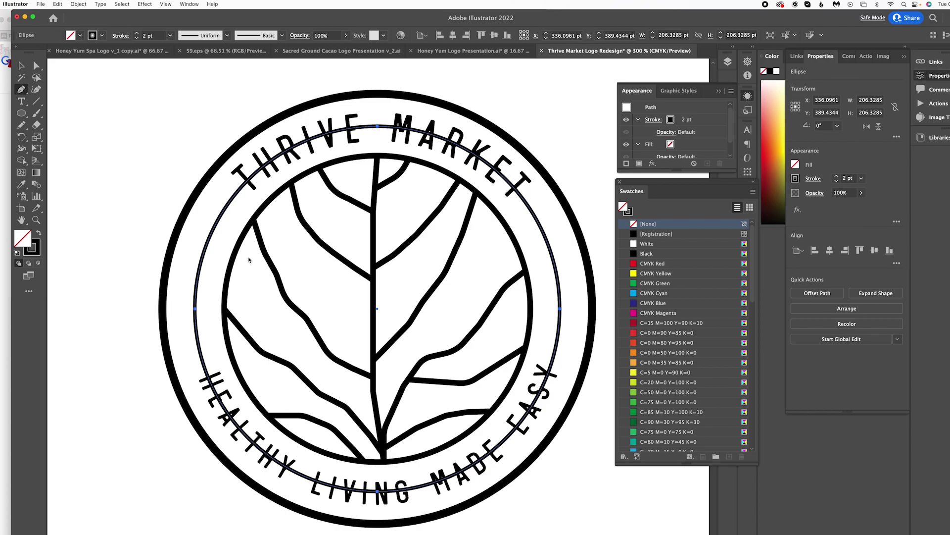
pyautogui.click(235, 199)
pyautogui.click(526, 202)
pyautogui.press('v')
pyautogui.click(378, 128)
pyautogui.click(539, 225)
pyautogui.click(198, 270)
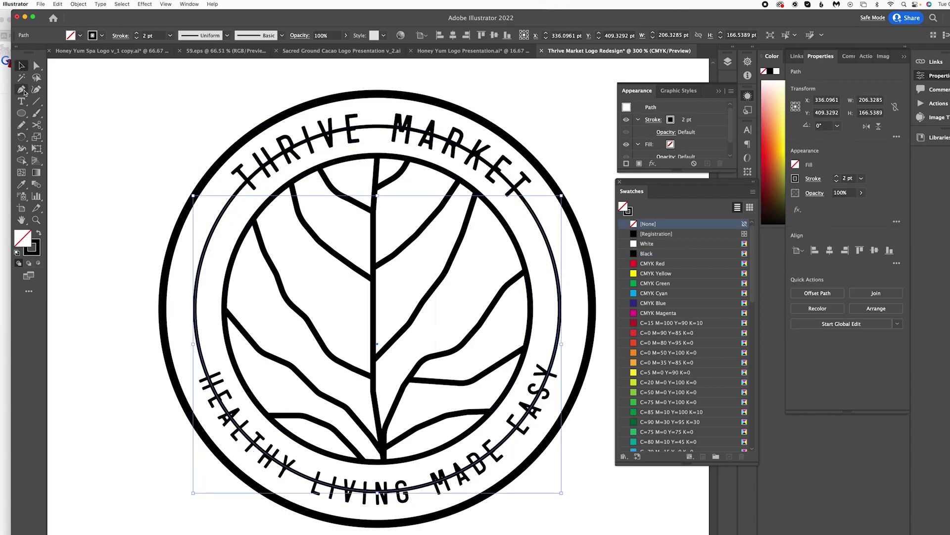
pyautogui.click(197, 339)
pyautogui.press('super+z')
# Cut the 2 pt middle circle with the Scissors tool just above both ends of the HEALTHY LIVING MADE EASY text
pyautogui.press('super+equal')
pyautogui.press('super+equal')
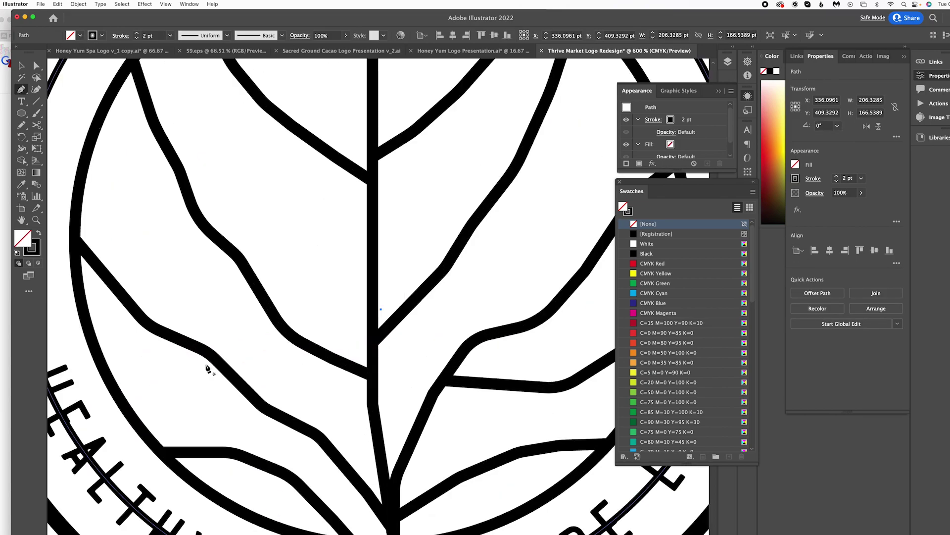
pyautogui.hscroll(-5, 206, 367)
pyautogui.click(144, 320)
pyautogui.hscroll(10, 469, 322)
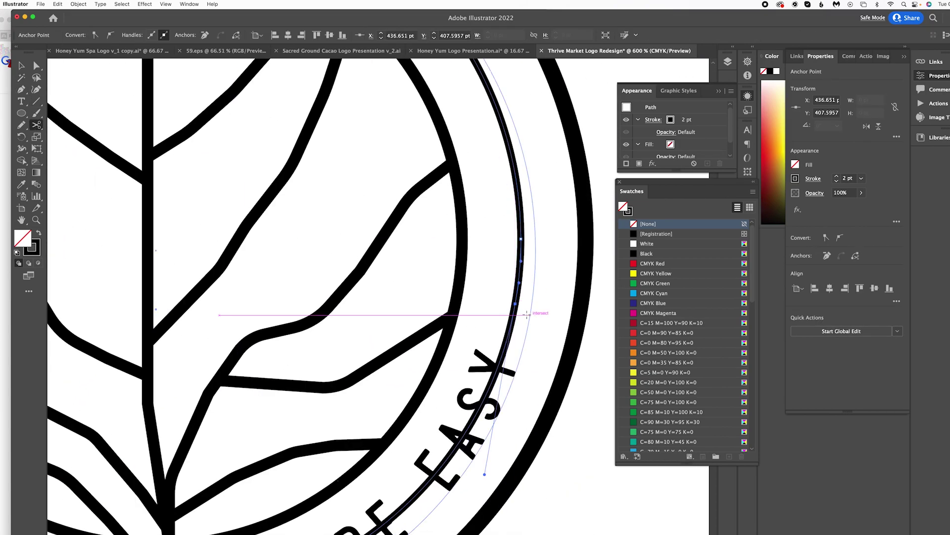
pyautogui.hscroll(-10, 446, 347)
pyautogui.click(334, 309)
# Delete the middle circle's arc segments that run through the badge's upper and lower text
pyautogui.press('v')
pyautogui.press('v')
pyautogui.press('super+minus')
pyautogui.press('super+minus')
pyautogui.press('super+minus')
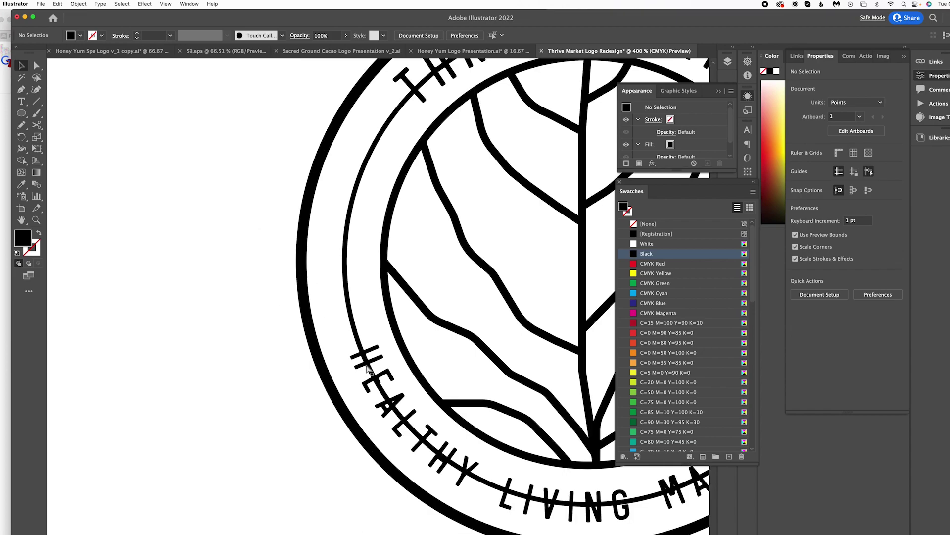
pyautogui.click(464, 171)
pyautogui.moveTo(464, 170)
pyautogui.mouseDown()
pyautogui.moveTo(247, 122)
pyautogui.moveTo(472, 181)
pyautogui.mouseUp()
pyautogui.click(343, 353)
pyautogui.press('Delete')
pyautogui.click(376, 187)
pyautogui.press('Delete')
# Align the badge's parts to one another by their horizontal and vertical centres
pyautogui.keyDown('shift'); pyautogui.click(475, 146); pyautogui.keyUp('shift')
pyautogui.click(830, 251)
pyautogui.click(489, 450)
pyautogui.keyDown('shift'); pyautogui.click(481, 427); pyautogui.keyUp('shift')
pyautogui.click(829, 250)
pyautogui.click(874, 250)
pyautogui.click(507, 393)
pyautogui.click(512, 453)
pyautogui.hscroll(5, 512, 453)
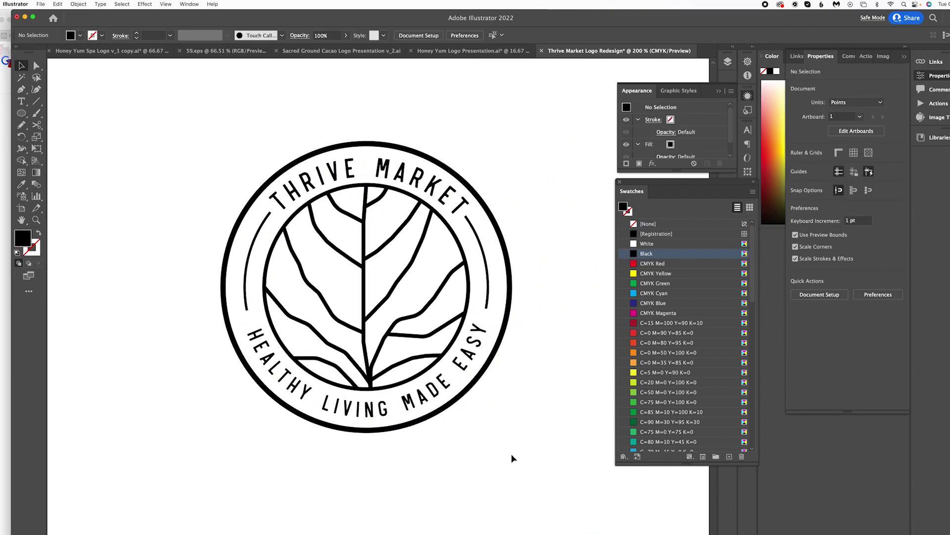
# Move the complete badge to the left side of the artboard
pyautogui.press('super+minus')
pyautogui.press('super+minus')
pyautogui.moveTo(457, 378); pyautogui.dragTo(309, 237)
pyautogui.moveTo(372, 297); pyautogui.dragTo(288, 306)
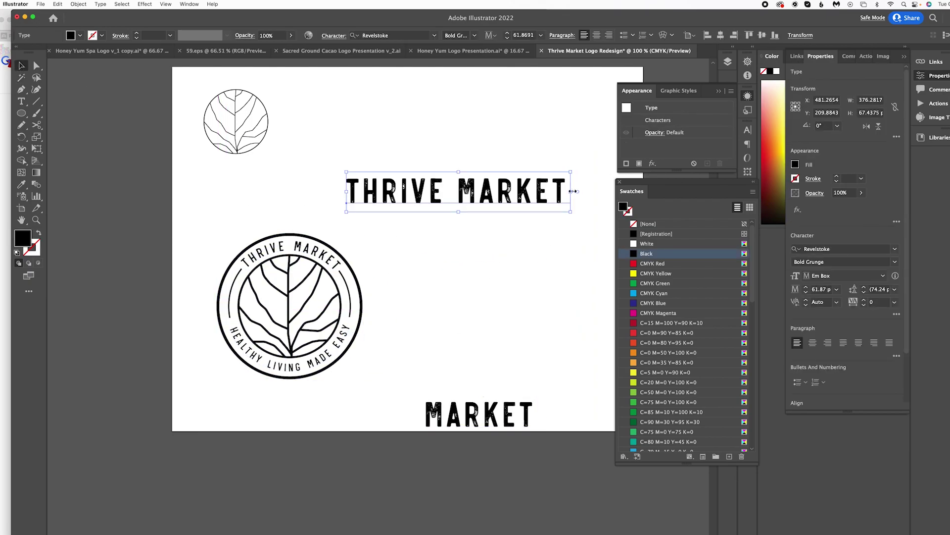
# Scale the THRIVE MARKET wordmark down to about 47.56 pt and apply a Flag warp to it
pyautogui.moveTo(573, 190); pyautogui.dragTo(554, 197)
pyautogui.click(145, 4)
pyautogui.moveTo(191, 184)
pyautogui.click(272, 204)
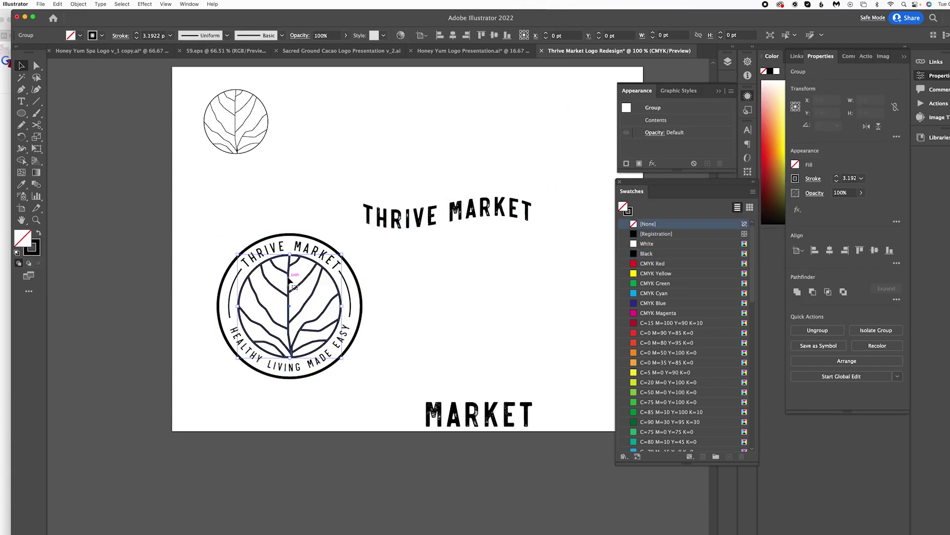
# Make a small copy of the thin emblem and place it below the THRIVE MARKET wordmark
pyautogui.moveTo(124, 247); pyautogui.dragTo(561, 260)
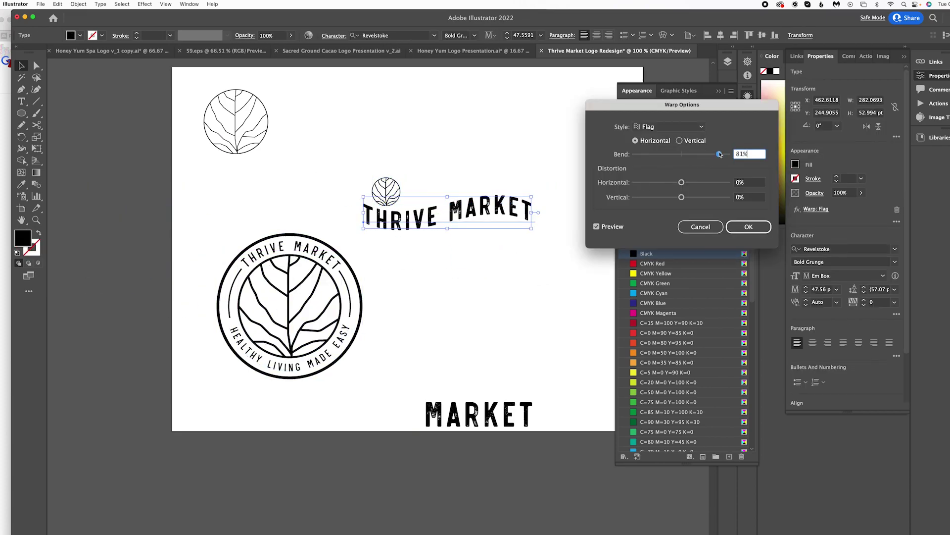
pyautogui.moveTo(438, 324); pyautogui.dragTo(441, 336)
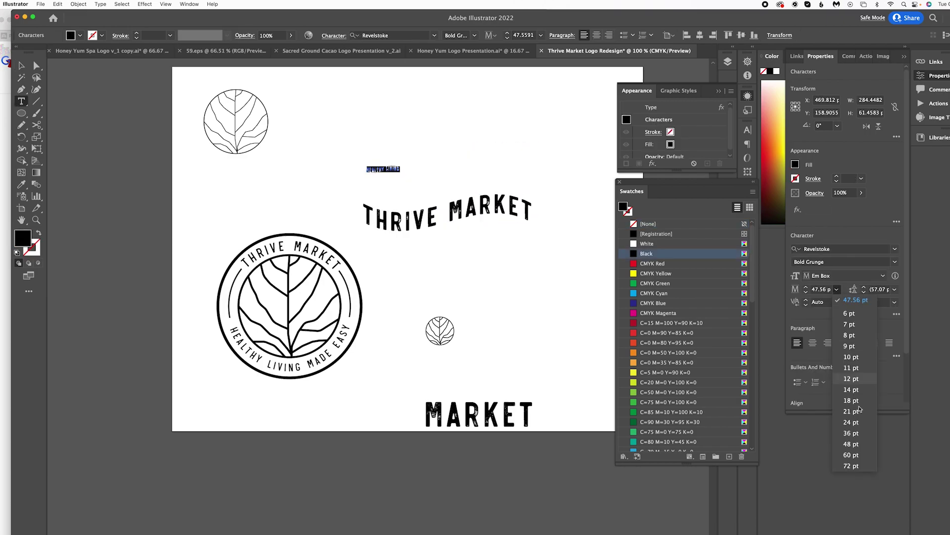
# Add the Flag-warped tagline "healthy living made easy" in Josefin Sans Regular 21 pt and place it beneath the wordmark
pyautogui.click(894, 248)
pyautogui.click(801, 341)
pyautogui.click(896, 313)
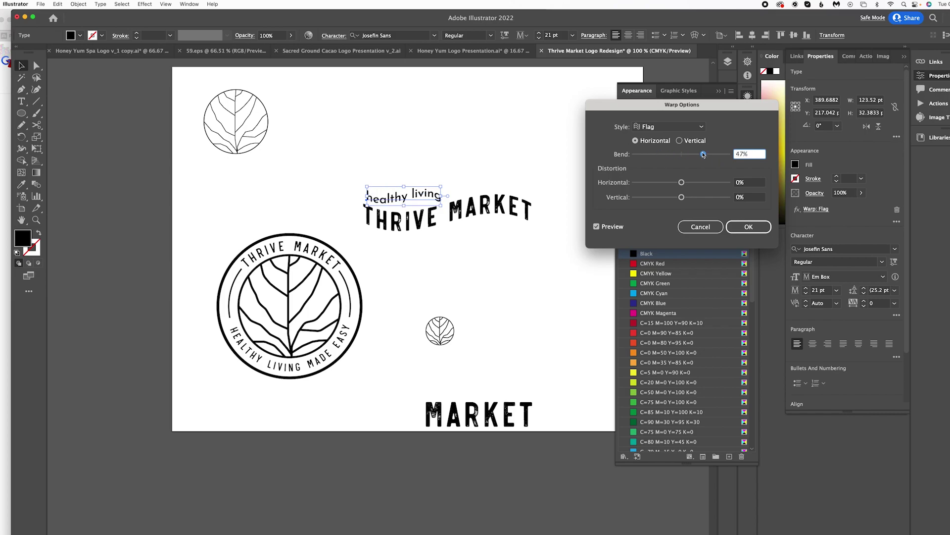
pyautogui.press('Return')
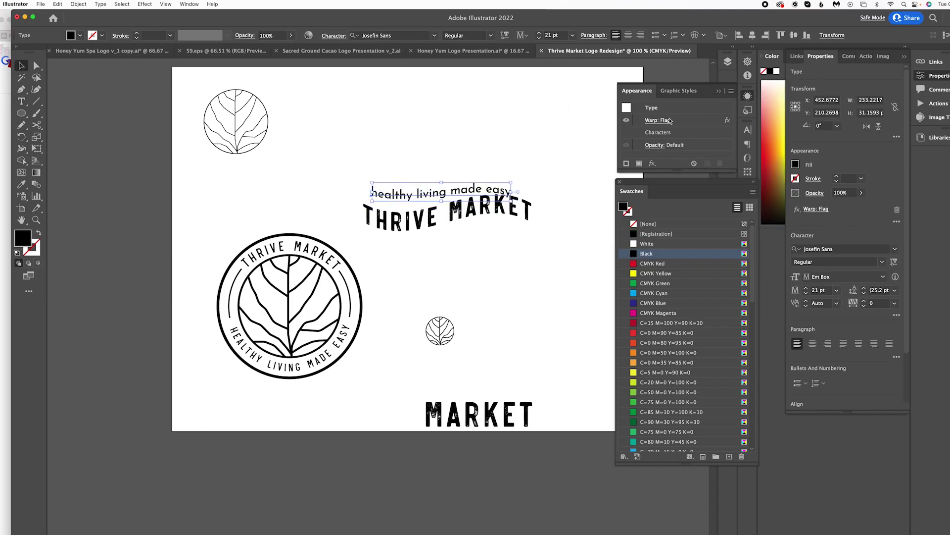
pyautogui.moveTo(492, 185); pyautogui.dragTo(500, 182)
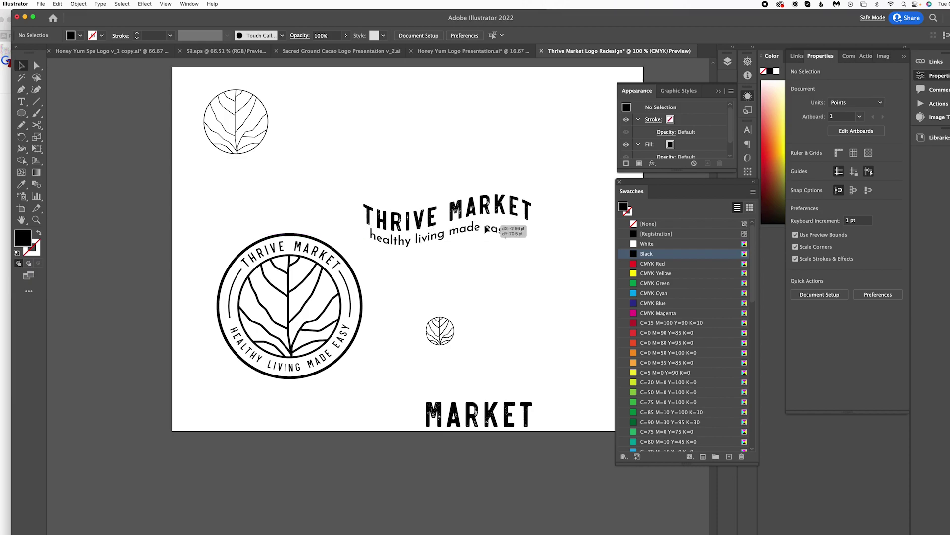
# Move the tagline to the artboard's upper left, raise the Flag-warped wordmark, and place the small emblem above it
pyautogui.moveTo(485, 228); pyautogui.dragTo(362, 111)
pyautogui.moveTo(473, 208); pyautogui.dragTo(470, 181)
pyautogui.click(469, 258)
pyautogui.moveTo(442, 325); pyautogui.dragTo(438, 152)
pyautogui.click(474, 273)
# Duplicate the THRIVE MARKET wordmark below the original and replace the copy's Flag warp with an Arc warp
pyautogui.click(481, 183)
pyautogui.click(515, 238)
pyautogui.moveTo(516, 238); pyautogui.dragTo(520, 248)
pyautogui.click(693, 121)
pyautogui.click(720, 164)
pyautogui.click(145, 4)
pyautogui.moveTo(169, 129)
pyautogui.click(277, 150)
pyautogui.click(681, 127)
pyautogui.click(682, 141)
pyautogui.press('Return')
# Place an enlarged copy of the small emblem centred beneath the arced wordmark and increase the wordmark's bend
pyautogui.moveTo(440, 165); pyautogui.dragTo(490, 299)
pyautogui.click(520, 250)
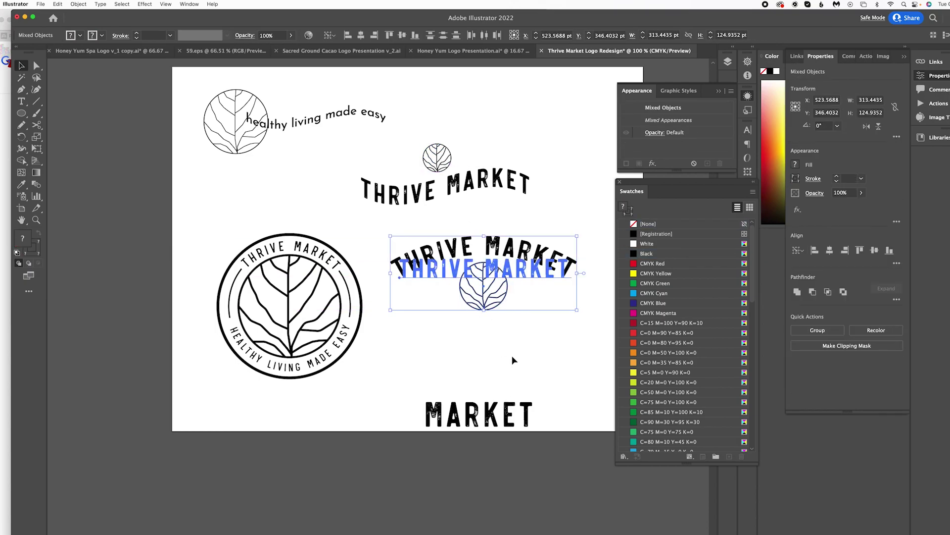
pyautogui.press('super+equal')
pyautogui.click(658, 122)
pyautogui.moveTo(681, 171); pyautogui.dragTo(693, 171)
pyautogui.press('Return')
# Position the emblem under the arced wordmark and place the tagline "healthy living made easy" beneath the emblem
pyautogui.click(513, 279)
pyautogui.moveTo(435, 277); pyautogui.dragTo(431, 314)
pyautogui.click(495, 317)
pyautogui.click(426, 277)
pyautogui.scroll(2, 410, 213)
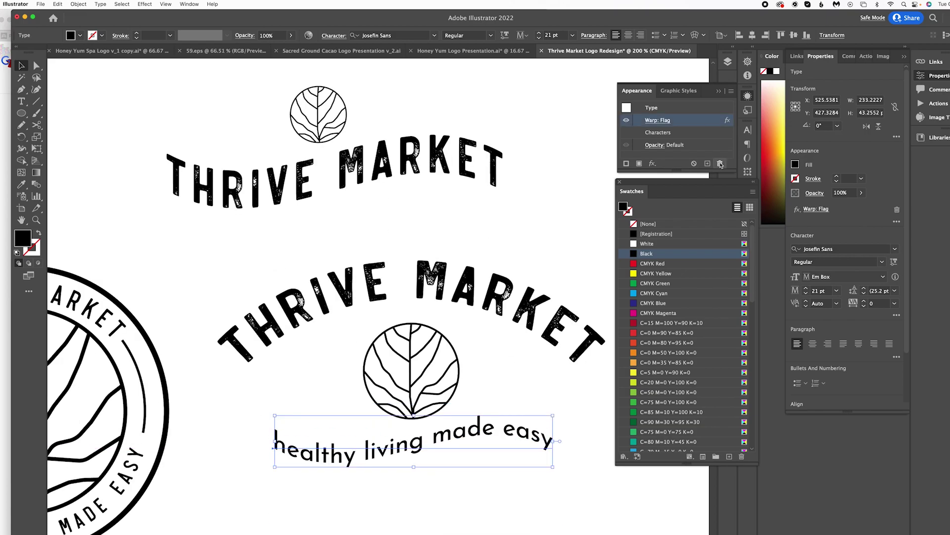
# Select the circular leaf emblem together with the tagline beneath it
pyautogui.keyDown('shift'); pyautogui.click(412, 324); pyautogui.keyUp('shift')
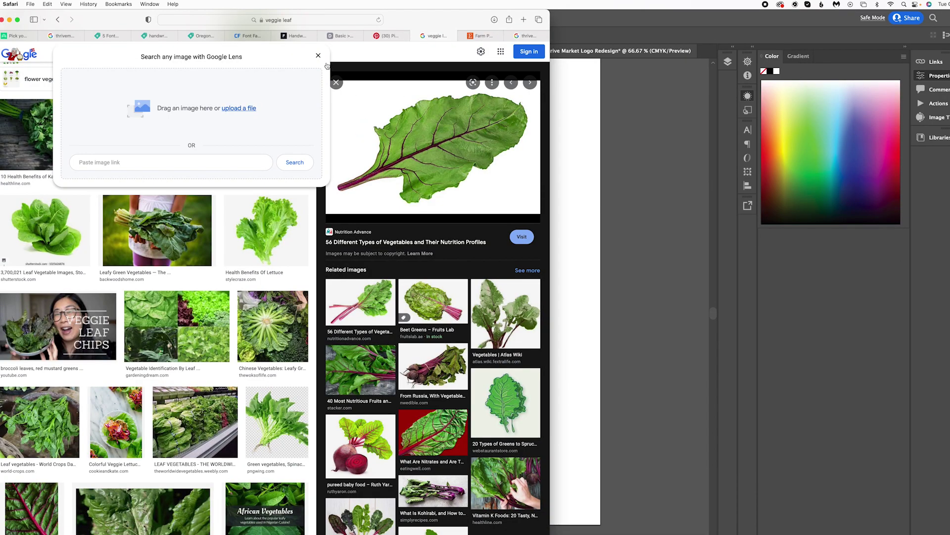
# Compare the THRIVE previews of the Oregon and Woodland fonts on Creative Market, ending on the Oregon font page
pyautogui.click(142, 56)
pyautogui.click(203, 36)
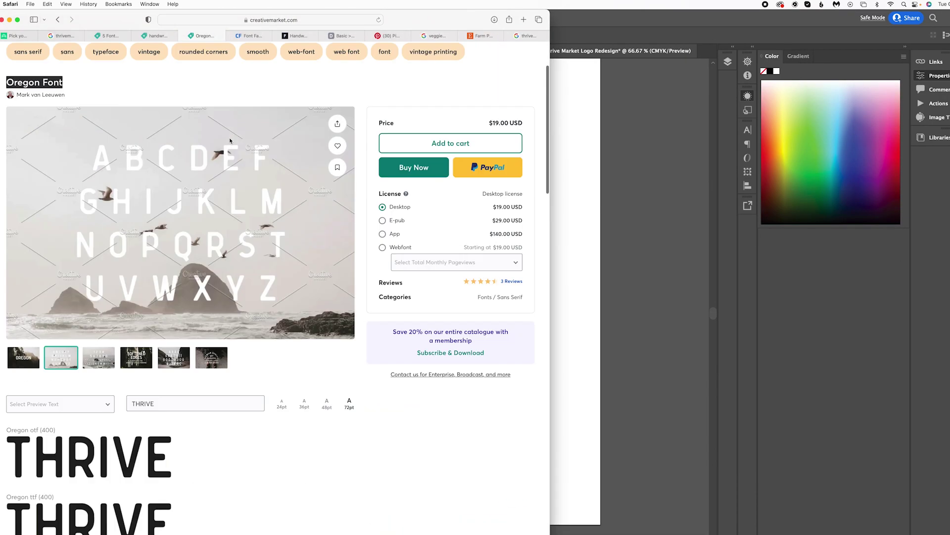
pyautogui.scroll(-5, 229, 141)
pyautogui.scroll(1, 229, 142)
pyautogui.scroll(-3, 305, 291)
pyautogui.click(450, 470)
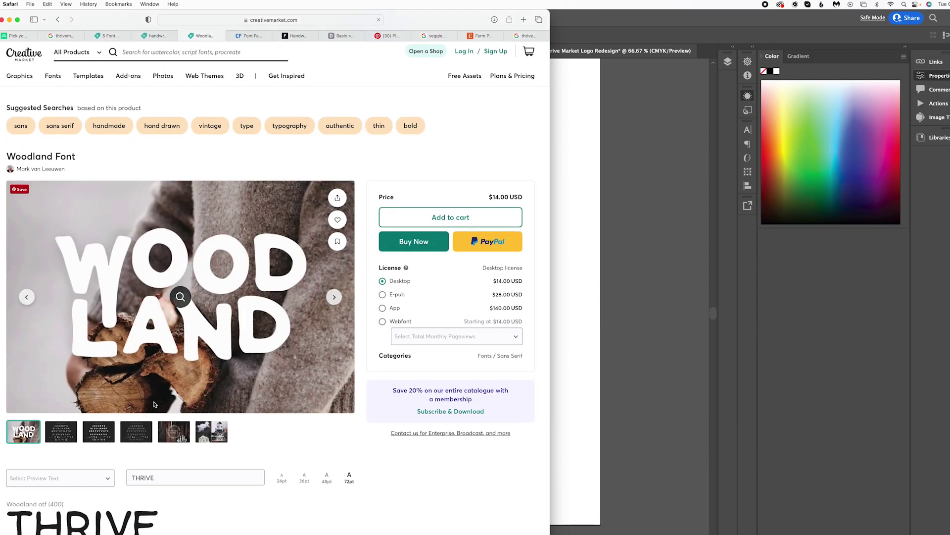
pyautogui.scroll(-4, 451, 471)
pyautogui.click(57, 20)
pyautogui.scroll(5, 277, 267)
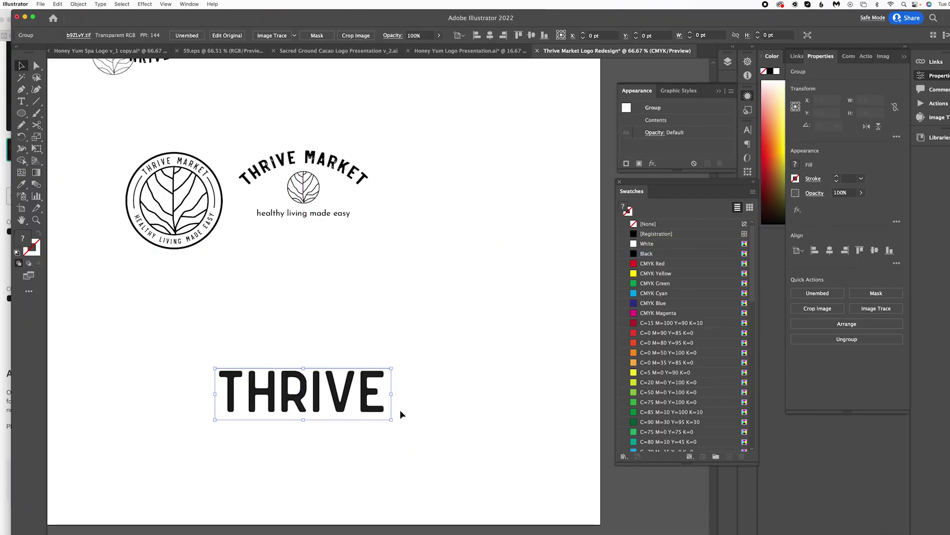
# Trace the THRIVE image with the Black and White Logo preset, fine-tune the trace, and expand it into vector paths
pyautogui.click(294, 36)
pyautogui.click(333, 135)
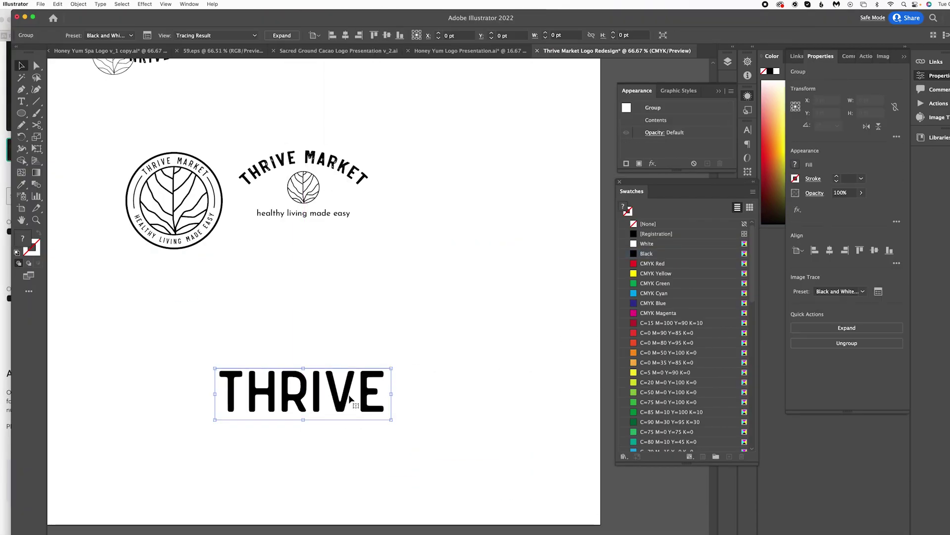
pyautogui.click(933, 117)
pyautogui.moveTo(845, 144); pyautogui.dragTo(859, 144)
pyautogui.click(932, 76)
pyautogui.click(282, 36)
# Ungroup the traced THRIVE lettering so that each letter can be selected separately
pyautogui.rightClick(275, 396)
pyautogui.click(287, 492)
pyautogui.click(303, 415)
pyautogui.rightClick(228, 398)
pyautogui.click(238, 491)
pyautogui.click(329, 448)
pyautogui.press('super+equal')
pyautogui.press('super+equal')
pyautogui.click(490, 381)
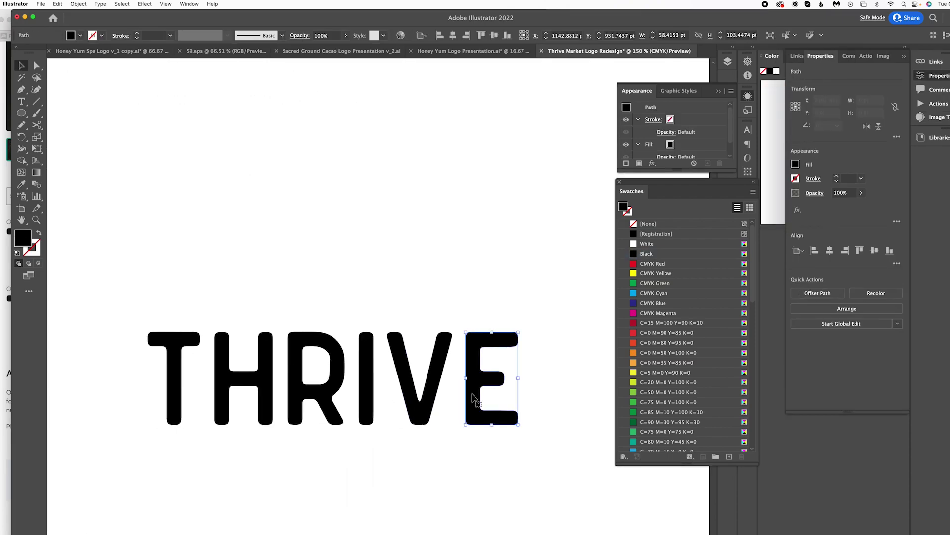
# Replace the T's stem with a lower-reaching copy of the I placed beneath the crossbar
pyautogui.click(21, 65)
pyautogui.click(247, 222)
pyautogui.scroll(-4, 361, 295)
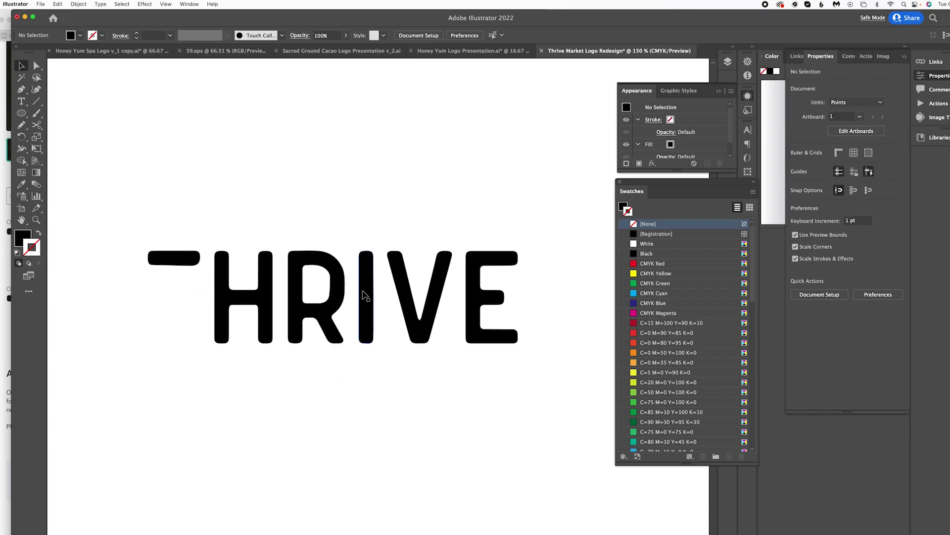
pyautogui.moveTo(366, 300); pyautogui.dragTo(171, 328)
pyautogui.moveTo(171, 332); pyautogui.dragTo(170, 316)
# Nest the H close to the T's stem, tucked just below the right end of the T's crossbar
pyautogui.moveTo(246, 292); pyautogui.dragTo(210, 316)
pyautogui.click(243, 331)
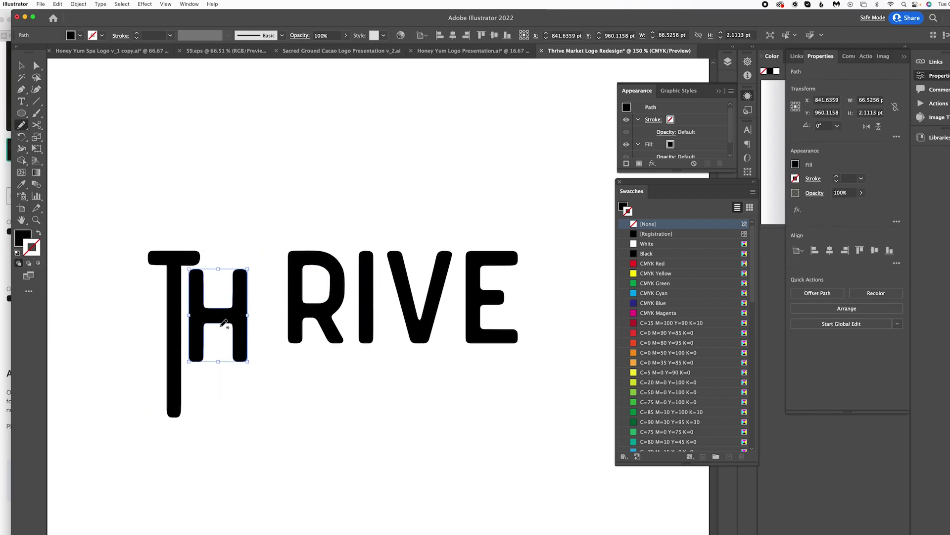
pyautogui.click(22, 65)
pyautogui.click(269, 165)
pyautogui.press('super+equal')
pyautogui.press('super+equal')
pyautogui.moveTo(255, 248); pyautogui.dragTo(252, 357)
# Move the R closer to the H and raise the I so the letters sit at staggered heights
pyautogui.moveTo(359, 294); pyautogui.dragTo(377, 282)
pyautogui.press('super+minus')
pyautogui.press('super+minus')
pyautogui.moveTo(307, 327); pyautogui.dragTo(315, 295)
pyautogui.moveTo(261, 348); pyautogui.dragTo(263, 295)
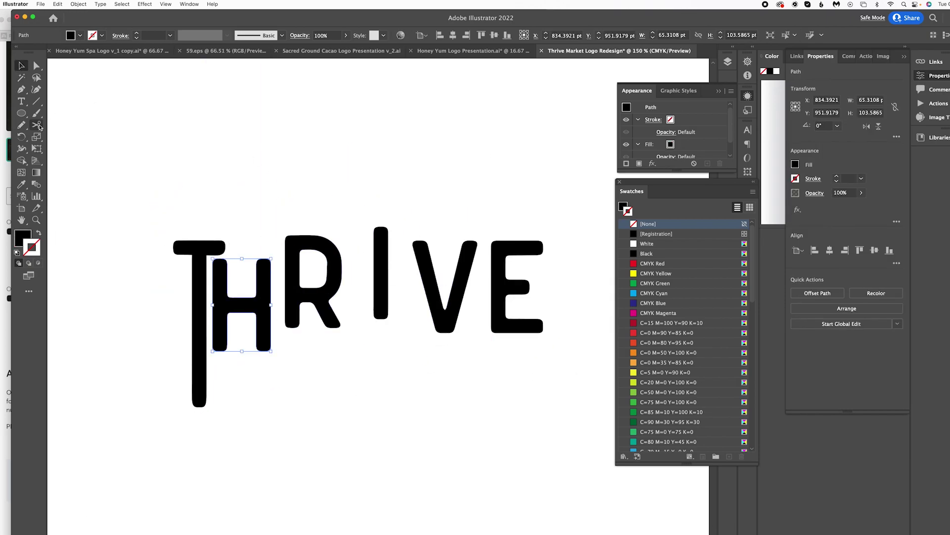
# Try to cut the H apart at its crossbar to separate the lower legs
pyautogui.click(85, 137)
pyautogui.click(253, 312)
pyautogui.press('v')
pyautogui.press('super+equal')
pyautogui.press('super+equal')
pyautogui.press('super+equal')
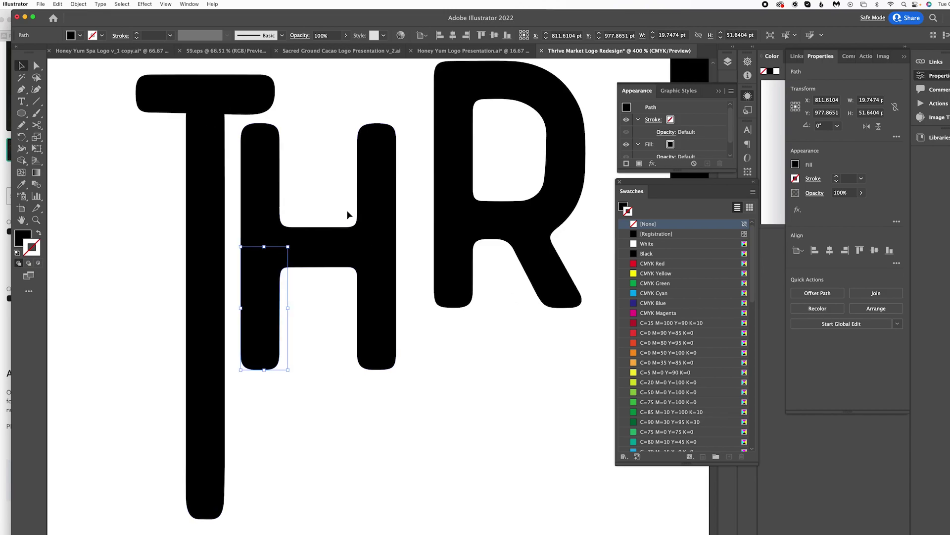
pyautogui.moveTo(241, 266); pyautogui.dragTo(406, 267)
pyautogui.moveTo(346, 267); pyautogui.dragTo(397, 267)
pyautogui.press('v')
pyautogui.press('super+minus')
pyautogui.press('super+minus')
pyautogui.press('super+minus')
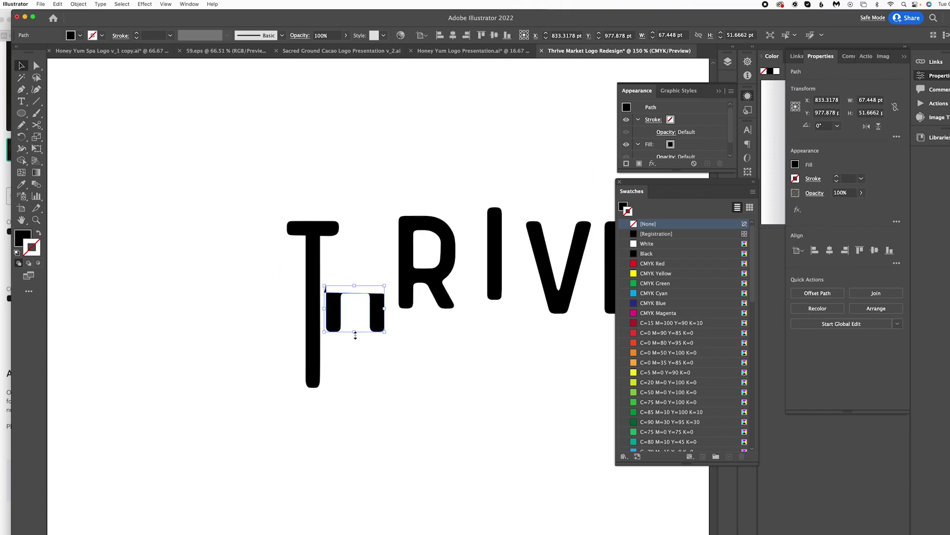
# Try to reposition the cut parts of the H and undo the changes
pyautogui.moveTo(21, 101); pyautogui.dragTo(74, 178)
pyautogui.moveTo(372, 289); pyautogui.dragTo(372, 345)
pyautogui.moveTo(356, 296); pyautogui.dragTo(354, 244)
pyautogui.press('super+z')
pyautogui.press('super+z')
pyautogui.press('super+z')
# Cut the H below its crossbar with the Scissors tool and stretch its legs down to the base of the T
pyautogui.click(36, 125)
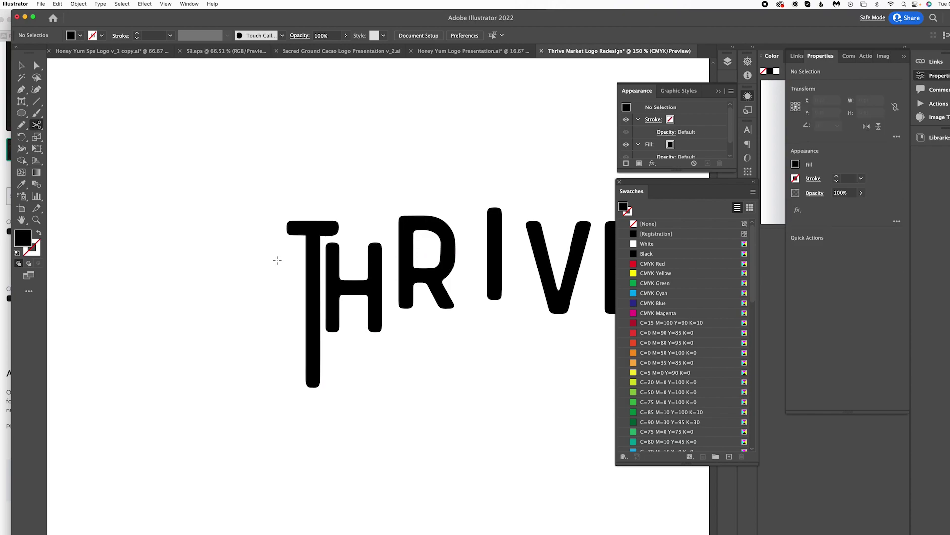
pyautogui.click(365, 294)
pyautogui.click(354, 320)
pyautogui.moveTo(354, 332); pyautogui.dragTo(356, 335)
pyautogui.moveTo(355, 387); pyautogui.dragTo(355, 389)
pyautogui.click(355, 285)
pyautogui.moveTo(355, 295); pyautogui.dragTo(354, 305)
# Fit the R tightly against the H and lengthen its stem downward with a copy of the I
pyautogui.hscroll(5, 357, 297)
pyautogui.moveTo(362, 276); pyautogui.dragTo(350, 304)
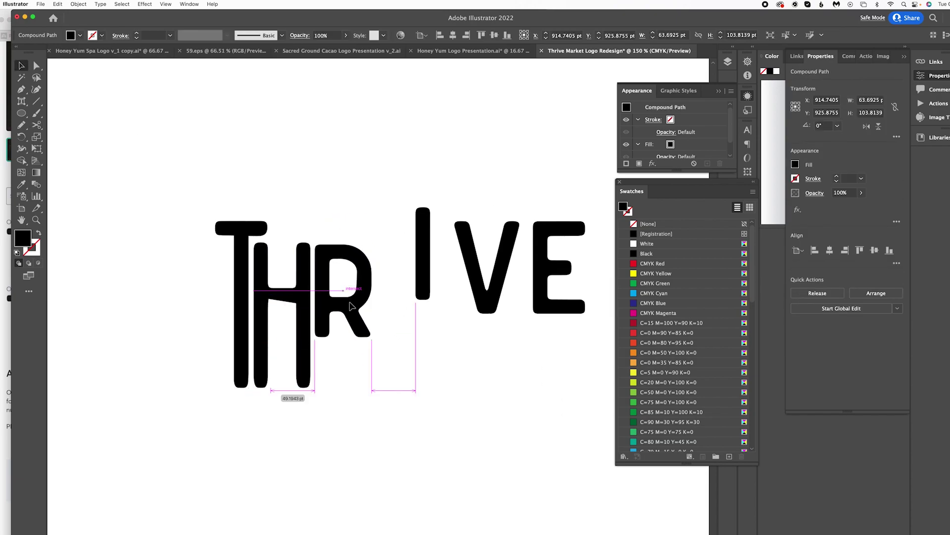
pyautogui.moveTo(321, 383); pyautogui.dragTo(321, 383)
pyautogui.moveTo(321, 384); pyautogui.dragTo(407, 322)
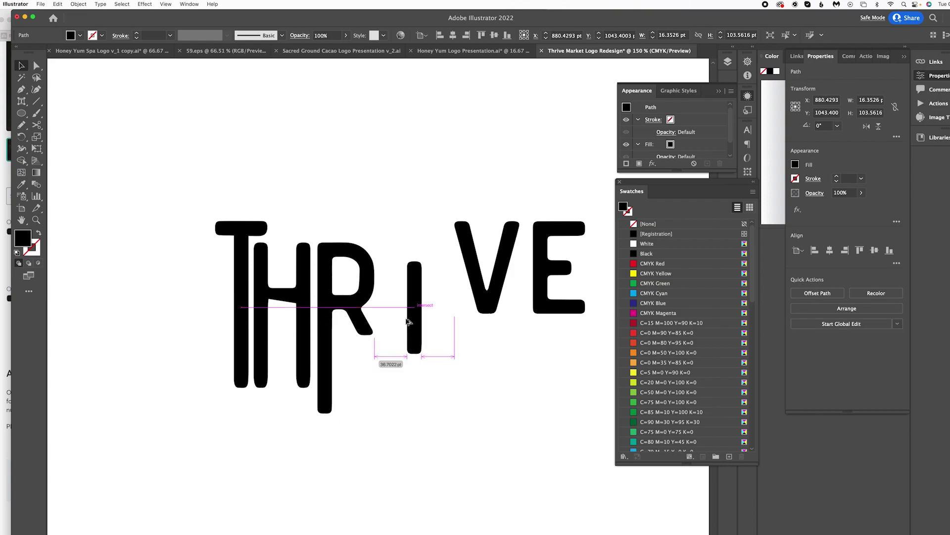
# Cluster the remaining letters beside the R, with the I under its leg and the E stacked above the V
pyautogui.moveTo(466, 306); pyautogui.dragTo(391, 381)
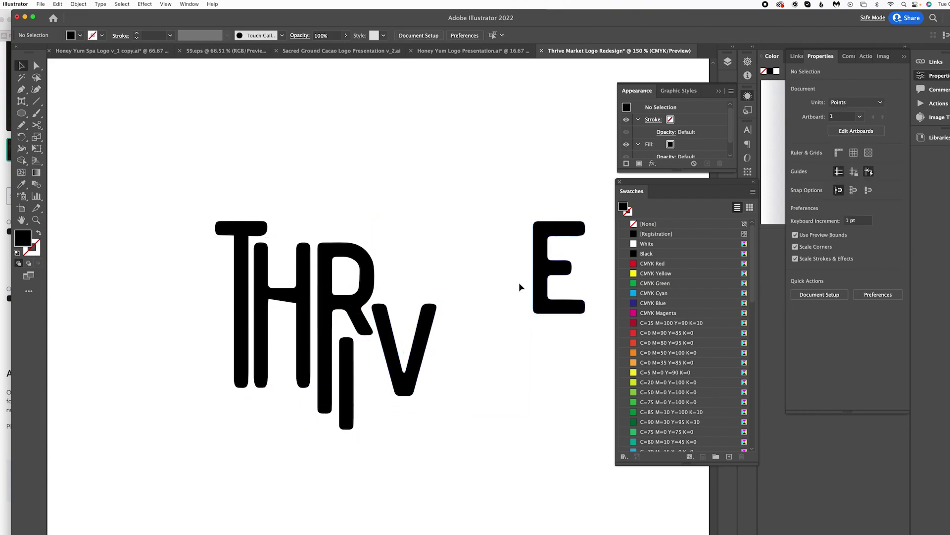
pyautogui.moveTo(535, 282); pyautogui.dragTo(398, 290)
pyautogui.moveTo(353, 404); pyautogui.dragTo(354, 404)
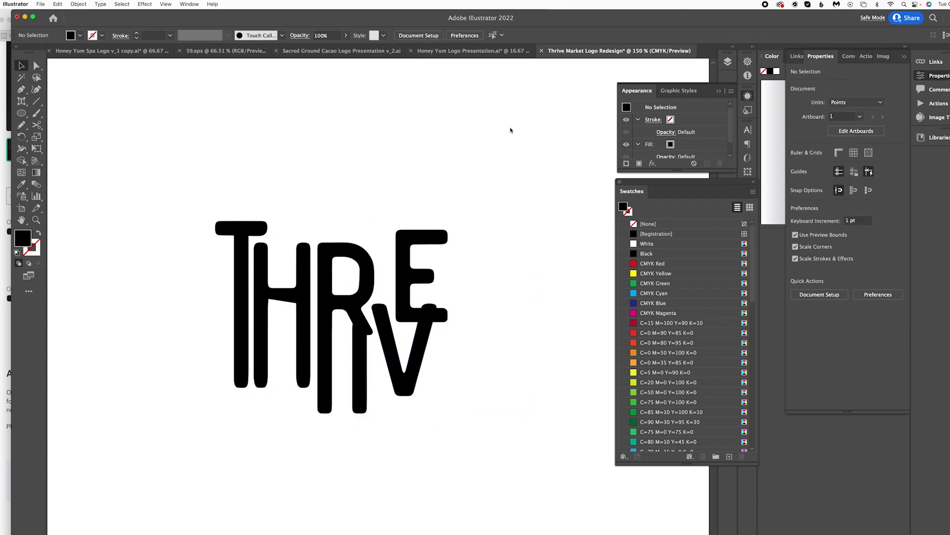
# Cut the diagonal leg off the R and move the piece away from the lettering
pyautogui.press('super+equal')
pyautogui.press('super+equal')
pyautogui.click(314, 313)
pyautogui.click(346, 310)
pyautogui.doubleClick(359, 342)
pyautogui.moveTo(358, 342); pyautogui.dragTo(591, 441)
pyautogui.click(342, 436)
# Align the R's stem, the I and the V with the base of the TH, and stack the E above the V
pyautogui.press('super+minus')
pyautogui.press('super+minus')
pyautogui.click(216, 474)
pyautogui.click(325, 409)
pyautogui.moveTo(402, 282); pyautogui.dragTo(496, 253)
pyautogui.moveTo(412, 361); pyautogui.dragTo(403, 341)
pyautogui.moveTo(498, 286); pyautogui.dragTo(389, 298)
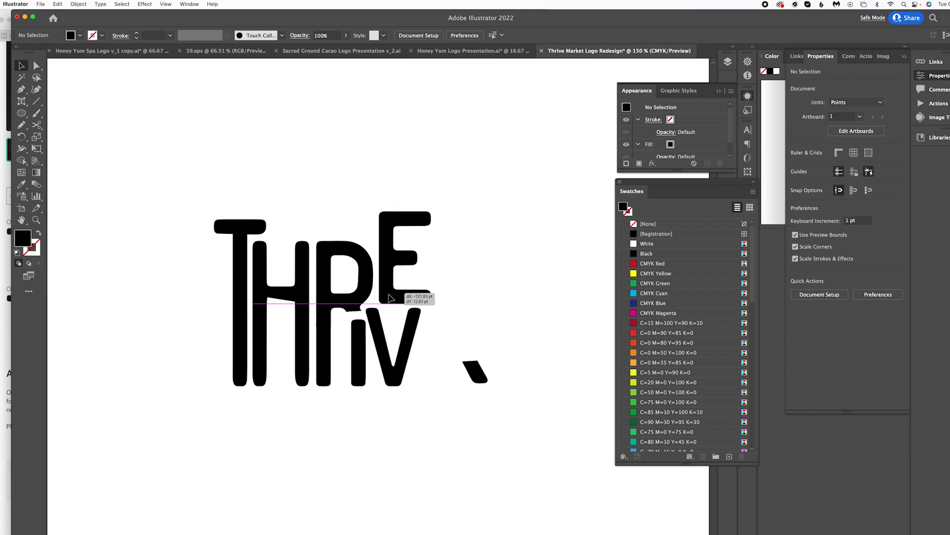
# Move the detached diagonal leg back onto the R
pyautogui.press('super+plus')
pyautogui.press('super+plus')
pyautogui.click(562, 425)
pyautogui.rightClick(577, 392)
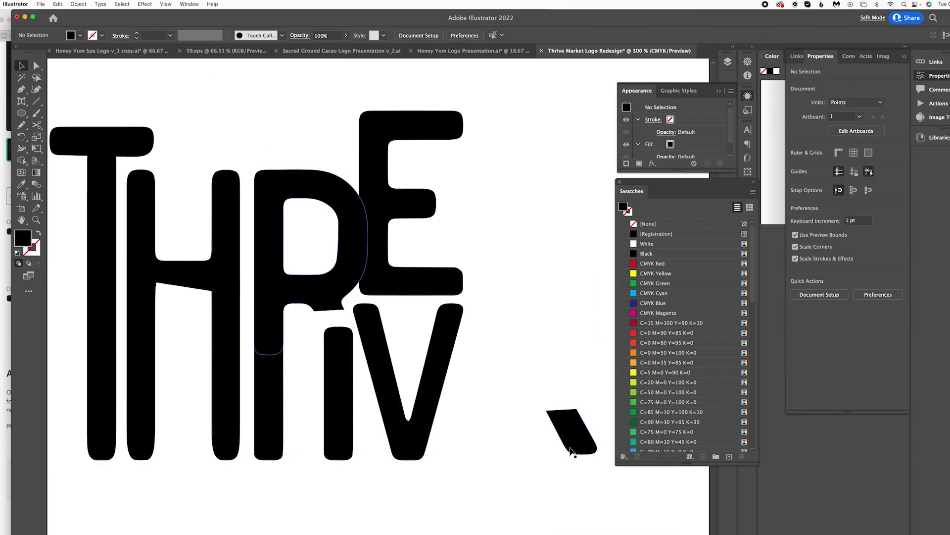
pyautogui.click(594, 482)
pyautogui.moveTo(571, 435); pyautogui.dragTo(340, 335)
# Move the E out of the way and place the I upright beside the R's bowl
pyautogui.doubleClick(538, 392)
pyautogui.moveTo(333, 417); pyautogui.dragTo(504, 275)
pyautogui.moveTo(376, 238); pyautogui.dragTo(528, 465)
pyautogui.moveTo(500, 290); pyautogui.dragTo(381, 248)
pyautogui.moveTo(396, 181); pyautogui.dragTo(396, 166)
# Place the V beneath the I beside the R's leg, and set the E next to the I above the V
pyautogui.moveTo(379, 332); pyautogui.dragTo(394, 306)
pyautogui.moveTo(565, 431); pyautogui.dragTo(476, 178)
pyautogui.press('super+minus')
pyautogui.click(571, 319)
pyautogui.press('super+equal')
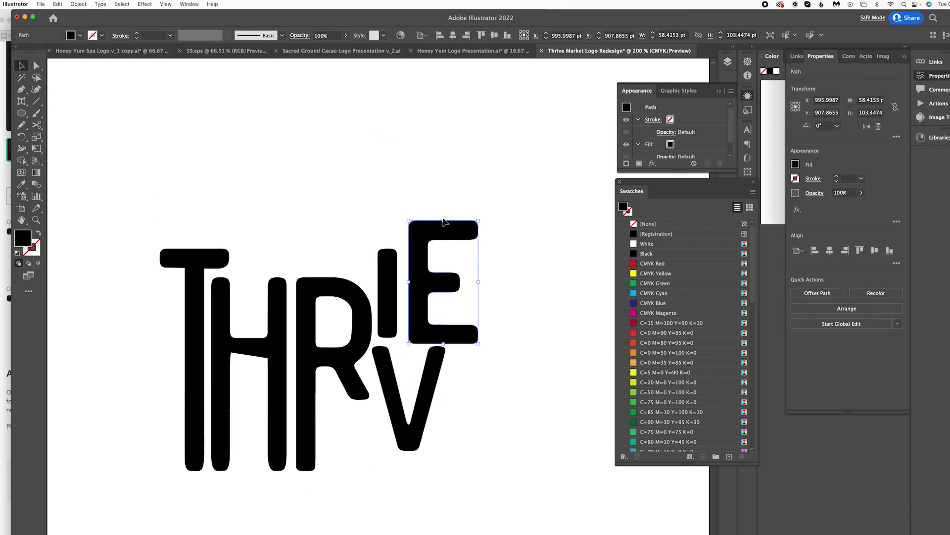
# Scale the E down to match the I's height and enlarge the V to fill the space beneath them
pyautogui.moveTo(441, 219); pyautogui.dragTo(456, 265)
pyautogui.click(444, 376)
pyautogui.moveTo(459, 398)
pyautogui.mouseDown()
pyautogui.moveTo(474, 398)
pyautogui.moveTo(449, 406)
pyautogui.mouseUp()
pyautogui.click(490, 244)
pyautogui.click(550, 283)
pyautogui.press('super+minus')
pyautogui.press('super+minus')
pyautogui.press('super+minus')
# Bring the circular leaf emblem into the lettering and scale it to fit the gap below the R's leg
pyautogui.click(394, 106)
pyautogui.moveTo(394, 105); pyautogui.dragTo(396, 399)
pyautogui.moveTo(411, 415); pyautogui.dragTo(399, 402)
pyautogui.moveTo(390, 392); pyautogui.dragTo(373, 382)
pyautogui.press('super+equal')
pyautogui.press('super+equal')
pyautogui.click(547, 175)
pyautogui.click(371, 404)
pyautogui.click(536, 151)
pyautogui.press('super+minus')
pyautogui.press('super+minus')
pyautogui.press('super+minus')
pyautogui.moveTo(436, 272); pyautogui.dragTo(317, 342)
pyautogui.click(469, 344)
# Extend the H's right leg upward toward the top of the T using a copy of the I
pyautogui.click(375, 309)
pyautogui.press('super+equal')
pyautogui.press('super+equal')
pyautogui.press('super+equal')
pyautogui.press('super+equal')
pyautogui.click(320, 281)
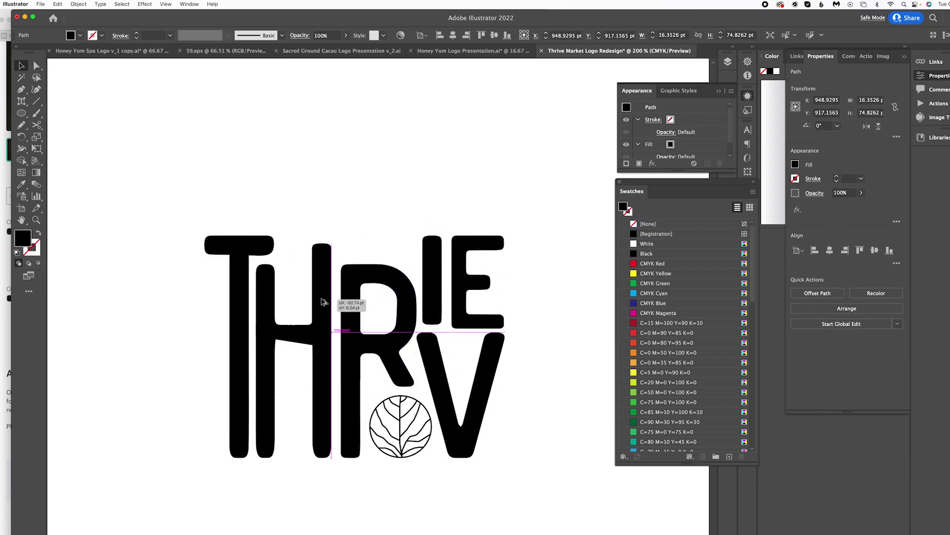
pyautogui.moveTo(320, 254); pyautogui.dragTo(328, 336)
pyautogui.press('super+minus')
pyautogui.press('super+minus')
pyautogui.press('super+minus')
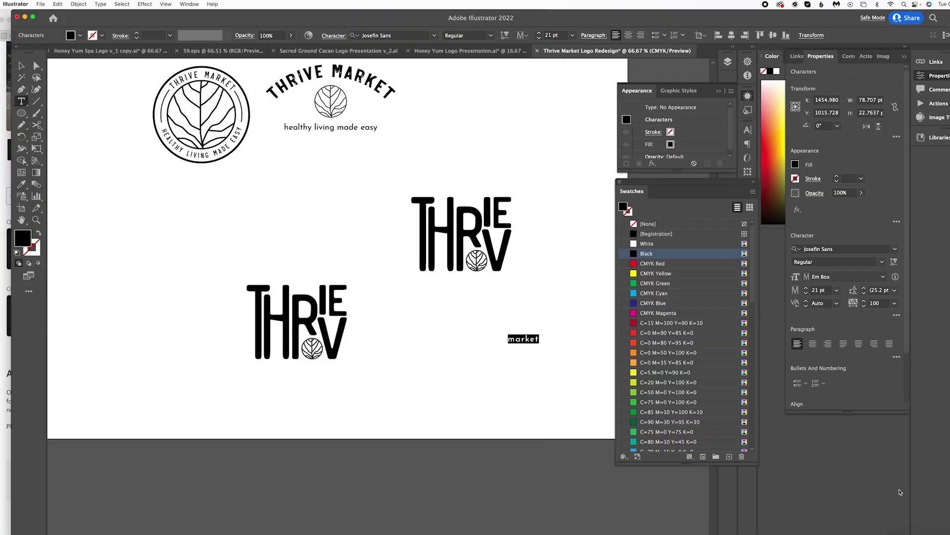
# Paste the MARKET font preview below the THRIVE lettering and trace it with the Black and White Logo preset
pyautogui.press('super+v')
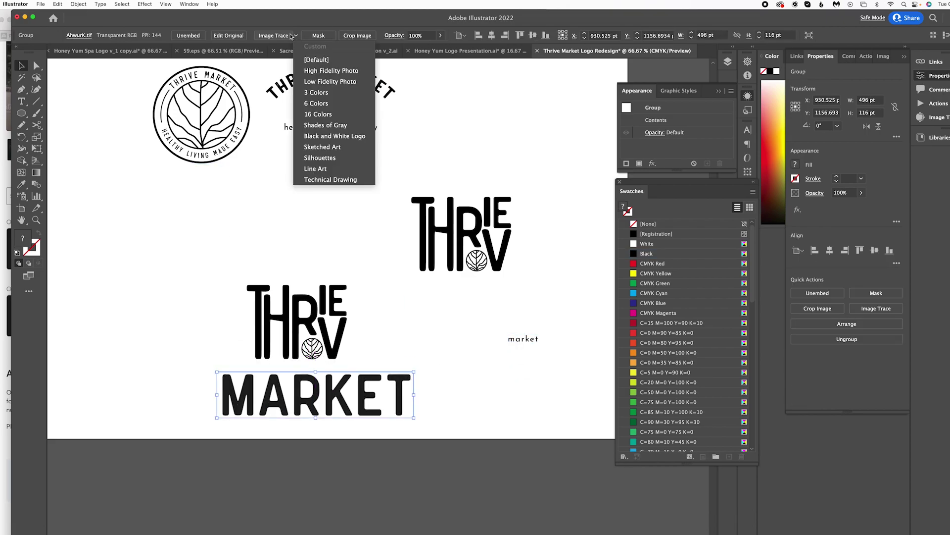
pyautogui.click(328, 133)
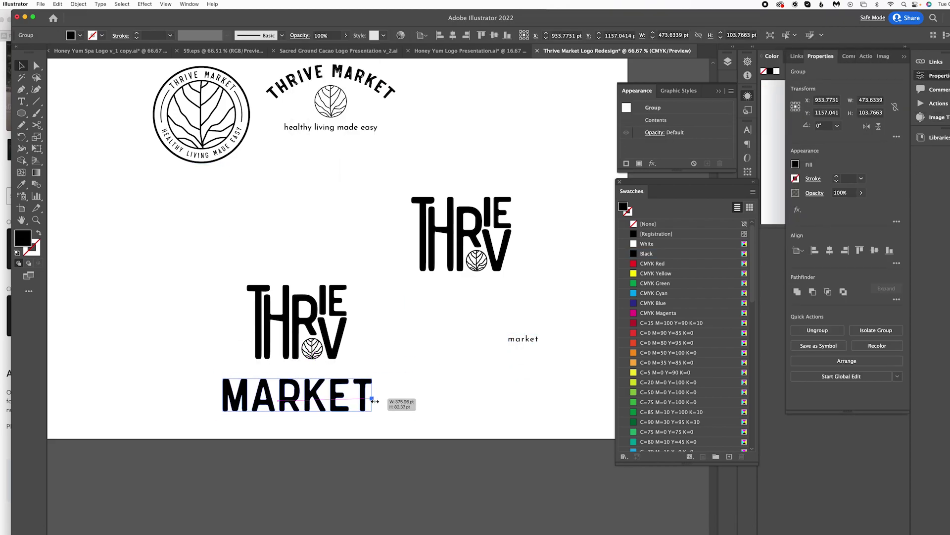
# Scale the traced MARKET to the width of the upper THRIVE copy and position it directly beneath that lettering
pyautogui.moveTo(371, 395)
pyautogui.mouseDown()
pyautogui.moveTo(472, 283)
pyautogui.moveTo(536, 296)
pyautogui.moveTo(513, 285)
pyautogui.mouseUp()
pyautogui.press('Down')
pyautogui.press('Down')
pyautogui.press('Down')
pyautogui.press('Down')
pyautogui.click(555, 303)
# Delete the small lowercase "market" text
pyautogui.hscroll(3, 525, 332)
pyautogui.click(461, 338)
pyautogui.press('Delete')
# Draw a circle about 117 pt across around the IE of the lower THRIVE and set MARKET along it at 36 pt
pyautogui.hscroll(-2, 455, 333)
pyautogui.scroll(-1, 455, 332)
pyautogui.moveTo(21, 113); pyautogui.dragTo(62, 142)
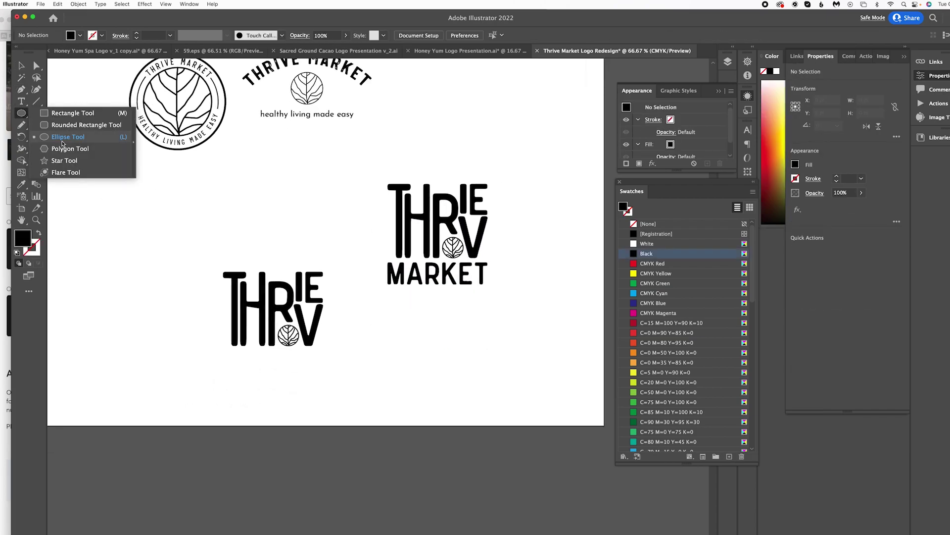
pyautogui.moveTo(124, 218); pyautogui.dragTo(244, 339)
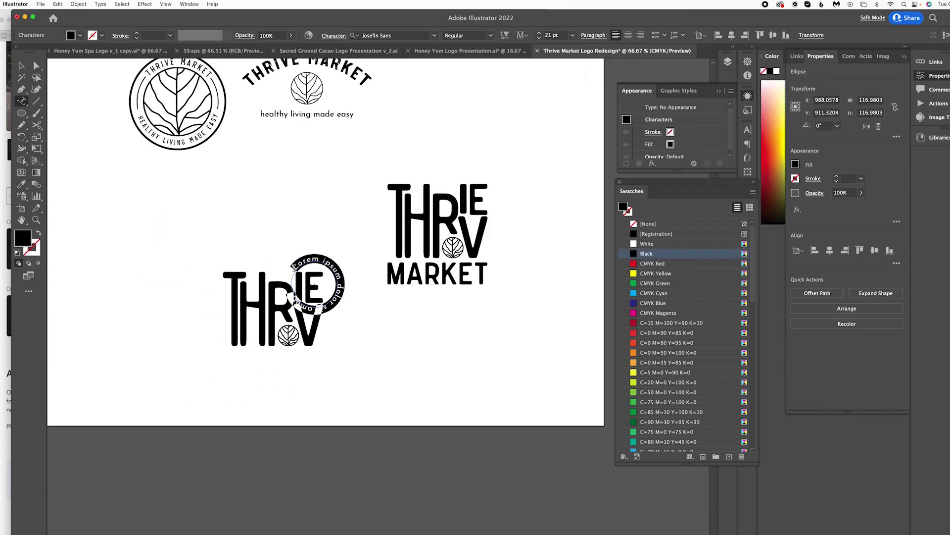
pyautogui.click(837, 290)
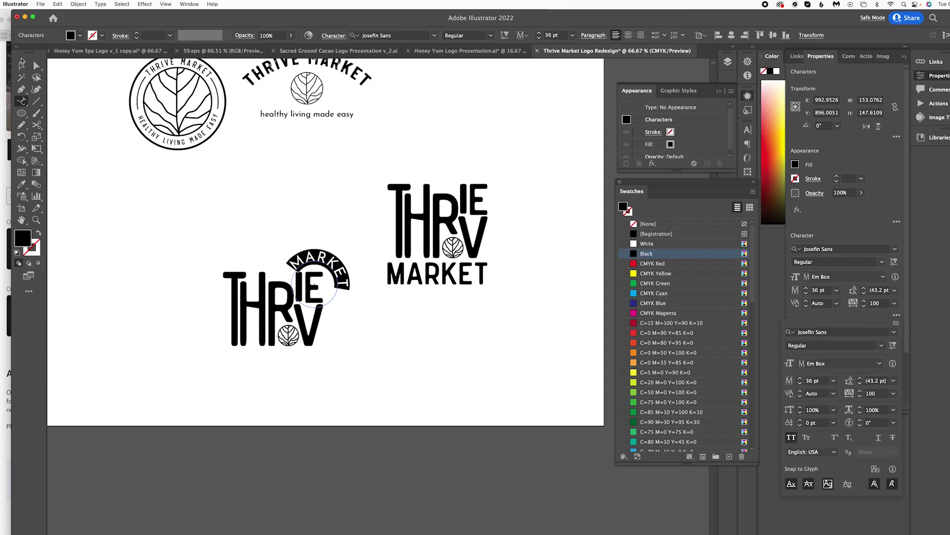
pyautogui.moveTo(292, 264); pyautogui.dragTo(345, 320)
pyautogui.click(850, 415)
# Add vertical MARKET text beside the lower THRIVE's E and V, scale it to about 28.29 pt, and remove the arched MARKET text
pyautogui.click(354, 278)
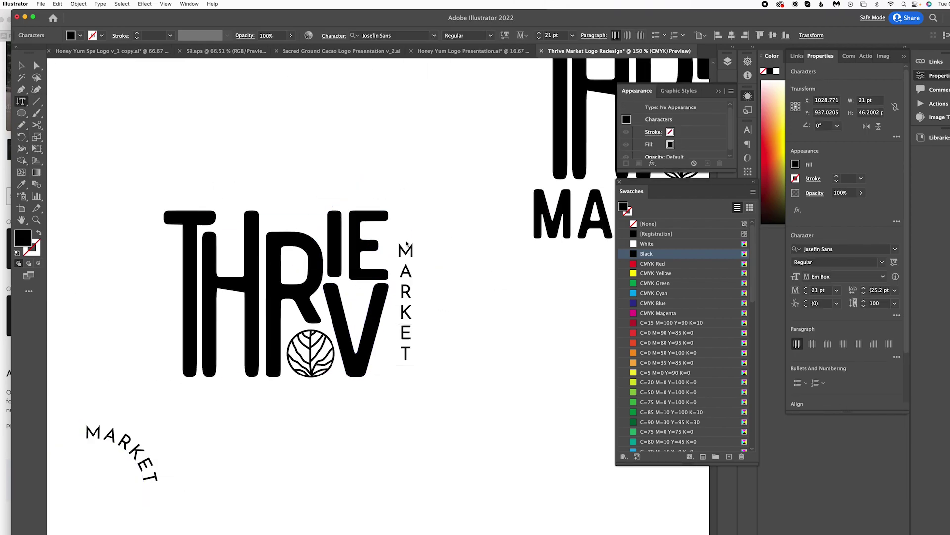
pyautogui.moveTo(405, 297); pyautogui.dragTo(407, 270)
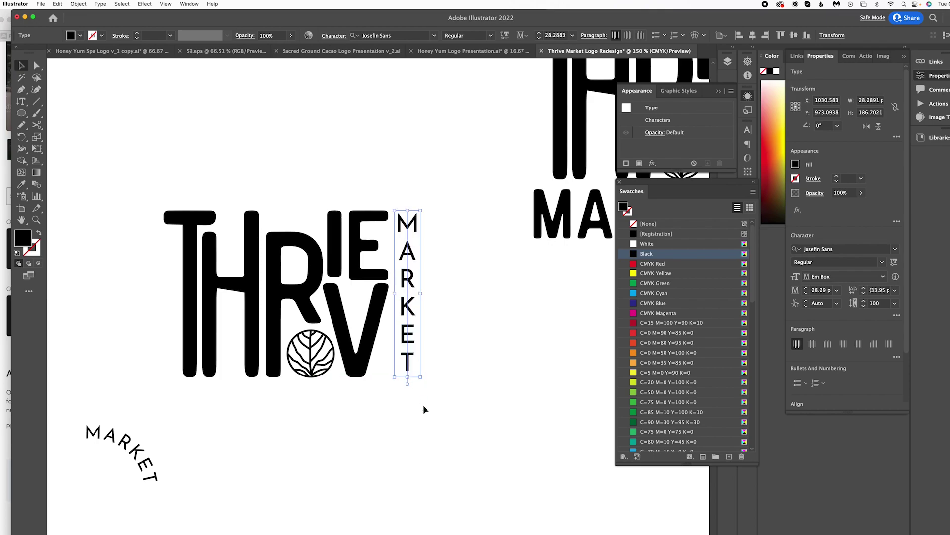
pyautogui.click(447, 121)
pyautogui.press('super+0')
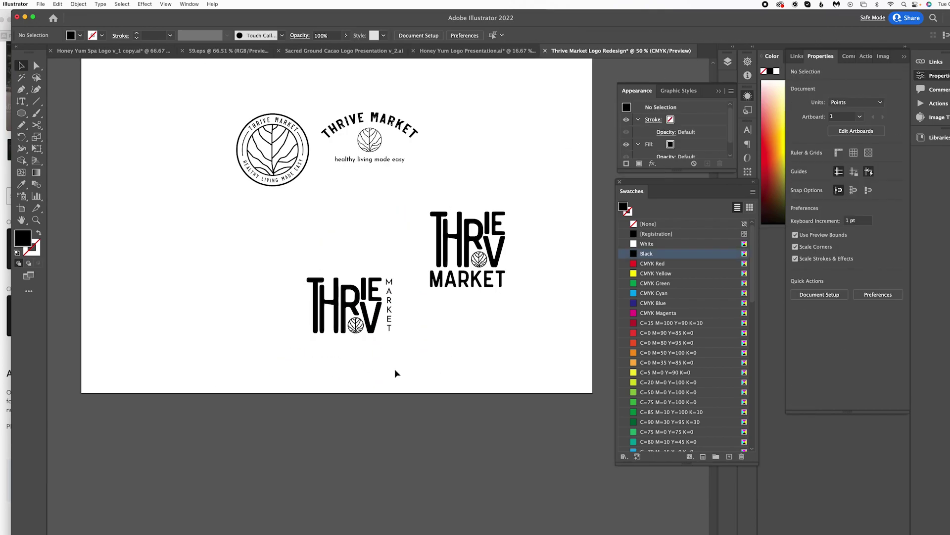
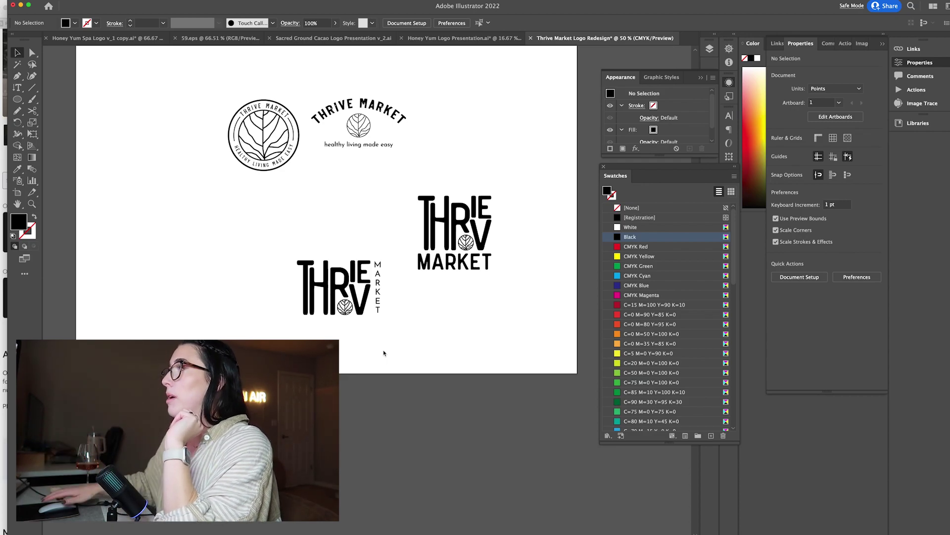
# Switch to Safari and bring up the Thrive Market website's free gift page
pyautogui.press('super+Tab')
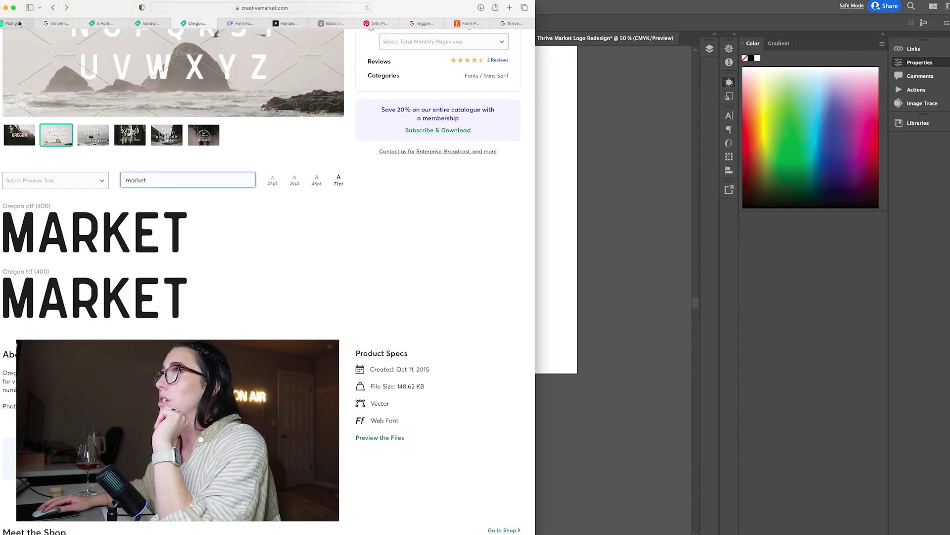
pyautogui.click(19, 23)
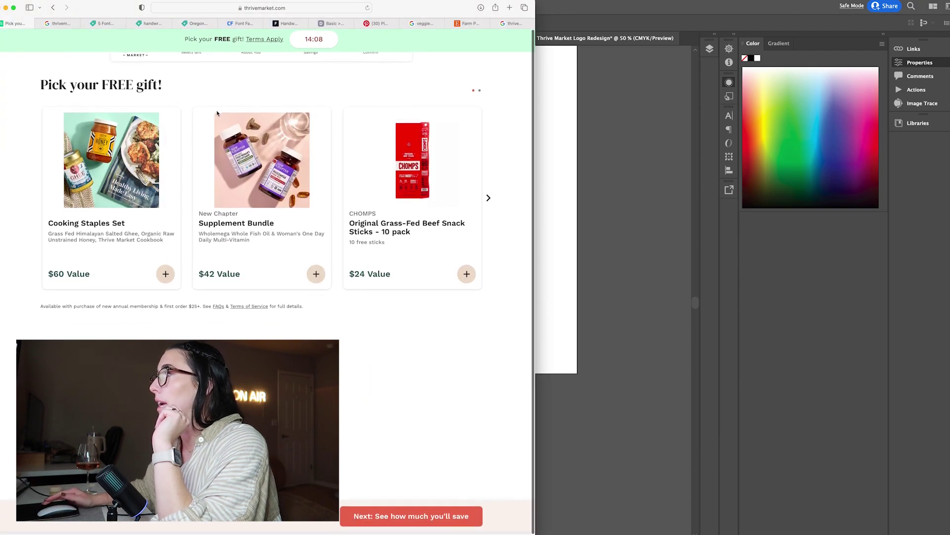
# Return to the Thrive Market homepage, copy its green FAQs background image into the Illustrator logo document, and switch to Illustrator
pyautogui.click(55, 8)
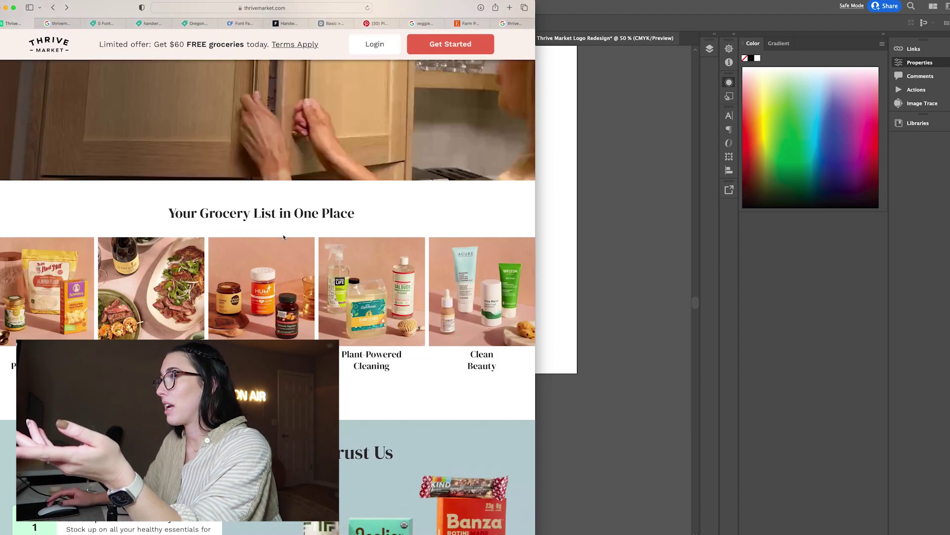
pyautogui.scroll(-6, 283, 237)
pyautogui.scroll(-15, 284, 237)
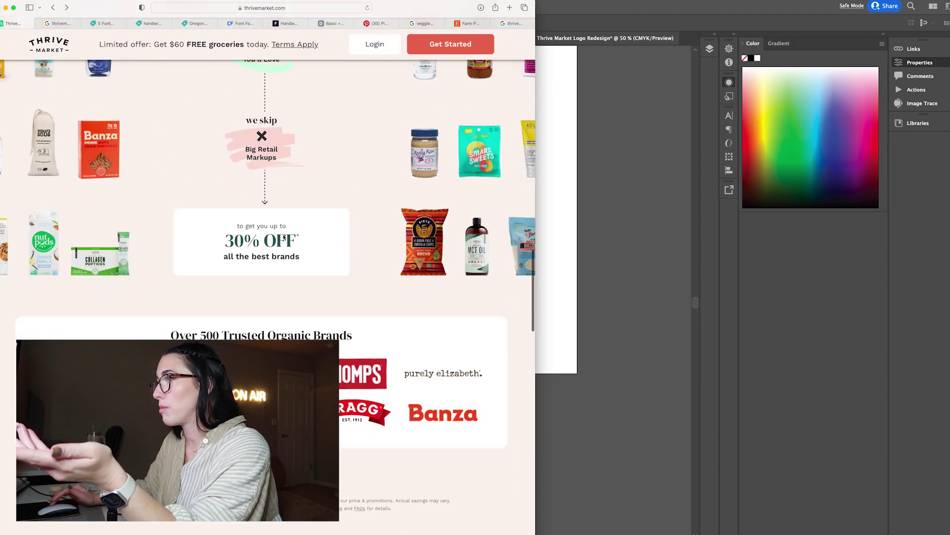
pyautogui.scroll(-5, 284, 237)
pyautogui.scroll(4, 284, 237)
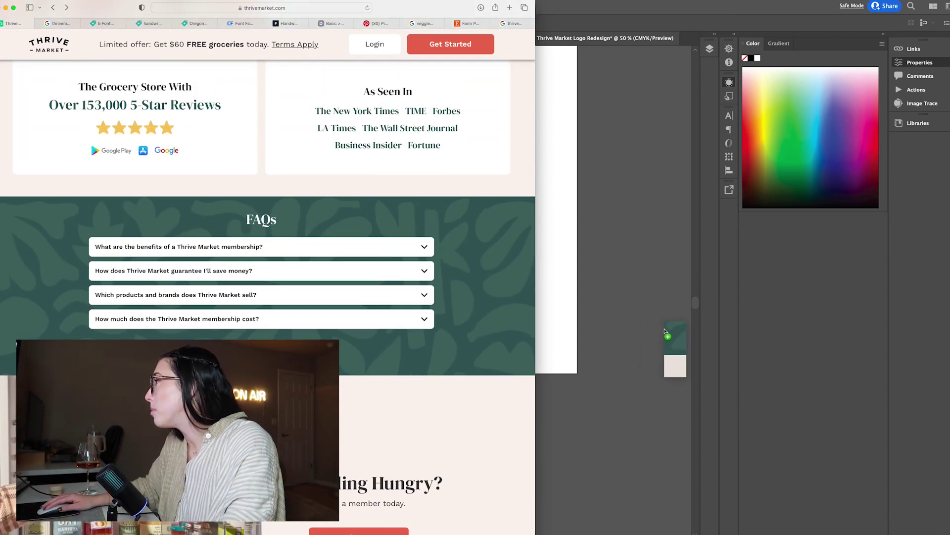
pyautogui.click(570, 337)
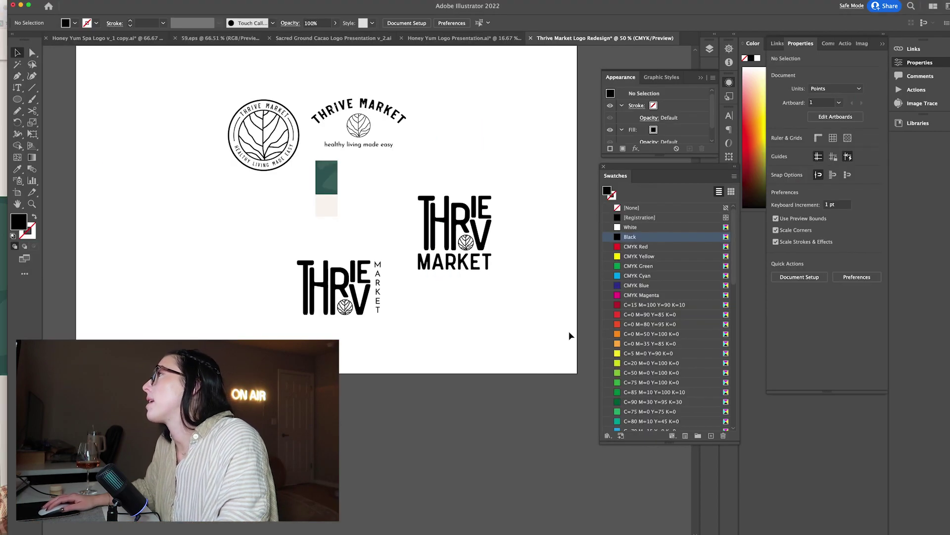
# Enlarge the placed green and cream reference image to about 198 × 500 pt and move it below the artboard
pyautogui.click(324, 212)
pyautogui.moveTo(316, 216); pyautogui.dragTo(227, 291)
pyautogui.moveTo(282, 257); pyautogui.dragTo(119, 421)
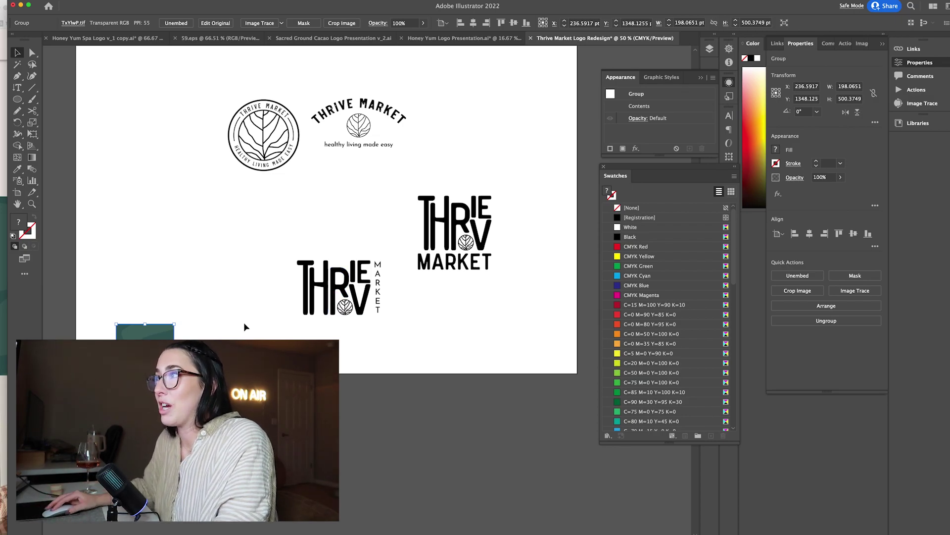
pyautogui.moveTo(141, 401); pyautogui.dragTo(170, 467)
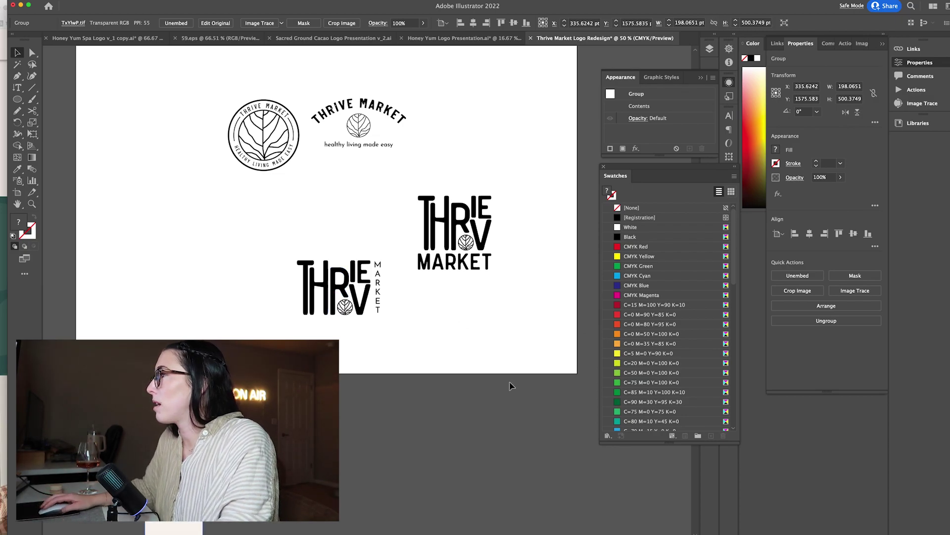
# Sample the lighter green from the reference image and draw a rectangle about 422 × 161 pt in that colour below the artboard
pyautogui.click(18, 170)
pyautogui.click(172, 446)
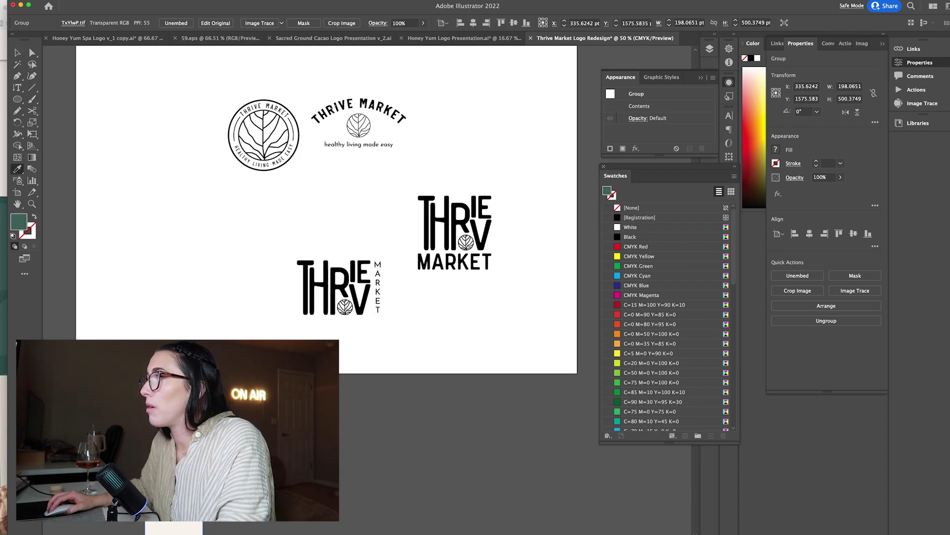
pyautogui.click(17, 53)
pyautogui.click(15, 103)
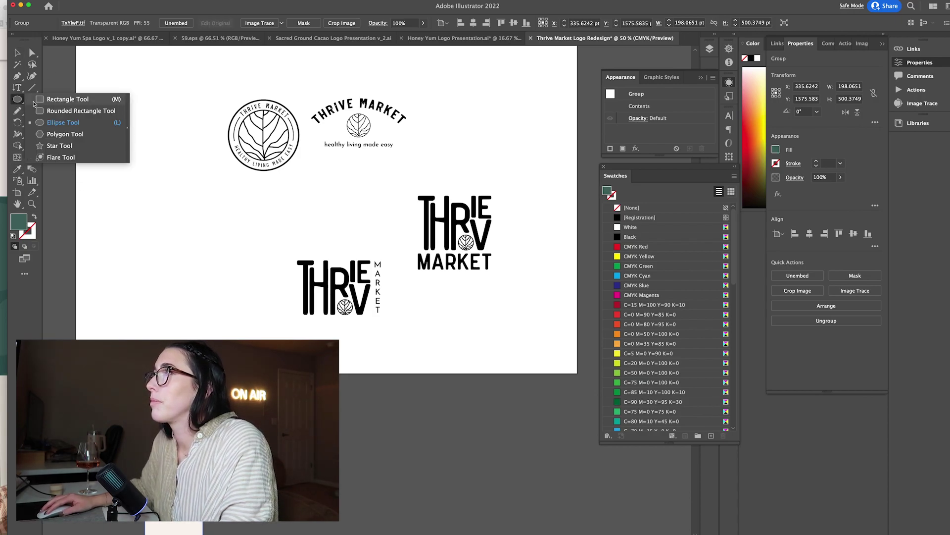
pyautogui.click(50, 97)
pyautogui.moveTo(301, 390); pyautogui.dragTo(424, 437)
# Duplicate the green rectangle directly beneath the original and recolour the copy with the darker green sampled from the reference image
pyautogui.press('v')
pyautogui.moveTo(341, 407); pyautogui.dragTo(341, 459)
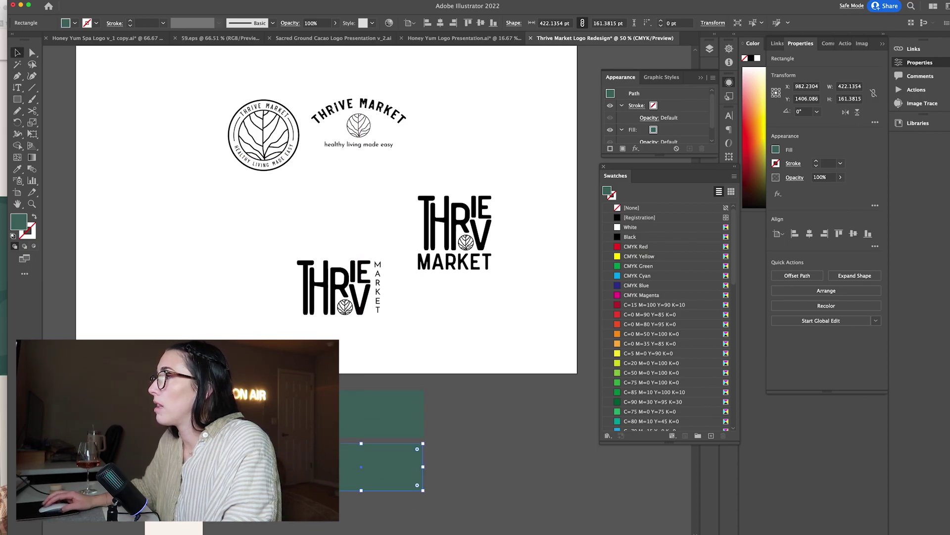
pyautogui.click(17, 168)
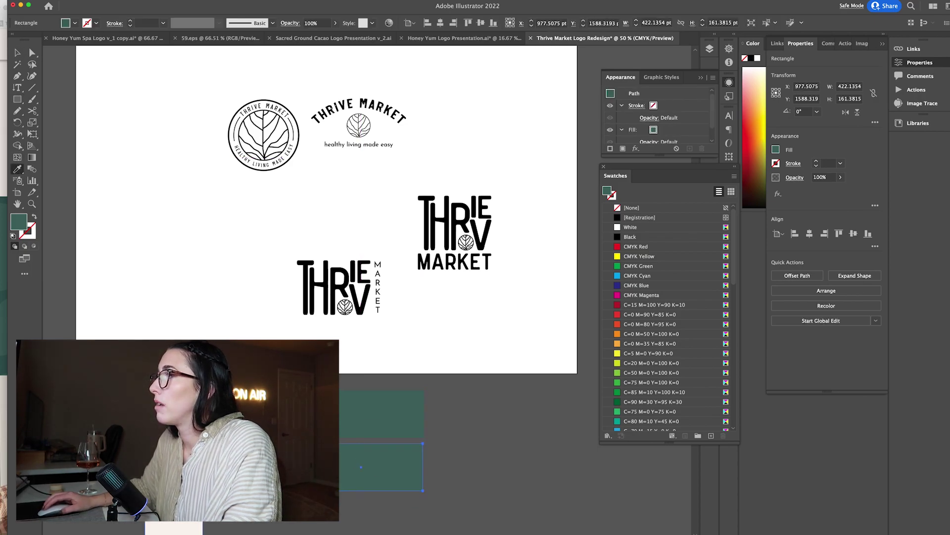
pyautogui.click(148, 475)
pyautogui.click(17, 54)
pyautogui.click(463, 513)
# Save the colours of both green rectangles as a new swatch group named "thrive"
pyautogui.moveTo(386, 476); pyautogui.dragTo(390, 476)
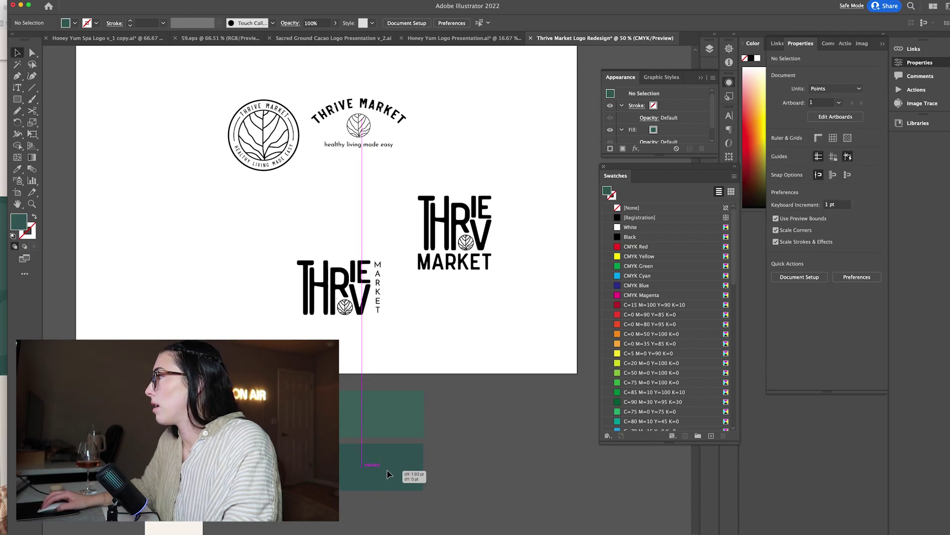
pyautogui.keyDown('shift'); pyautogui.click(384, 424); pyautogui.keyUp('shift')
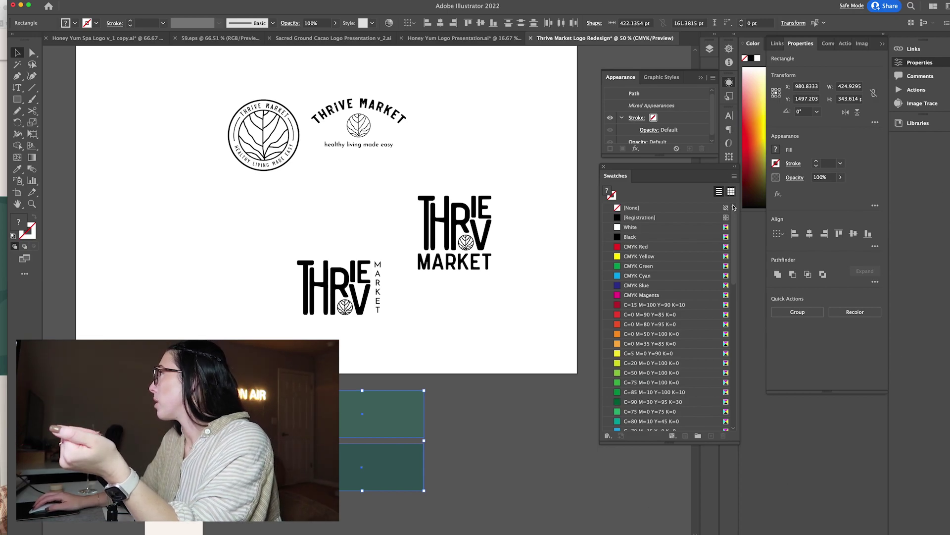
pyautogui.scroll(-10, 728, 212)
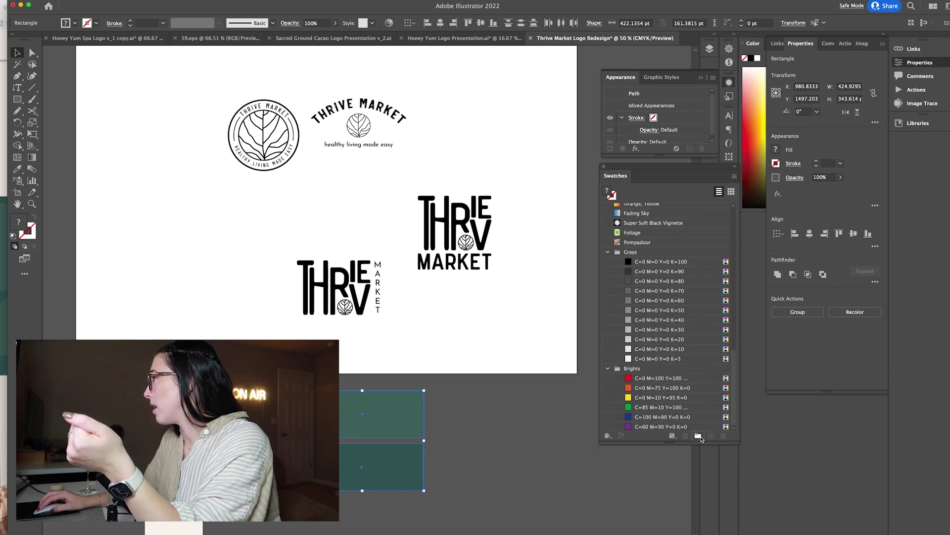
pyautogui.click(699, 436)
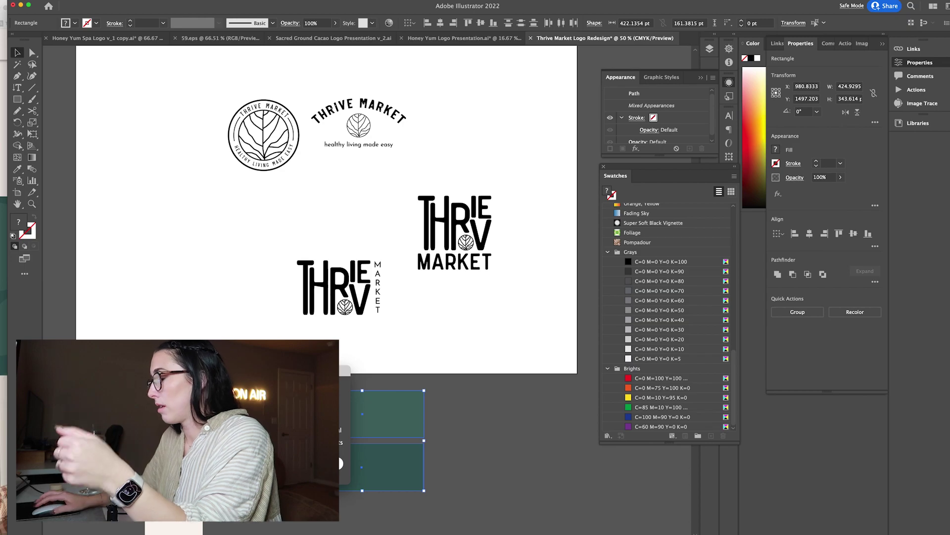
pyautogui.write('thrive')
pyautogui.press('Return')
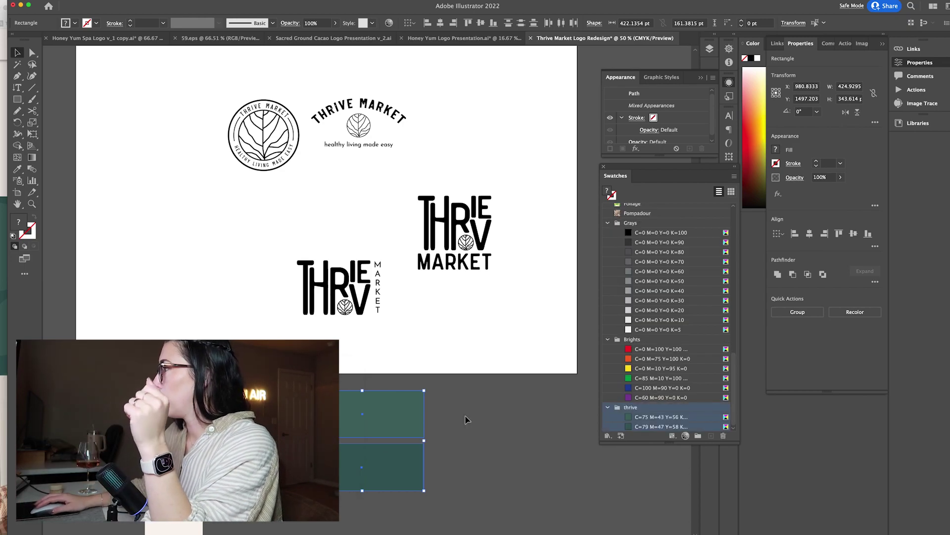
# Change the document colour mode to RGB
pyautogui.click(350, 398)
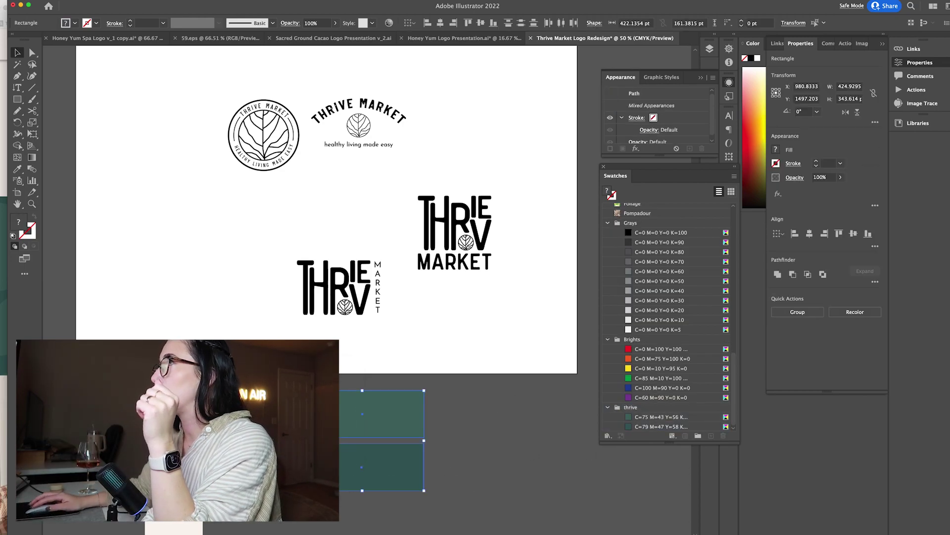
pyautogui.click(35, 1)
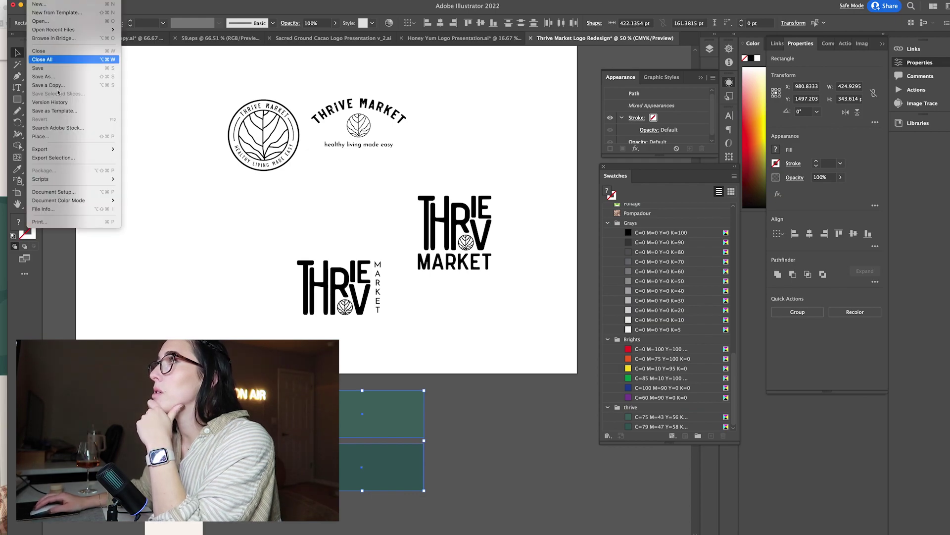
pyautogui.moveTo(77, 200)
pyautogui.click(125, 207)
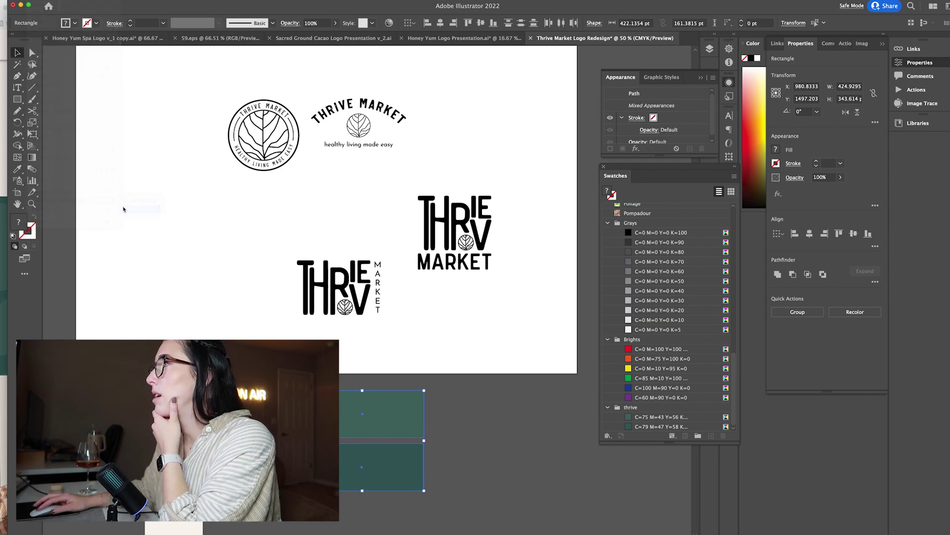
# Save the two green rectangles' colours again as an RGB swatch group named "Thirve"
pyautogui.click(483, 490)
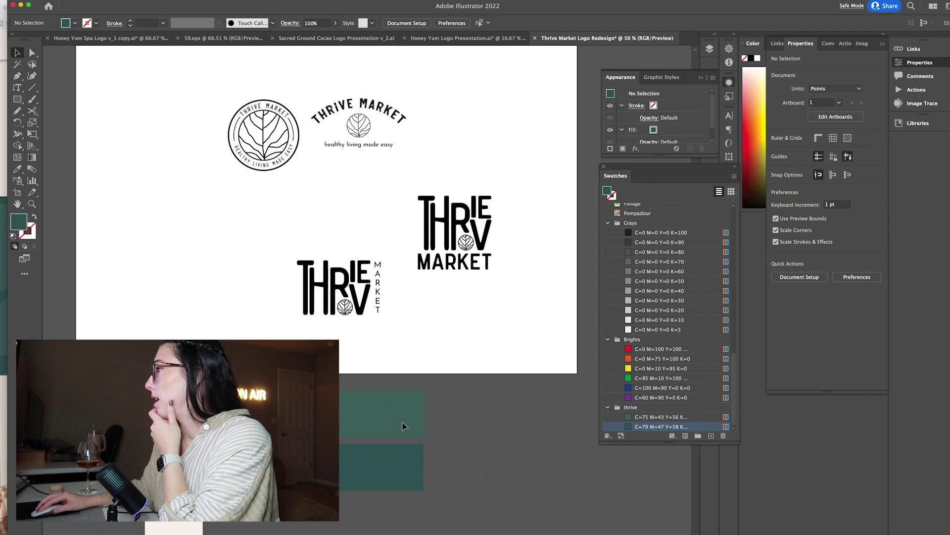
pyautogui.moveTo(421, 441); pyautogui.dragTo(373, 394)
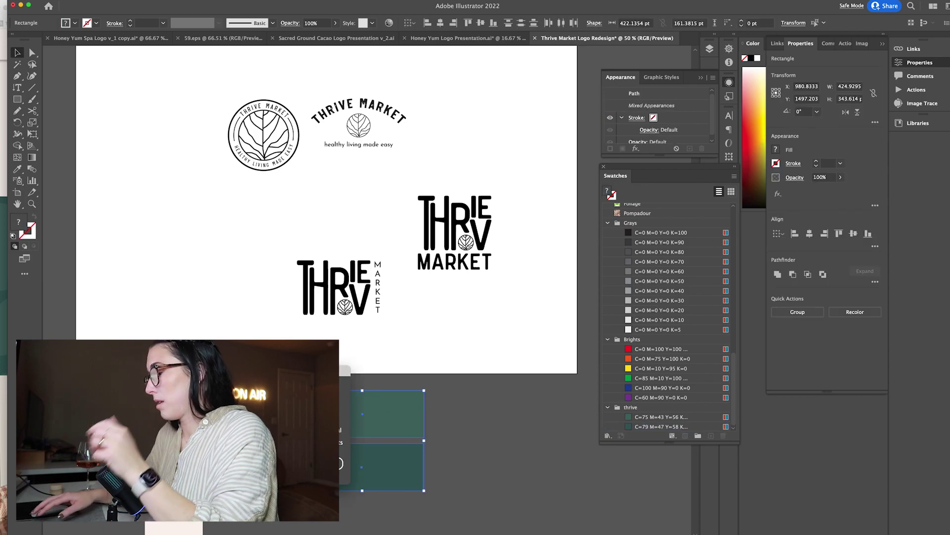
pyautogui.press('Return')
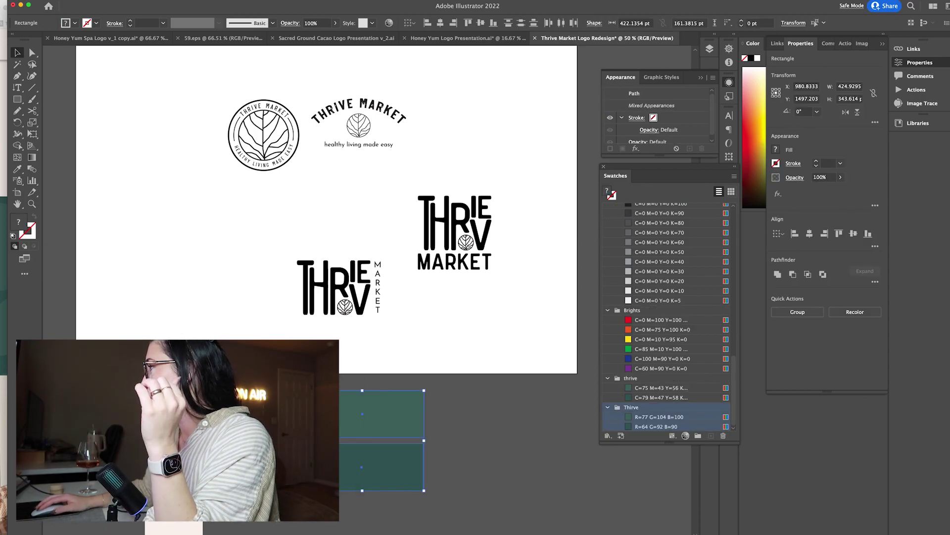
pyautogui.click(506, 434)
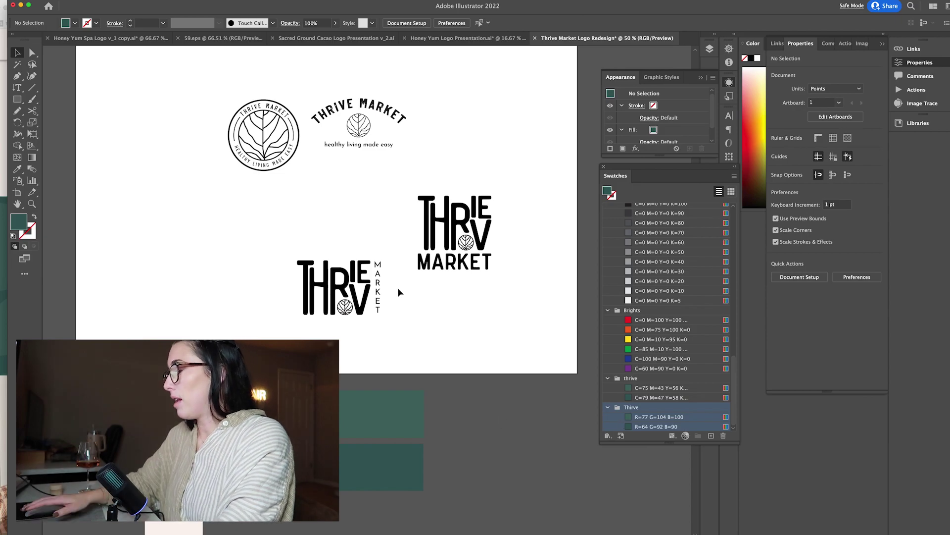
# Fill the arched THRIVE MARKET lettering and the "healthy living made easy" tagline with the darker green C=79 M=47 Y=58 swatch
pyautogui.press('super+equal')
pyautogui.press('super+equal')
pyautogui.scroll(5, 400, 292)
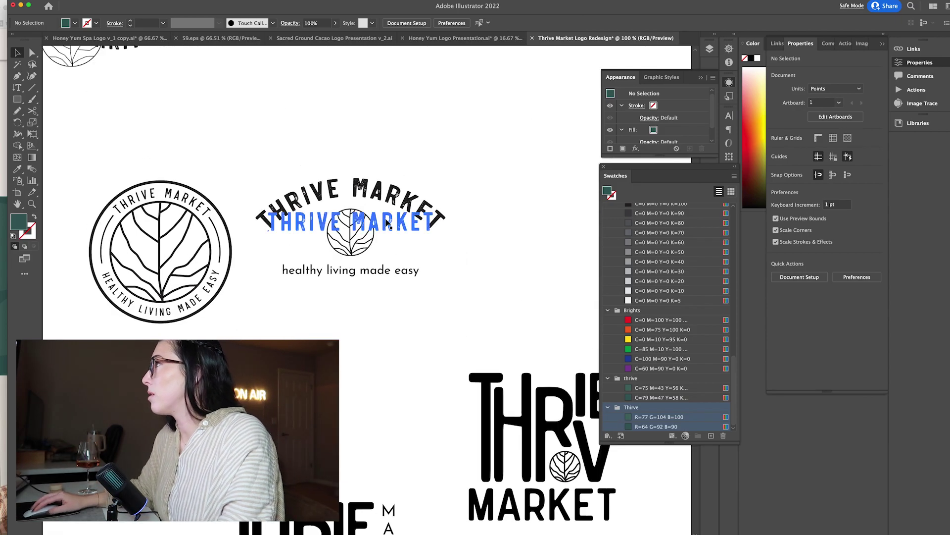
pyautogui.click(388, 223)
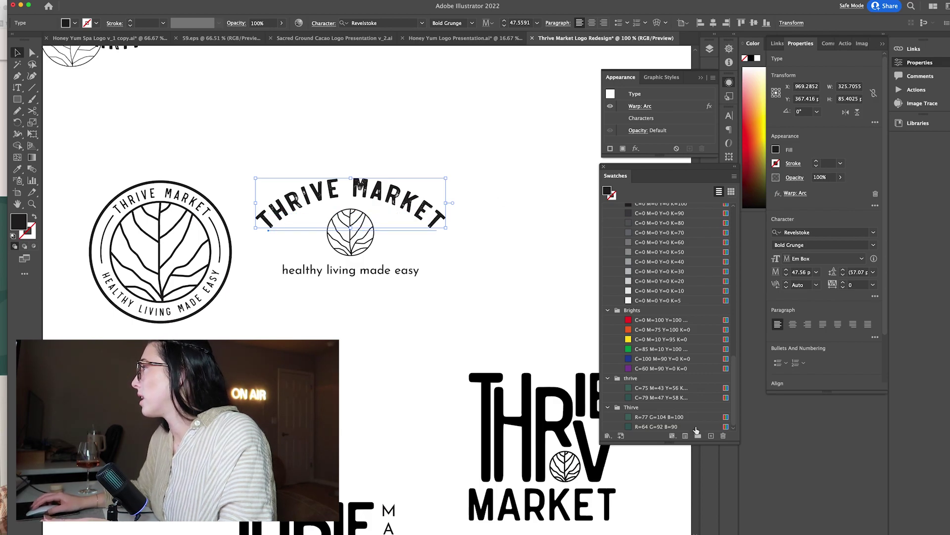
pyautogui.click(639, 397)
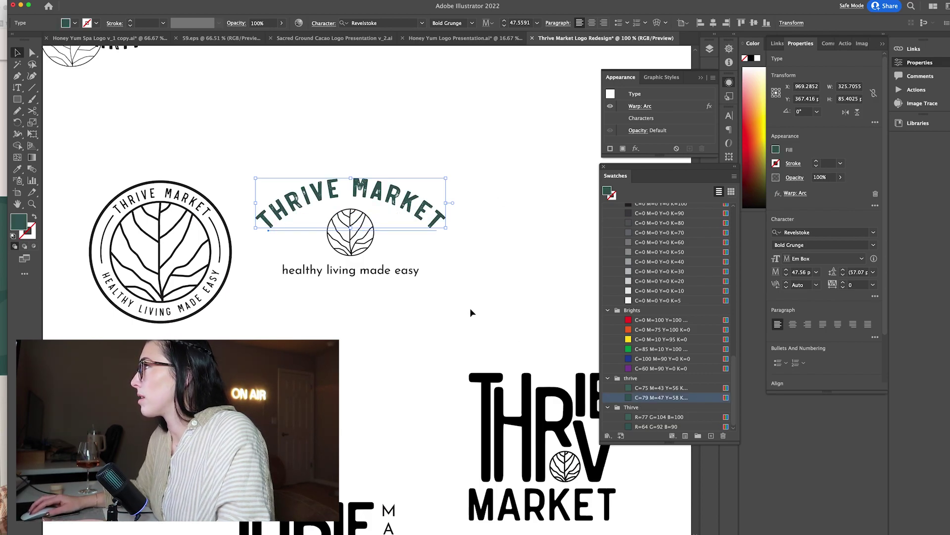
pyautogui.click(406, 278)
pyautogui.scroll(-5, 650, 403)
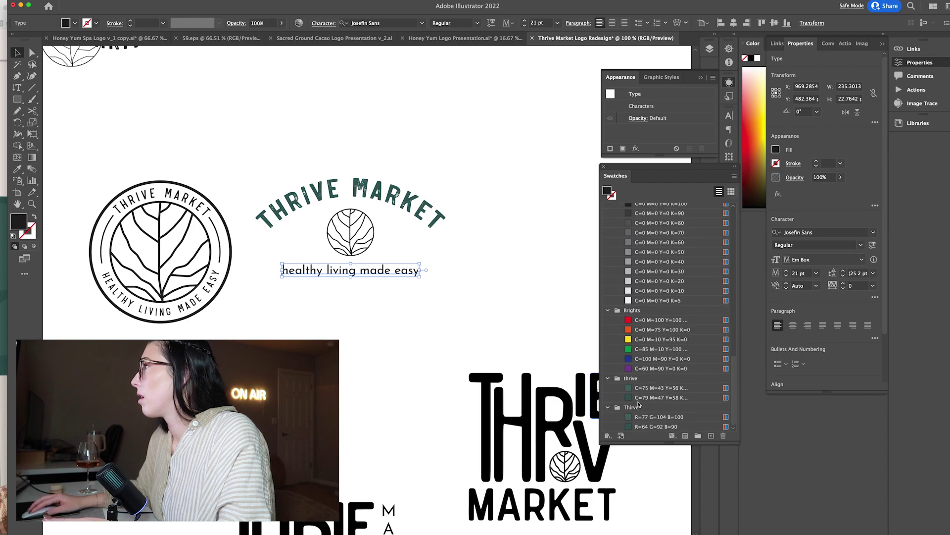
pyautogui.click(639, 397)
# Fill the leaf emblem under the arched lettering with the darker thrive green and set its stroke to the lighter C=75 M=43 Y=56 green
pyautogui.click(346, 208)
pyautogui.click(351, 250)
pyautogui.click(351, 251)
pyautogui.press('x')
pyautogui.scroll(-10, 662, 393)
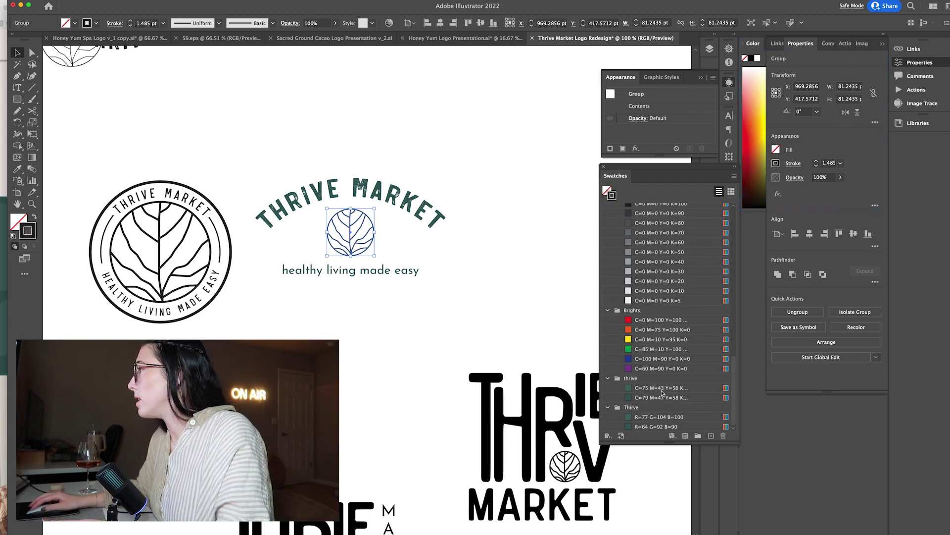
pyautogui.click(635, 388)
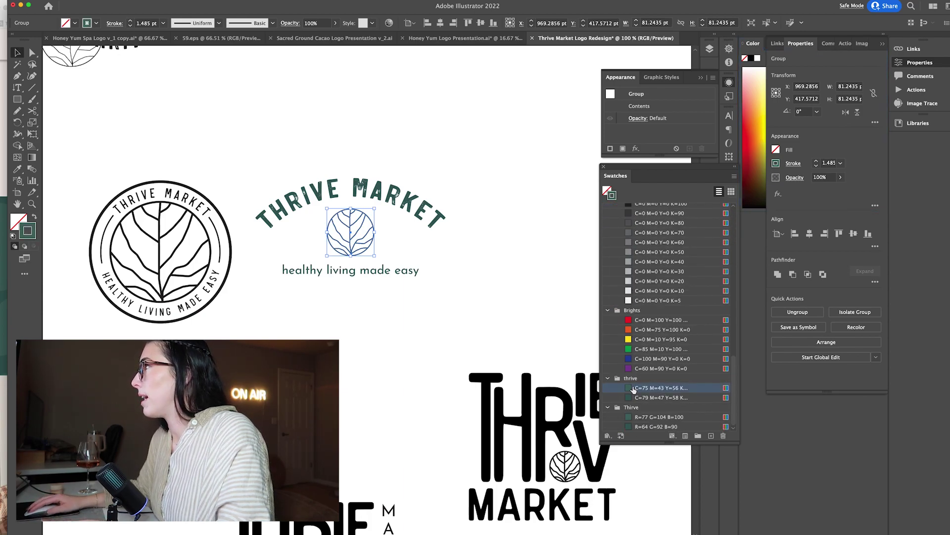
pyautogui.click(644, 398)
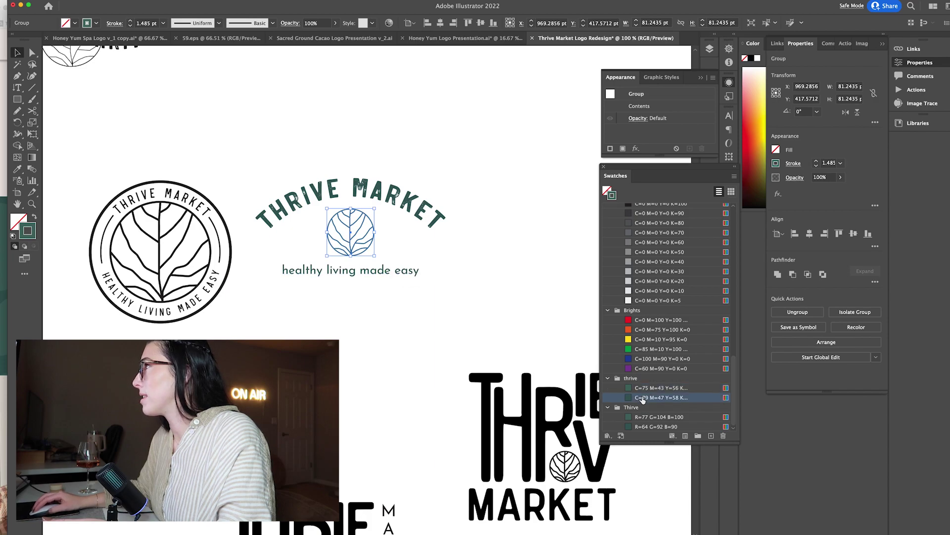
pyautogui.click(23, 218)
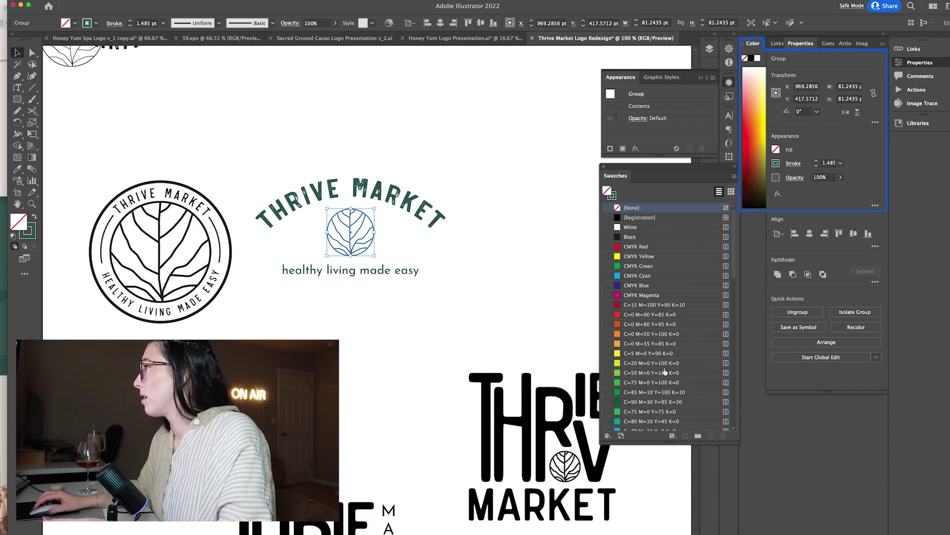
pyautogui.scroll(-10, 665, 372)
pyautogui.click(642, 398)
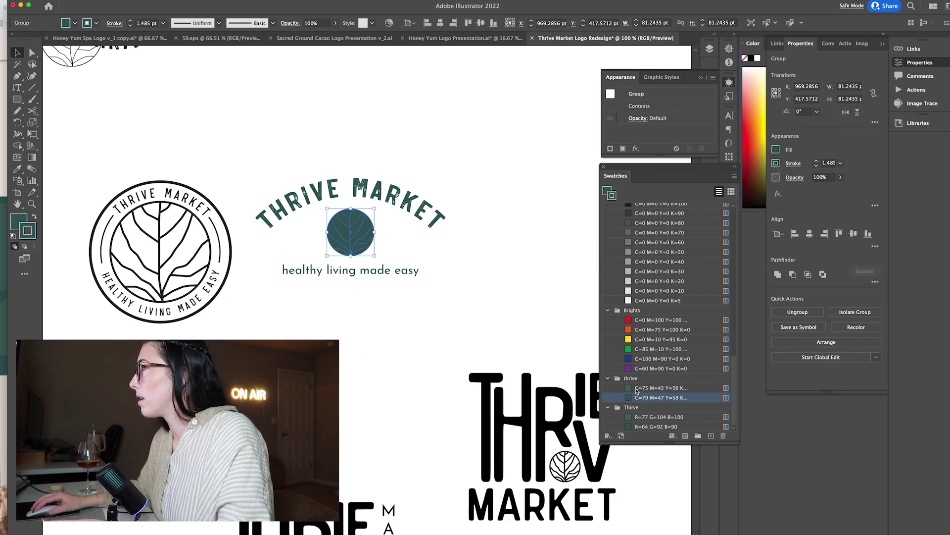
pyautogui.click(632, 389)
pyautogui.click(450, 319)
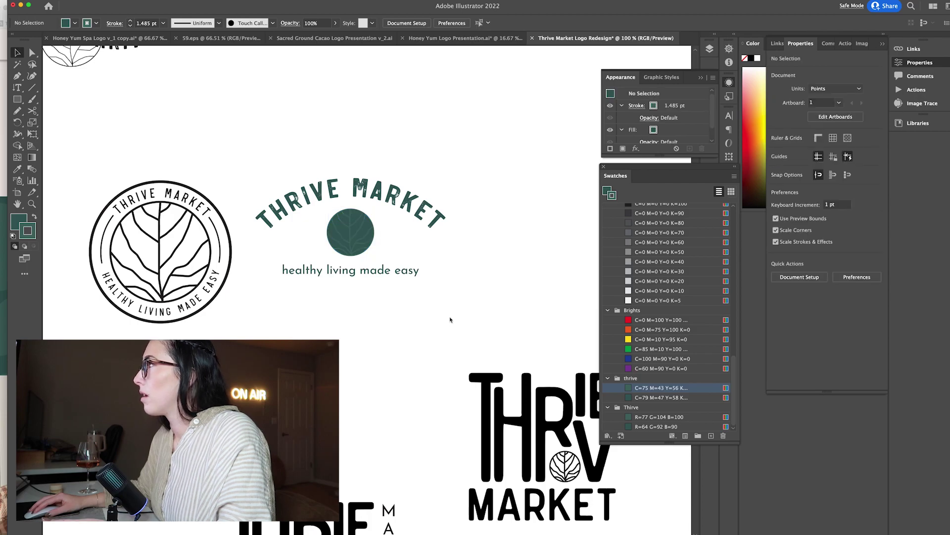
# Switch to the Thrive Market website and capture a screenshot of the mint "Membership Has Its Perks" section
pyautogui.scroll(2, 451, 321)
pyautogui.press('super+equal')
pyautogui.press('super+equal')
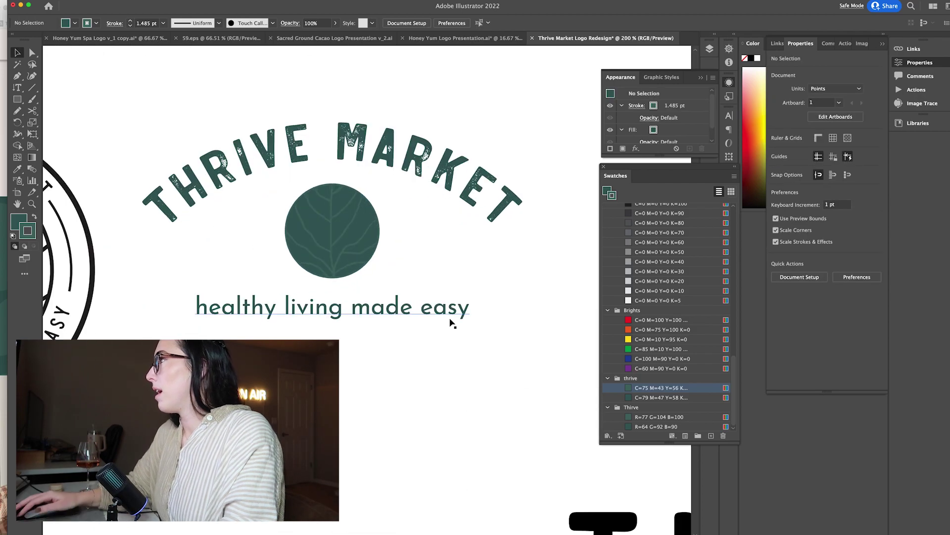
pyautogui.hscroll(1, 398, 321)
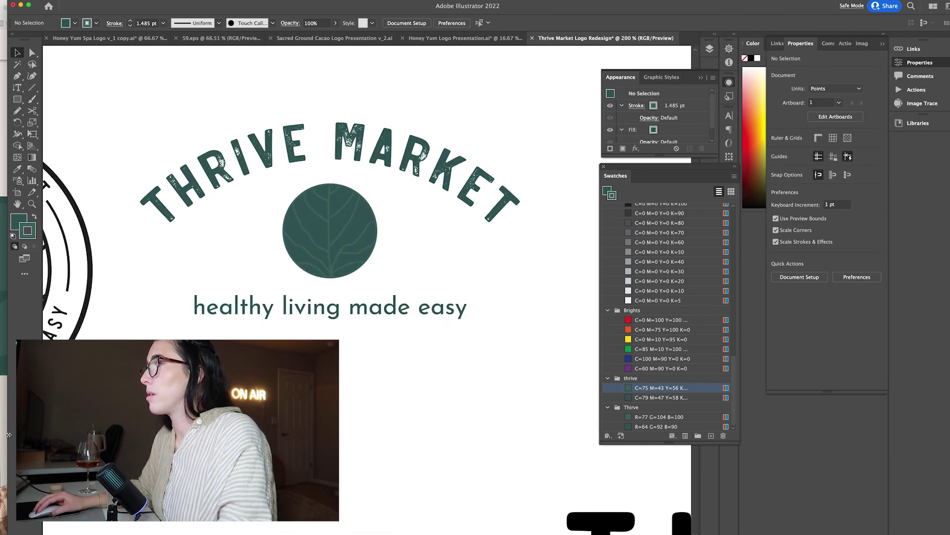
pyautogui.click(4, 435)
pyautogui.scroll(-6, 148, 421)
pyautogui.scroll(7, 148, 421)
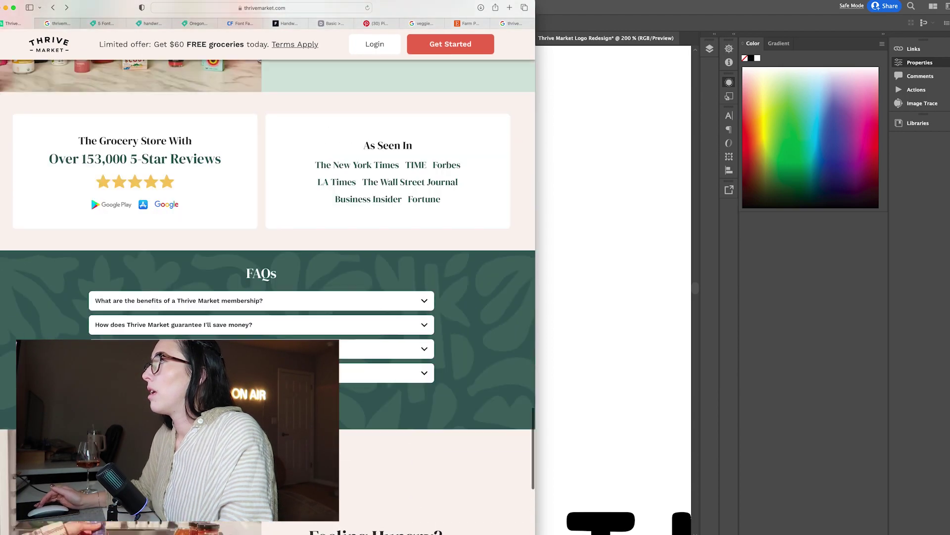
pyautogui.scroll(8, 267, 297)
pyautogui.press('super+shift+4')
pyautogui.moveTo(282, 178); pyautogui.dragTo(453, 395)
# Place the captured website screenshot in Illustrator below the artboard, beside the green rectangles
pyautogui.click(622, 395)
pyautogui.press('super+minus')
pyautogui.press('super+minus')
pyautogui.press('super+minus')
pyautogui.moveTo(936, 524); pyautogui.dragTo(525, 141)
pyautogui.moveTo(505, 240); pyautogui.dragTo(510, 398)
pyautogui.scroll(-5, 510, 347)
pyautogui.moveTo(486, 82); pyautogui.dragTo(129, 457)
pyautogui.scroll(-3, 129, 457)
# Duplicate the dark green rectangle directly below itself and fill the copy with the pale mint sampled from the screenshot
pyautogui.click(384, 404)
pyautogui.moveTo(384, 407); pyautogui.dragTo(422, 472)
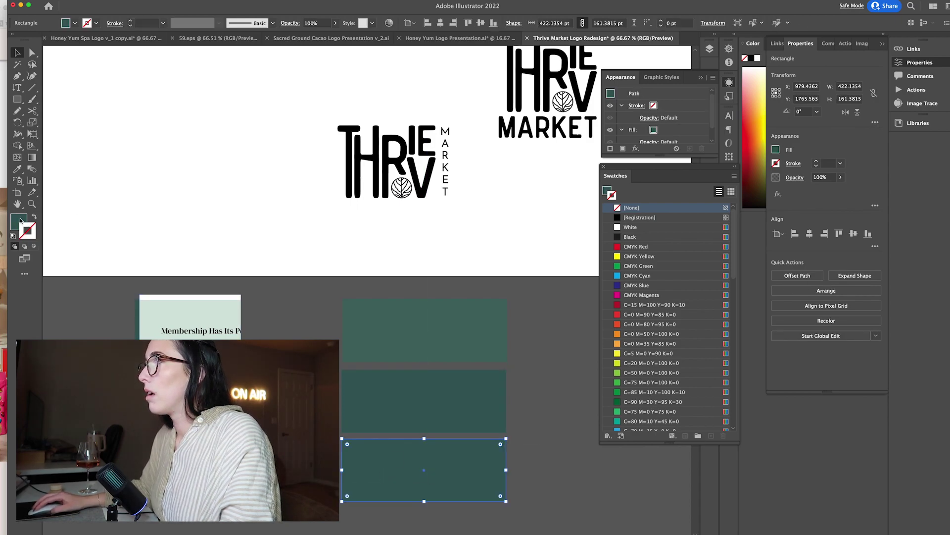
pyautogui.press('i')
pyautogui.click(158, 307)
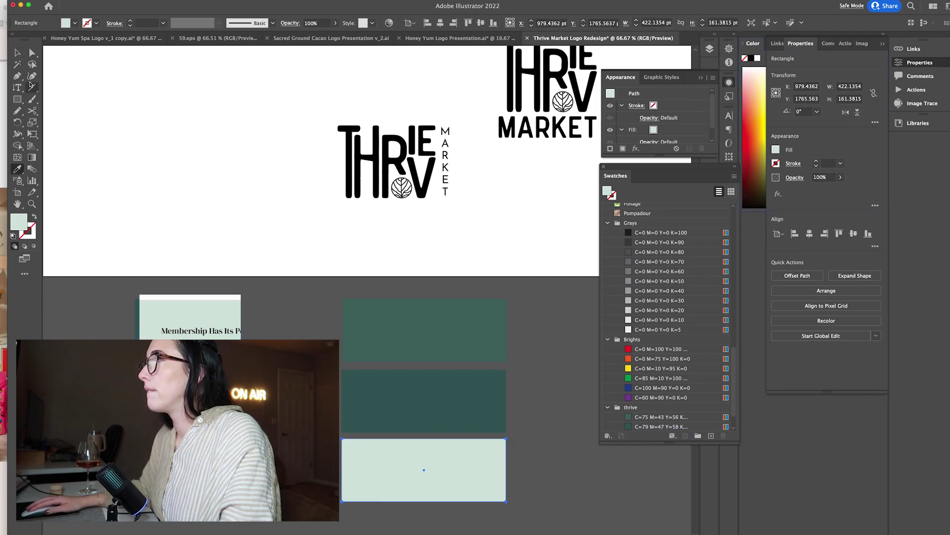
# Duplicate the pale mint rectangle below itself and fill the copy with the darker mint sampled from the screenshot
pyautogui.press('v')
pyautogui.moveTo(436, 479); pyautogui.dragTo(433, 530)
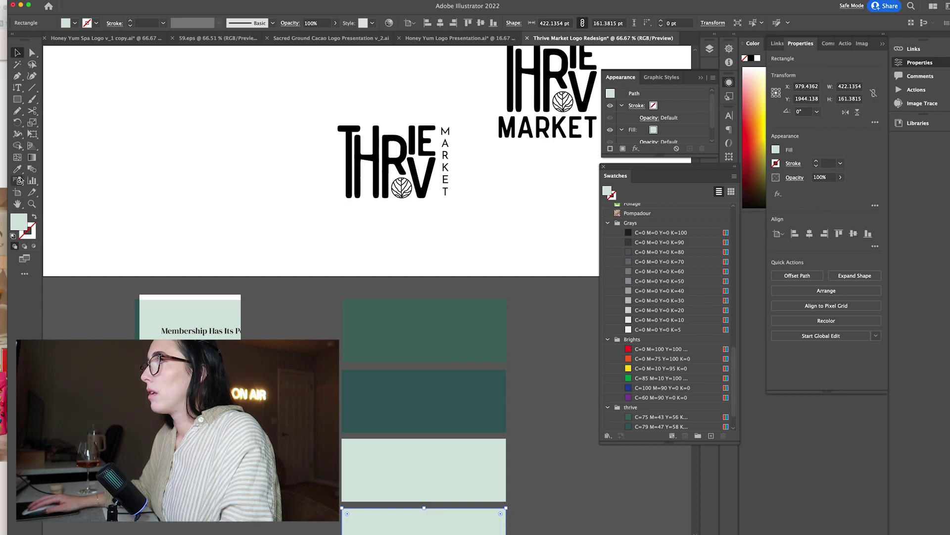
pyautogui.click(18, 169)
pyautogui.click(188, 376)
# Save the colours of the two mint rectangles as a new swatch colour group
pyautogui.click(17, 52)
pyautogui.keyDown('shift'); pyautogui.click(424, 470); pyautogui.keyUp('shift')
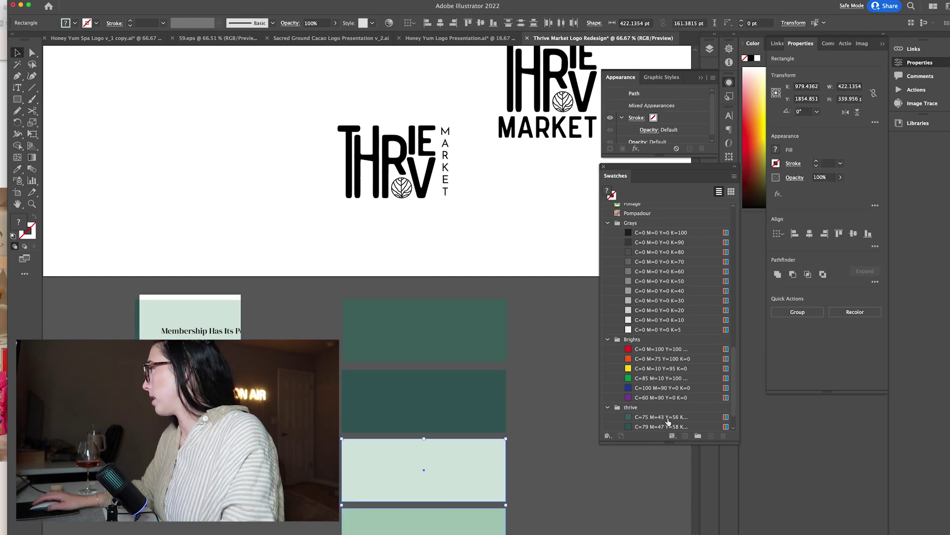
pyautogui.scroll(-2, 668, 422)
pyautogui.click(649, 417)
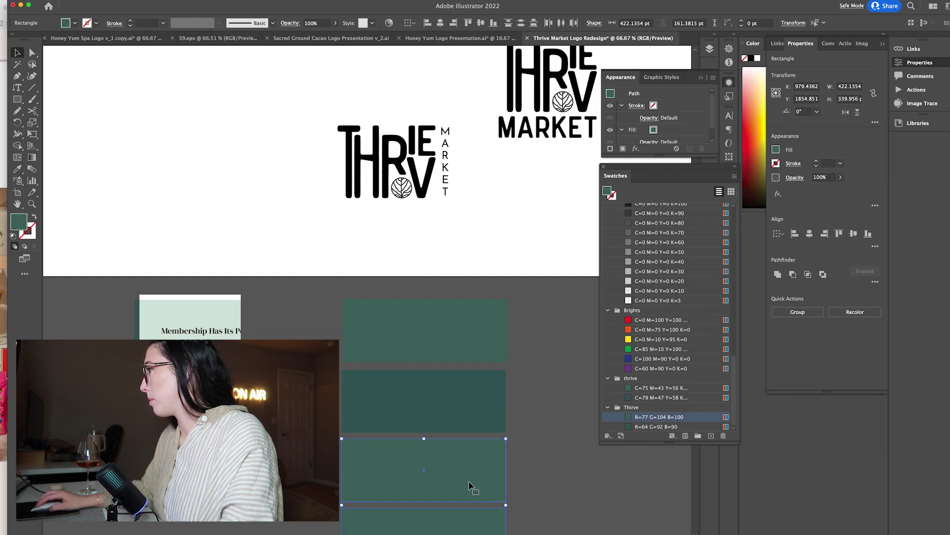
pyautogui.press('super+z')
pyautogui.click(696, 436)
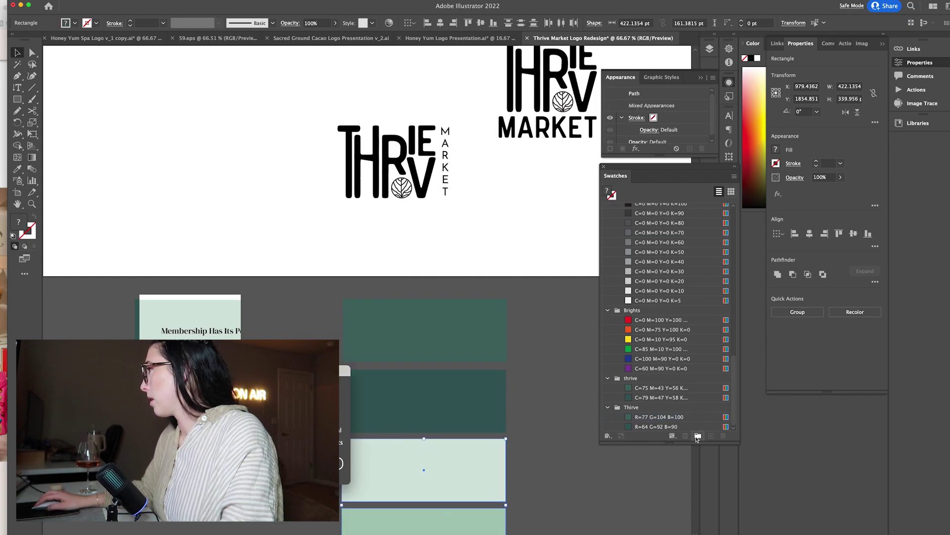
pyautogui.click(343, 456)
pyautogui.click(318, 254)
# Set the stroke of the leaf emblem under the arched lettering to the R=175 G=200 B=187 mint swatch
pyautogui.scroll(5, 318, 253)
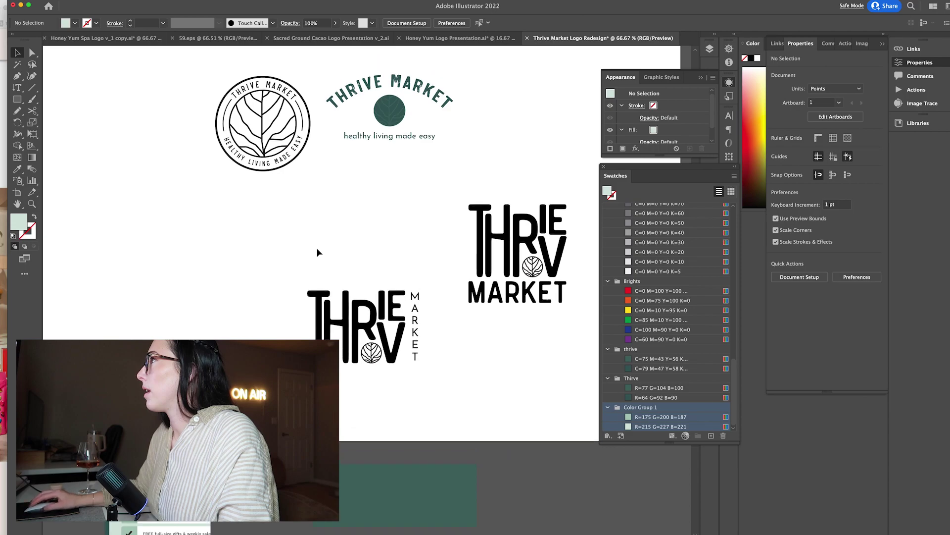
pyautogui.click(390, 111)
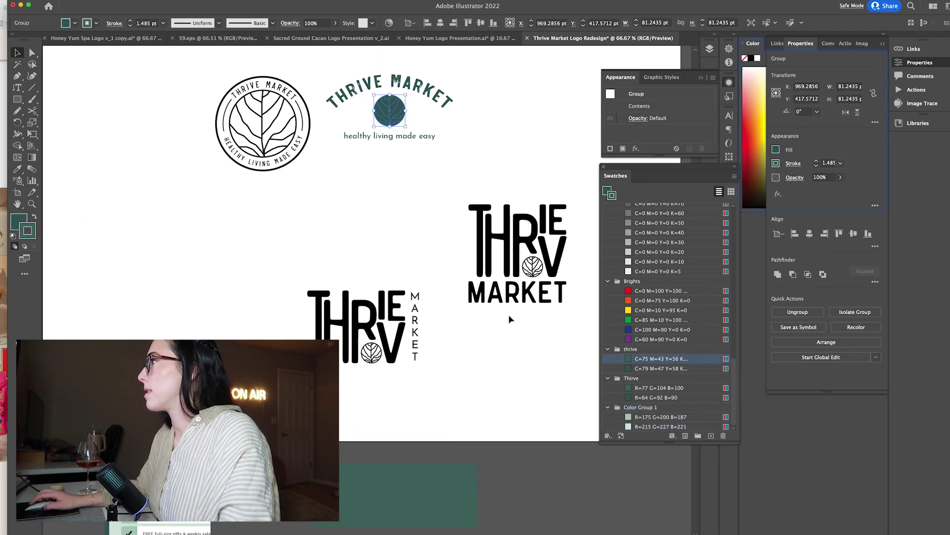
pyautogui.click(636, 418)
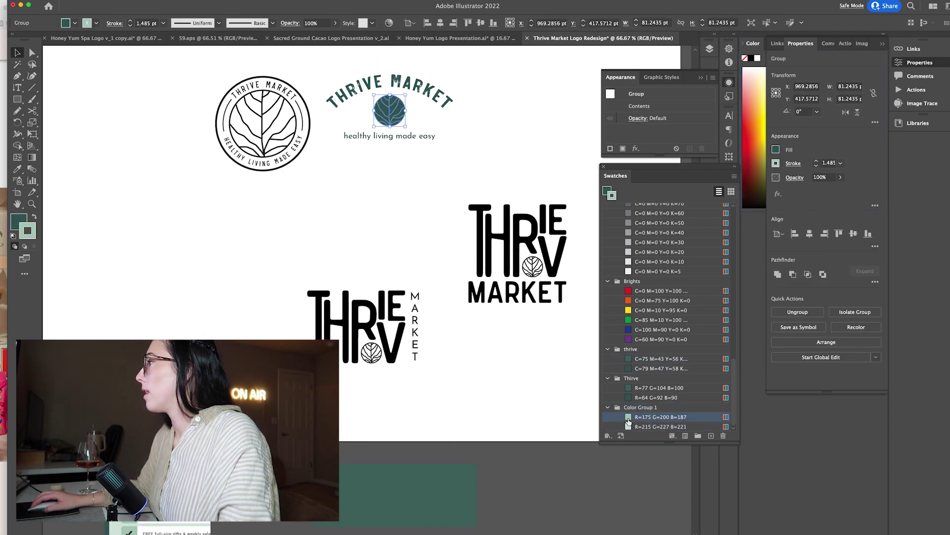
pyautogui.click(492, 400)
pyautogui.scroll(2, 493, 403)
pyautogui.press('super+equal')
pyautogui.press('super+equal')
pyautogui.scroll(5, 492, 404)
pyautogui.click(437, 176)
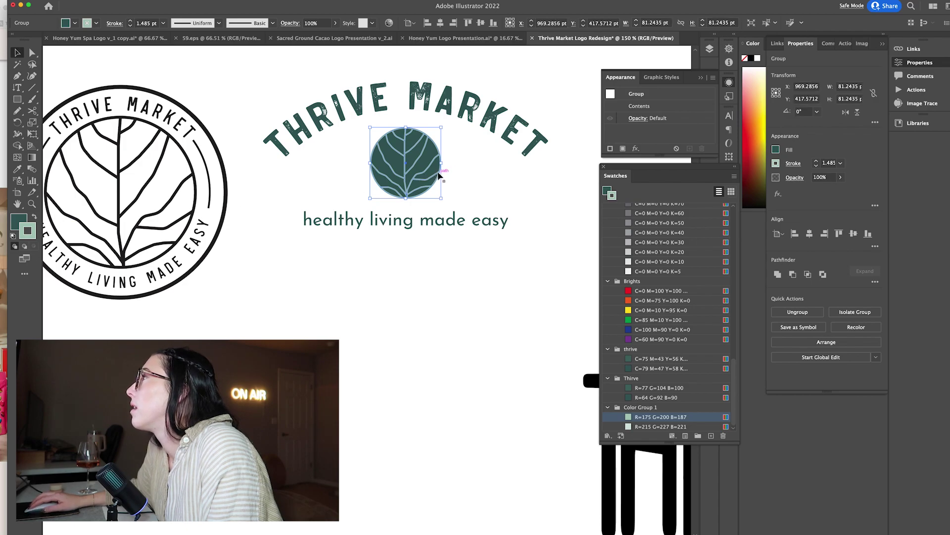
pyautogui.doubleClick(438, 174)
pyautogui.click(443, 165)
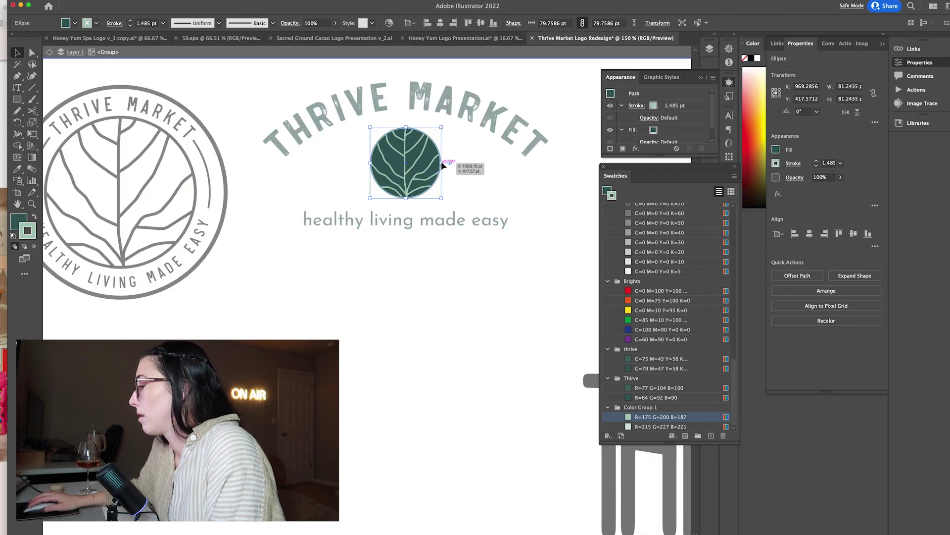
pyautogui.doubleClick(457, 202)
# Duplicate the leaf emblem from the arched logo into the empty space below the round badge
pyautogui.click(388, 155)
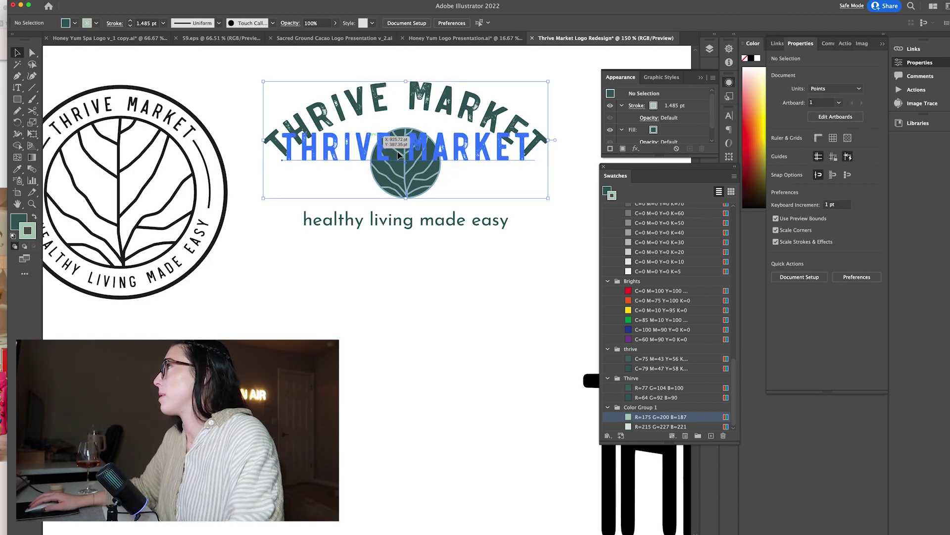
pyautogui.click(435, 216)
pyautogui.click(415, 189)
pyautogui.moveTo(415, 189); pyautogui.dragTo(192, 371)
# Isolate the outer circle of the leaf emblem under the arched lettering and set its stroke to None
pyautogui.doubleClick(441, 171)
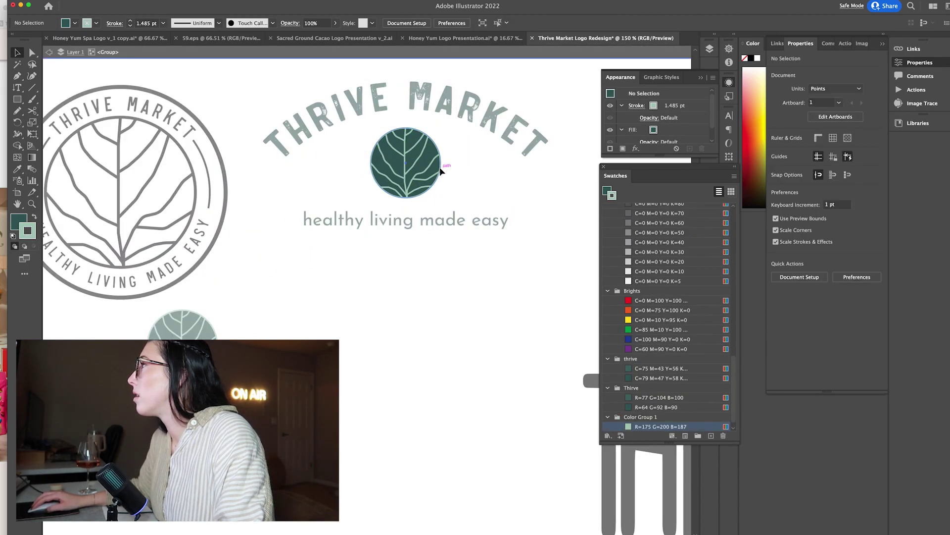
pyautogui.click(441, 171)
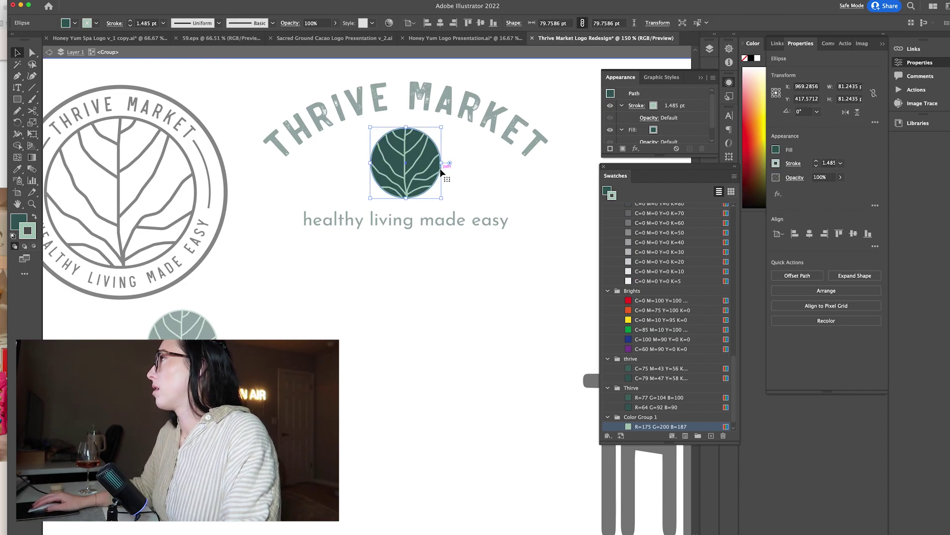
pyautogui.doubleClick(441, 170)
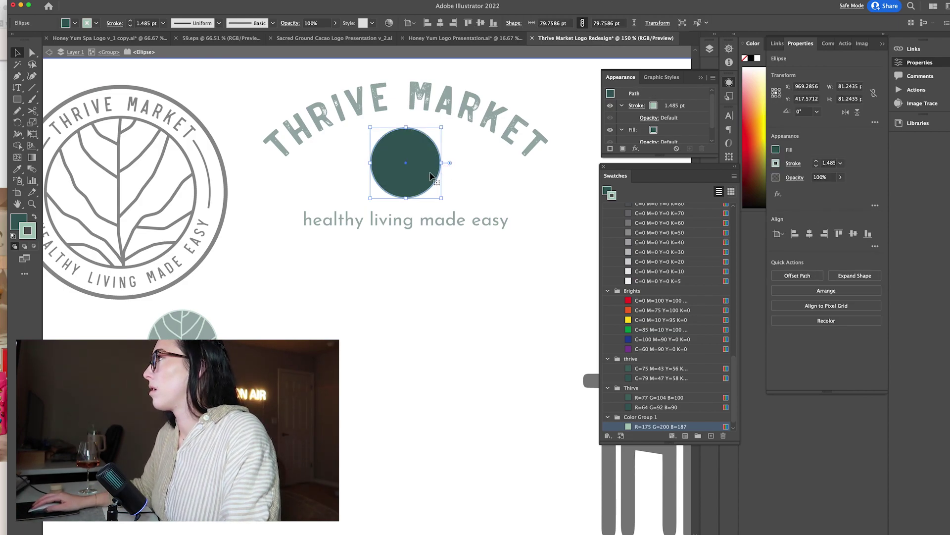
pyautogui.moveTo(440, 174)
pyautogui.mouseDown()
pyautogui.moveTo(421, 337)
pyautogui.moveTo(439, 170)
pyautogui.mouseUp()
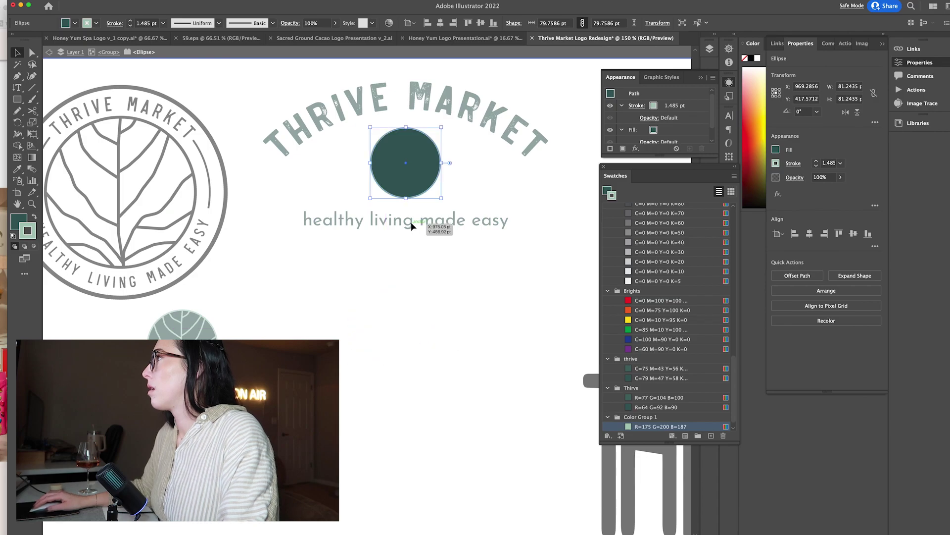
pyautogui.click(93, 23)
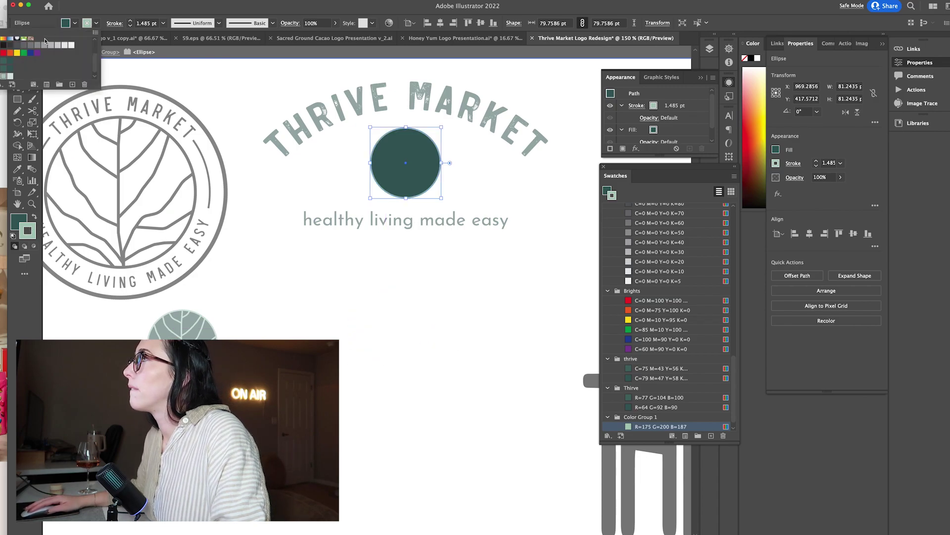
pyautogui.click(3, 40)
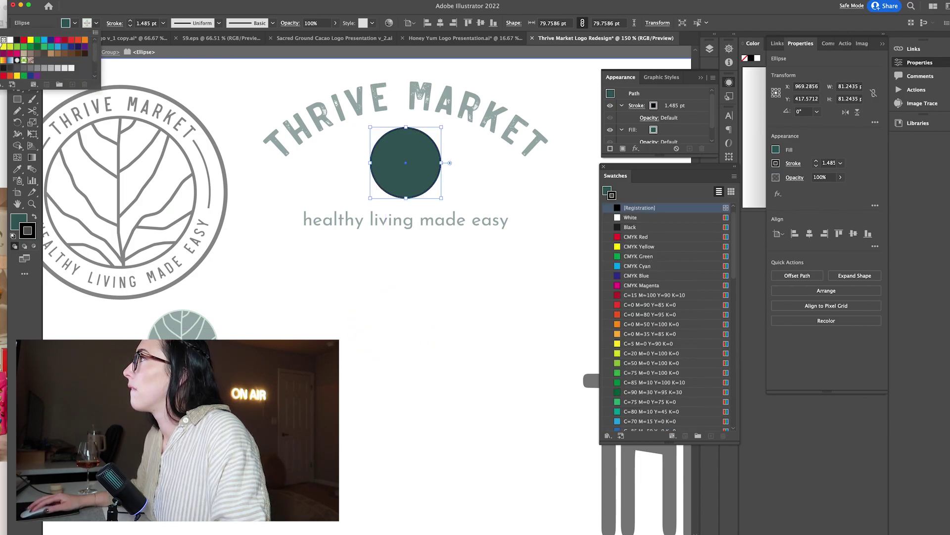
pyautogui.click(4, 40)
pyautogui.click(325, 297)
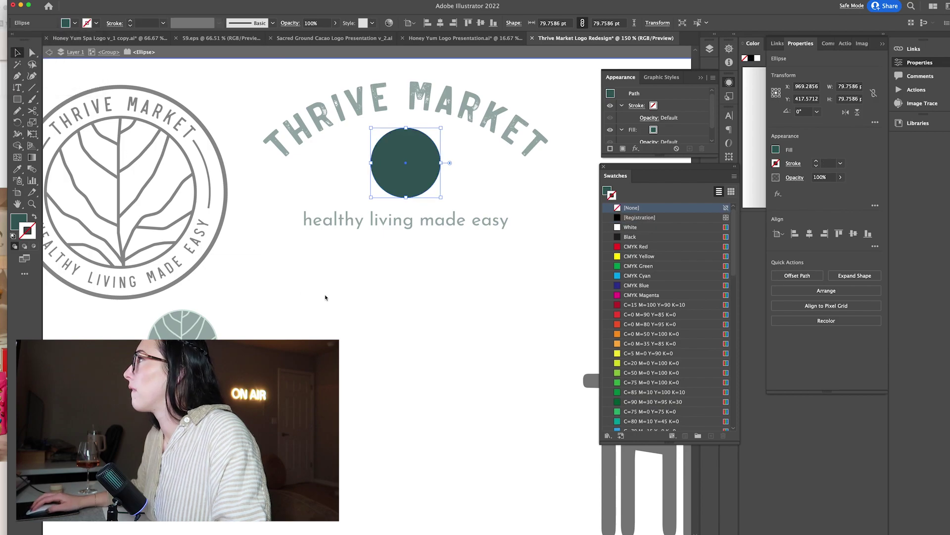
pyautogui.doubleClick(441, 261)
pyautogui.scroll(5, 441, 257)
pyautogui.hscroll(3, 441, 257)
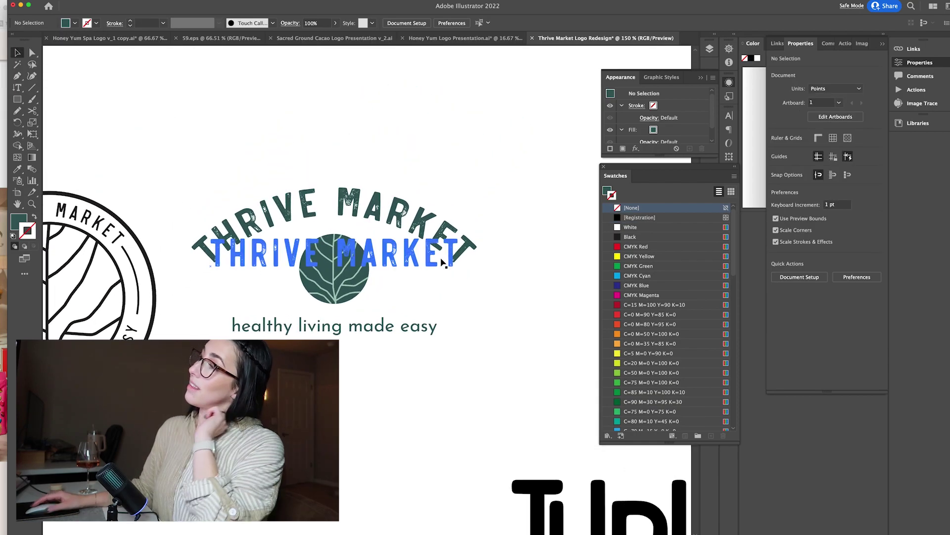
pyautogui.press('super+Tab')
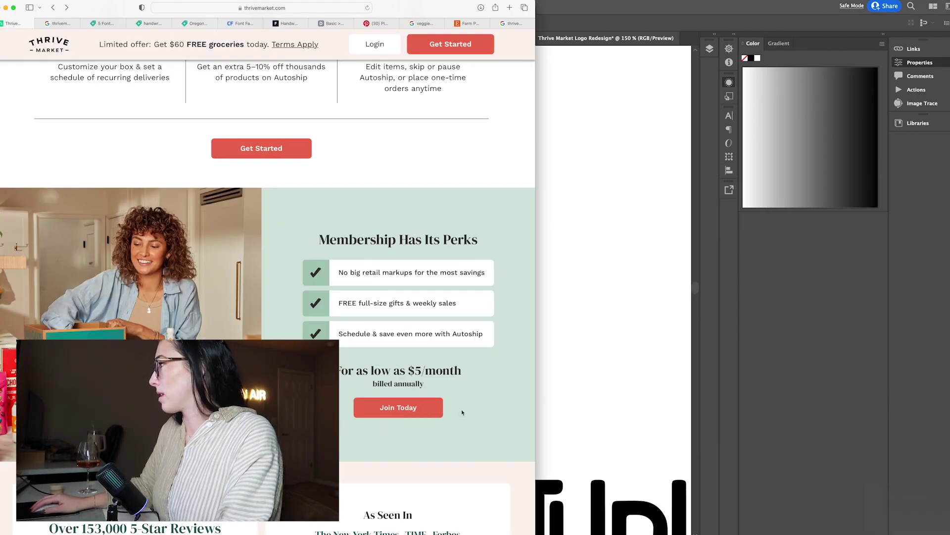
pyautogui.press('super+Tab')
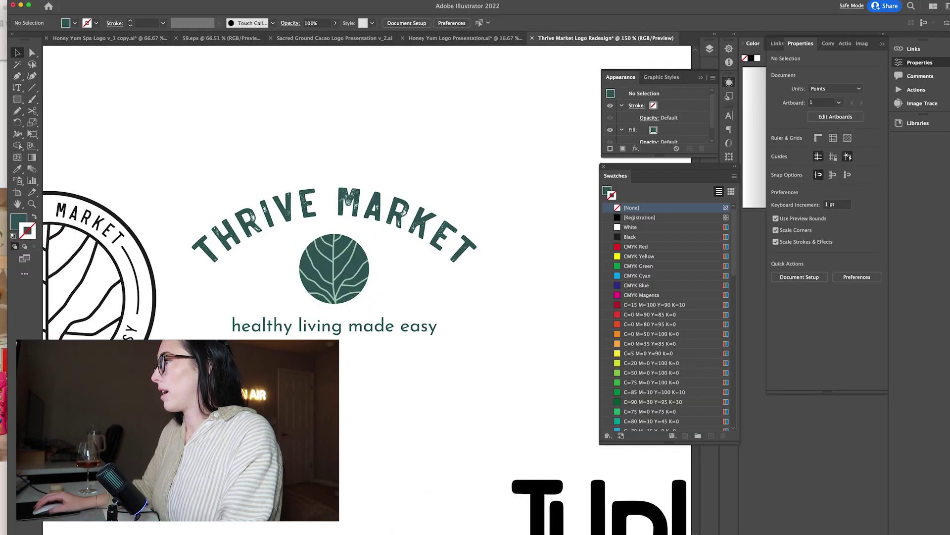
pyautogui.click(248, 487)
pyautogui.moveTo(248, 488); pyautogui.dragTo(286, 213)
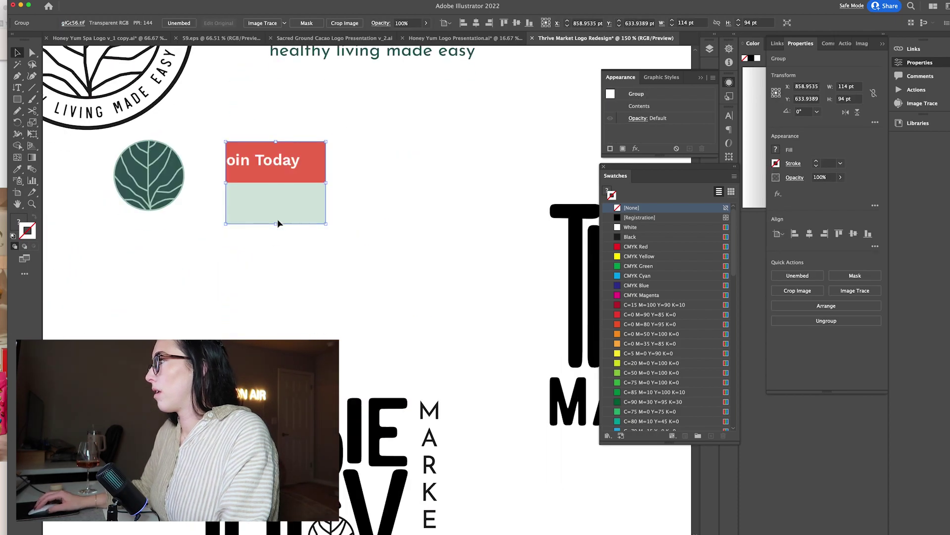
pyautogui.press('Delete')
pyautogui.press('super+z')
pyautogui.press('super+minus')
pyautogui.press('super+minus')
pyautogui.press('super+minus')
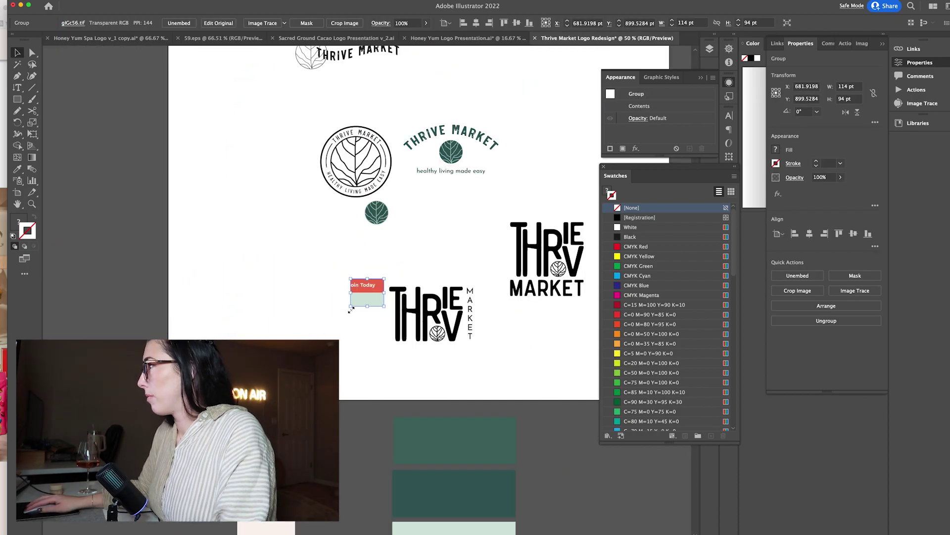
pyautogui.press('Delete')
# Fill a copy of the lighter green rectangle, placed beside it, with the website's red and save that colour as a swatch group
pyautogui.click(418, 463)
pyautogui.moveTo(443, 451); pyautogui.dragTo(569, 452)
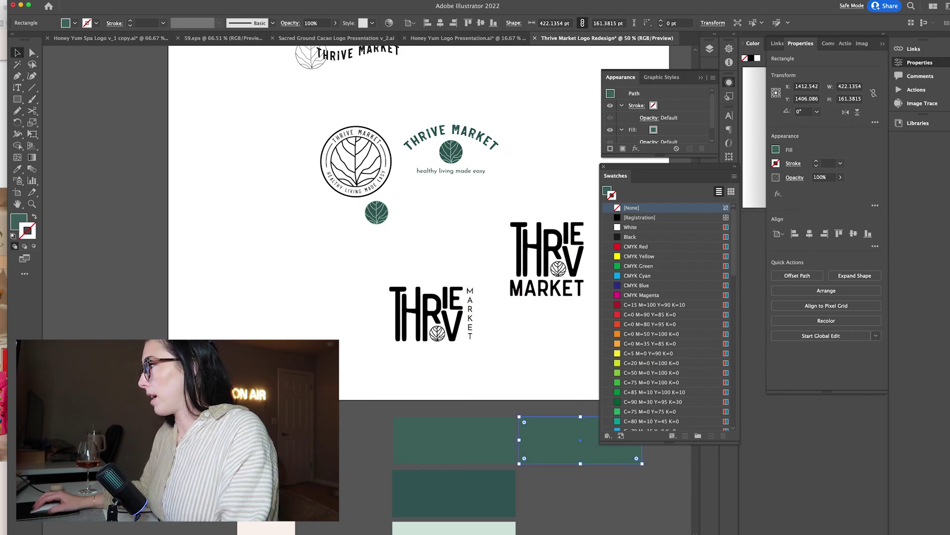
pyautogui.click(13, 224)
pyautogui.click(17, 170)
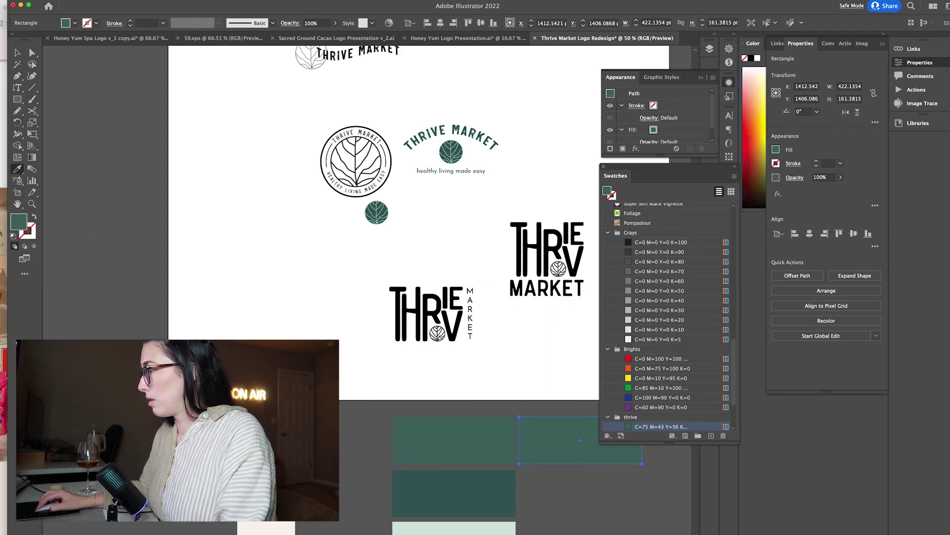
pyautogui.moveTo(54, 317); pyautogui.dragTo(3, 359)
pyautogui.click(15, 52)
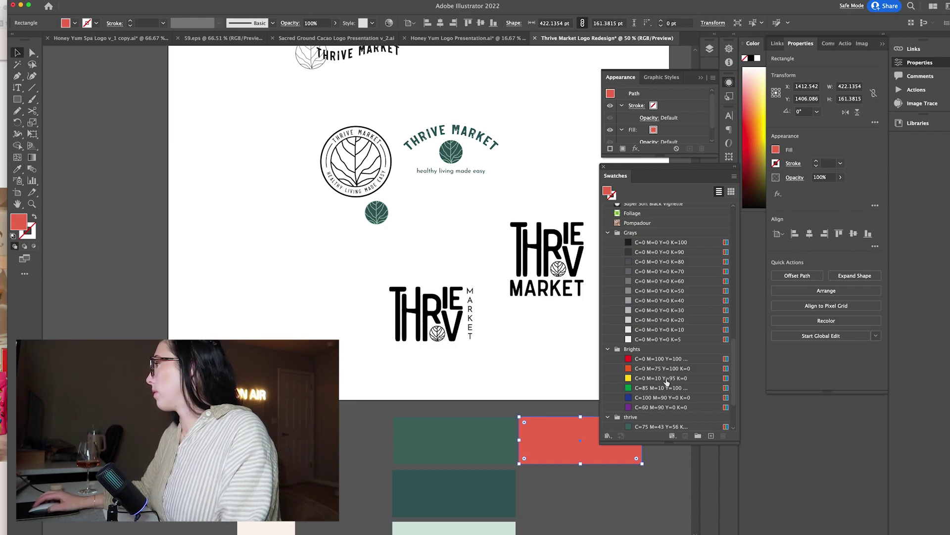
pyautogui.click(697, 437)
pyautogui.click(331, 463)
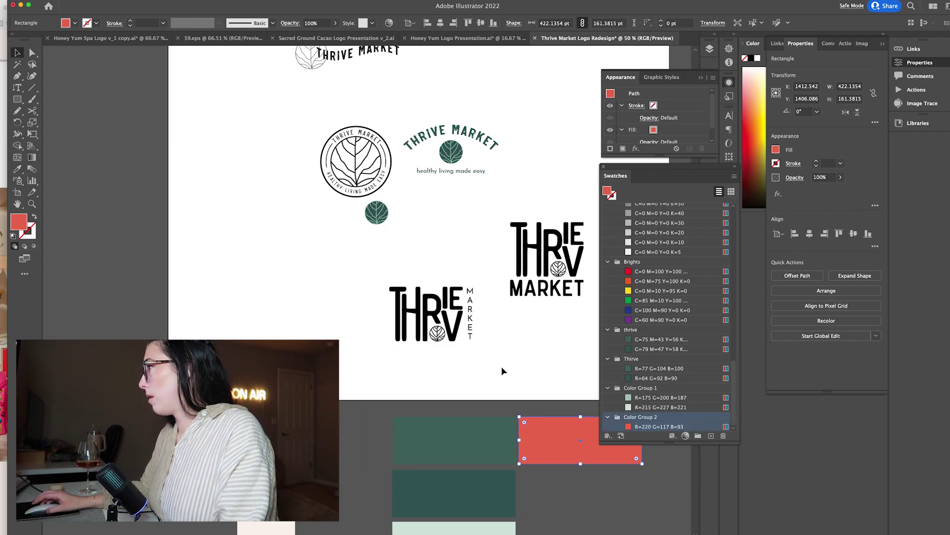
# Isolate the leaf emblem under the arched lettering and try the R=220 G=117 B=93 red on its vein strokes
pyautogui.hscroll(3, 490, 299)
pyautogui.scroll(2, 445, 247)
pyautogui.click(394, 187)
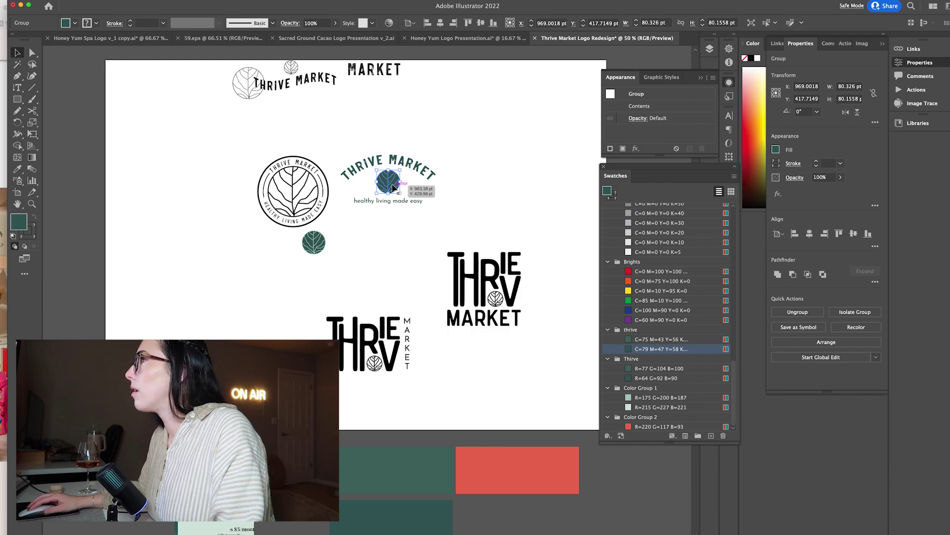
pyautogui.doubleClick(394, 187)
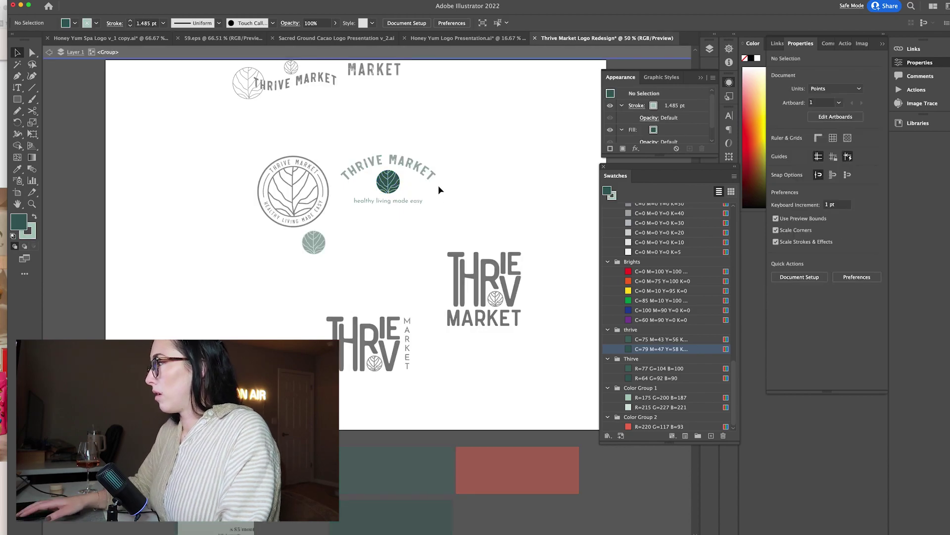
pyautogui.press('super+equal')
pyautogui.press('super+equal')
pyautogui.press('super+equal')
pyautogui.scroll(5, 438, 185)
pyautogui.moveTo(474, 178); pyautogui.dragTo(379, 108)
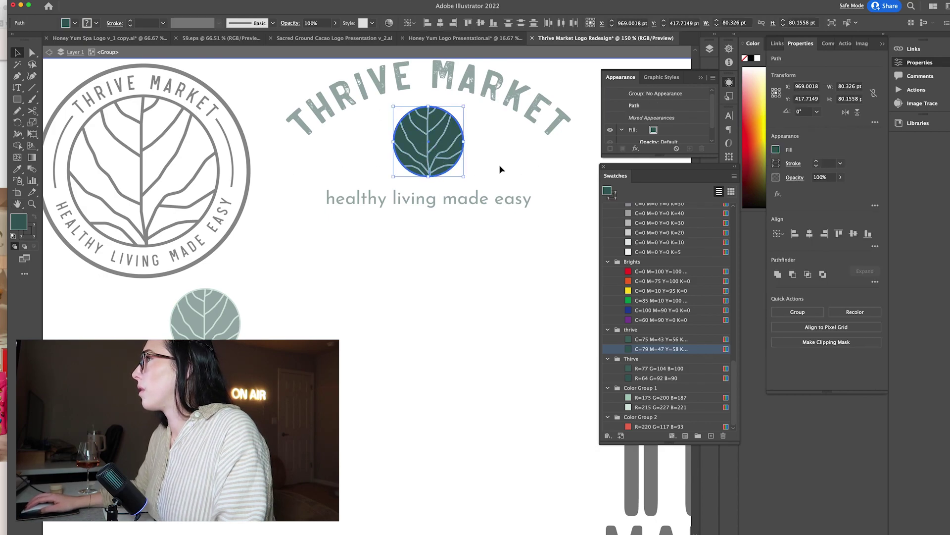
pyautogui.click(486, 164)
pyautogui.moveTo(473, 172); pyautogui.dragTo(384, 108)
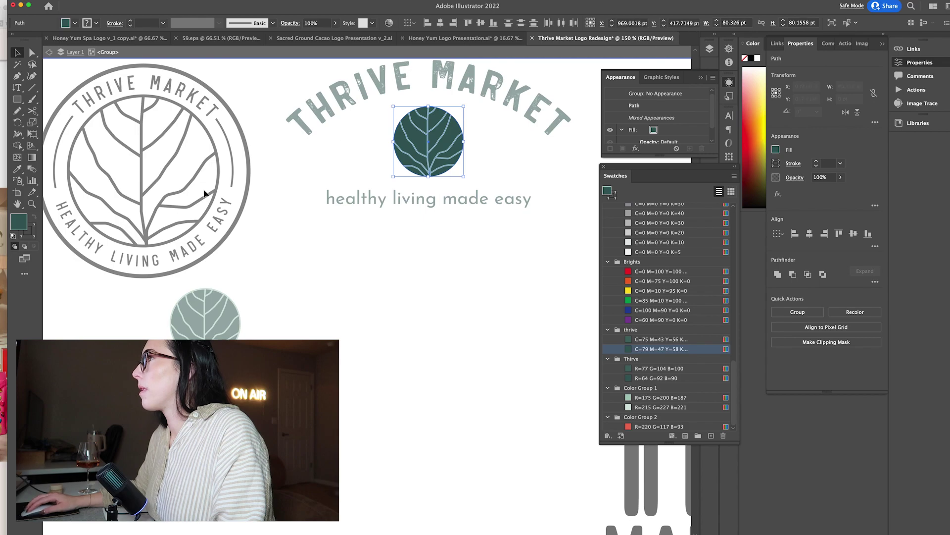
pyautogui.click(632, 427)
pyautogui.click(462, 322)
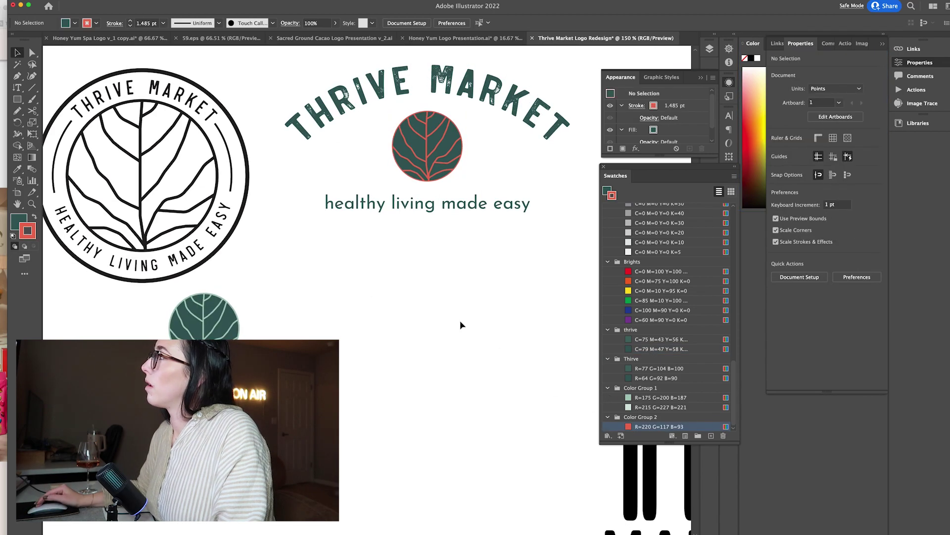
# Undo the red vein recolour on the arched logo's leaf emblem and leave isolation mode
pyautogui.hscroll(5, 459, 320)
pyautogui.scroll(5, 459, 320)
pyautogui.press('super+z')
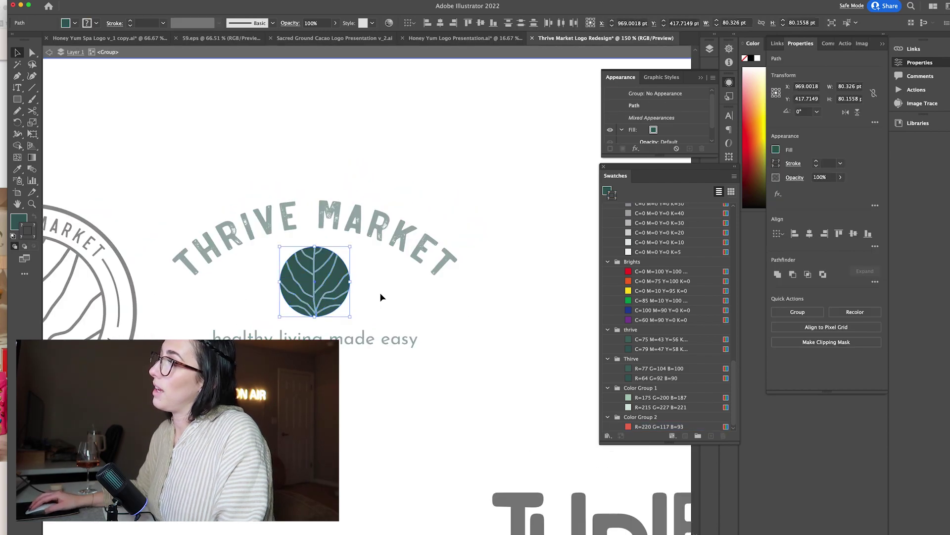
pyautogui.doubleClick(415, 308)
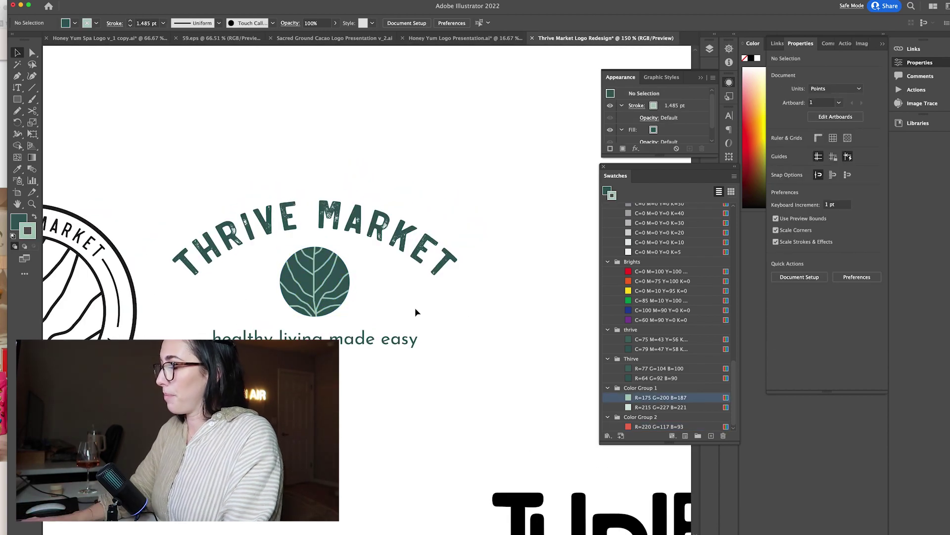
# Fill the interlocking THRIVE letters of the logo with vertical MARKET text with the R=64 G=92 B=90 dark green swatch
pyautogui.press('super+minus')
pyautogui.press('super+minus')
pyautogui.press('super+minus')
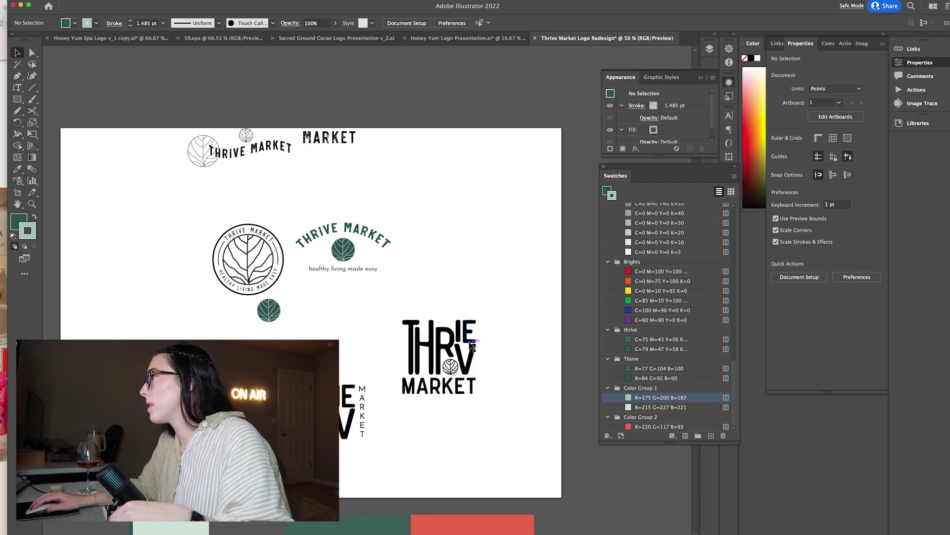
pyautogui.click(470, 345)
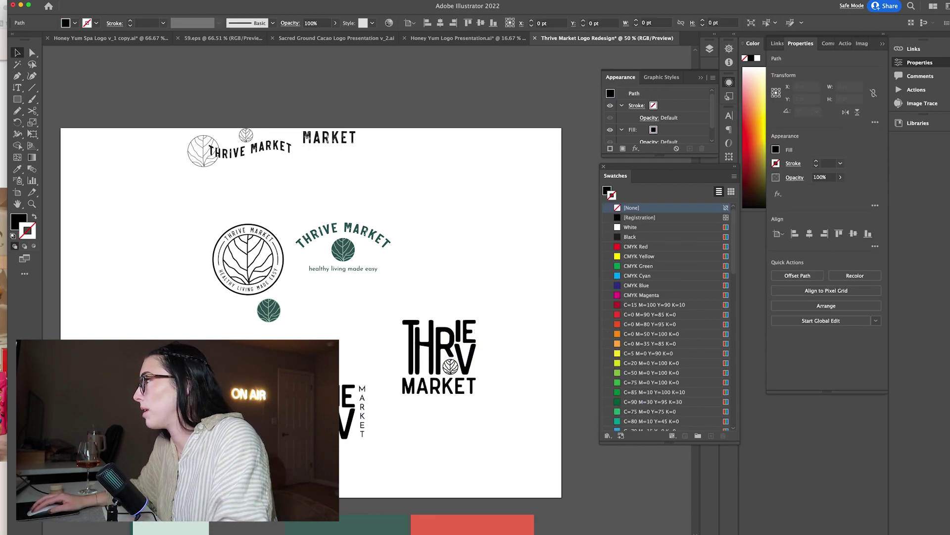
pyautogui.moveTo(347, 413); pyautogui.dragTo(348, 415)
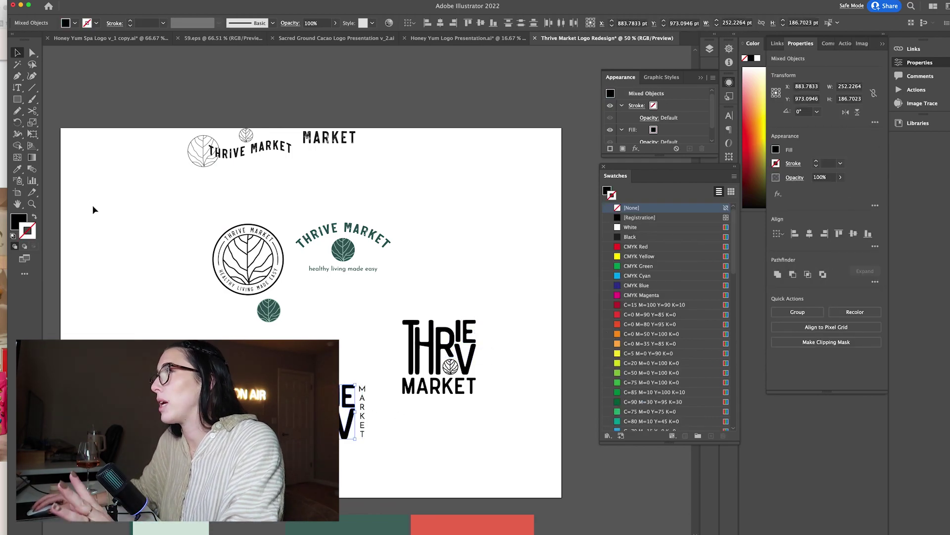
pyautogui.click(19, 221)
pyautogui.scroll(-10, 637, 354)
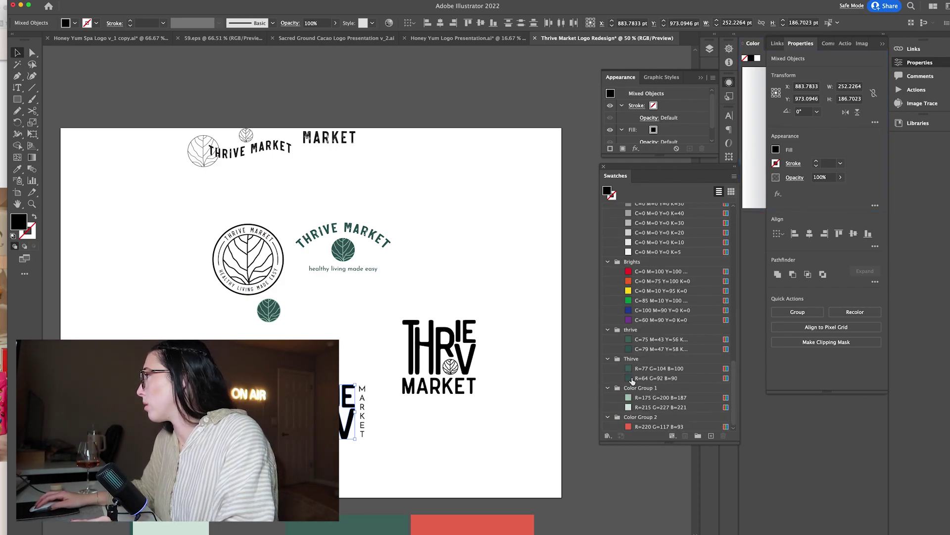
pyautogui.click(632, 378)
pyautogui.click(569, 379)
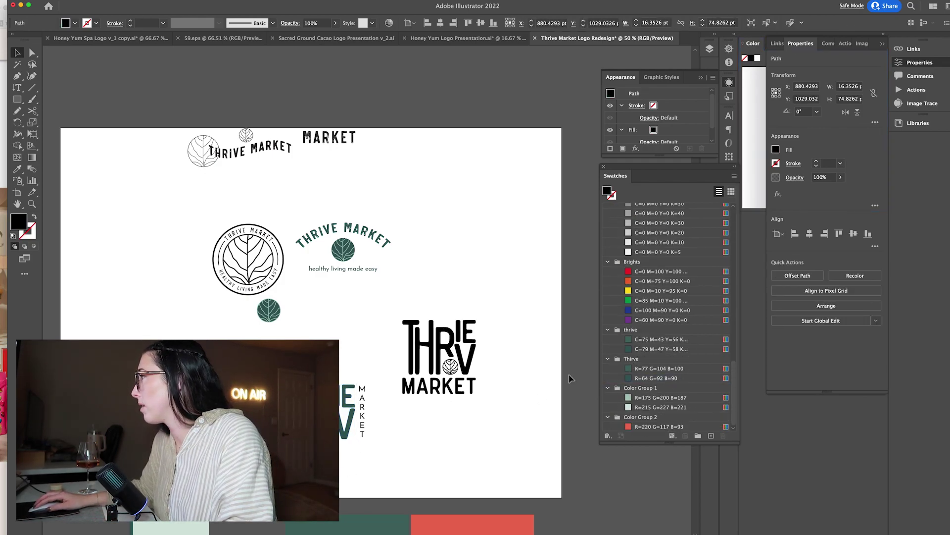
# Fill the vertical MARKET text beside the green THRIVE letters with the R=175 G=200 B=187 mint swatch
pyautogui.click(364, 422)
pyautogui.scroll(-10, 650, 357)
pyautogui.click(631, 396)
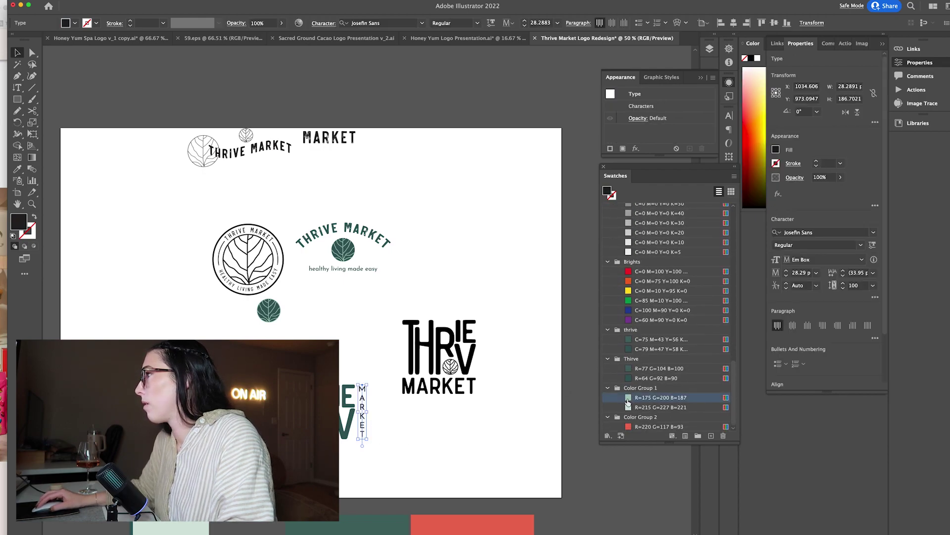
pyautogui.click(397, 466)
# Move the black leaf emblem out of the green THRIVE lettering into the empty space below the round badge
pyautogui.press('super+equal')
pyautogui.press('super+equal')
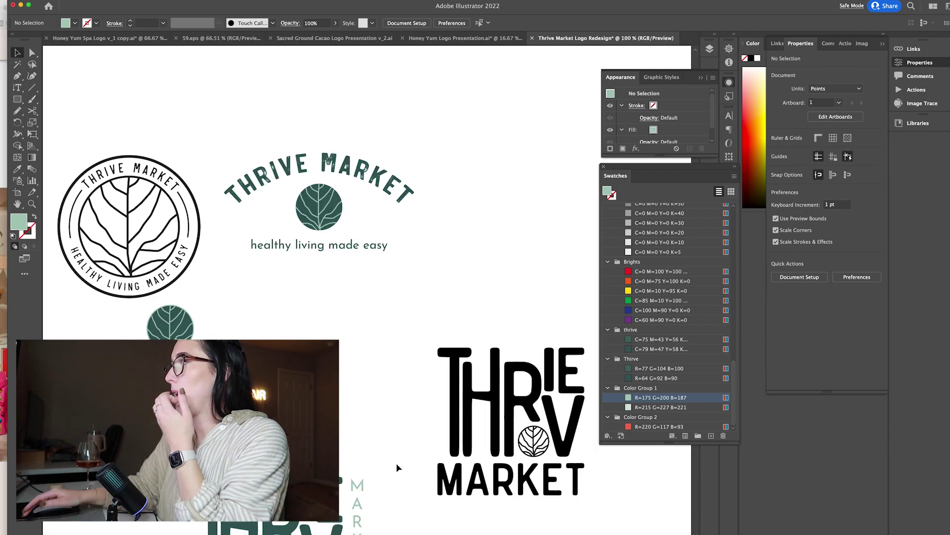
pyautogui.scroll(-5, 396, 462)
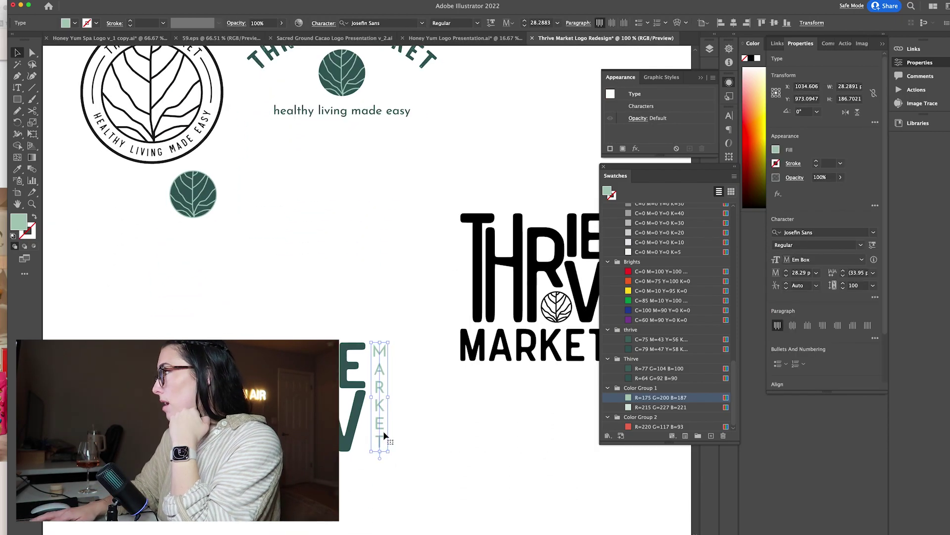
pyautogui.moveTo(323, 439); pyautogui.dragTo(103, 295)
pyautogui.click(323, 221)
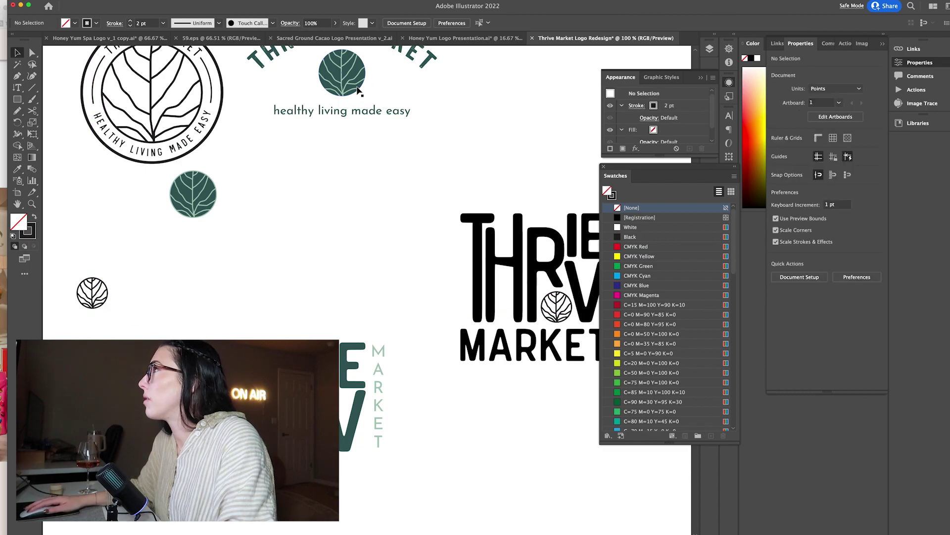
# Try a stroke of None on the green leaf emblem copy below the round badge, and undo it
pyautogui.click(356, 88)
pyautogui.click(275, 189)
pyautogui.click(202, 198)
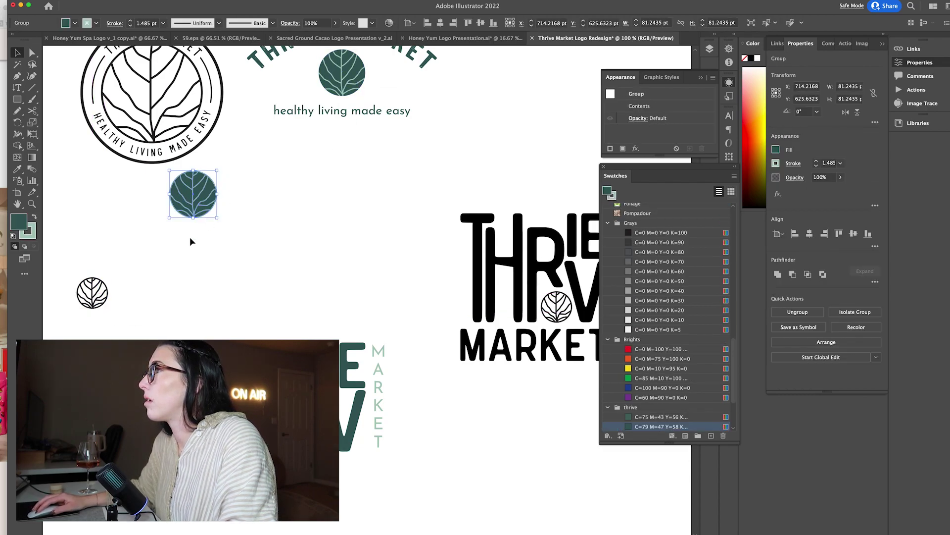
pyautogui.click(33, 234)
pyautogui.click(95, 23)
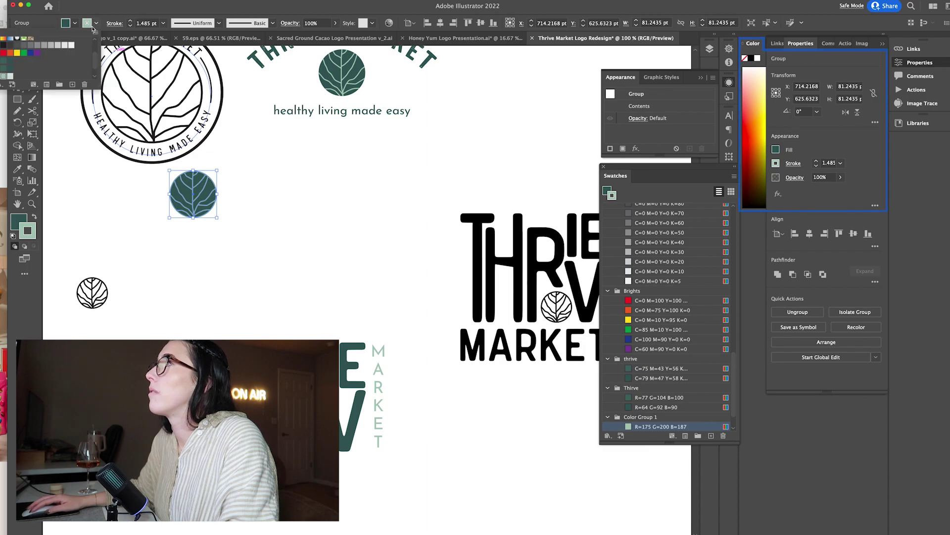
pyautogui.scroll(3, 10, 48)
pyautogui.click(4, 40)
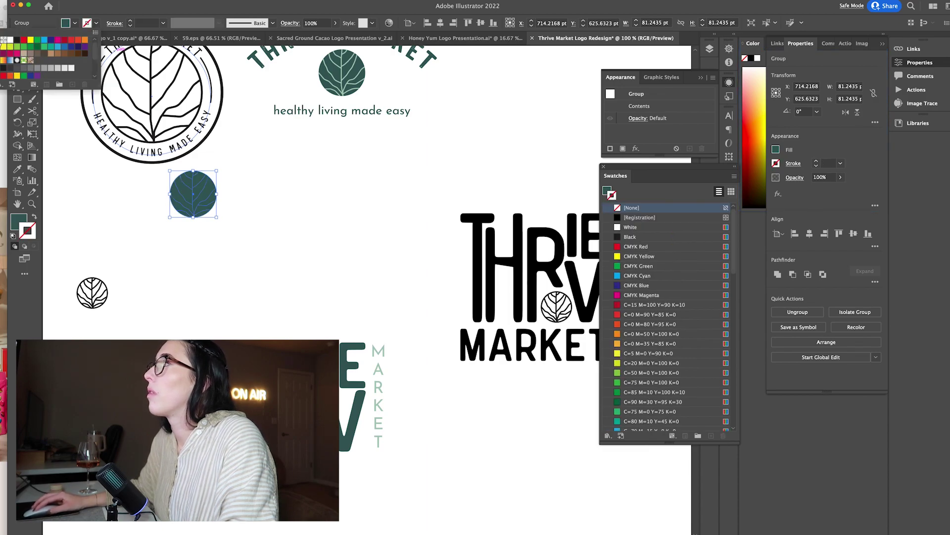
pyautogui.press('super+z')
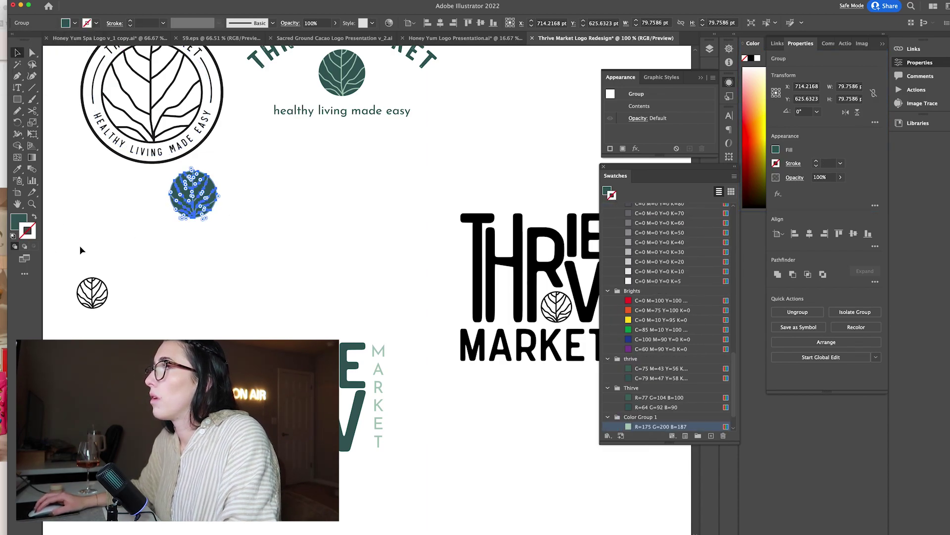
# Set the fill of the green leaf emblem copy below the round badge to None, keeping its mint stroke
pyautogui.click(75, 23)
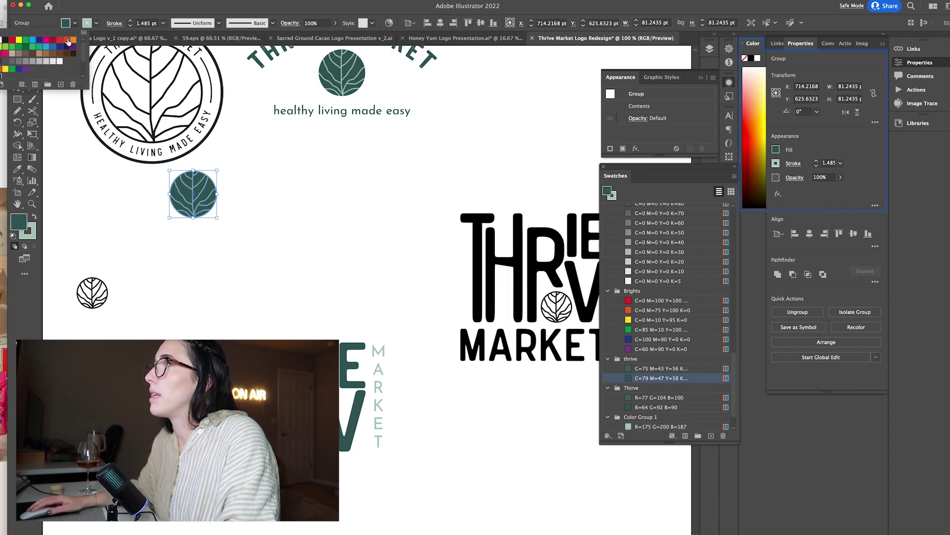
pyautogui.click(4, 40)
pyautogui.click(150, 201)
pyautogui.moveTo(241, 248); pyautogui.dragTo(317, 367)
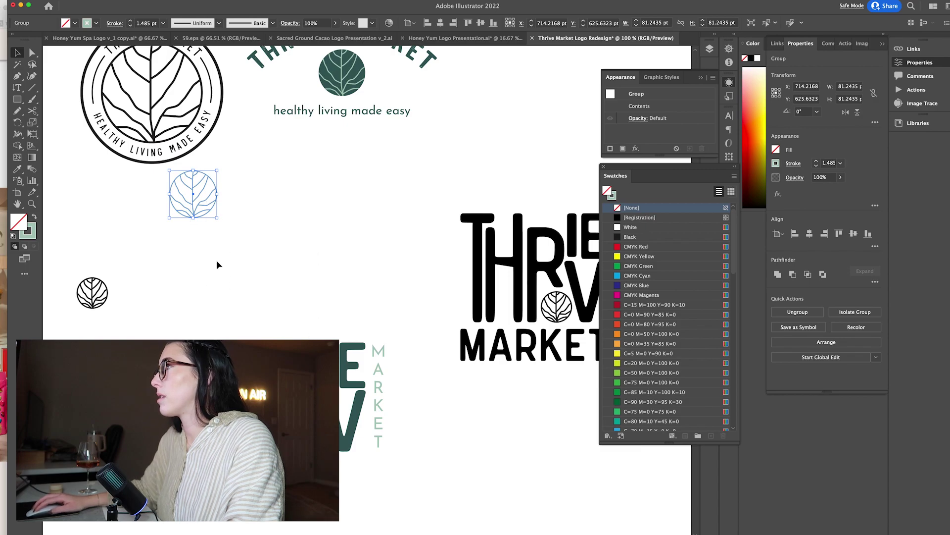
pyautogui.click(290, 322)
# Duplicate the small black leaf emblem above itself, and place the mint emblem inside the green THRIVE lettering at about 45 pt wide
pyautogui.moveTo(92, 292); pyautogui.dragTo(89, 230)
pyautogui.click(193, 196)
pyautogui.moveTo(193, 197)
pyautogui.mouseDown()
pyautogui.moveTo(369, 472)
pyautogui.moveTo(319, 472)
pyautogui.moveTo(340, 468)
pyautogui.moveTo(338, 442)
pyautogui.moveTo(305, 436)
pyautogui.mouseUp()
pyautogui.click(307, 483)
pyautogui.click(306, 436)
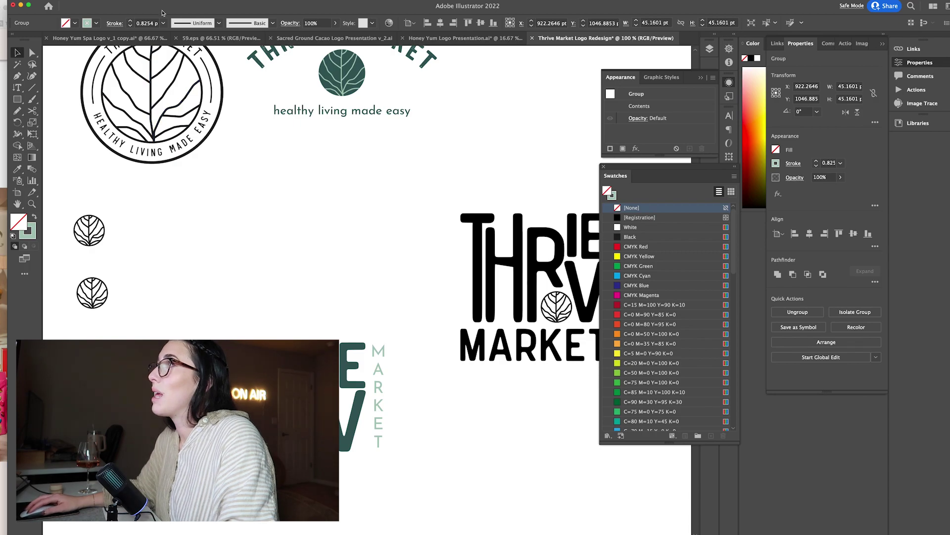
# Try stroke weights of 2 pt and 1 pt on the mint leaf emblem inside the green THRIVE lettering
pyautogui.click(130, 22)
pyautogui.click(131, 22)
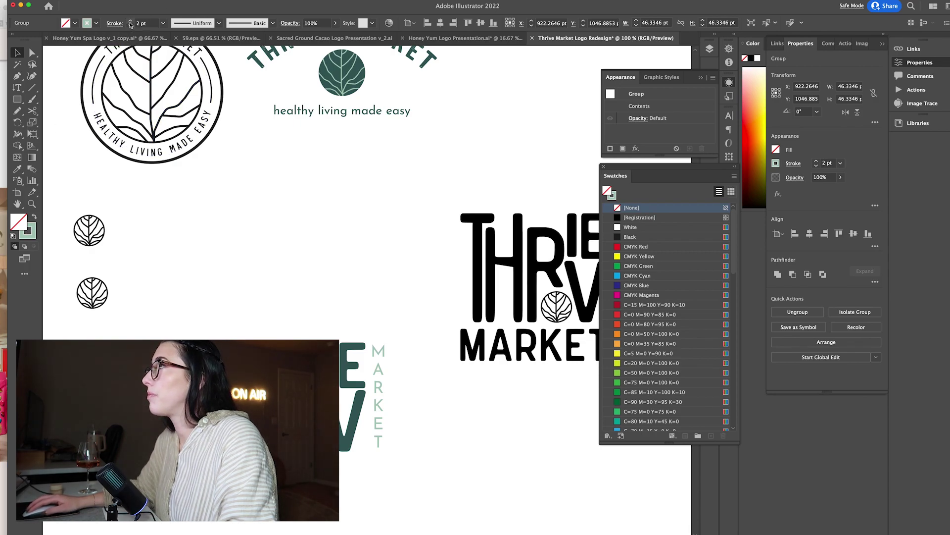
pyautogui.click(298, 183)
pyautogui.press('super+equal')
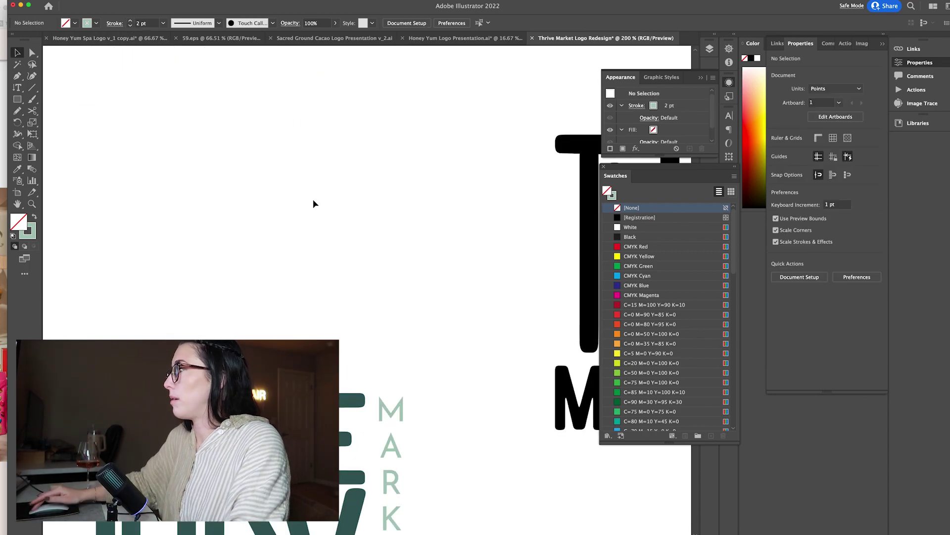
pyautogui.scroll(-5, 313, 199)
pyautogui.click(286, 397)
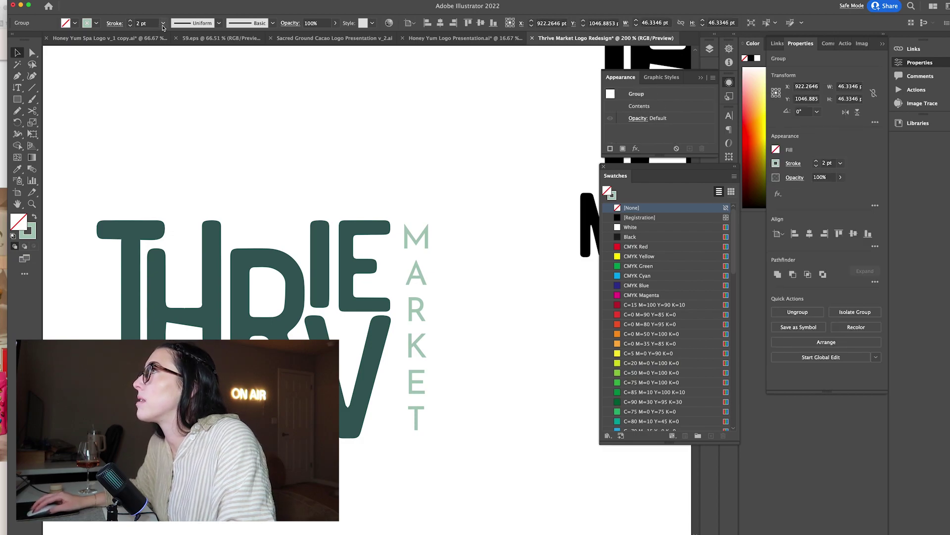
pyautogui.click(350, 115)
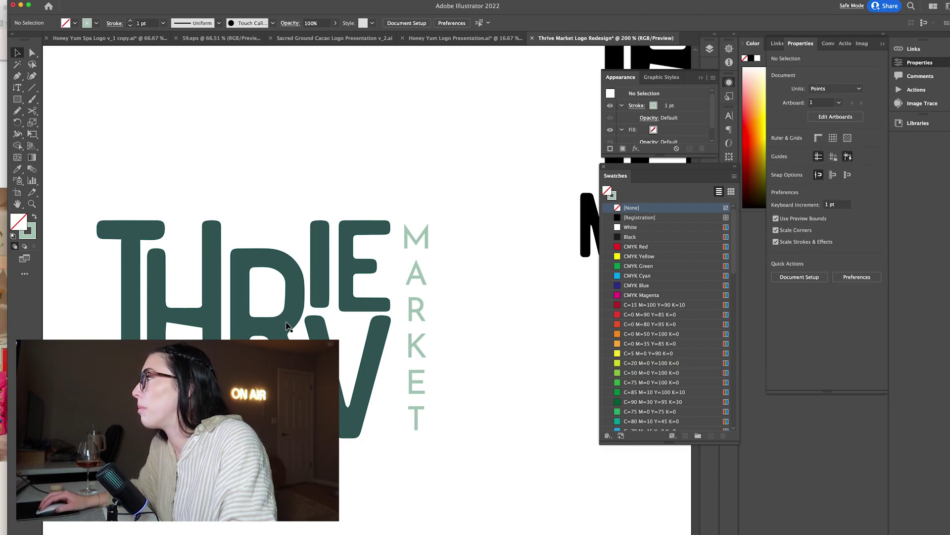
# Set the stroke weight of the mint leaf emblem inside the green THRIVE lettering to 1.5 pt
pyautogui.click(286, 397)
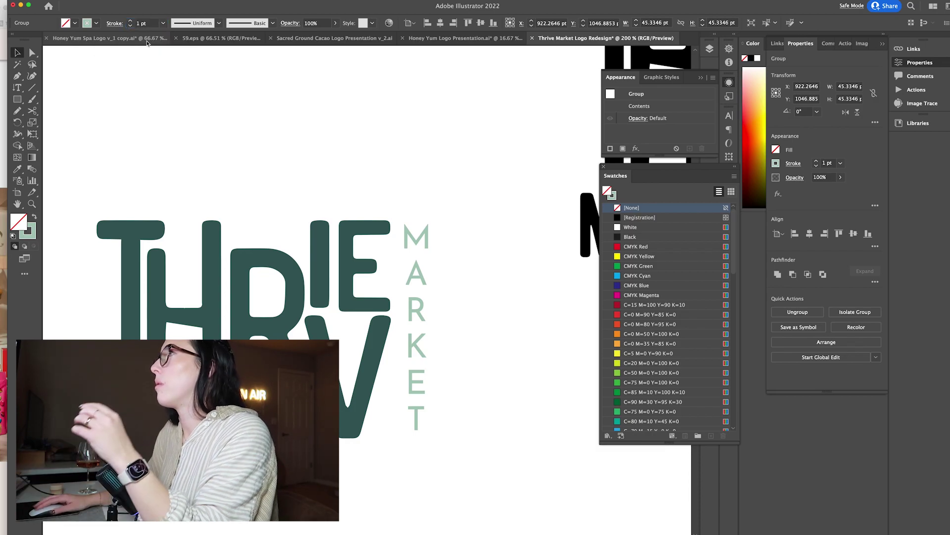
pyautogui.click(142, 24)
pyautogui.write('0.25')
pyautogui.press('Return')
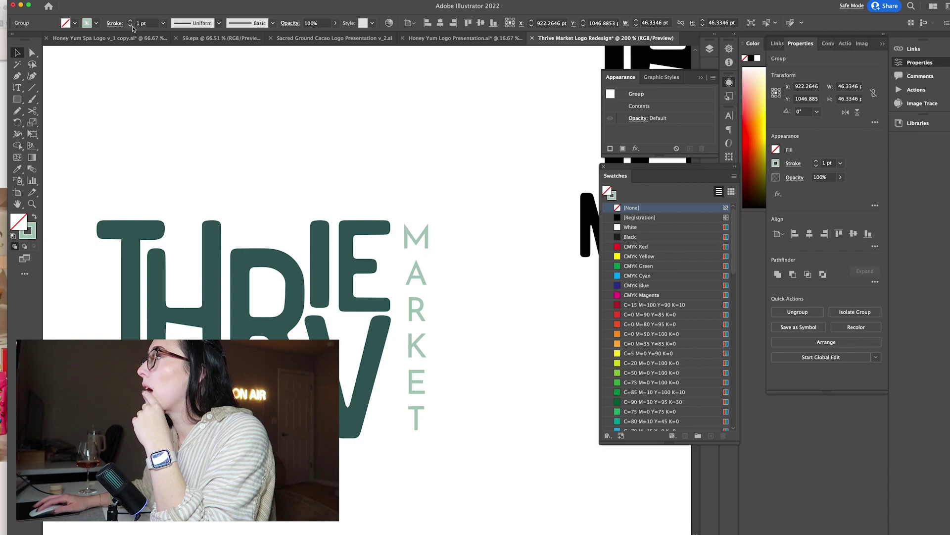
pyautogui.click(162, 23)
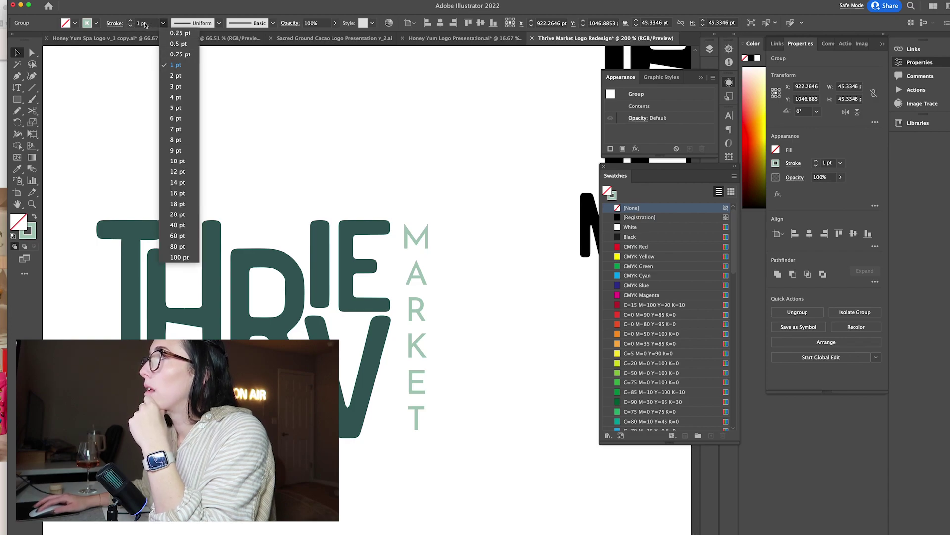
pyautogui.click(143, 24)
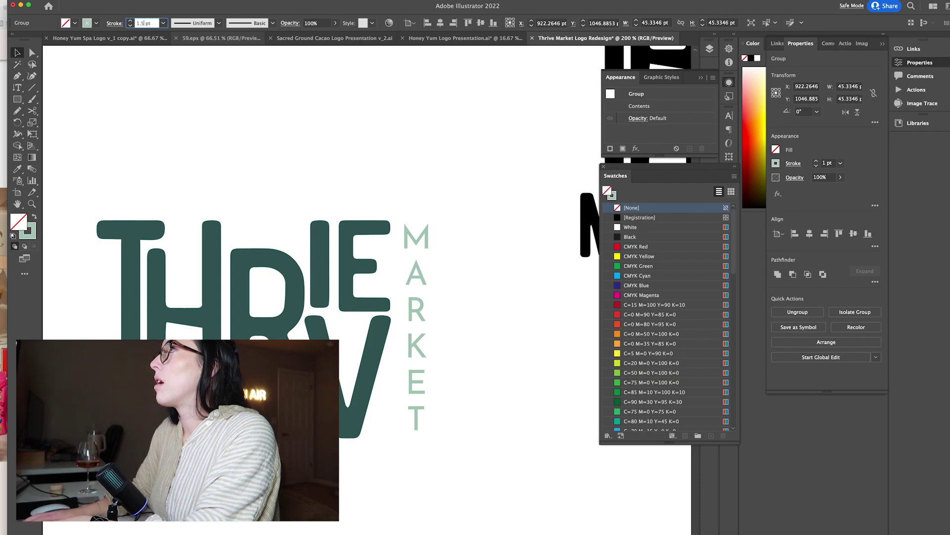
pyautogui.click(354, 480)
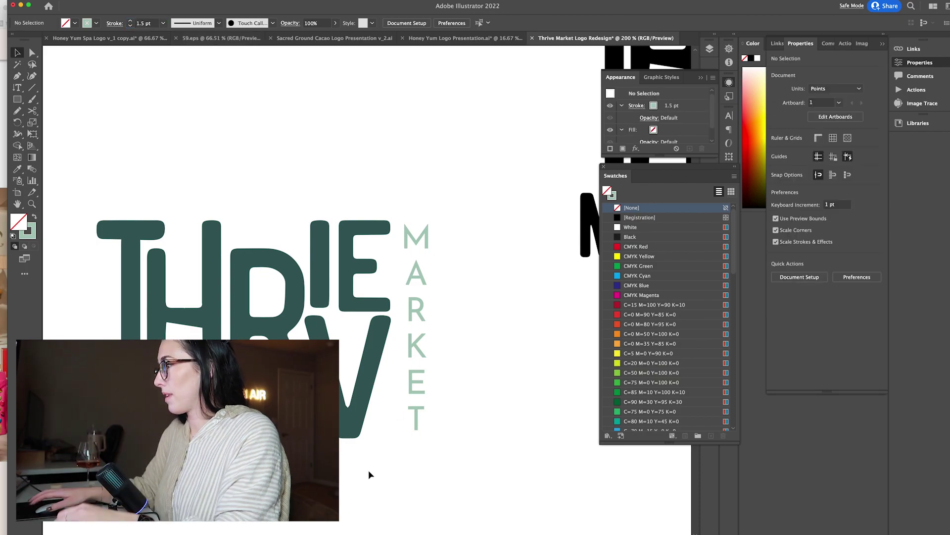
# Enlarge the mint leaf emblem inside the green THRIVE lettering to about 52 pt wide and align it with the base of the V
pyautogui.press('super+equal')
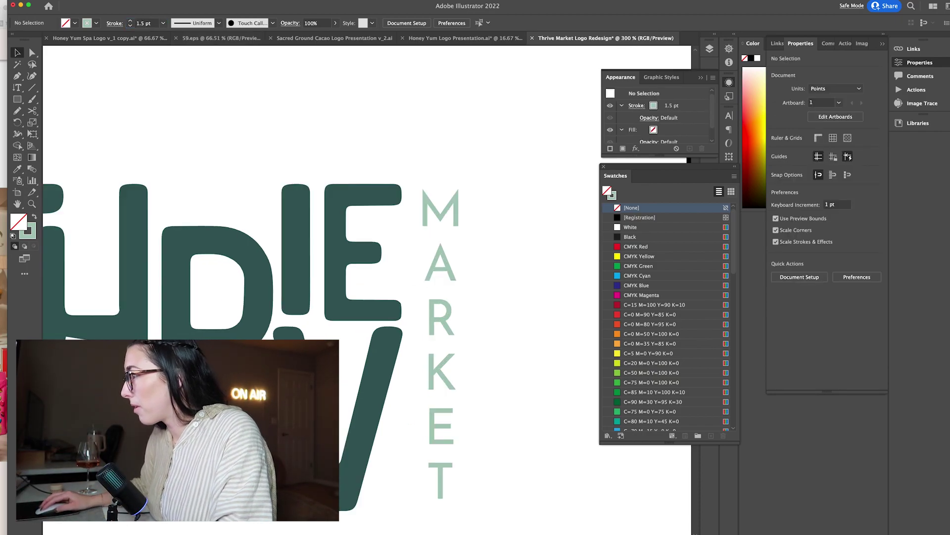
pyautogui.click(302, 445)
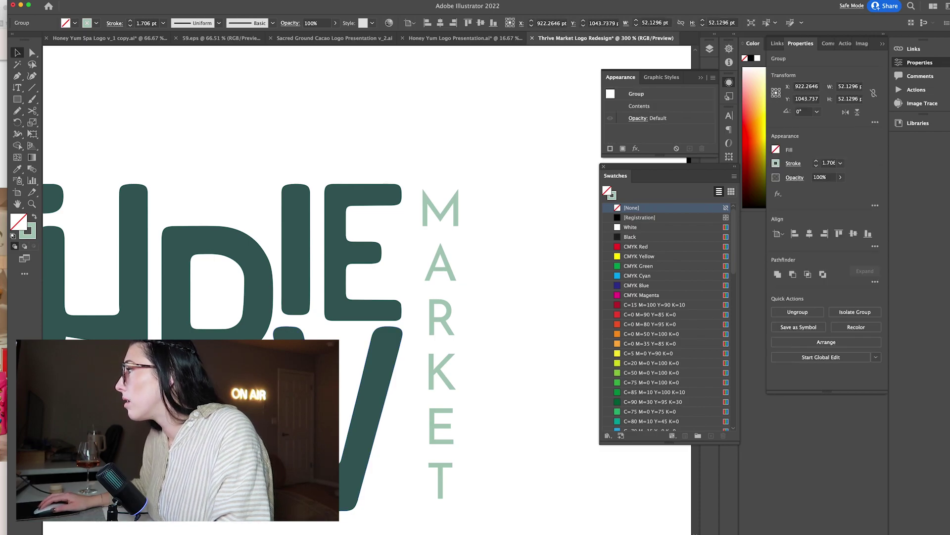
pyautogui.keyDown('shift'); pyautogui.click(381, 376); pyautogui.keyUp('shift')
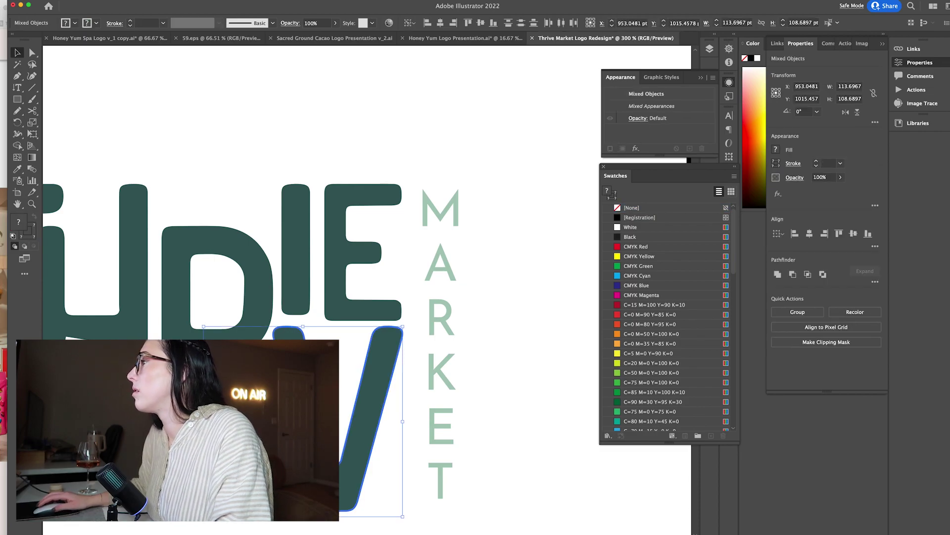
pyautogui.click(513, 144)
pyautogui.press('super+minus')
pyautogui.press('super+minus')
pyautogui.press('super+minus')
pyautogui.press('super+minus')
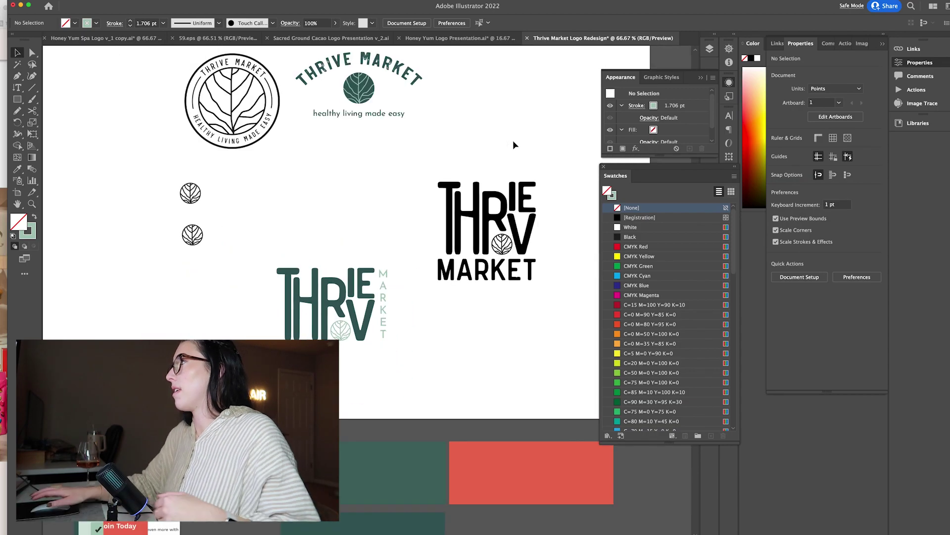
# Fill all letter pieces of THRIVE in the black stacked logo with the coral swatch R=220 G=117 B=93
pyautogui.hscroll(3, 513, 143)
pyautogui.click(430, 211)
pyautogui.moveTo(339, 173); pyautogui.dragTo(543, 213)
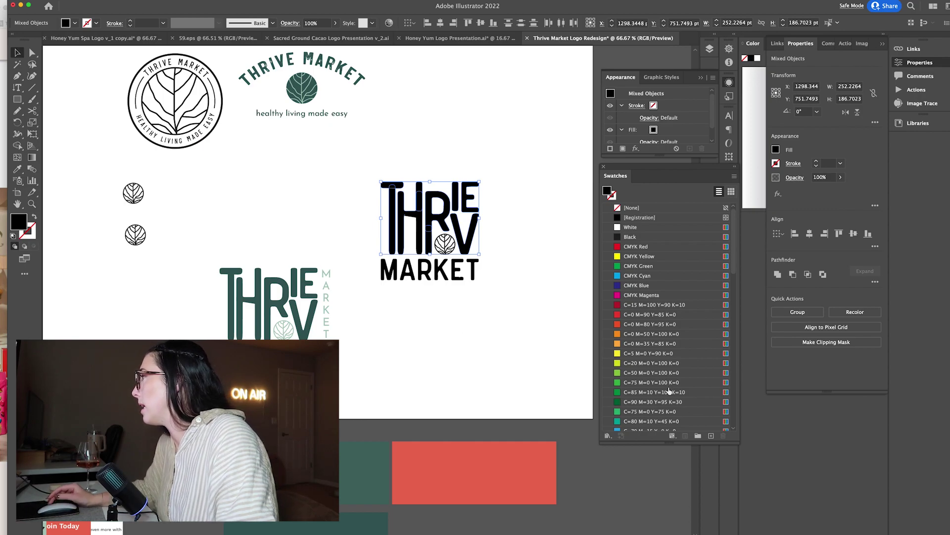
pyautogui.scroll(-10, 669, 391)
pyautogui.click(636, 427)
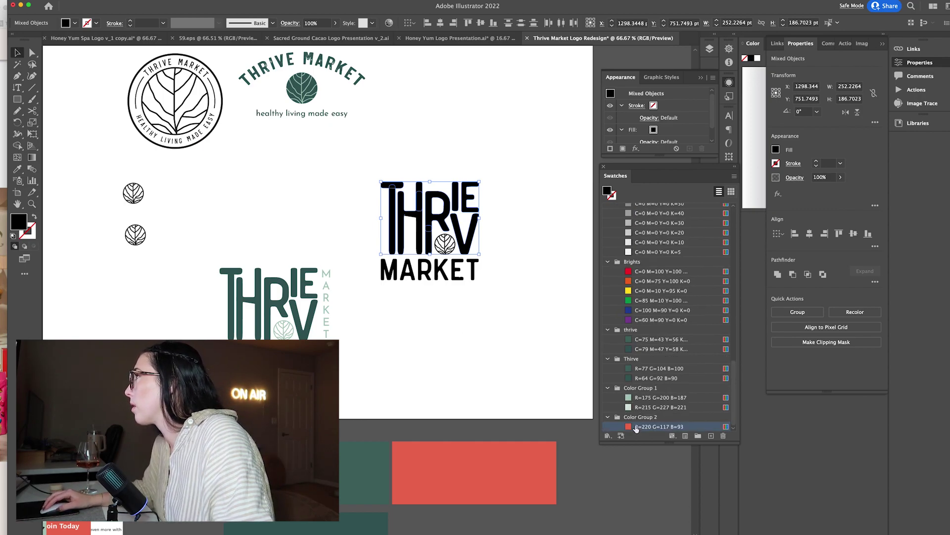
pyautogui.click(487, 314)
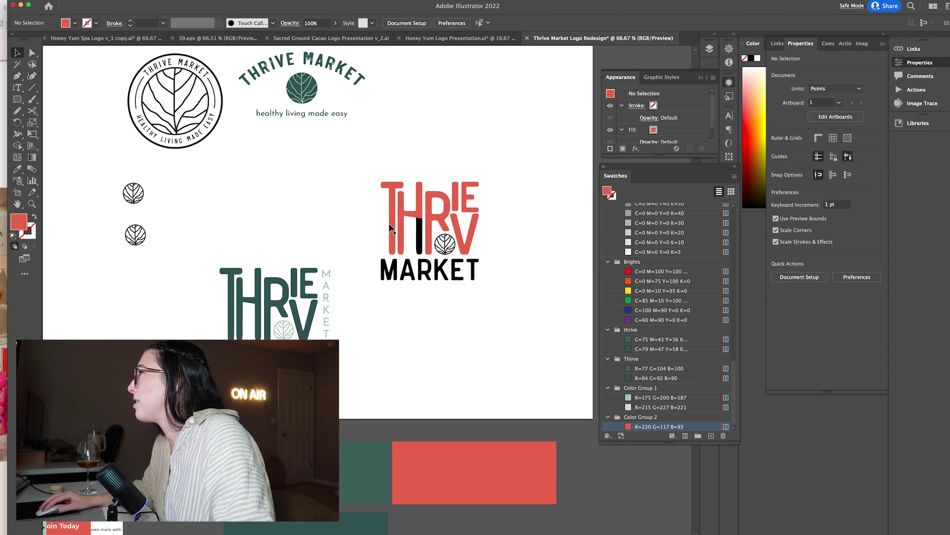
pyautogui.click(418, 238)
pyautogui.click(658, 426)
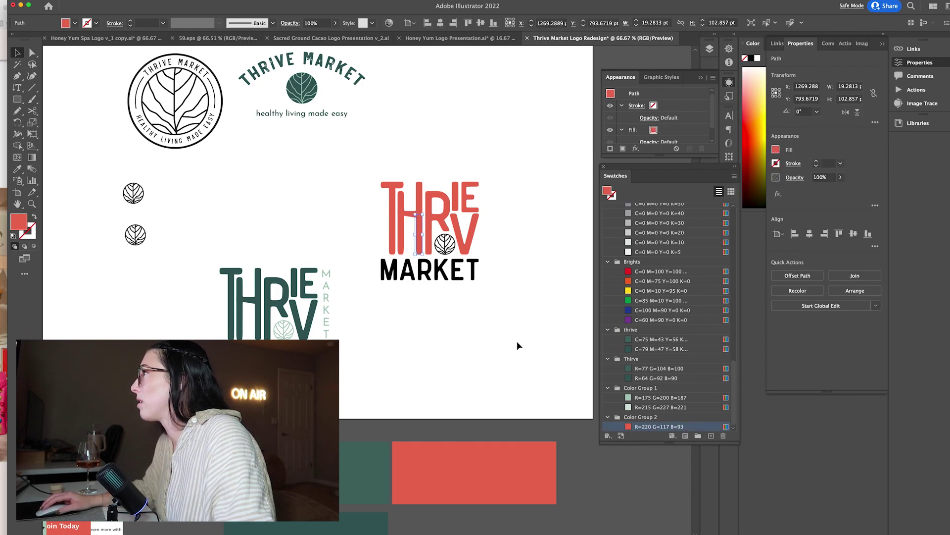
pyautogui.click(491, 312)
# Fill all letter pieces of the coral THRIVE lettering with the mint swatch R=175 G=200 B=187, including the T's crossbar
pyautogui.click(460, 279)
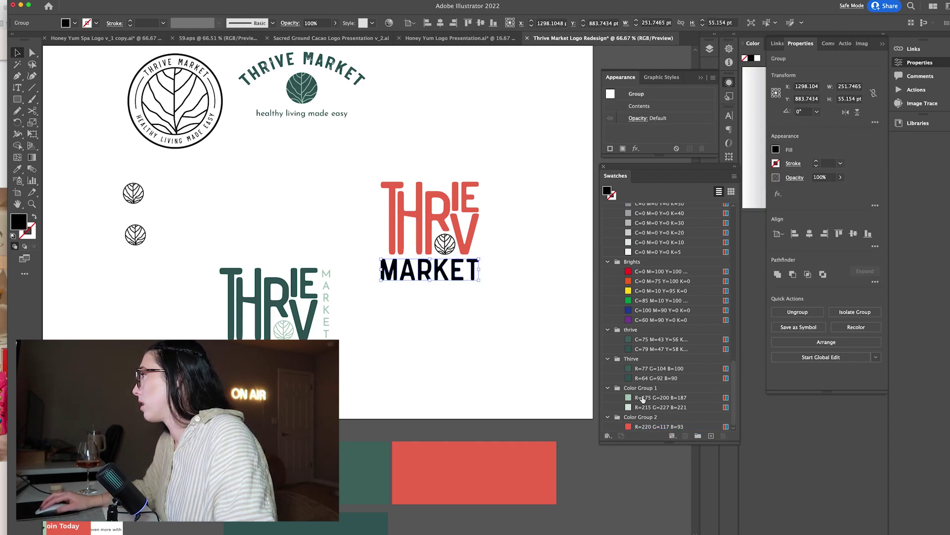
pyautogui.moveTo(489, 234); pyautogui.dragTo(488, 235)
pyautogui.click(427, 240)
pyautogui.moveTo(488, 224); pyautogui.dragTo(491, 222)
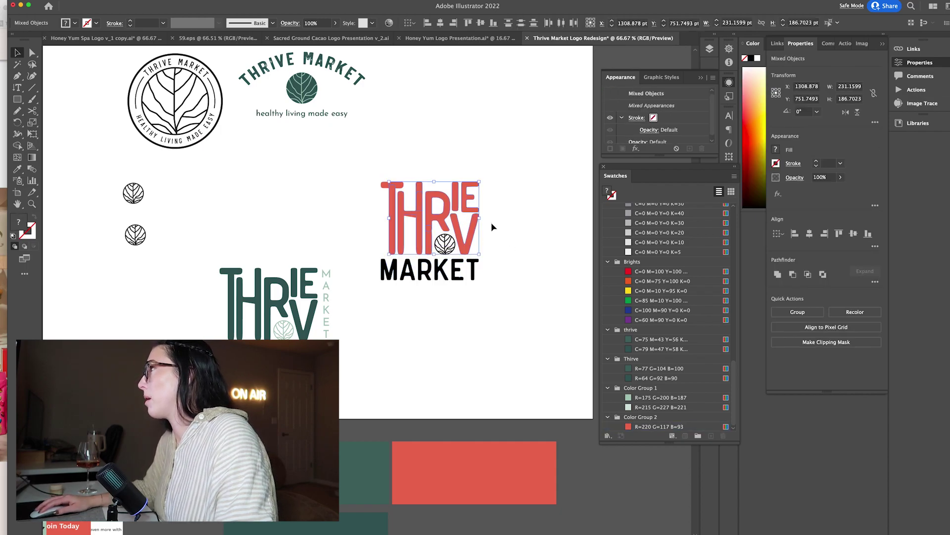
pyautogui.click(630, 398)
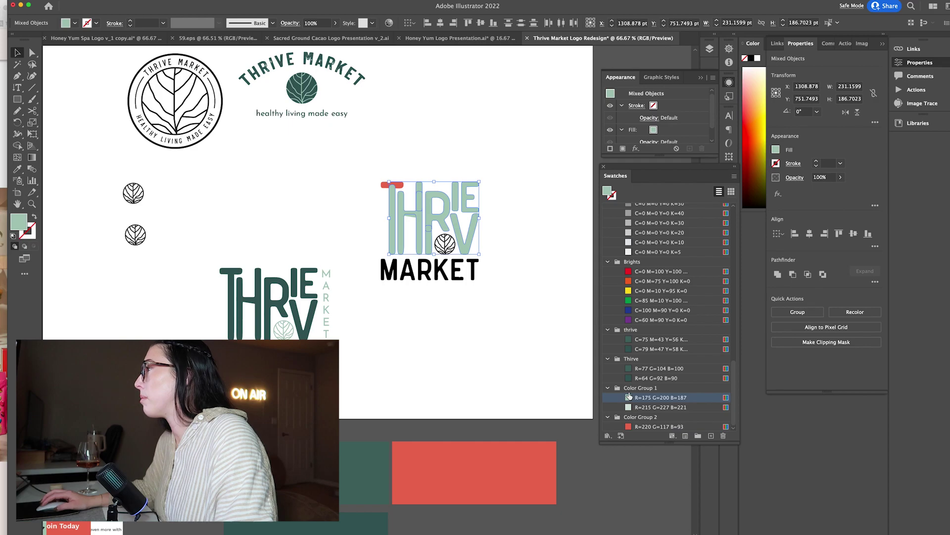
pyautogui.click(361, 172)
pyautogui.click(396, 185)
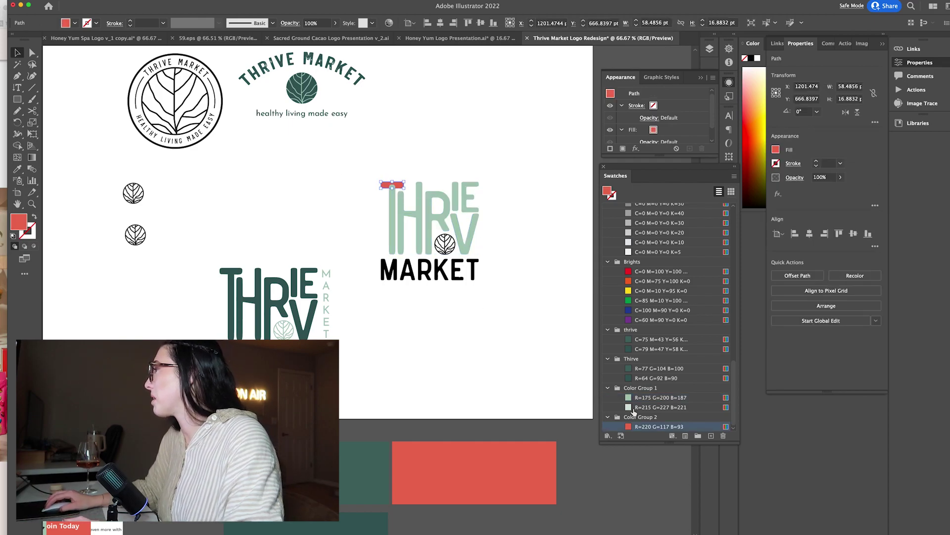
pyautogui.click(630, 397)
pyautogui.click(492, 320)
# Fill the MARKET lettering under the mint THRIVE with the coral swatch R=220 G=117 B=93
pyautogui.click(381, 271)
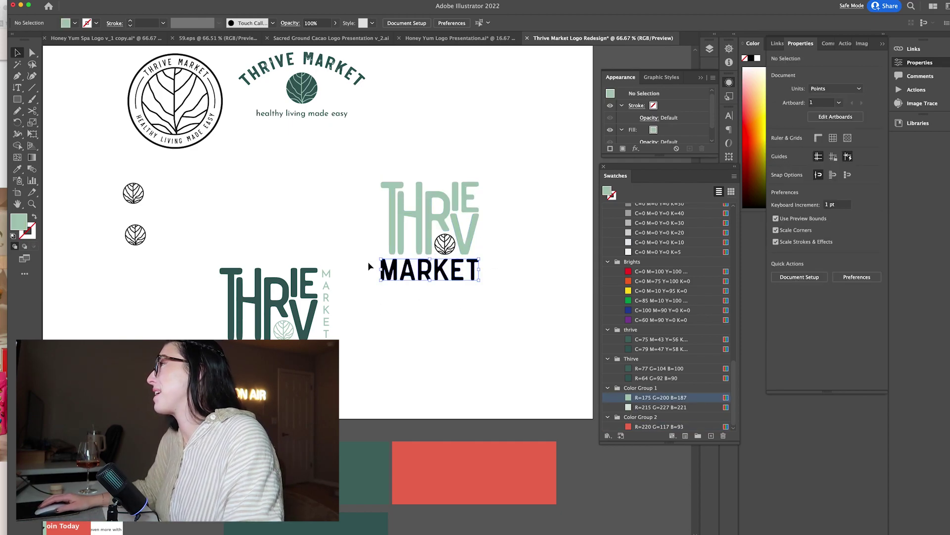
pyautogui.click(653, 427)
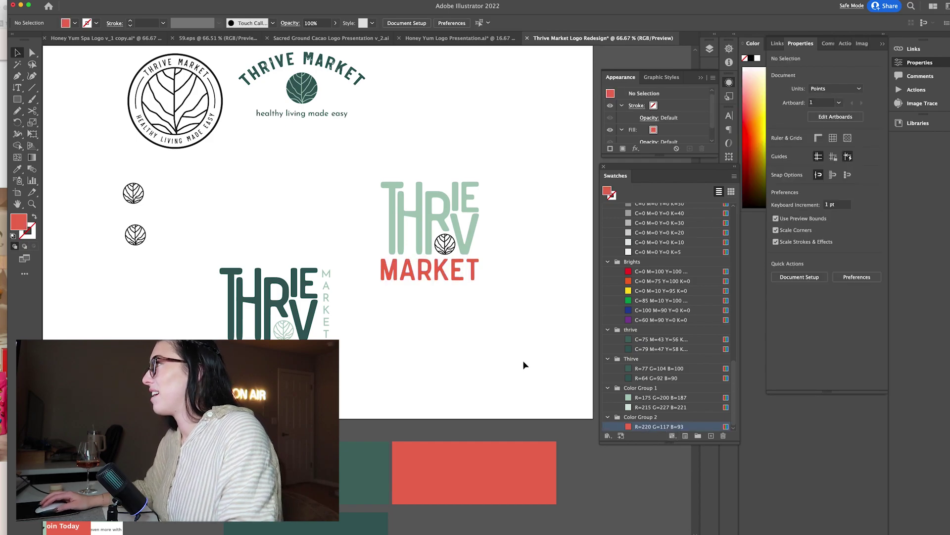
pyautogui.moveTo(381, 270); pyautogui.dragTo(382, 271)
pyautogui.click(461, 325)
# Duplicate the black leaf emblem to below the coral MARKET lettering and delete the original inside the mint THRIVE
pyautogui.hotkey('ctrl', '=')
pyautogui.hotkey('ctrl', '=')
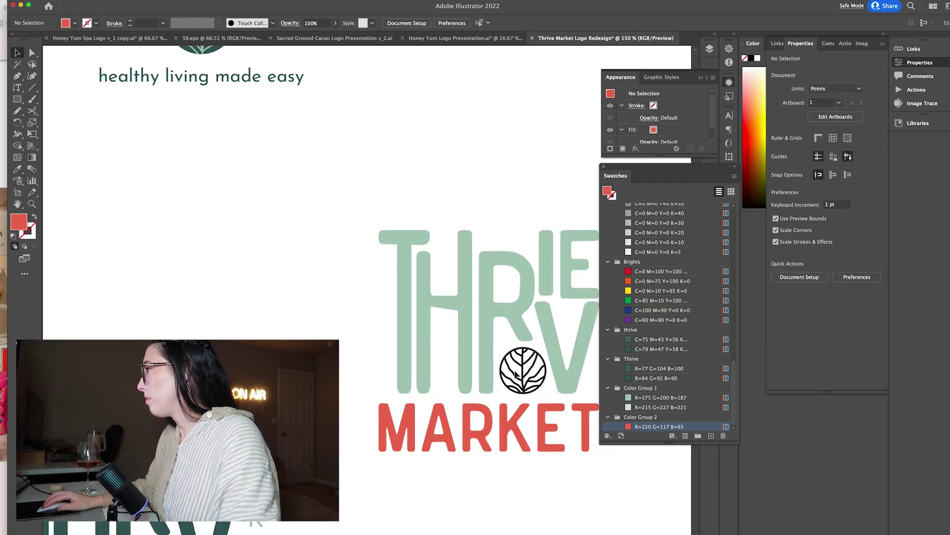
pyautogui.moveTo(497, 394); pyautogui.dragTo(409, 517)
pyautogui.scroll(-8, 418, 495)
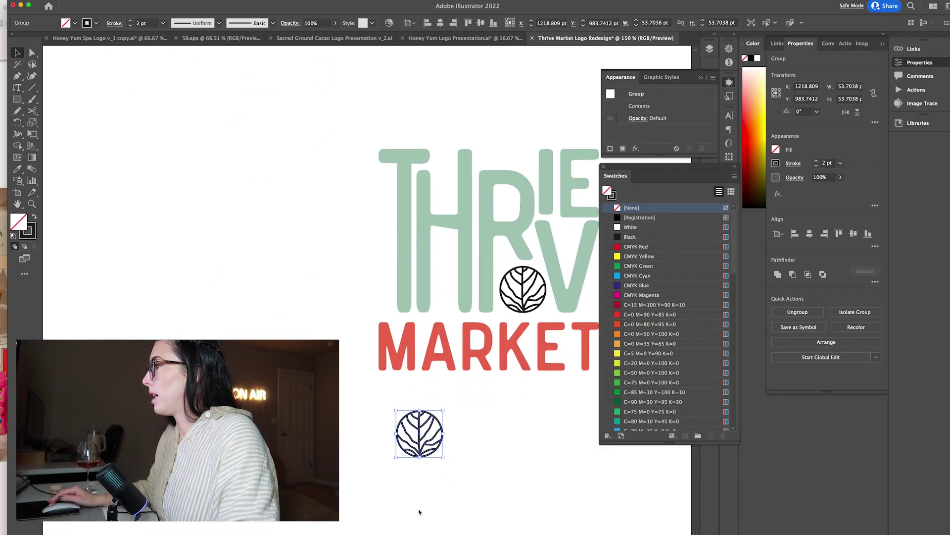
pyautogui.click(525, 193)
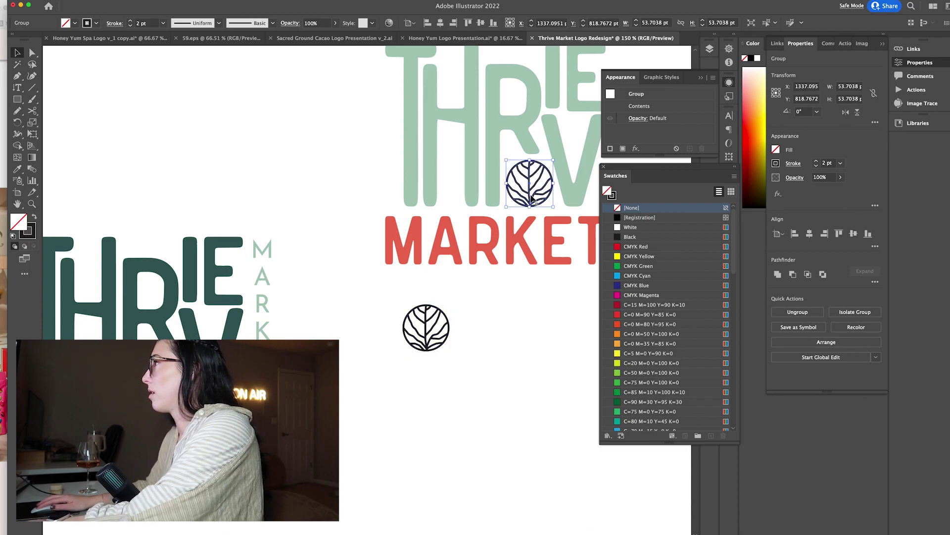
pyautogui.press('Delete')
# Place a copy of the mint-stroked leaf emblem between the R and V of the mint THRIVE and fill it with dark green
pyautogui.moveTo(427, 348); pyautogui.dragTo(526, 204)
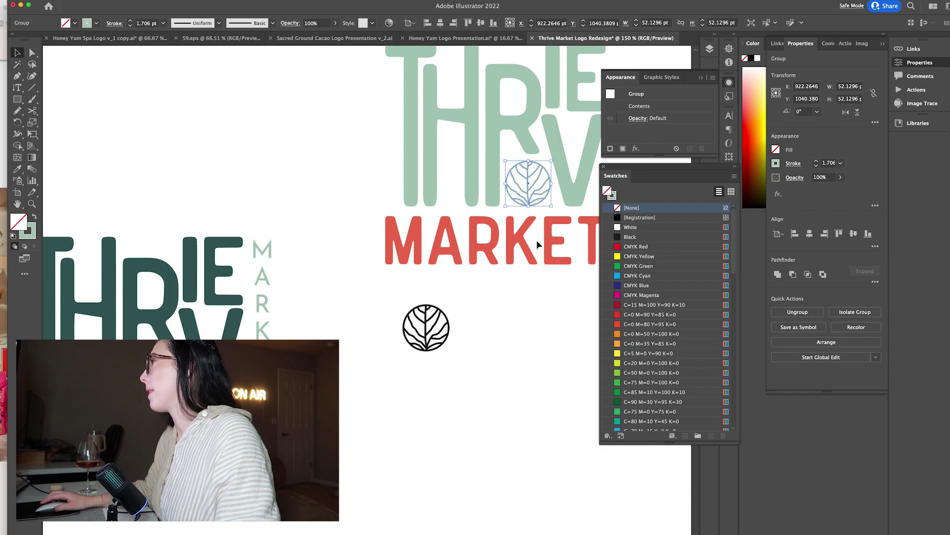
pyautogui.hscroll(5, 524, 262)
pyautogui.scroll(5, 524, 263)
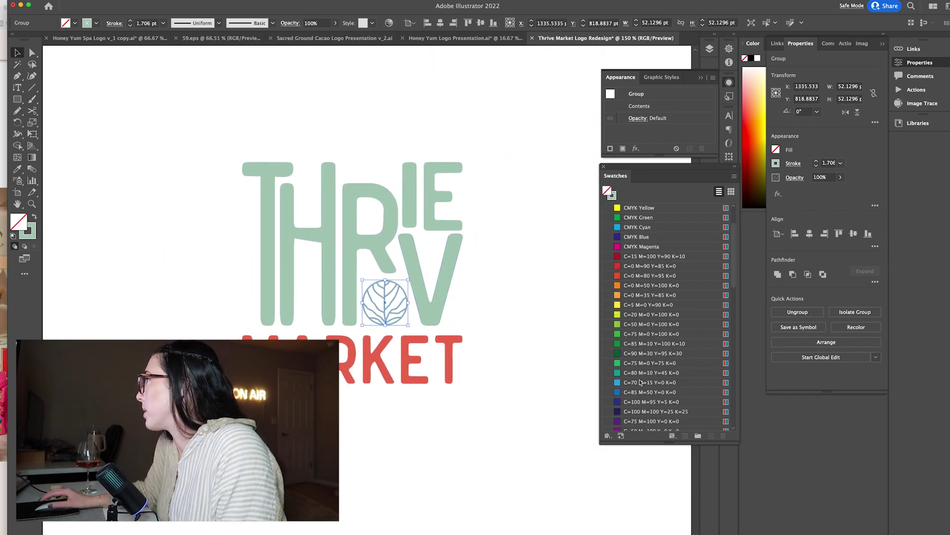
pyautogui.scroll(-10, 641, 382)
pyautogui.click(629, 378)
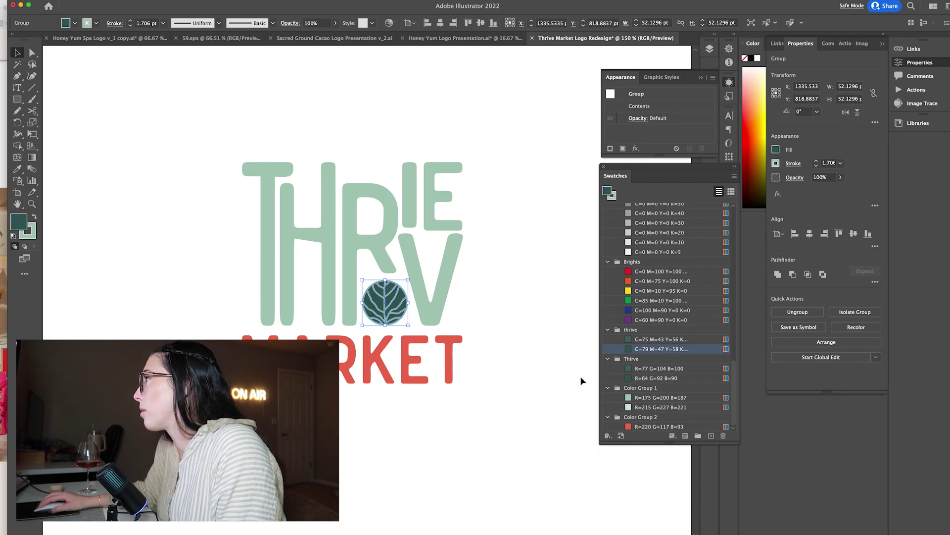
pyautogui.click(559, 375)
# Set the stroke of the dark green leaf emblem inside the mint THRIVE to the coral swatch R=220 G=117 B=93
pyautogui.hscroll(3, 559, 375)
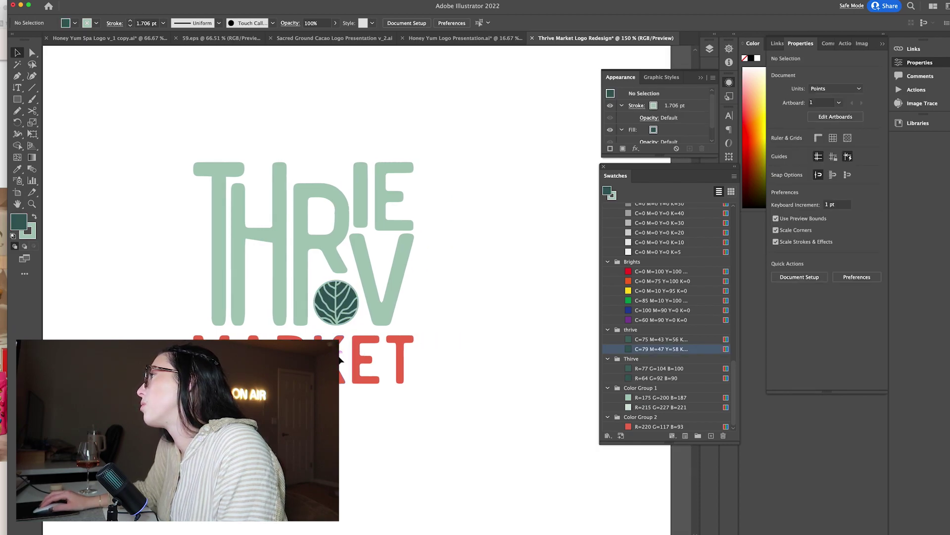
pyautogui.scroll(-5, 500, 366)
pyautogui.scroll(8, 500, 366)
pyautogui.hscroll(-3, 499, 367)
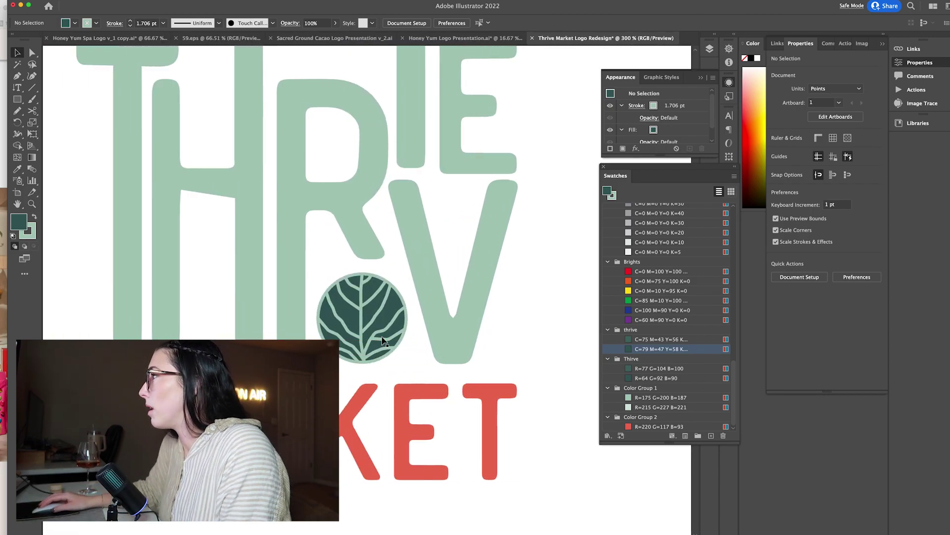
pyautogui.click(379, 358)
pyautogui.click(611, 370)
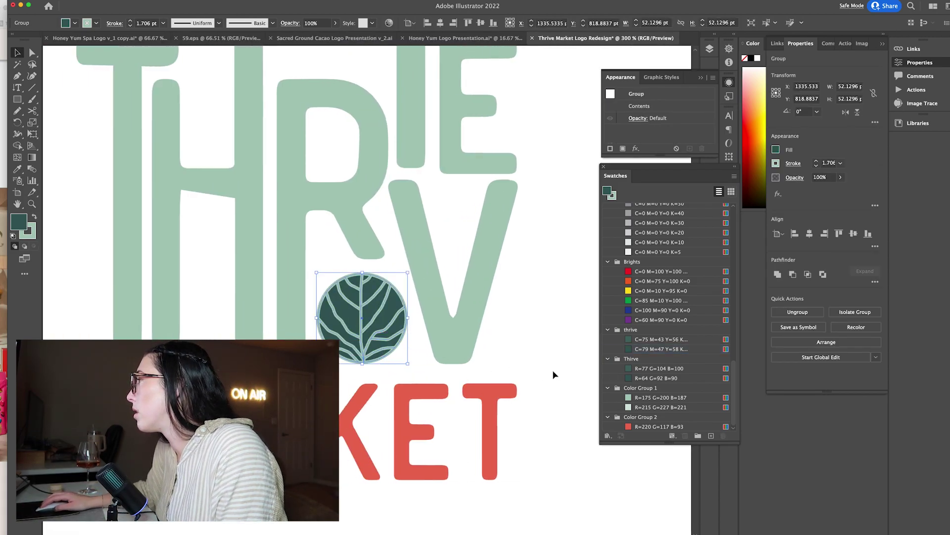
pyautogui.press('x')
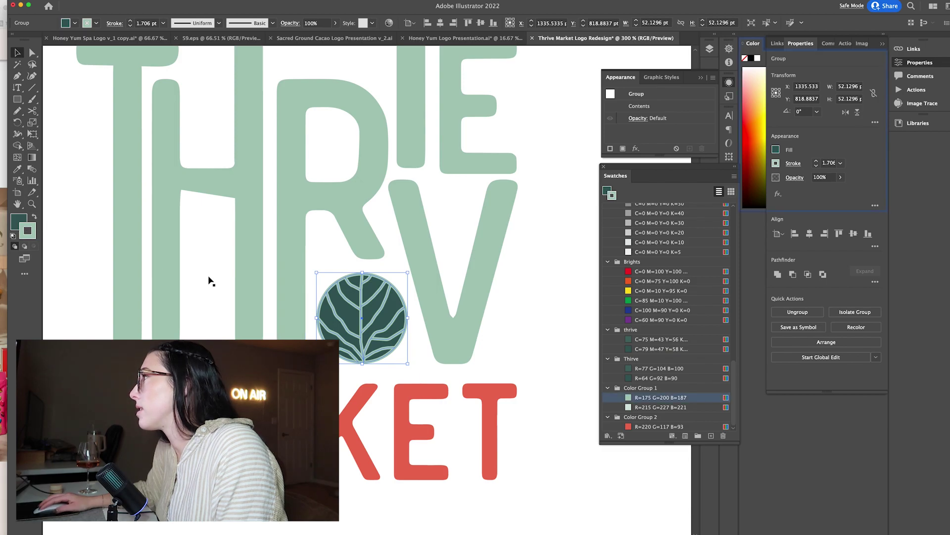
pyautogui.click(628, 427)
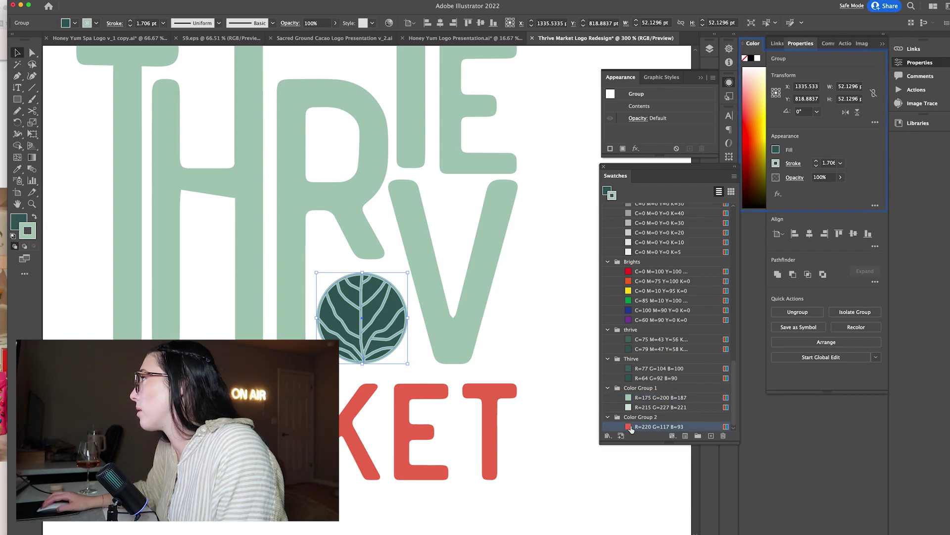
pyautogui.click(551, 391)
# Examine the coral-stroked leaf emblem against the mint THRIVE and coral MARKET lettering, both up close and from afar
pyautogui.press('super+minus')
pyautogui.press('super+minus')
pyautogui.press('super+minus')
pyautogui.press('super+plus')
pyautogui.press('super+plus')
pyautogui.press('super+minus')
pyautogui.press('super+plus')
pyautogui.press('super+plus')
pyautogui.press('super+plus')
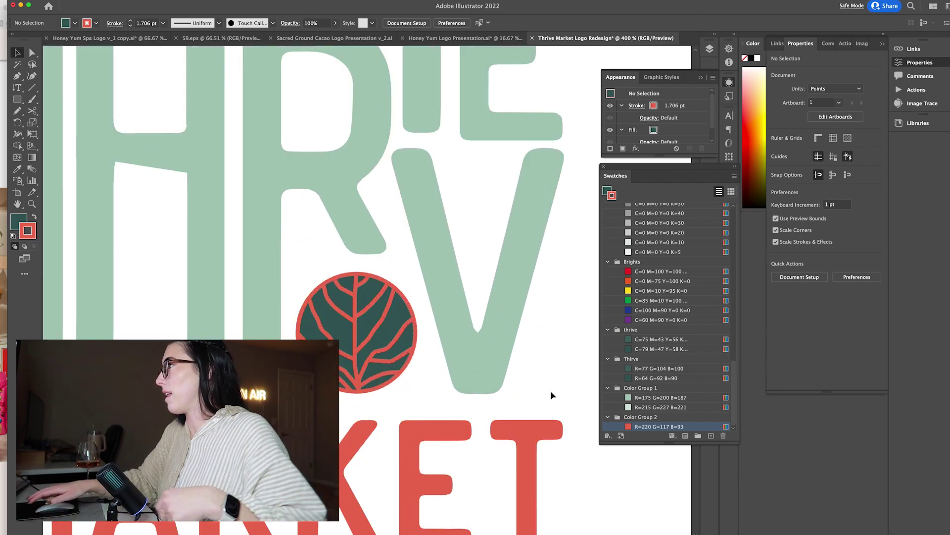
# Isolate the outer circle of the coral-stroked leaf emblem and set its stroke to None, keeping the coral veins
pyautogui.doubleClick(414, 344)
pyautogui.doubleClick(416, 344)
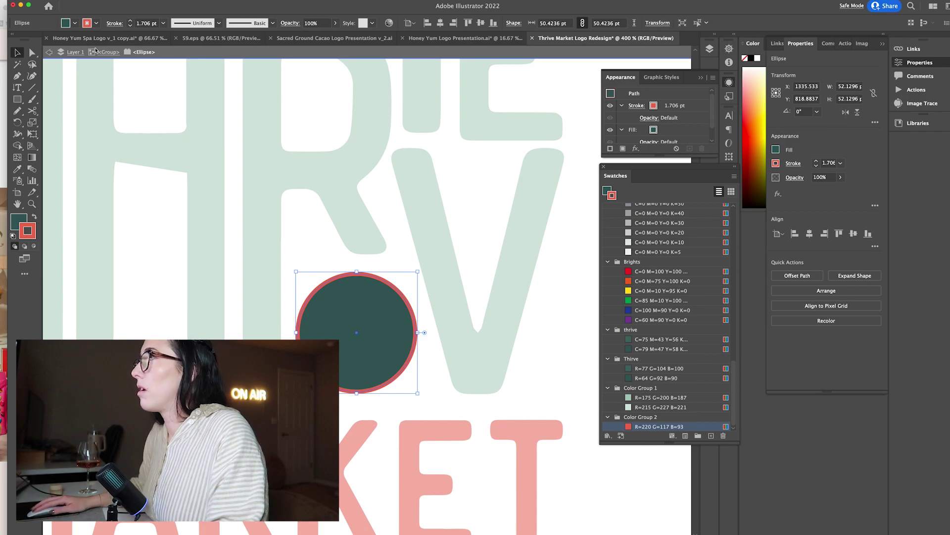
pyautogui.click(97, 24)
pyautogui.click(96, 41)
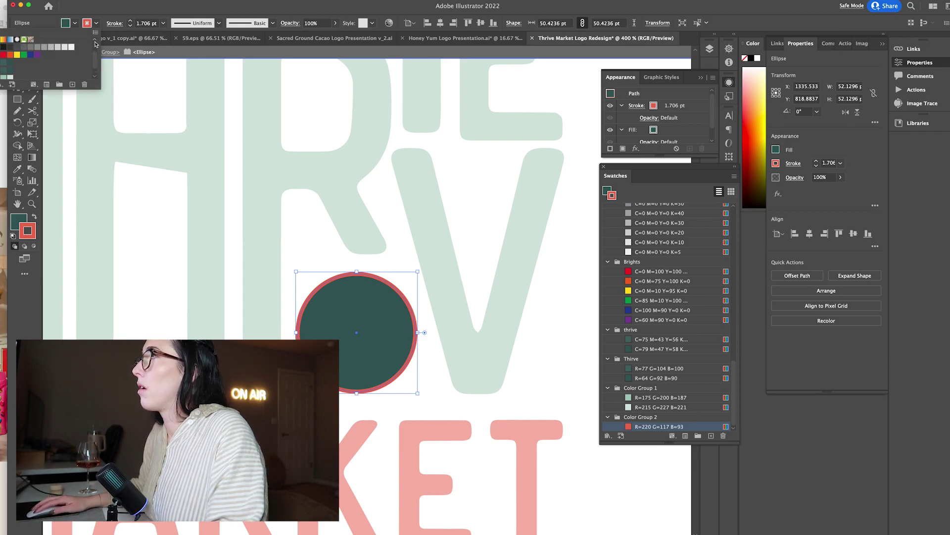
pyautogui.click(96, 44)
pyautogui.click(0, 39)
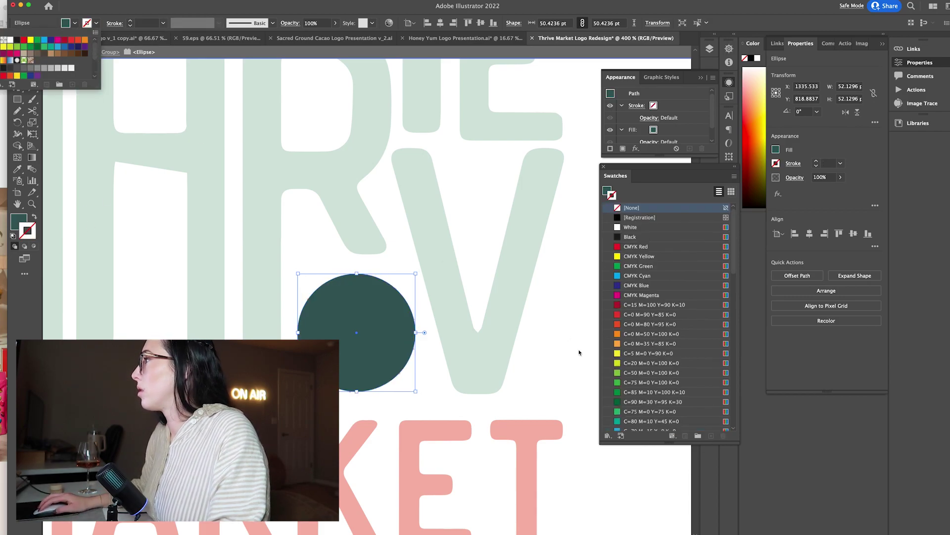
pyautogui.click(540, 352)
pyautogui.doubleClick(540, 352)
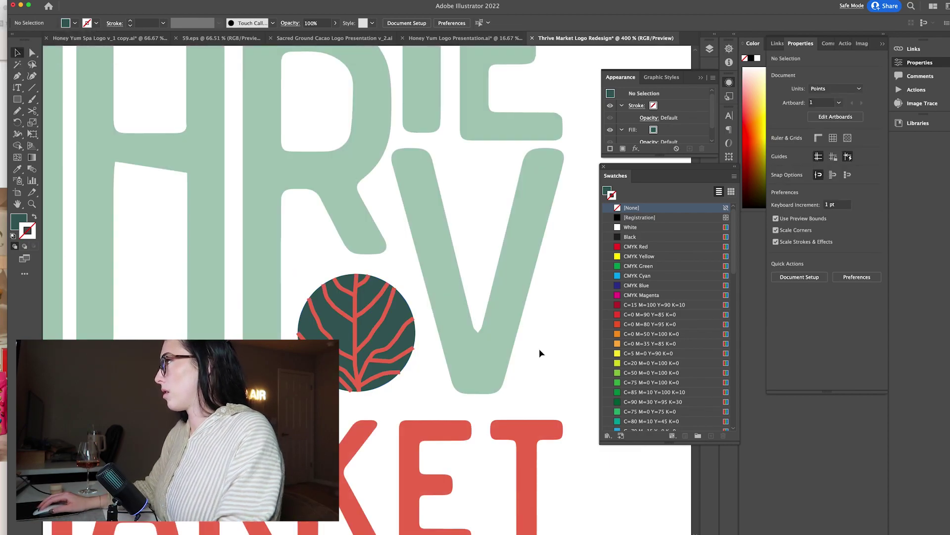
pyautogui.press('super+minus')
pyautogui.press('super+minus')
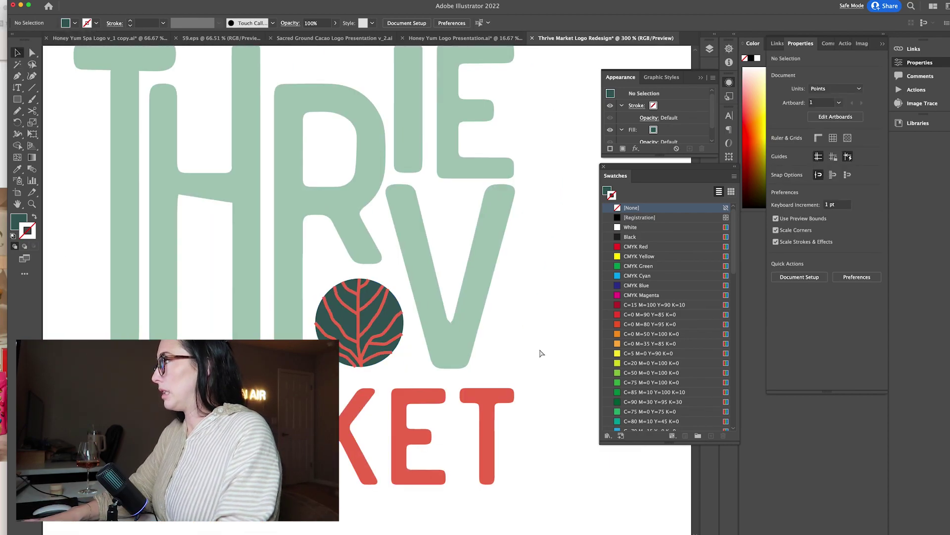
# Undo the stroke removal on the leaf emblem's outer circle and leave isolation mode
pyautogui.press('super+z')
pyautogui.press('super+z')
pyautogui.press('super+z')
pyautogui.doubleClick(539, 348)
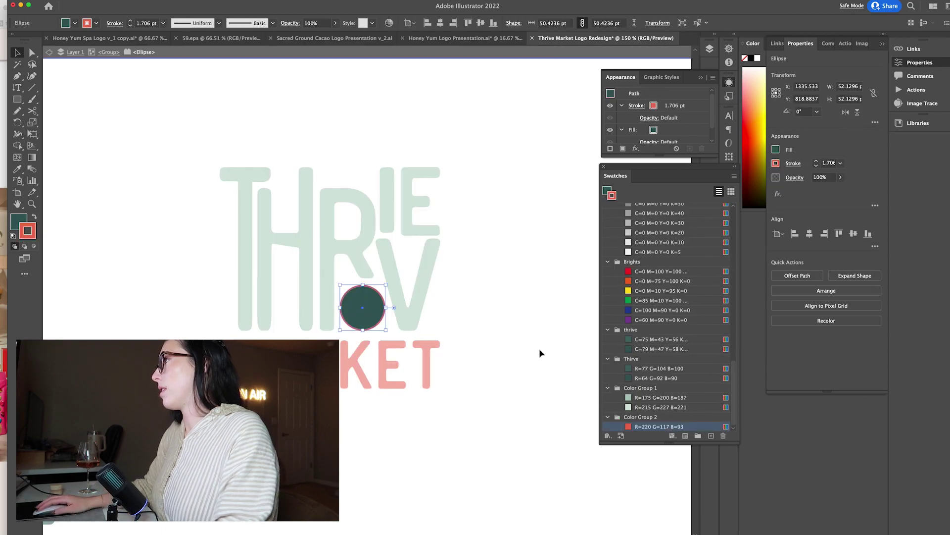
# Set the stroke weight of the coral-stroked leaf emblem inside the mint THRIVE to 1 pt
pyautogui.click(386, 309)
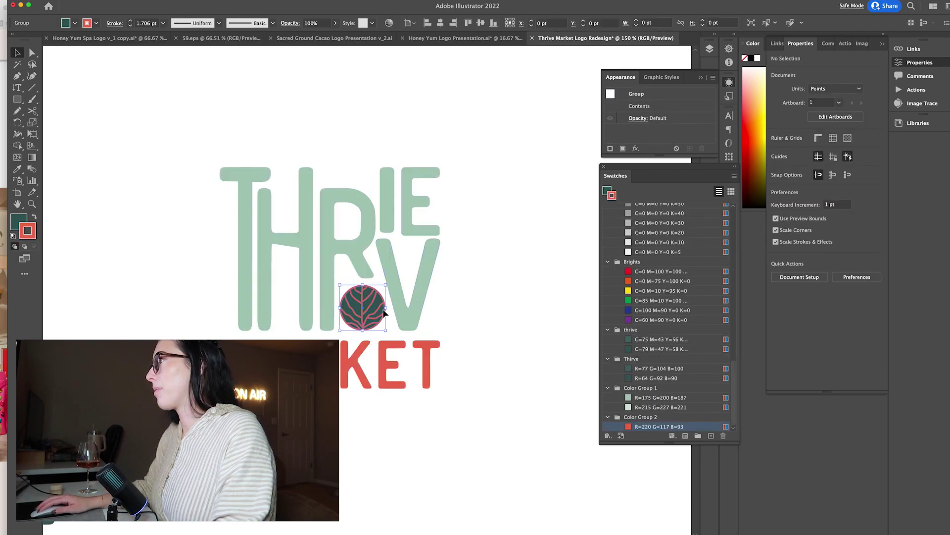
pyautogui.click(131, 25)
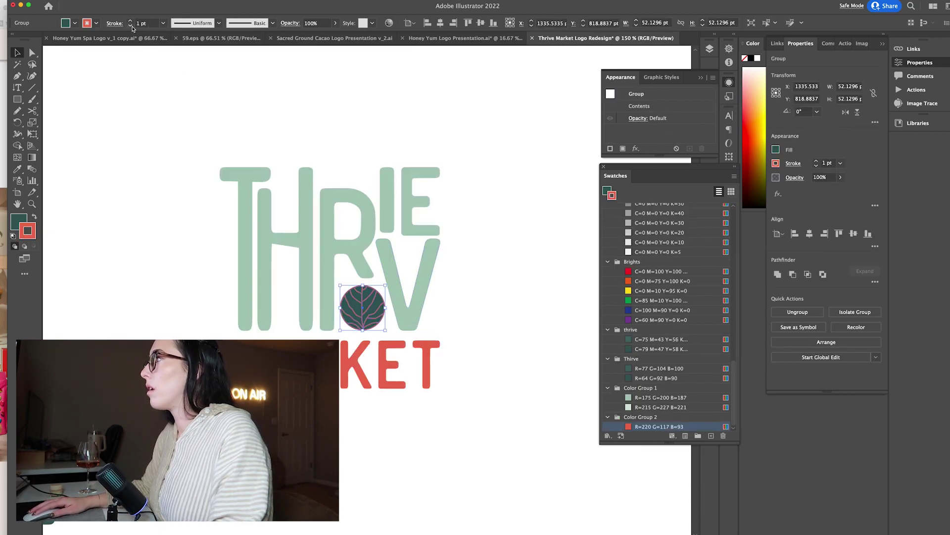
pyautogui.click(548, 258)
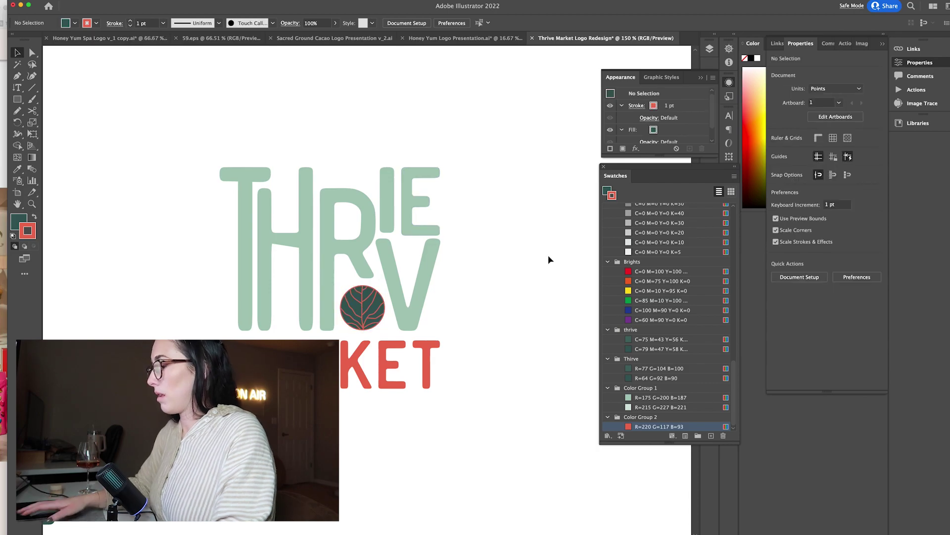
# Move the small leaf emblem from below the coral MARKET lettering into the empty area above the mint THRIVE logo
pyautogui.press('super+minus')
pyautogui.press('super+minus')
pyautogui.press('super+minus')
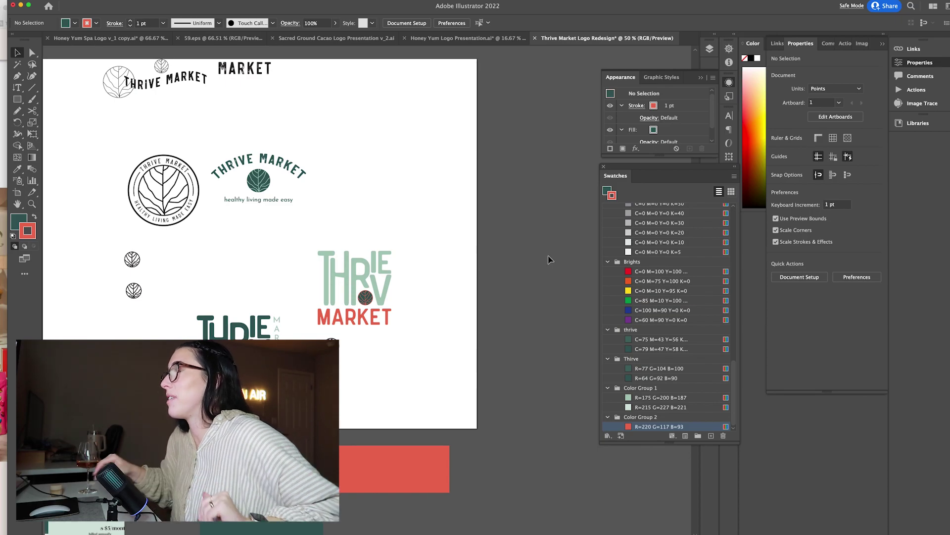
pyautogui.hscroll(-3, 260, 246)
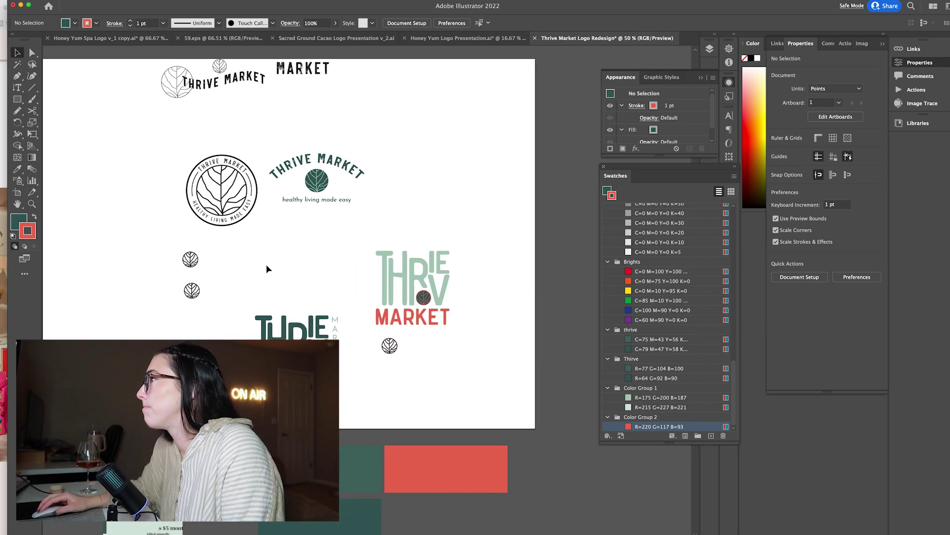
pyautogui.moveTo(385, 349); pyautogui.dragTo(452, 152)
pyautogui.click(411, 176)
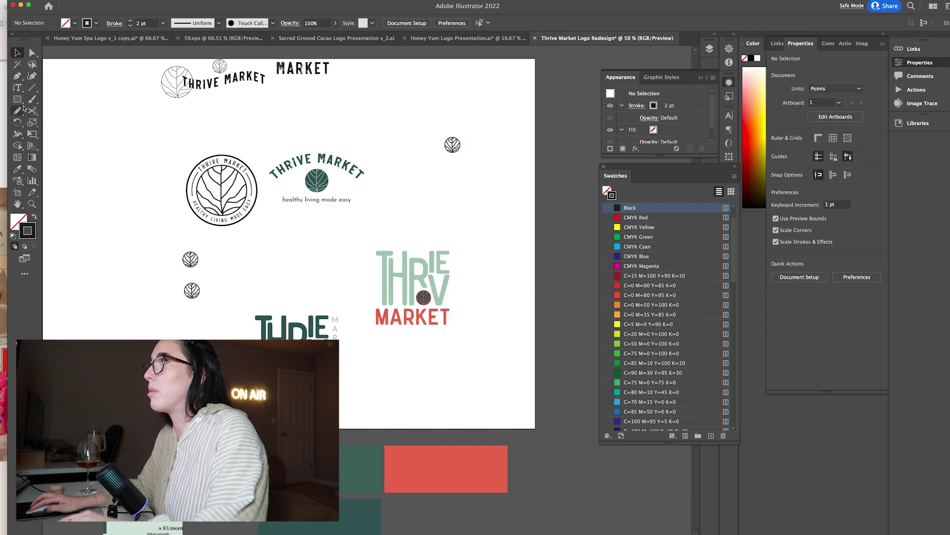
# Draw a 300 pt by 300 pt circle and place it in the artboard's lower-left area
pyautogui.click(22, 103)
pyautogui.moveTo(23, 103); pyautogui.dragTo(43, 117)
pyautogui.click(428, 243)
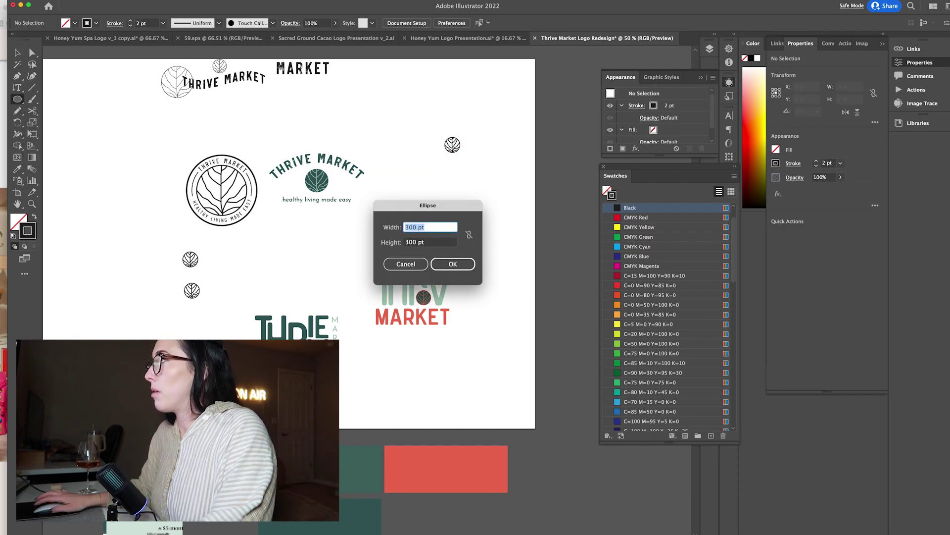
pyautogui.press('Return')
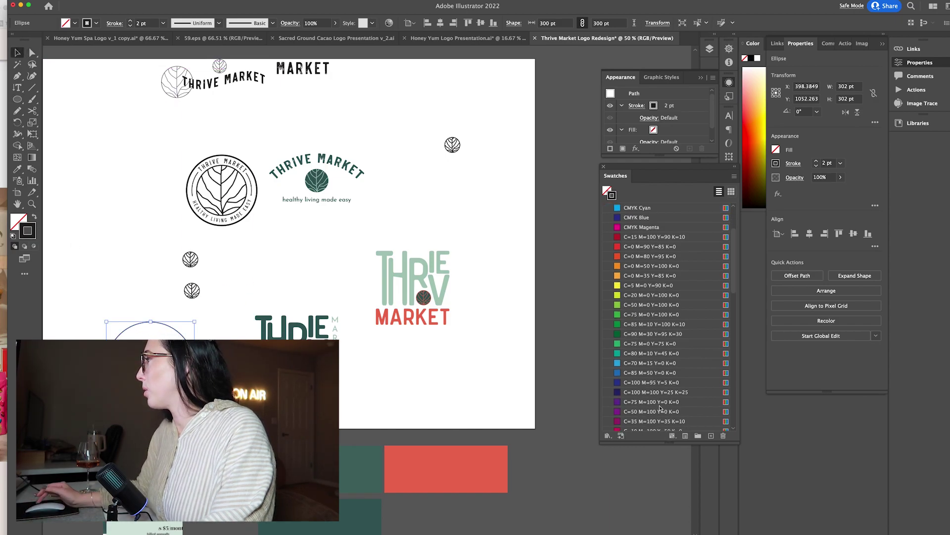
pyautogui.scroll(-15, 659, 408)
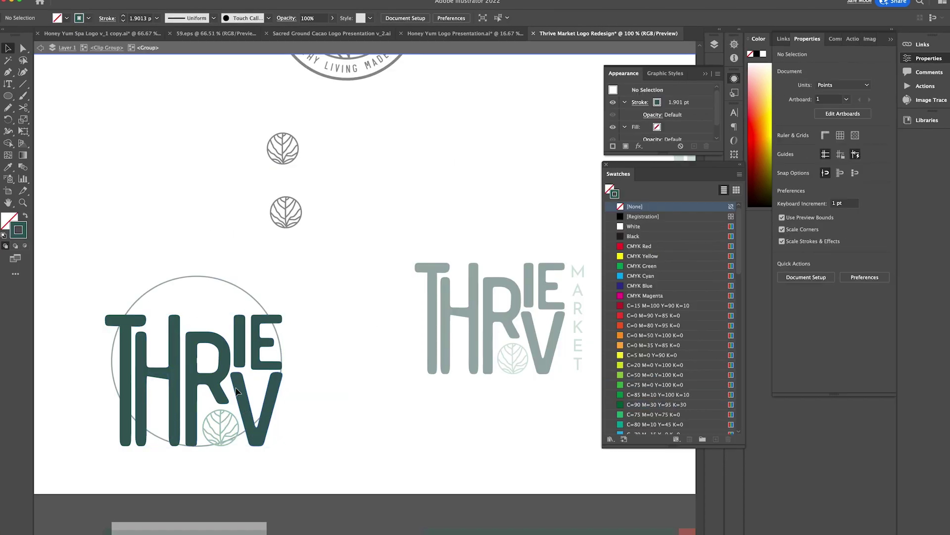
# Stretch the H, I and R stems of the circled THRIVE lettering out to the circle's edge
pyautogui.click(236, 391)
pyautogui.click(213, 333)
pyautogui.moveTo(185, 273); pyautogui.dragTo(185, 326)
pyautogui.doubleClick(306, 297)
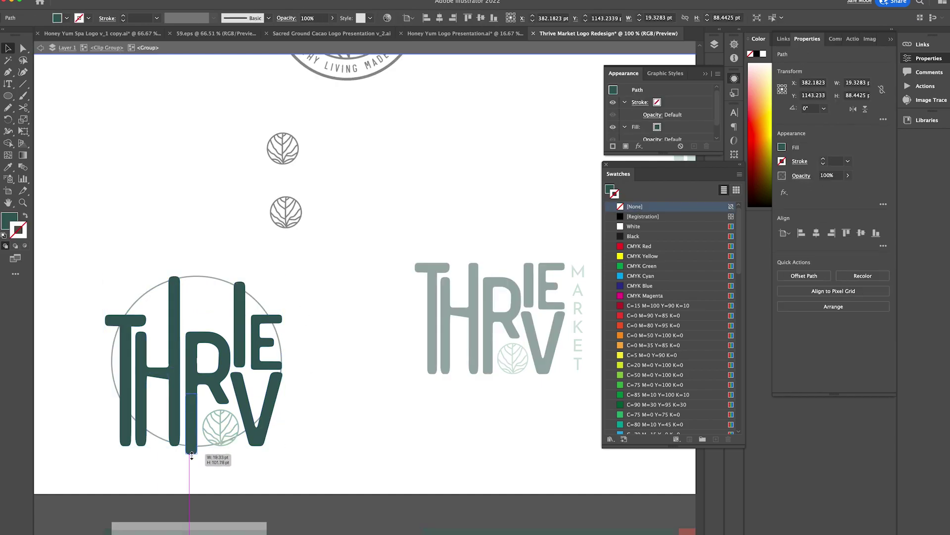
# Delete the small leaf emblem inside the circled THRIVE lettering and leave isolation mode
pyautogui.moveTo(220, 427); pyautogui.dragTo(211, 303)
pyautogui.moveTo(225, 432); pyautogui.dragTo(229, 271)
pyautogui.press('Delete')
pyautogui.doubleClick(229, 267)
pyautogui.doubleClick(269, 396)
pyautogui.doubleClick(320, 413)
# Bring a copy of the THRIVE MARKET logo's mint leaf emblem to the THRIVE circle and centre it horizontally and vertically
pyautogui.moveTo(499, 361); pyautogui.dragTo(287, 414)
pyautogui.keyDown('shift'); pyautogui.click(212, 277); pyautogui.keyUp('shift')
pyautogui.click(440, 18)
pyautogui.click(481, 18)
pyautogui.click(196, 309)
pyautogui.moveTo(197, 286); pyautogui.dragTo(200, 263)
pyautogui.click(481, 18)
# Stroke the large leaf emblem in the THRIVE circle with the mint R=175 G=200 B=187
pyautogui.click(404, 160)
pyautogui.click(217, 322)
pyautogui.hscroll(-5, 217, 322)
pyautogui.scroll(-1, 217, 322)
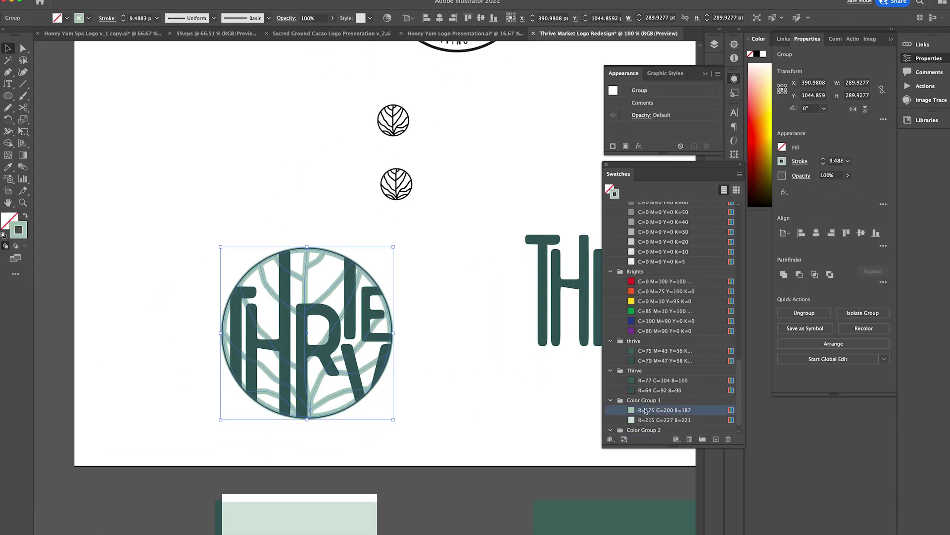
# Recolour the leaf veins behind the circled THRIVE in a paler mint and thicken the dark green outer ring
pyautogui.doubleClick(246, 272)
pyautogui.doubleClick(416, 267)
pyautogui.click(371, 277)
pyautogui.click(211, 317)
pyautogui.moveTo(222, 324); pyautogui.dragTo(184, 319)
pyautogui.click(379, 287)
pyautogui.click(123, 16)
# Align the dark green ring and the circled THRIVE artwork on their horizontal and vertical centres
pyautogui.click(246, 309)
pyautogui.keyDown('shift'); pyautogui.click(385, 297); pyautogui.keyUp('shift')
pyautogui.click(386, 296)
pyautogui.click(439, 18)
pyautogui.click(481, 17)
pyautogui.click(476, 171)
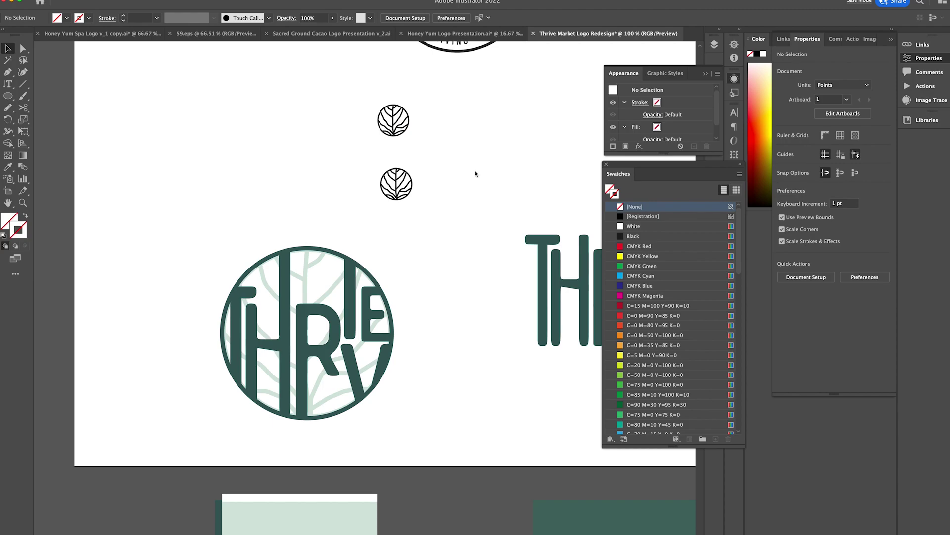
# Examine the round THRIVE badge alongside the other logo concepts from afar
pyautogui.scroll(-3, 284, 216)
pyautogui.press('super+minus')
pyautogui.press('super+minus')
pyautogui.hscroll(5, 379, 198)
pyautogui.scroll(2, 379, 198)
pyautogui.scroll(2, 380, 198)
pyautogui.scroll(-2, 380, 198)
# Switch to Safari, open Freepik and search for "box logo mockup"
pyautogui.moveTo(408, 530)
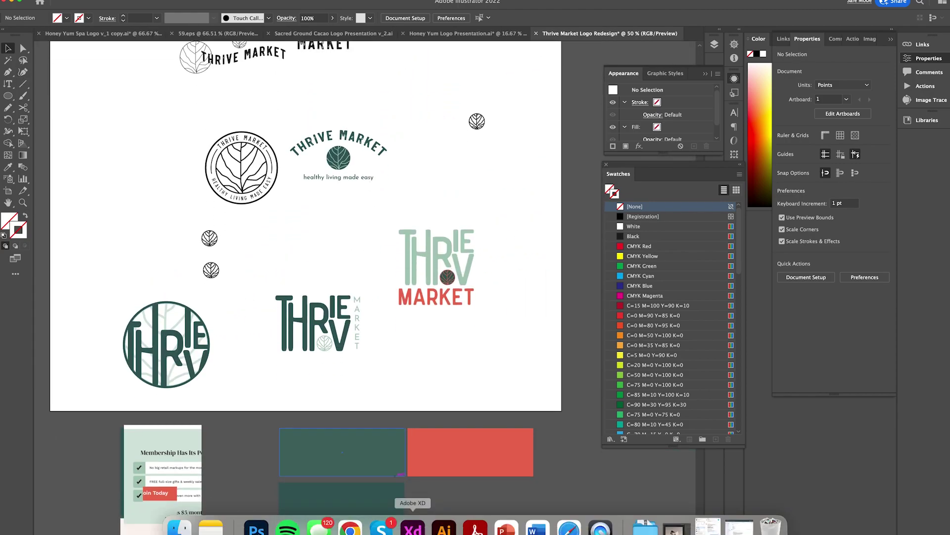
pyautogui.click(676, 522)
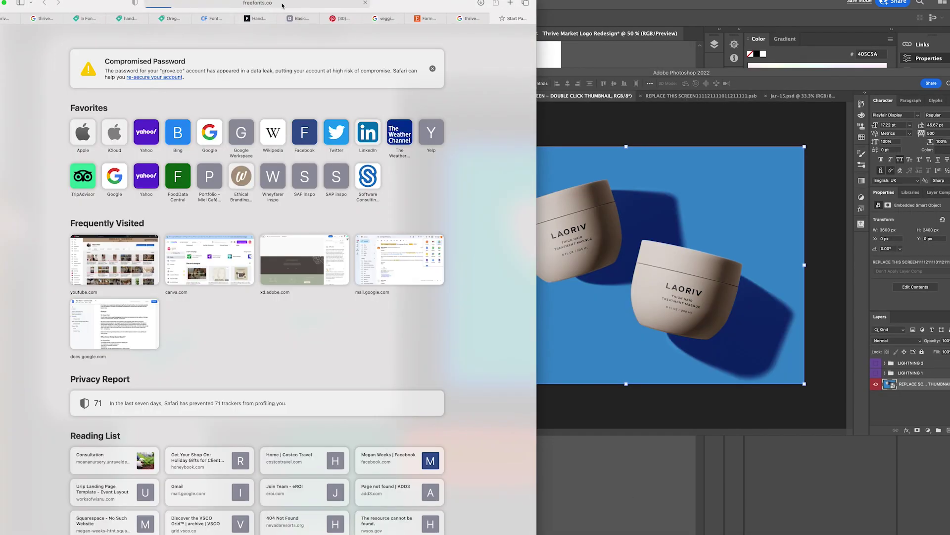
pyautogui.click(282, 3)
pyautogui.write('freepik')
pyautogui.press('Return')
pyautogui.write('box logo mockup')
pyautogui.press('Return')
pyautogui.scroll(-3, 239, 243)
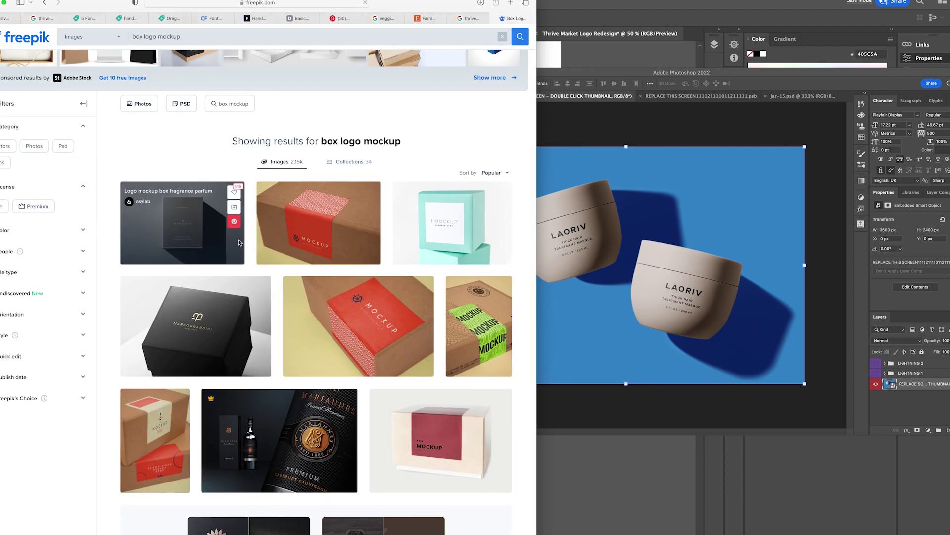
# Find the free mockup of two stacked cardboard boxes with cream and red labels and download it
pyautogui.scroll(-5, 239, 243)
pyautogui.click(155, 270)
pyautogui.click(430, 263)
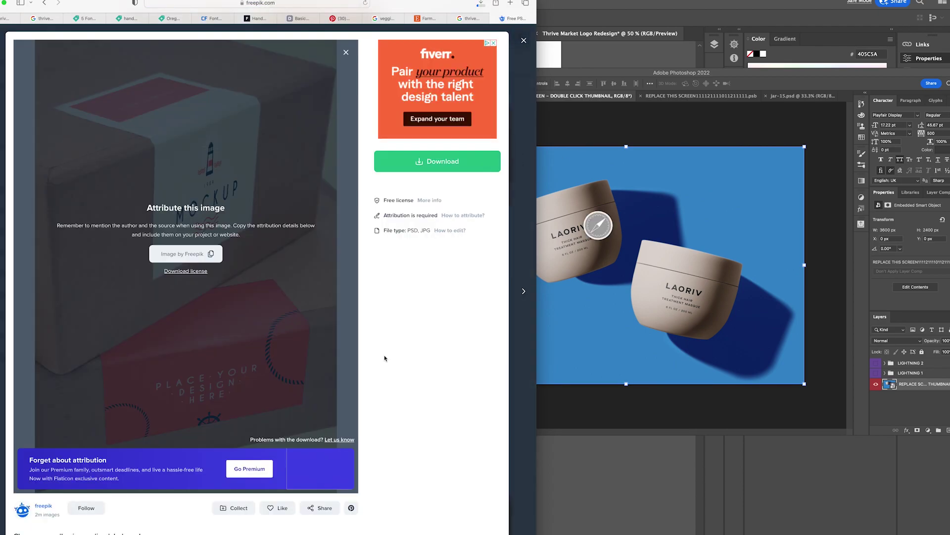
# Open the downloaded box mockup 6661328.psd in Photoshop
pyautogui.moveTo(661, 525)
pyautogui.click(662, 526)
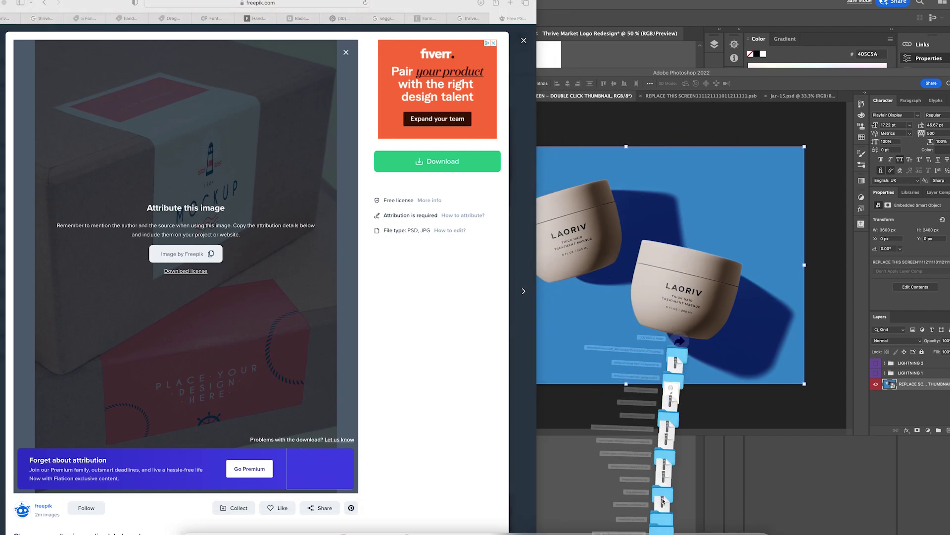
pyautogui.click(662, 490)
pyautogui.doubleClick(413, 131)
pyautogui.click(302, 100)
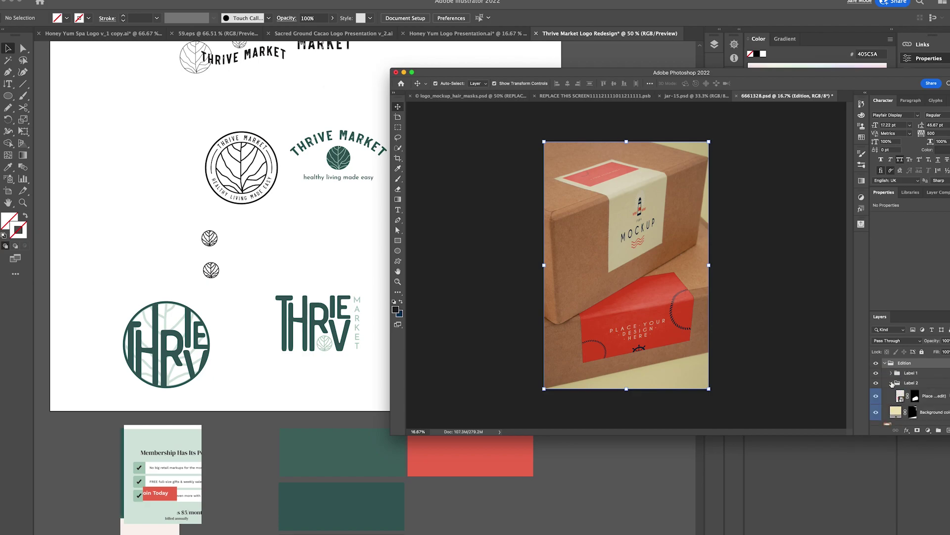
# Open the Label 2 smart object for editing and cover its whole canvas with a rectangle
pyautogui.doubleClick(900, 396)
pyautogui.press('u')
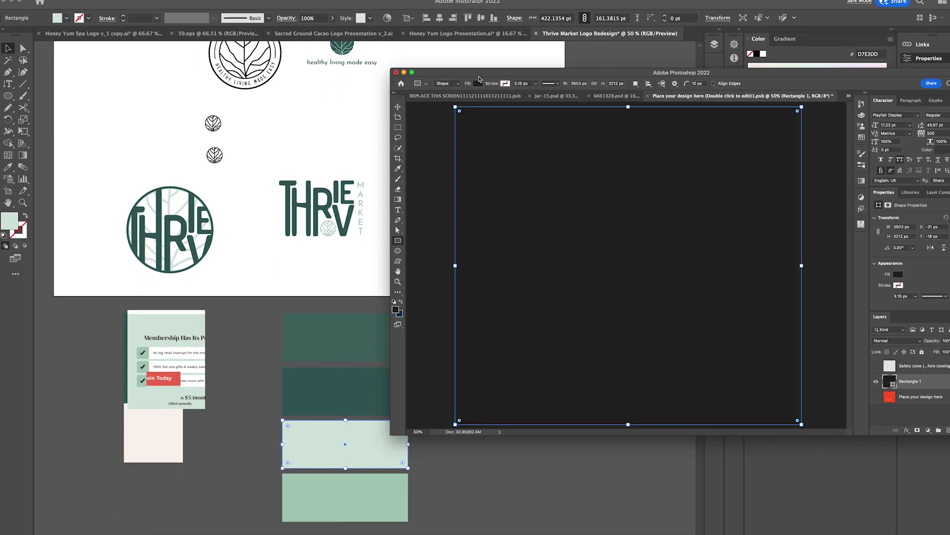
# Group the dark green THRIVE MARKET logo in Illustrator, copy it and paste it into the Photoshop label artwork
pyautogui.click(343, 192)
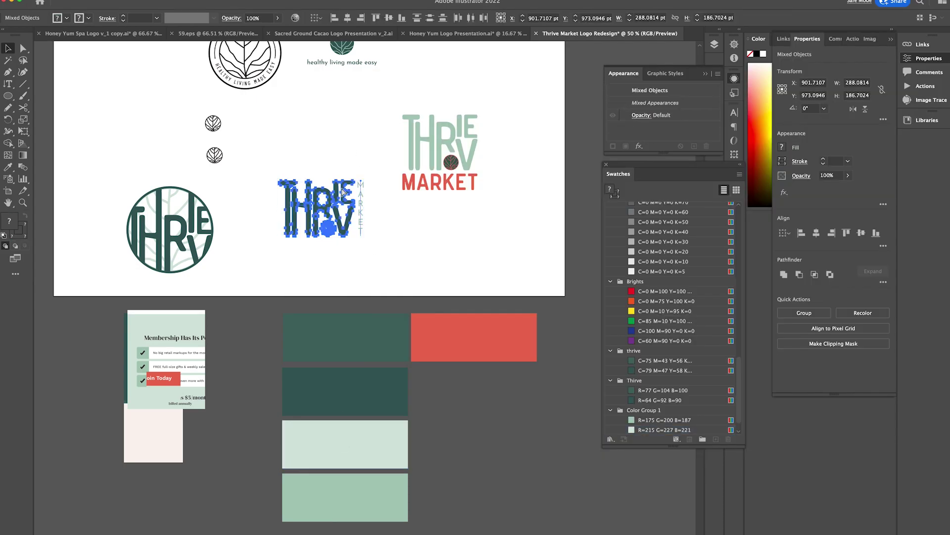
pyautogui.press('super+g')
pyautogui.press('super+c')
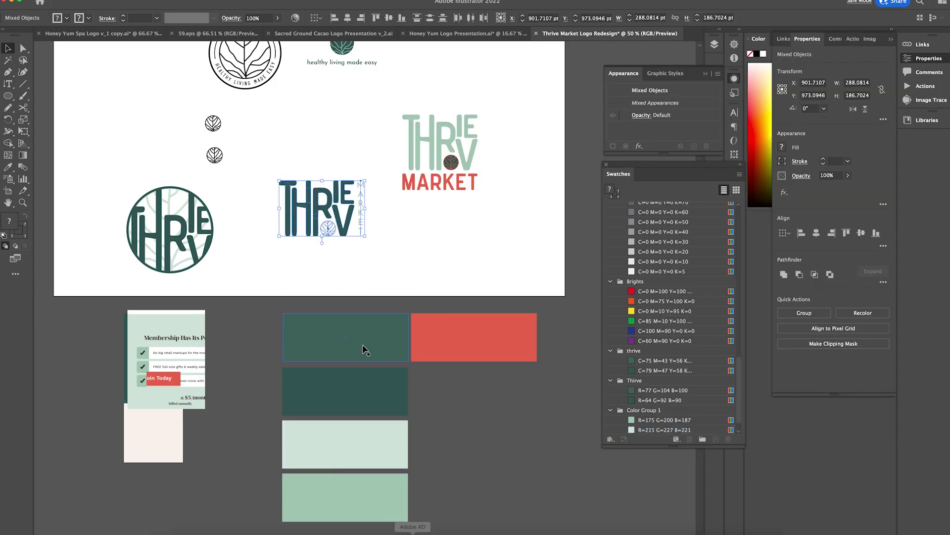
pyautogui.click(402, 523)
pyautogui.press('super+v')
pyautogui.press('Return')
# Enlarge the pasted THRIVE MARKET logo, position it in the label's lower centre, and save and close the label artwork
pyautogui.moveTo(677, 266); pyautogui.dragTo(767, 266)
pyautogui.moveTo(731, 295); pyautogui.dragTo(686, 342)
pyautogui.press('Return')
pyautogui.moveTo(686, 341); pyautogui.dragTo(688, 357)
pyautogui.click(910, 397)
pyautogui.press('super+t')
pyautogui.moveTo(691, 280); pyautogui.dragTo(700, 305)
pyautogui.press('super+s')
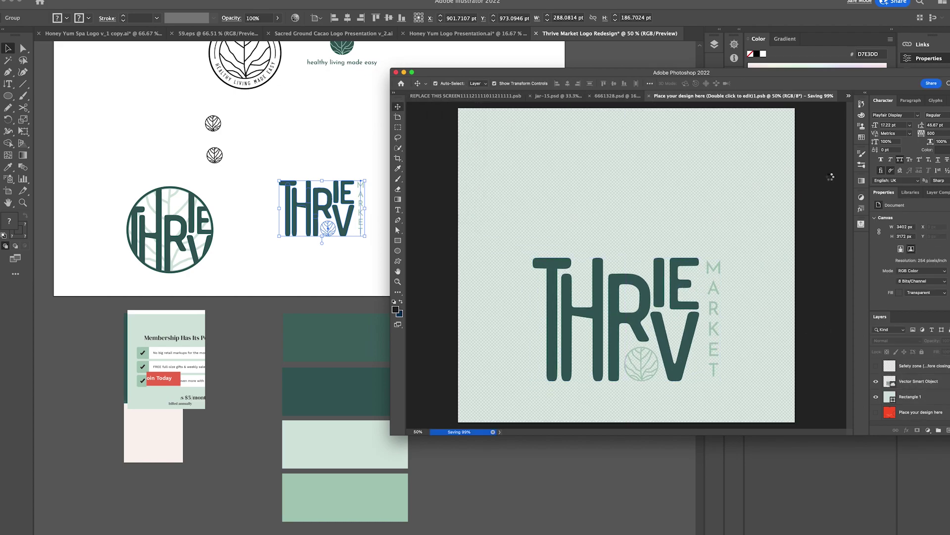
pyautogui.press('super+w')
# Reopen the label artwork, scale the THRIVE MARKET logo down slightly and set it lower
pyautogui.doubleClick(901, 398)
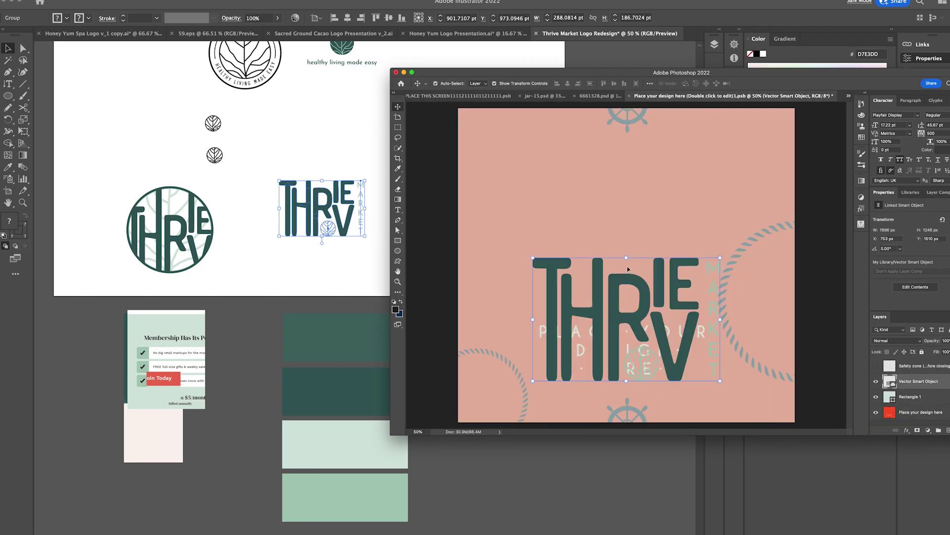
pyautogui.press('super+t')
pyautogui.moveTo(628, 269); pyautogui.dragTo(637, 339)
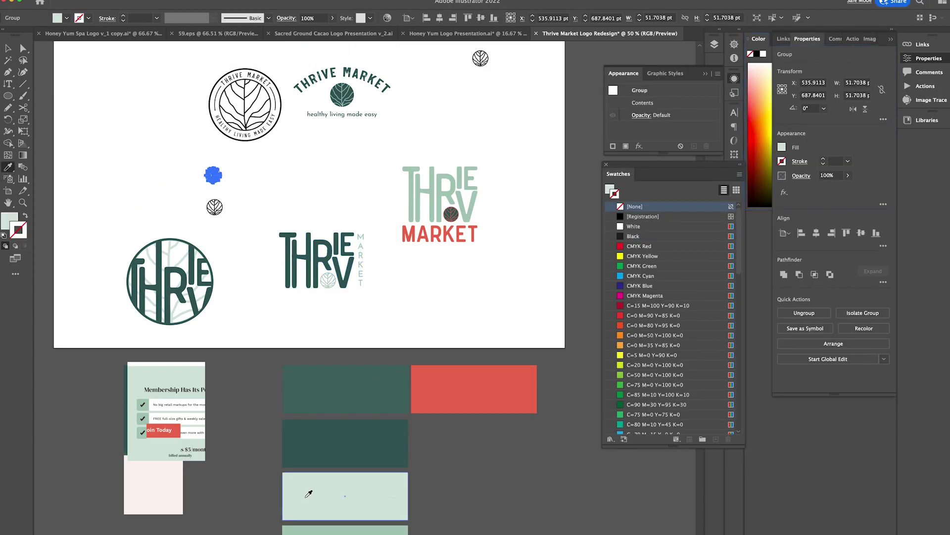
# Undo the pale mint fill on the upper small leaf emblem in Illustrator, stroke it dark green 405C5A and copy it
pyautogui.hotkey('ctrl', 'z')
pyautogui.scroll(-10, 712, 391)
pyautogui.click(8, 48)
pyautogui.press('super+c')
# Paste the leaf emblem into the label artwork, enlarge it, and place cropped copies in the upper-right and lower-left corners
pyautogui.click(256, 524)
pyautogui.press('super+v')
pyautogui.press('Return')
pyautogui.moveTo(636, 265); pyautogui.dragTo(798, 265)
pyautogui.moveTo(704, 296); pyautogui.dragTo(514, 239)
pyautogui.press('Return')
pyautogui.moveTo(637, 320); pyautogui.dragTo(524, 322)
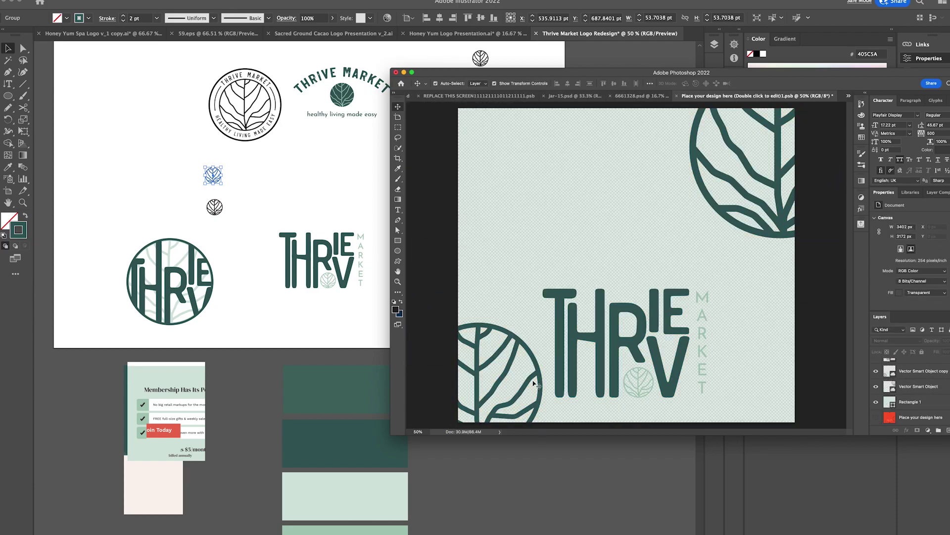
# Save and close this label, open the other label's artwork and cover its canvas with a rectangle
pyautogui.press('super+s')
pyautogui.press('super+w')
pyautogui.doubleClick(652, 292)
pyautogui.moveTo(515, 139); pyautogui.dragTo(741, 389)
# Fill the new label rectangle with the medium green 4D6864 taken from the Illustrator colour block
pyautogui.click(329, 391)
pyautogui.click(329, 390)
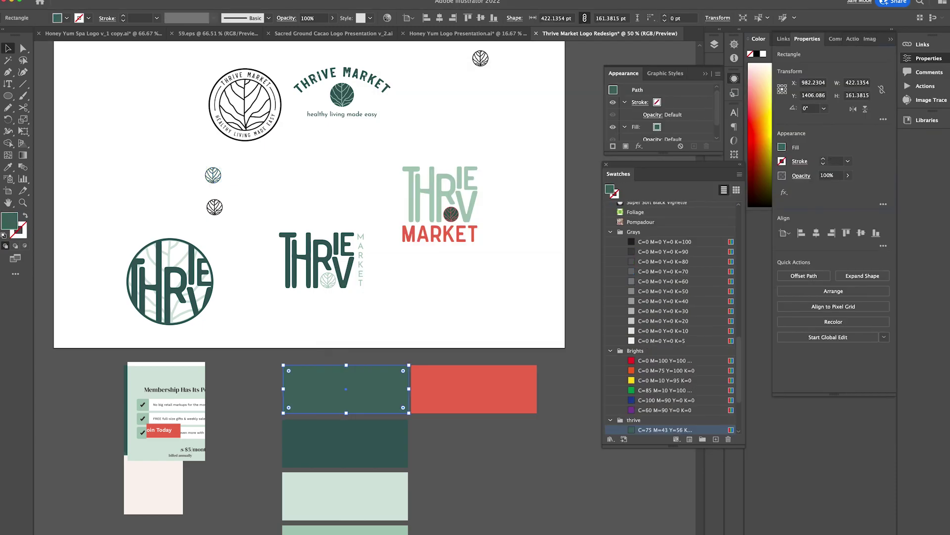
pyautogui.click(495, 517)
pyautogui.click(478, 83)
pyautogui.click(526, 99)
pyautogui.press('super+v')
pyautogui.click(491, 303)
# Copy the round THRIVE badge from Illustrator and paste it as a smart object into the Photoshop label artwork
pyautogui.click(341, 307)
pyautogui.moveTo(116, 231); pyautogui.dragTo(225, 333)
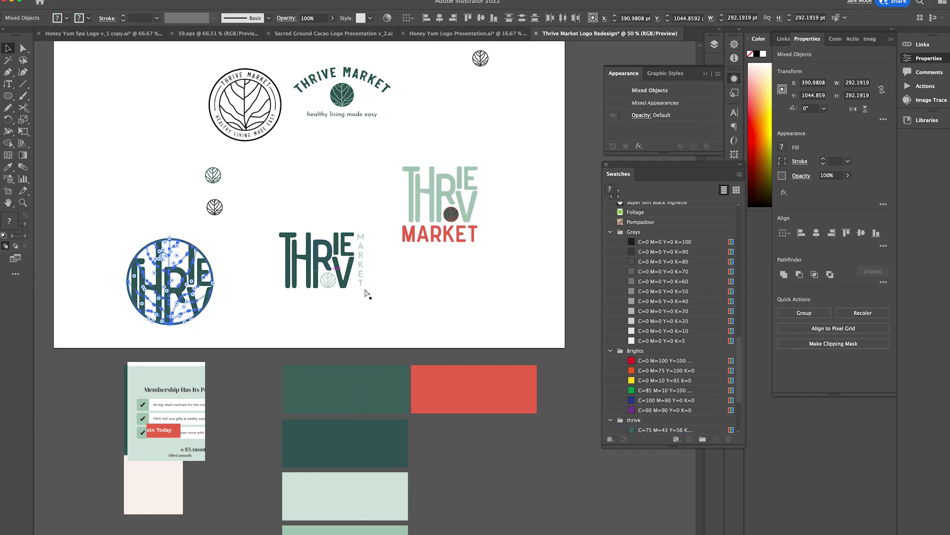
pyautogui.press('super+c')
pyautogui.click(495, 517)
pyautogui.click(471, 304)
pyautogui.click(450, 291)
pyautogui.press('super+v')
pyautogui.click(498, 314)
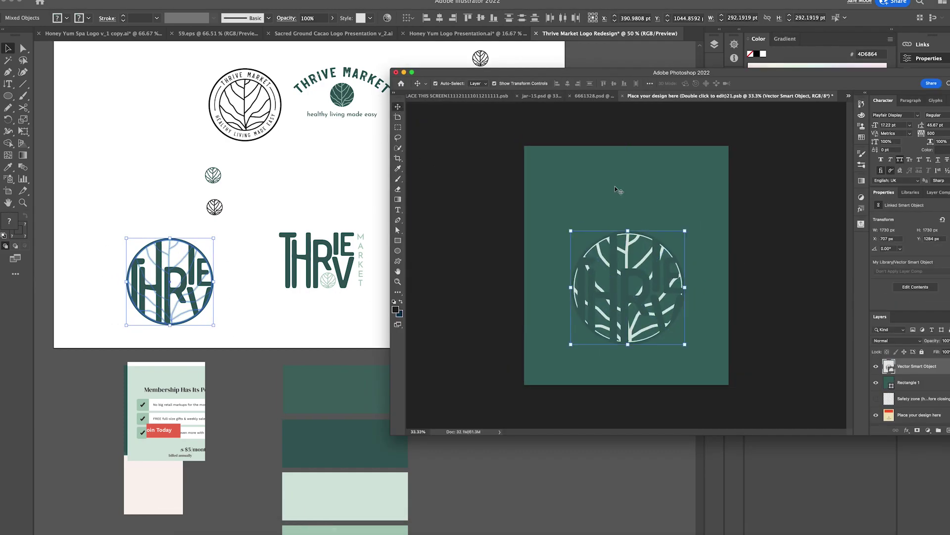
pyautogui.press('Return')
# Change the label rectangle's fill to the mint AFC8BB taken from the Illustrator colour block
pyautogui.click(908, 382)
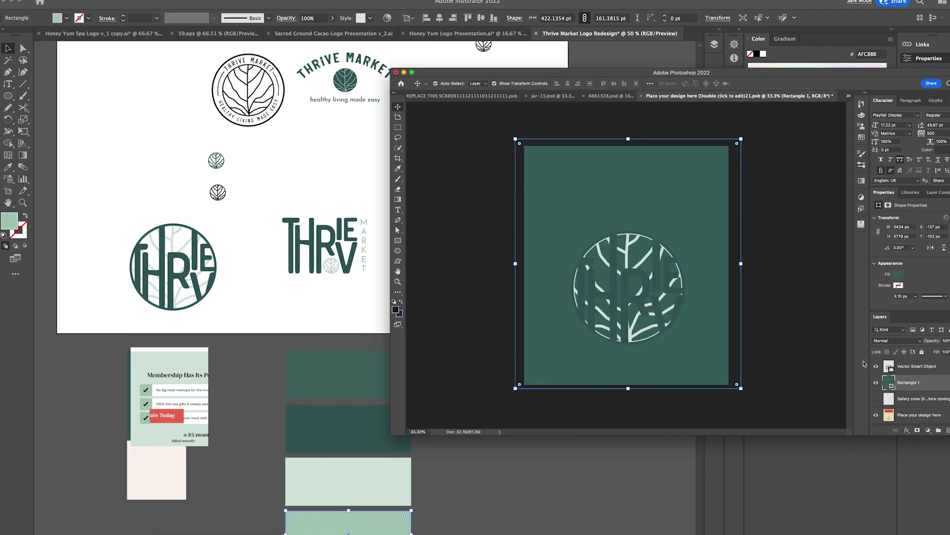
pyautogui.click(398, 241)
pyautogui.click(478, 83)
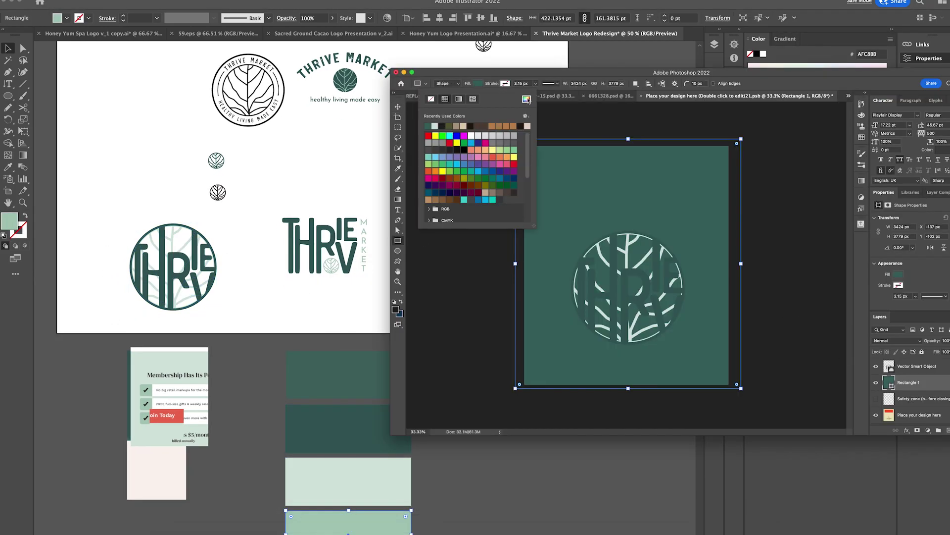
pyautogui.click(527, 99)
pyautogui.press('super+v')
pyautogui.click(491, 302)
# Scale the round THRIVE badge down and set it lower on the mint label
pyautogui.click(398, 107)
pyautogui.click(839, 333)
pyautogui.click(876, 384)
pyautogui.click(876, 386)
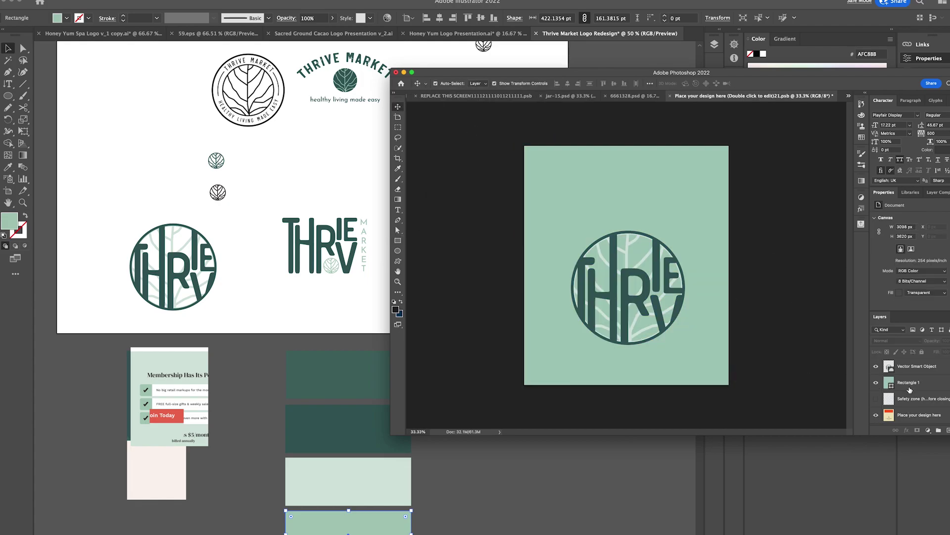
pyautogui.moveTo(684, 233); pyautogui.dragTo(658, 296)
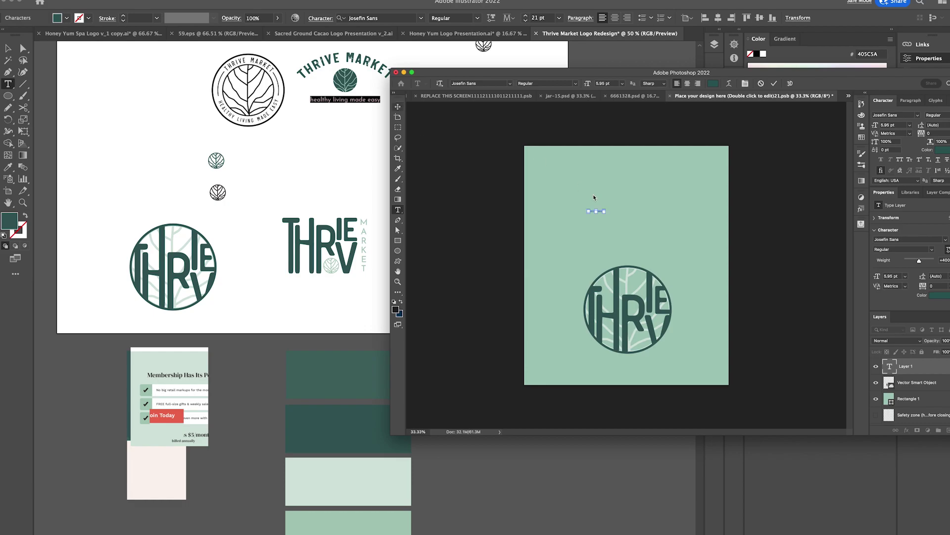
# Draw a wide rectangle across the top of the mint label, fill it dark green and shift it towards the centre
pyautogui.moveTo(537, 140); pyautogui.dragTo(708, 217)
pyautogui.click(478, 83)
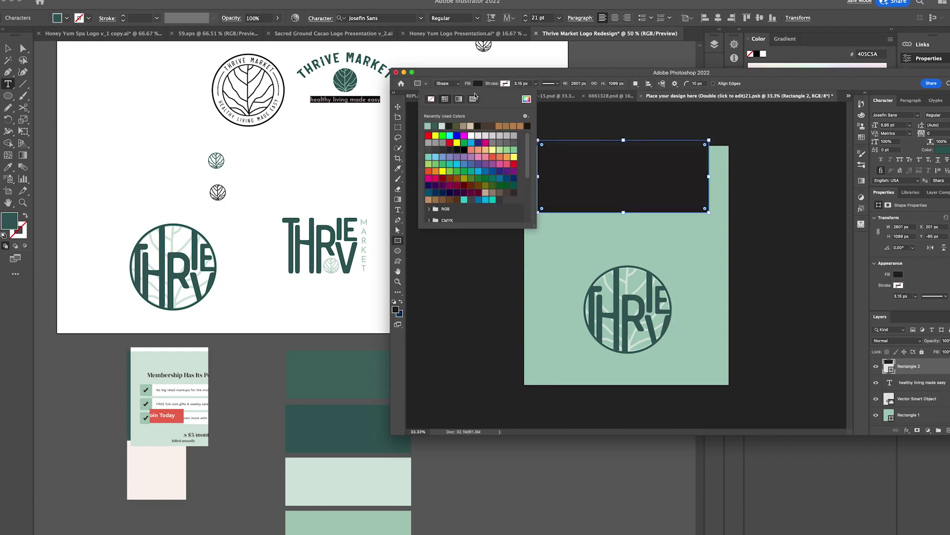
pyautogui.click(419, 99)
pyautogui.press('v')
pyautogui.moveTo(606, 173); pyautogui.dragTo(619, 173)
# Recolour the "healthy living made easy" tagline white, enlarge it and centre it on the dark green rectangle
pyautogui.doubleClick(649, 196)
pyautogui.click(396, 309)
pyautogui.click(301, 314)
pyautogui.click(481, 310)
pyautogui.click(398, 107)
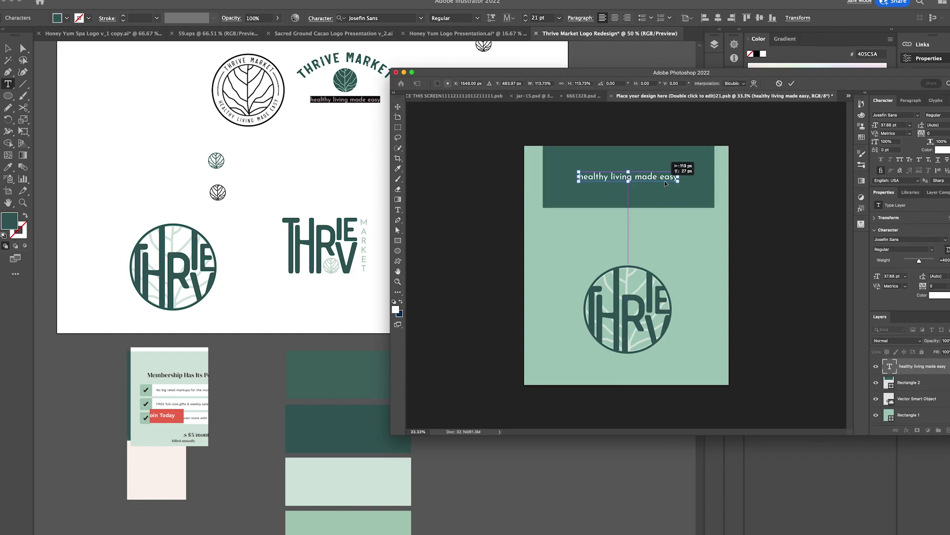
pyautogui.press('Return')
pyautogui.click(323, 272)
pyautogui.click(8, 49)
pyautogui.click(364, 92)
pyautogui.click(346, 81)
pyautogui.press('super+c')
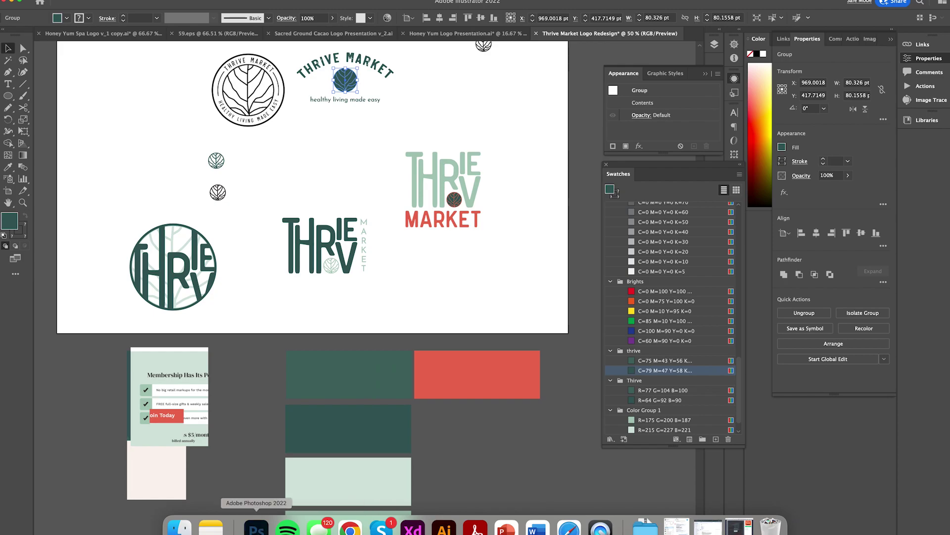
pyautogui.click(255, 523)
pyautogui.press('super+v')
# In Illustrator, make an enlarged copy of the small black outlined leaf icon and delete its surrounding circle, keeping only the veins
pyautogui.click(257, 173)
pyautogui.moveTo(218, 192); pyautogui.dragTo(413, 162)
pyautogui.doubleClick(409, 150)
pyautogui.click(408, 150)
pyautogui.press('Delete')
pyautogui.click(381, 150)
pyautogui.doubleClick(402, 261)
pyautogui.click(384, 187)
# Copy the leaf veins into the mint label in Photoshop, rotate them about 43° and enlarge them to extend beyond the label
pyautogui.press('super+c')
pyautogui.press('super+v')
pyautogui.click(513, 233)
pyautogui.moveTo(624, 275); pyautogui.dragTo(540, 260)
pyautogui.moveTo(583, 208); pyautogui.dragTo(633, 159)
pyautogui.moveTo(578, 232); pyautogui.dragTo(555, 203)
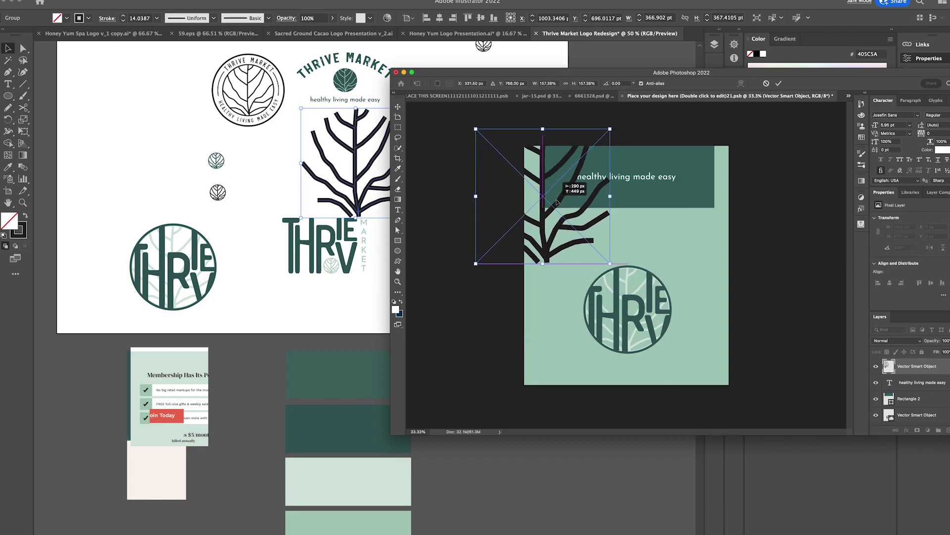
pyautogui.moveTo(657, 212); pyautogui.dragTo(841, 265)
# Add a solid Color Fill layer clipped to the leaf veins, using the dark green sampled from the label's rectangle
pyautogui.click(87, 1)
pyautogui.click(133, 82)
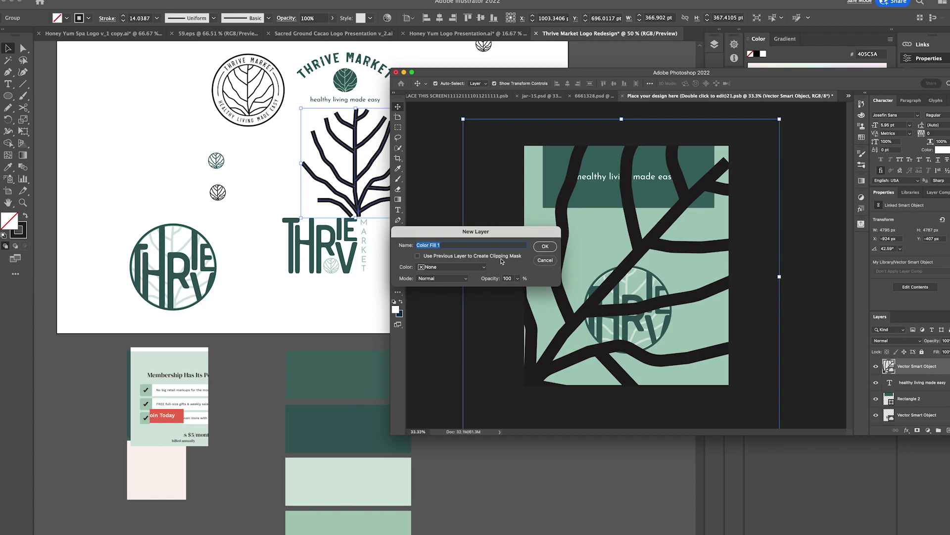
pyautogui.click(544, 246)
pyautogui.click(609, 200)
pyautogui.click(481, 311)
# Lower the leaf-vein layer's opacity to make a faint watermark and reposition the pattern on the label
pyautogui.click(949, 340)
pyautogui.moveTo(949, 350); pyautogui.dragTo(929, 350)
pyautogui.press('super+z')
pyautogui.click(917, 383)
pyautogui.click(949, 341)
pyautogui.moveTo(694, 254); pyautogui.dragTo(710, 283)
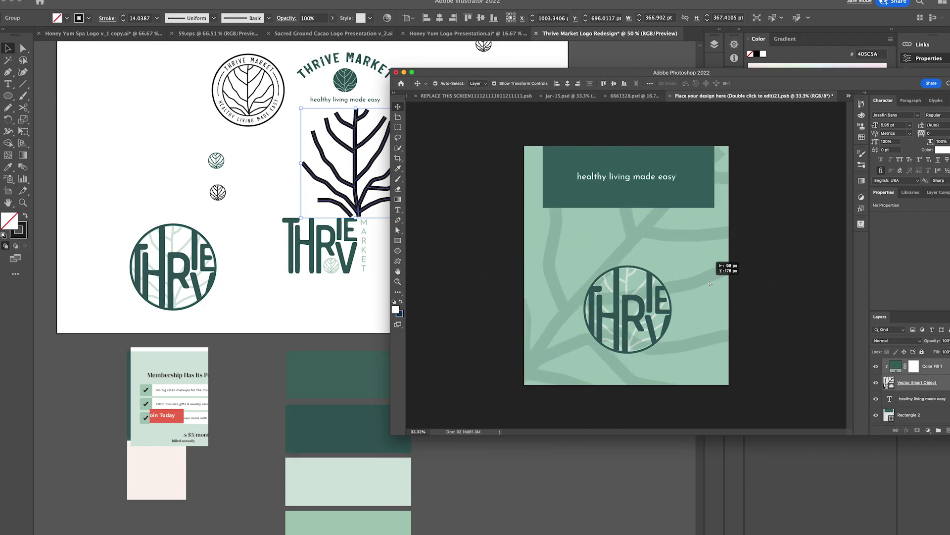
# Save and close the mint label artwork, and save and close the lower box's label artwork with its pale mint background
pyautogui.press('super+w')
pyautogui.click(473, 173)
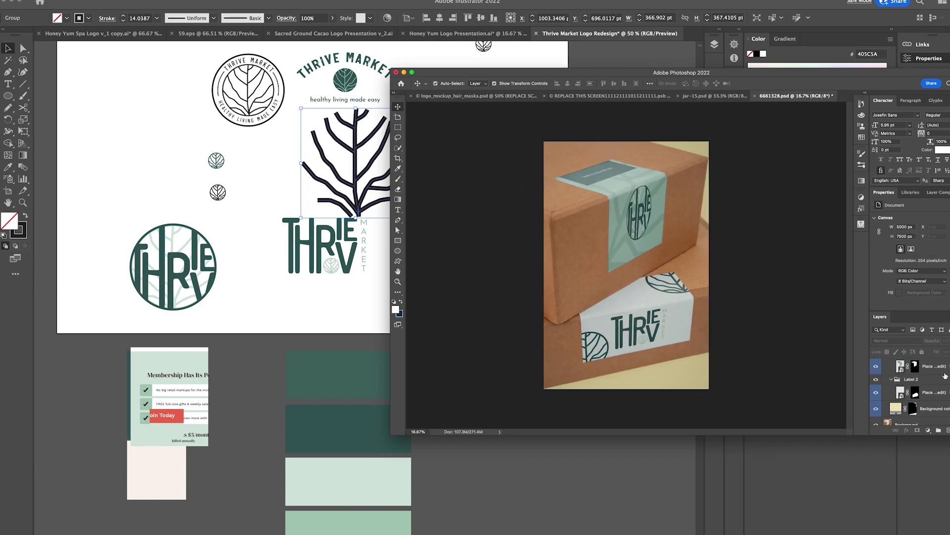
pyautogui.doubleClick(900, 392)
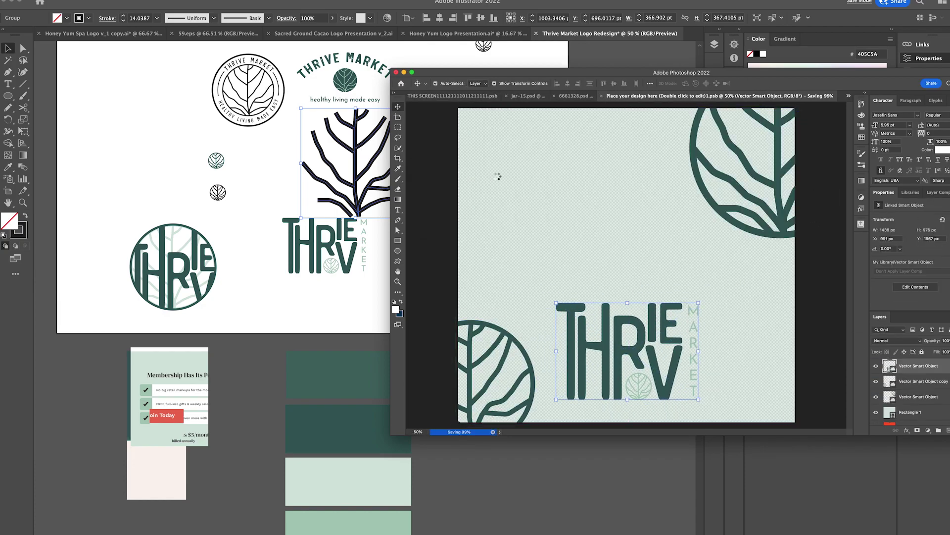
pyautogui.press('super+w')
# Recolour the mockup's Background color layer off-white, copying the colour code of the pale library swatch into it
pyautogui.doubleClick(896, 413)
pyautogui.click(306, 318)
pyautogui.click(480, 309)
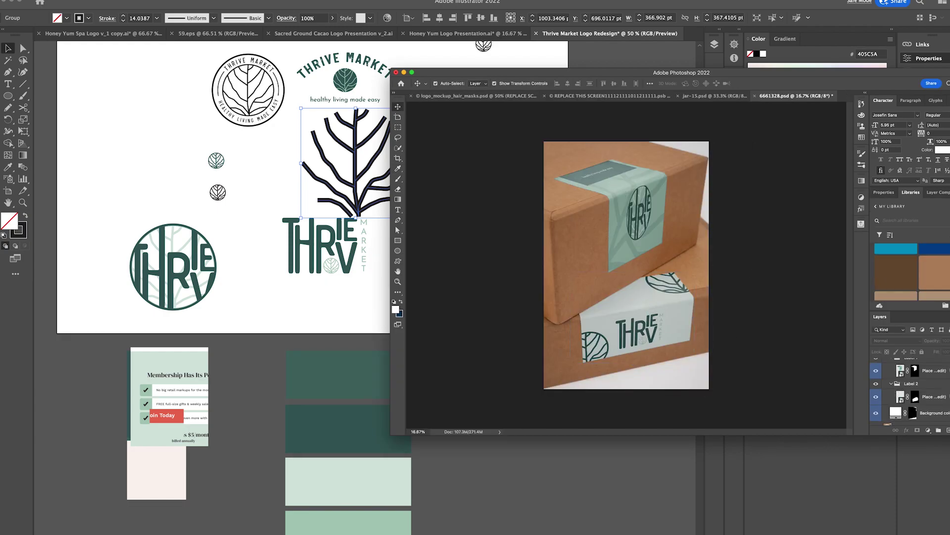
pyautogui.rightClick(883, 290)
pyautogui.scroll(-2, 897, 396)
pyautogui.click(396, 310)
pyautogui.press('super+c')
pyautogui.click(480, 311)
pyautogui.doubleClick(896, 400)
pyautogui.press('super+v')
pyautogui.click(480, 311)
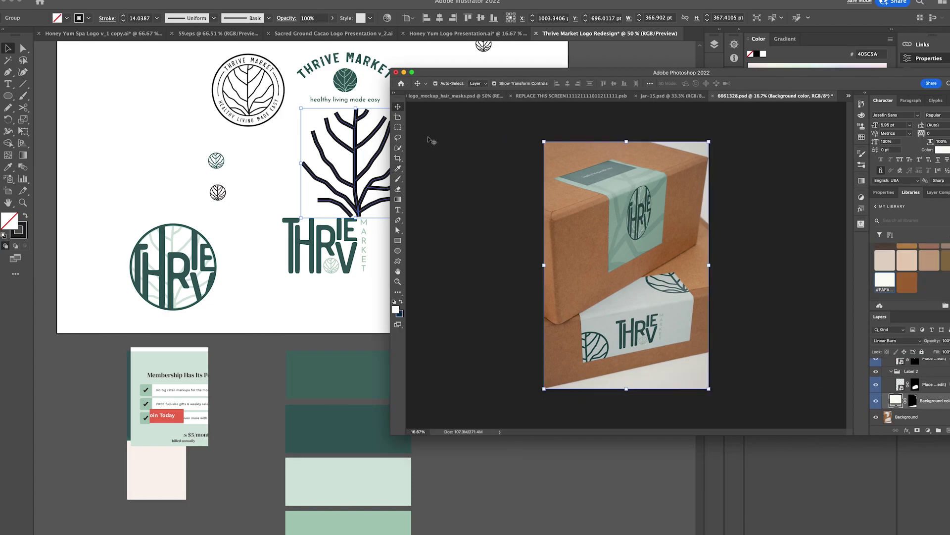
# Export the finished box-label mockup as an image
pyautogui.click(26, 1)
pyautogui.moveTo(50, 96)
pyautogui.click(186, 97)
# In Illustrator, remove the large leaf veins and place enlarged copies of both THRIVE MARKET wordmarks and the round badge on the second artboard
pyautogui.click(356, 162)
pyautogui.click(354, 127)
pyautogui.click(404, 287)
pyautogui.click(489, 206)
pyautogui.doubleClick(430, 172)
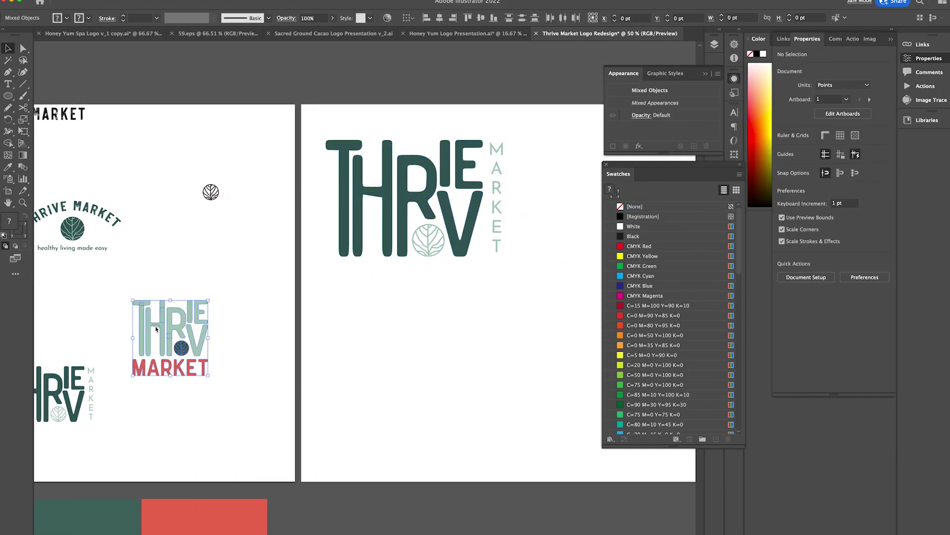
pyautogui.moveTo(492, 376); pyautogui.dragTo(502, 364)
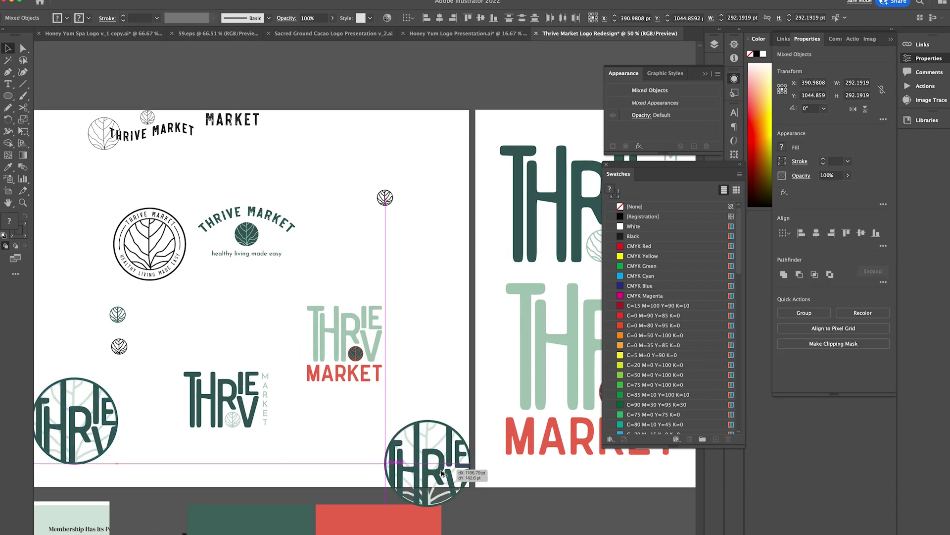
pyautogui.moveTo(317, 421); pyautogui.dragTo(461, 275)
pyautogui.moveTo(461, 276); pyautogui.dragTo(468, 270)
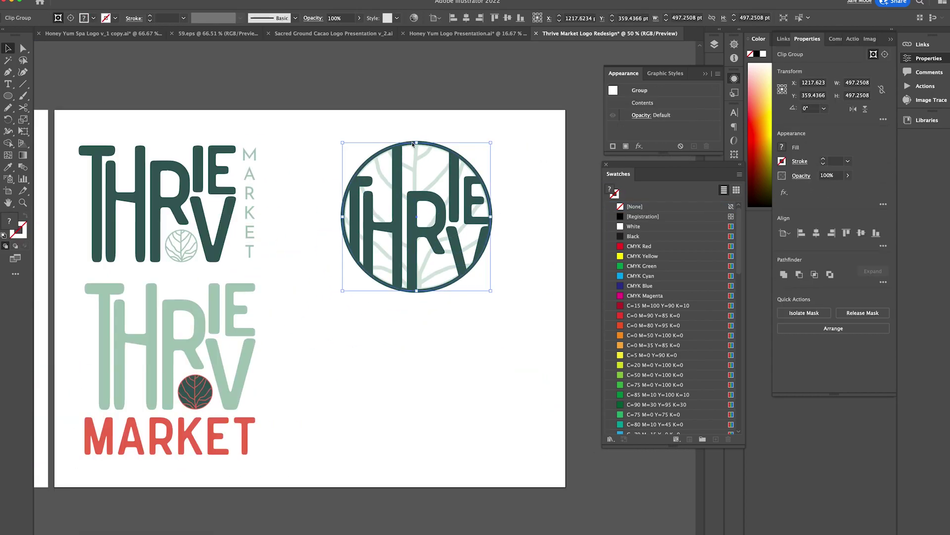
# Open the enlarged badge's clip group, move the THRIVE lettering down out of the circle and select the dark green ring
pyautogui.doubleClick(413, 144)
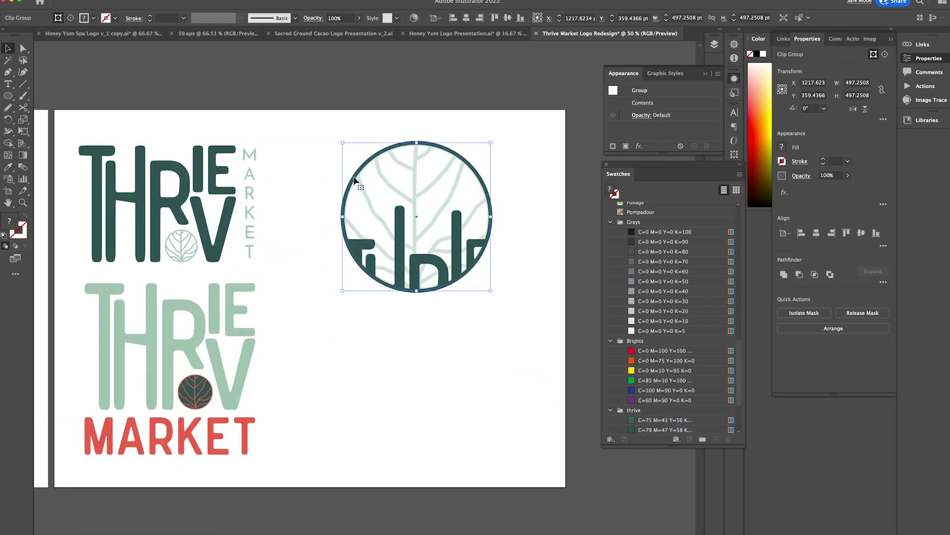
pyautogui.doubleClick(498, 125)
pyautogui.moveTo(461, 208); pyautogui.dragTo(464, 310)
pyautogui.click(470, 271)
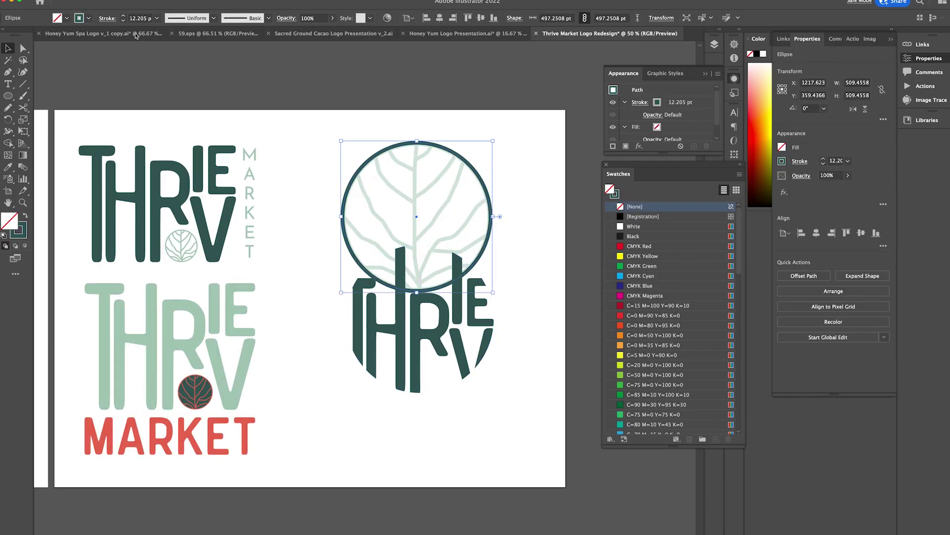